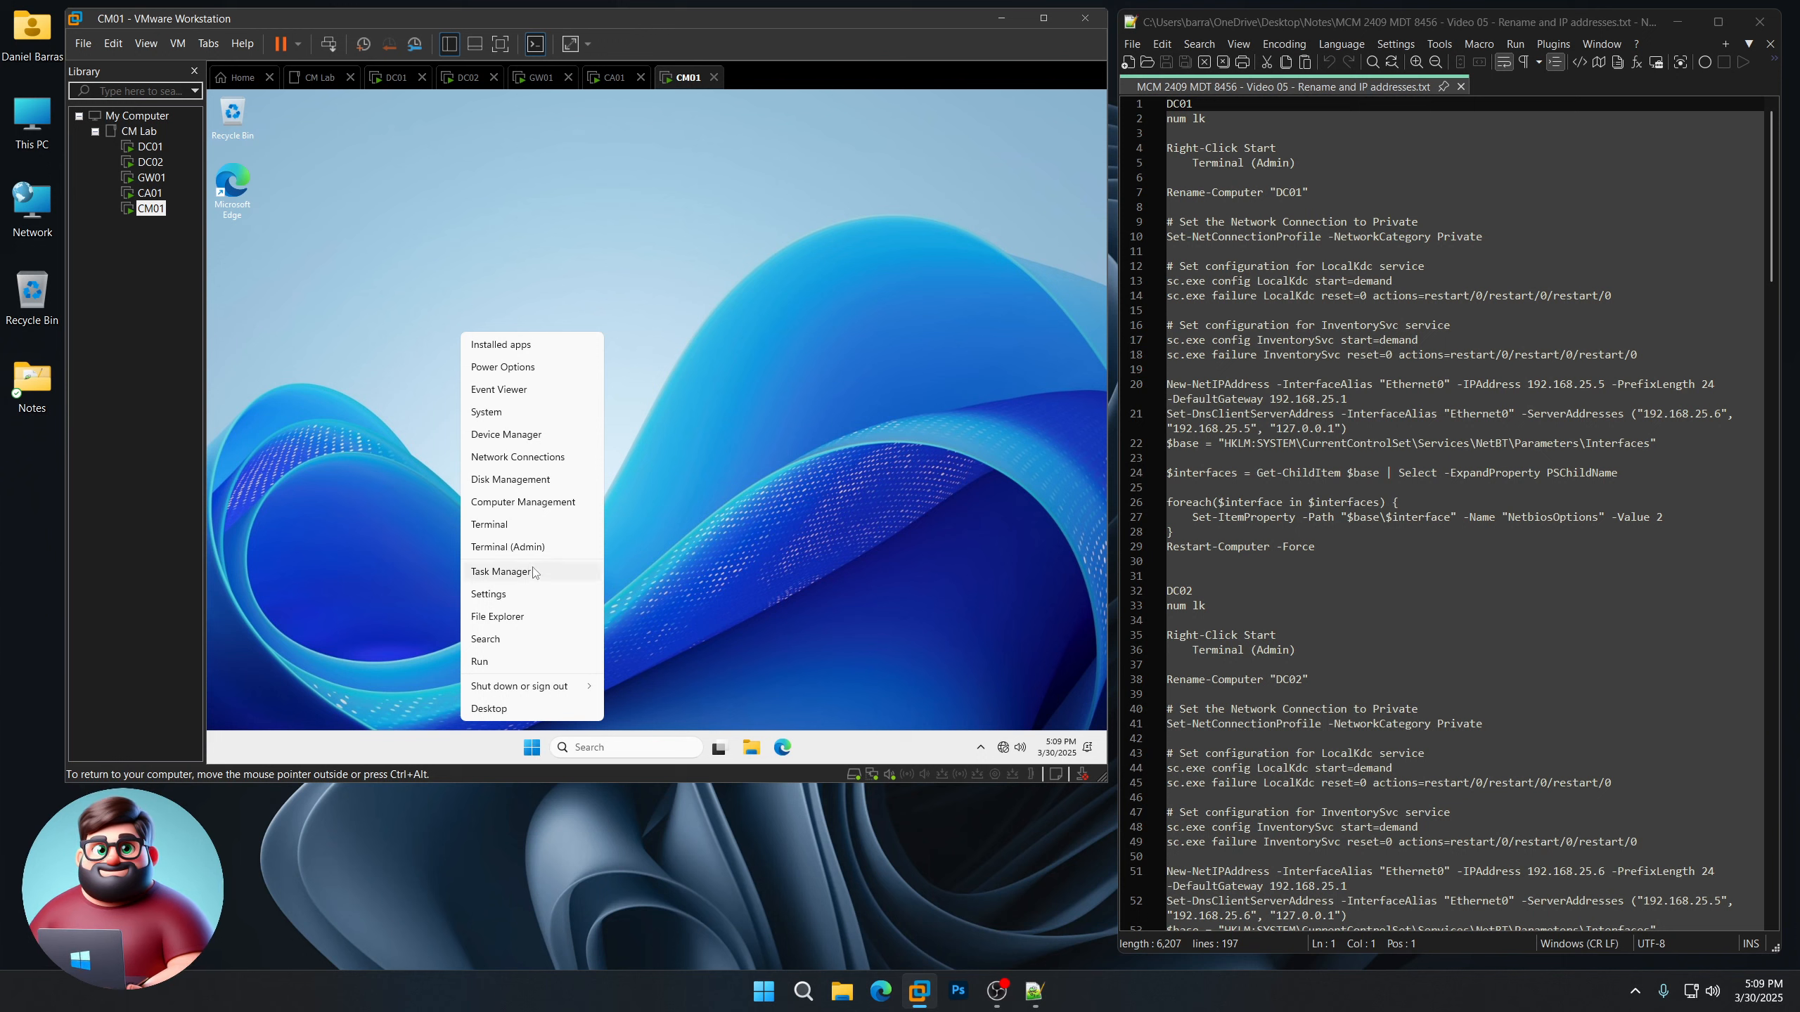
- Open an administrator terminal on CM01 and review the IP address, prefix length and default gateway in the notes' DC01 commands
click(538, 549)
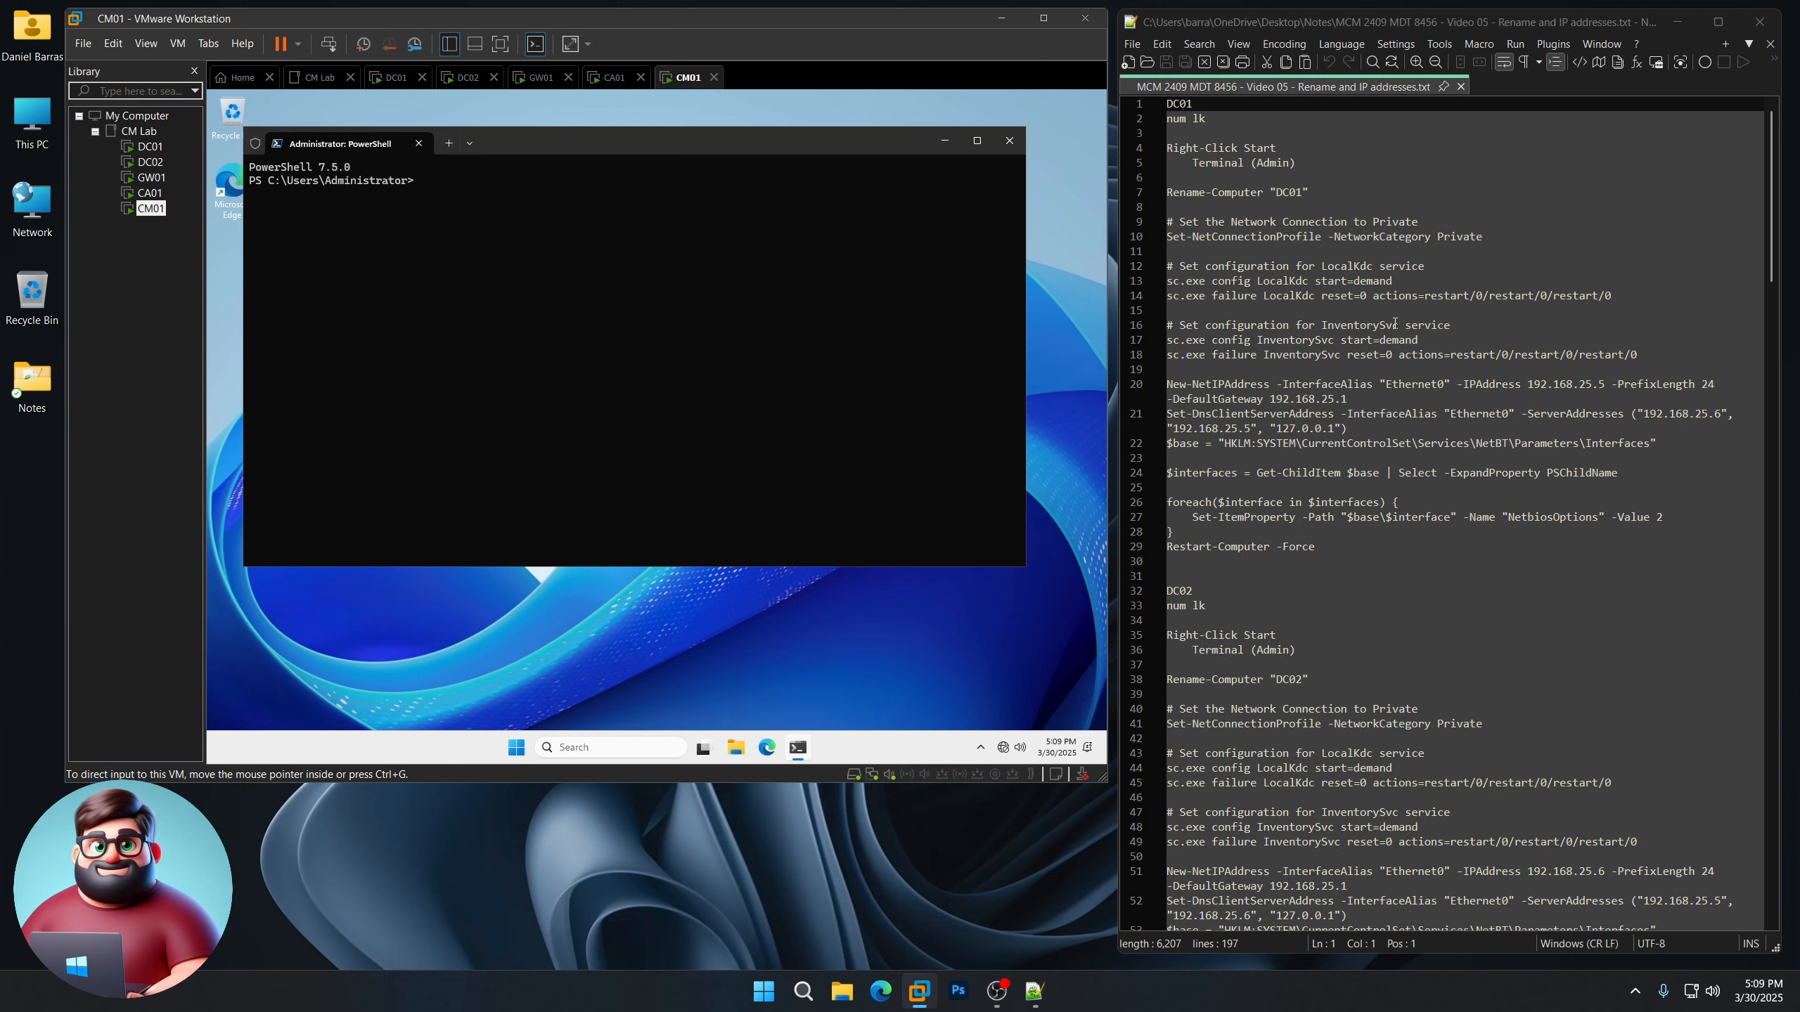
double_click(1391, 281)
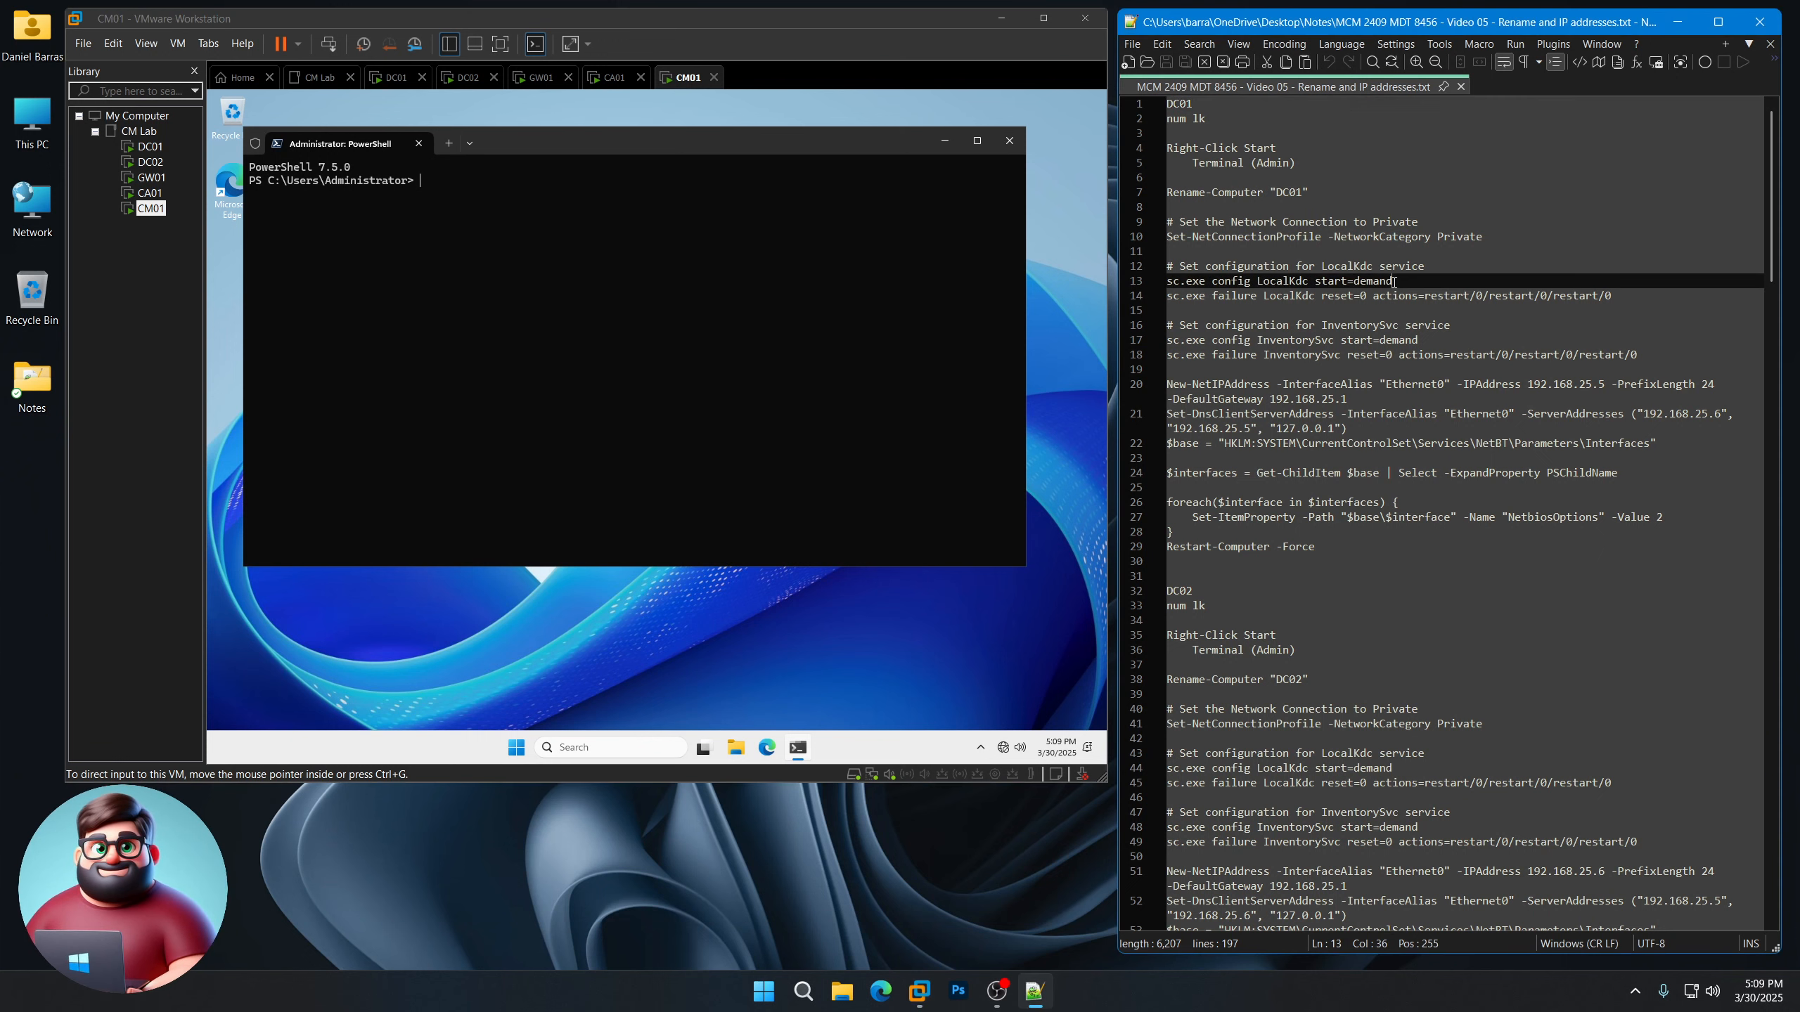
scroll(1304, 421, down, 2)
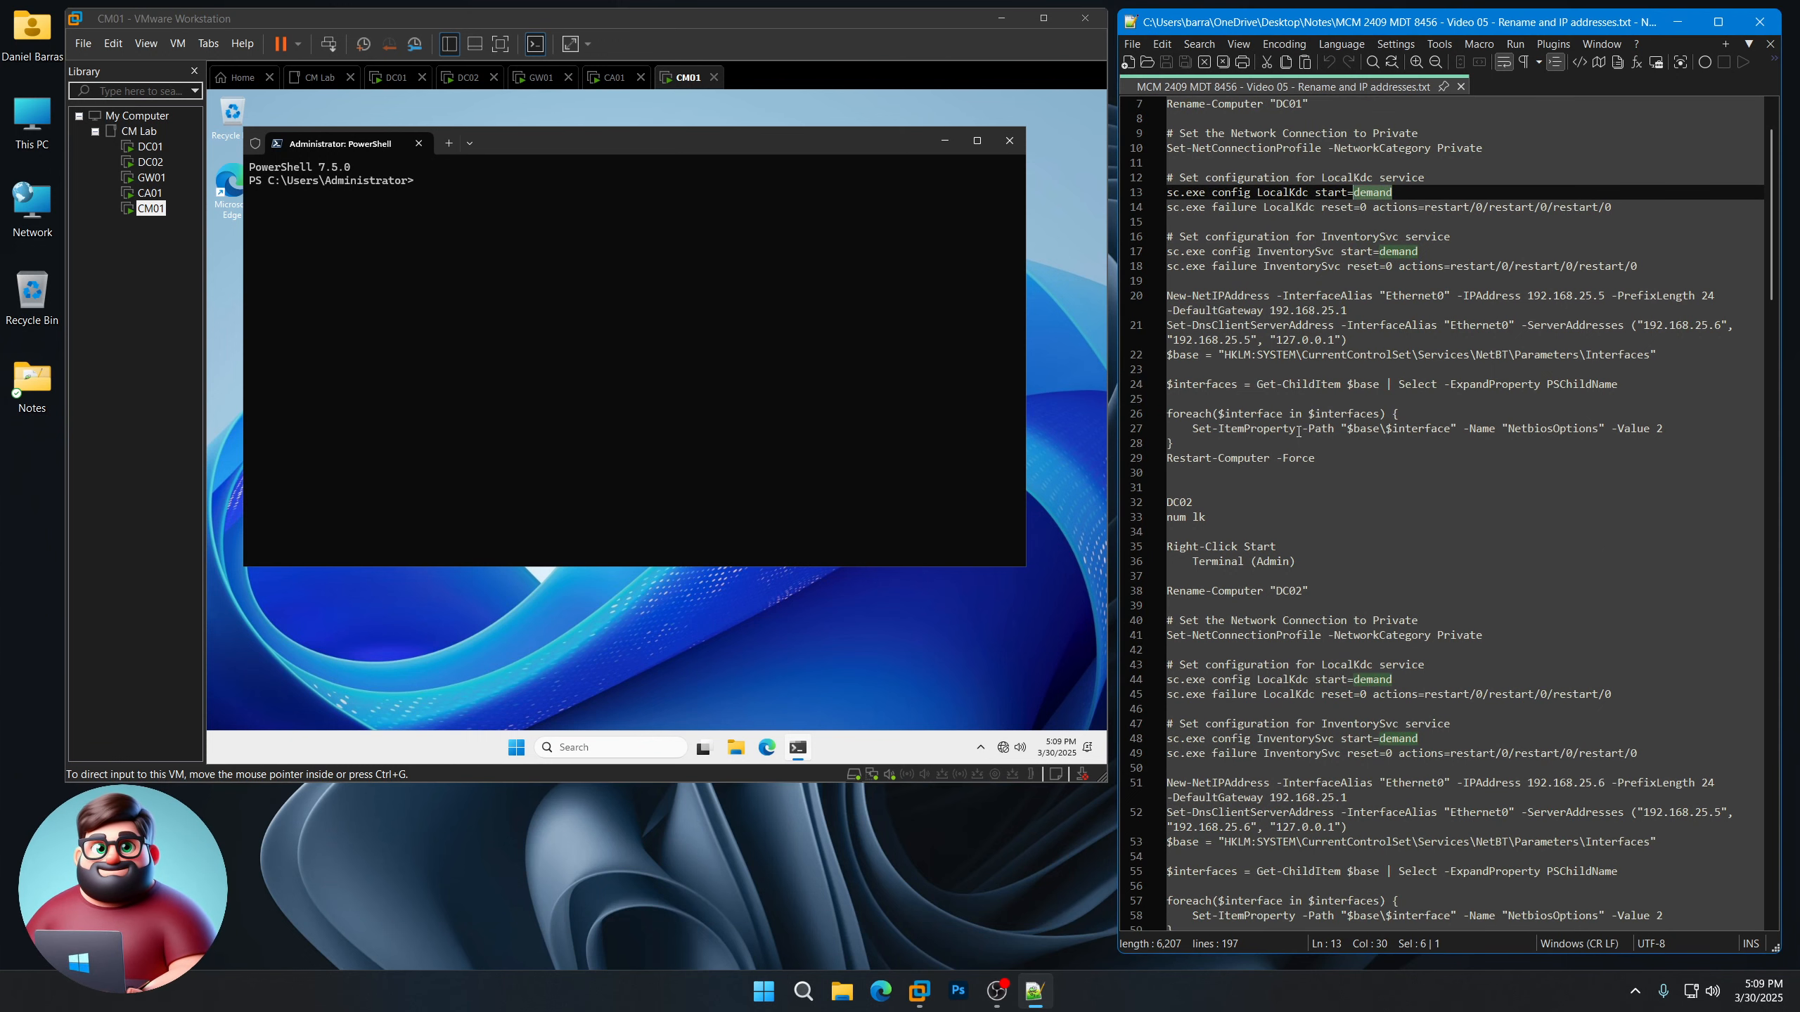
click(1245, 310)
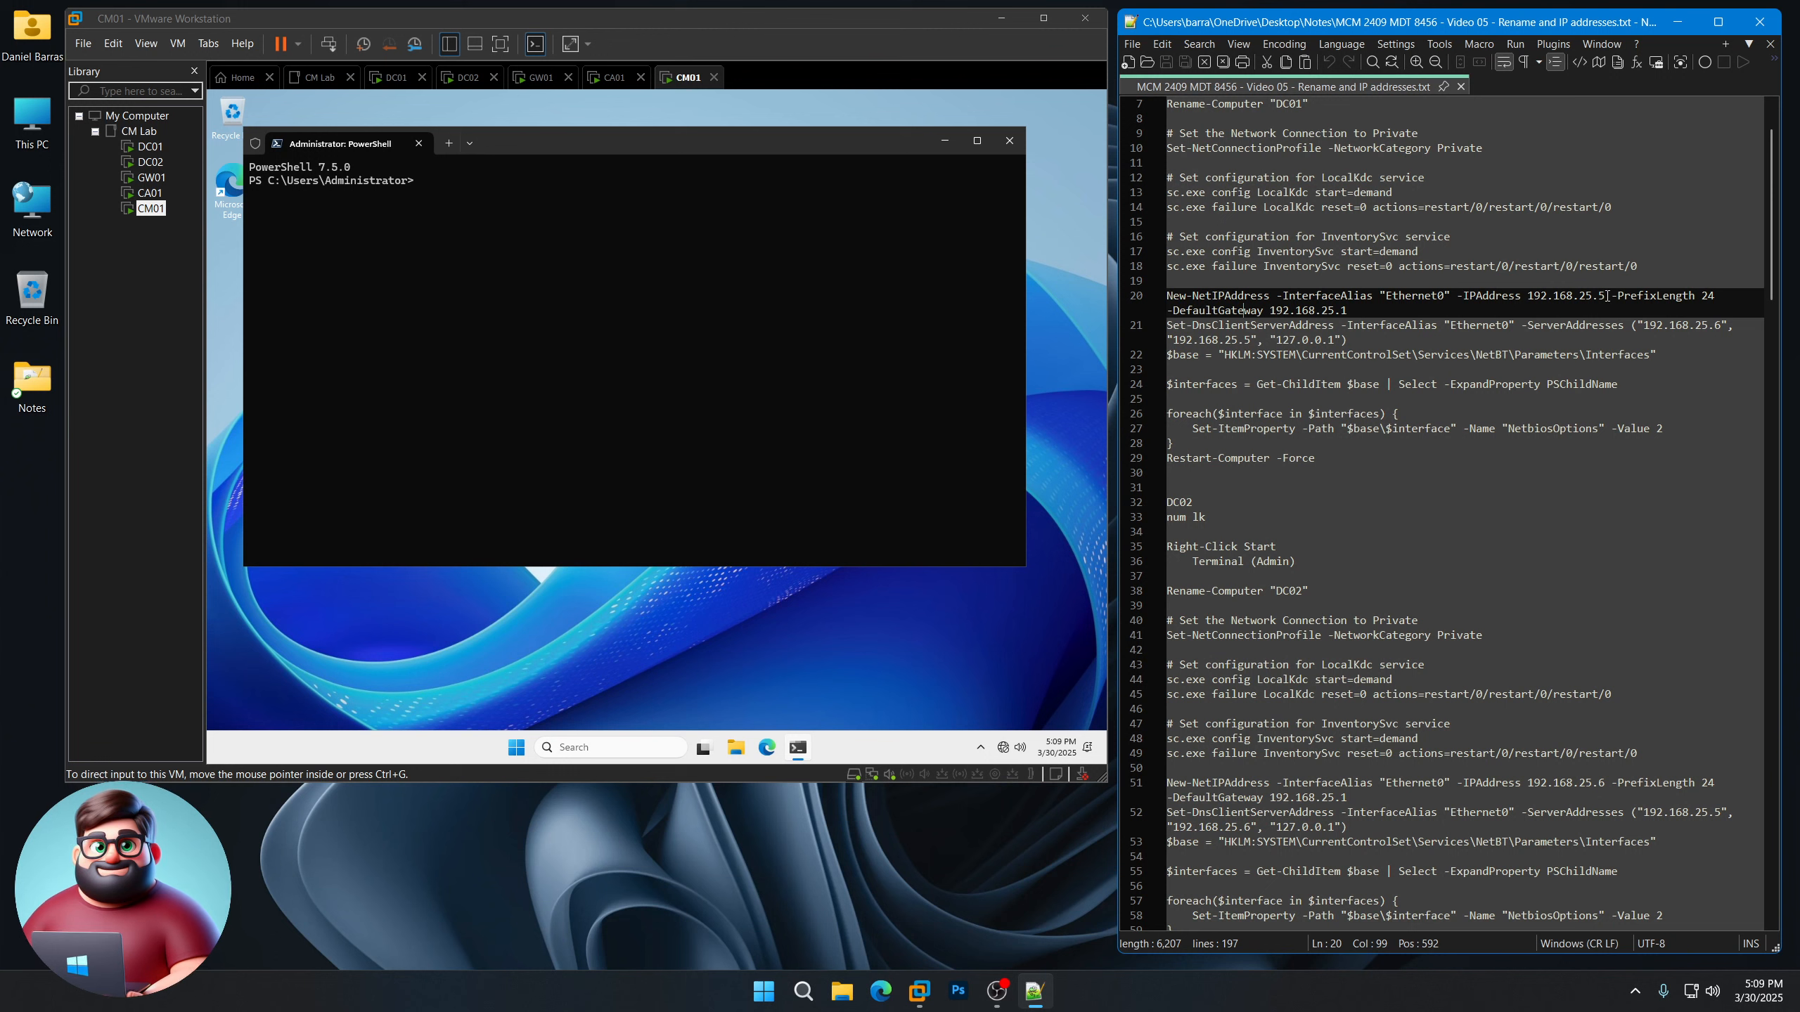
double_click(1709, 295)
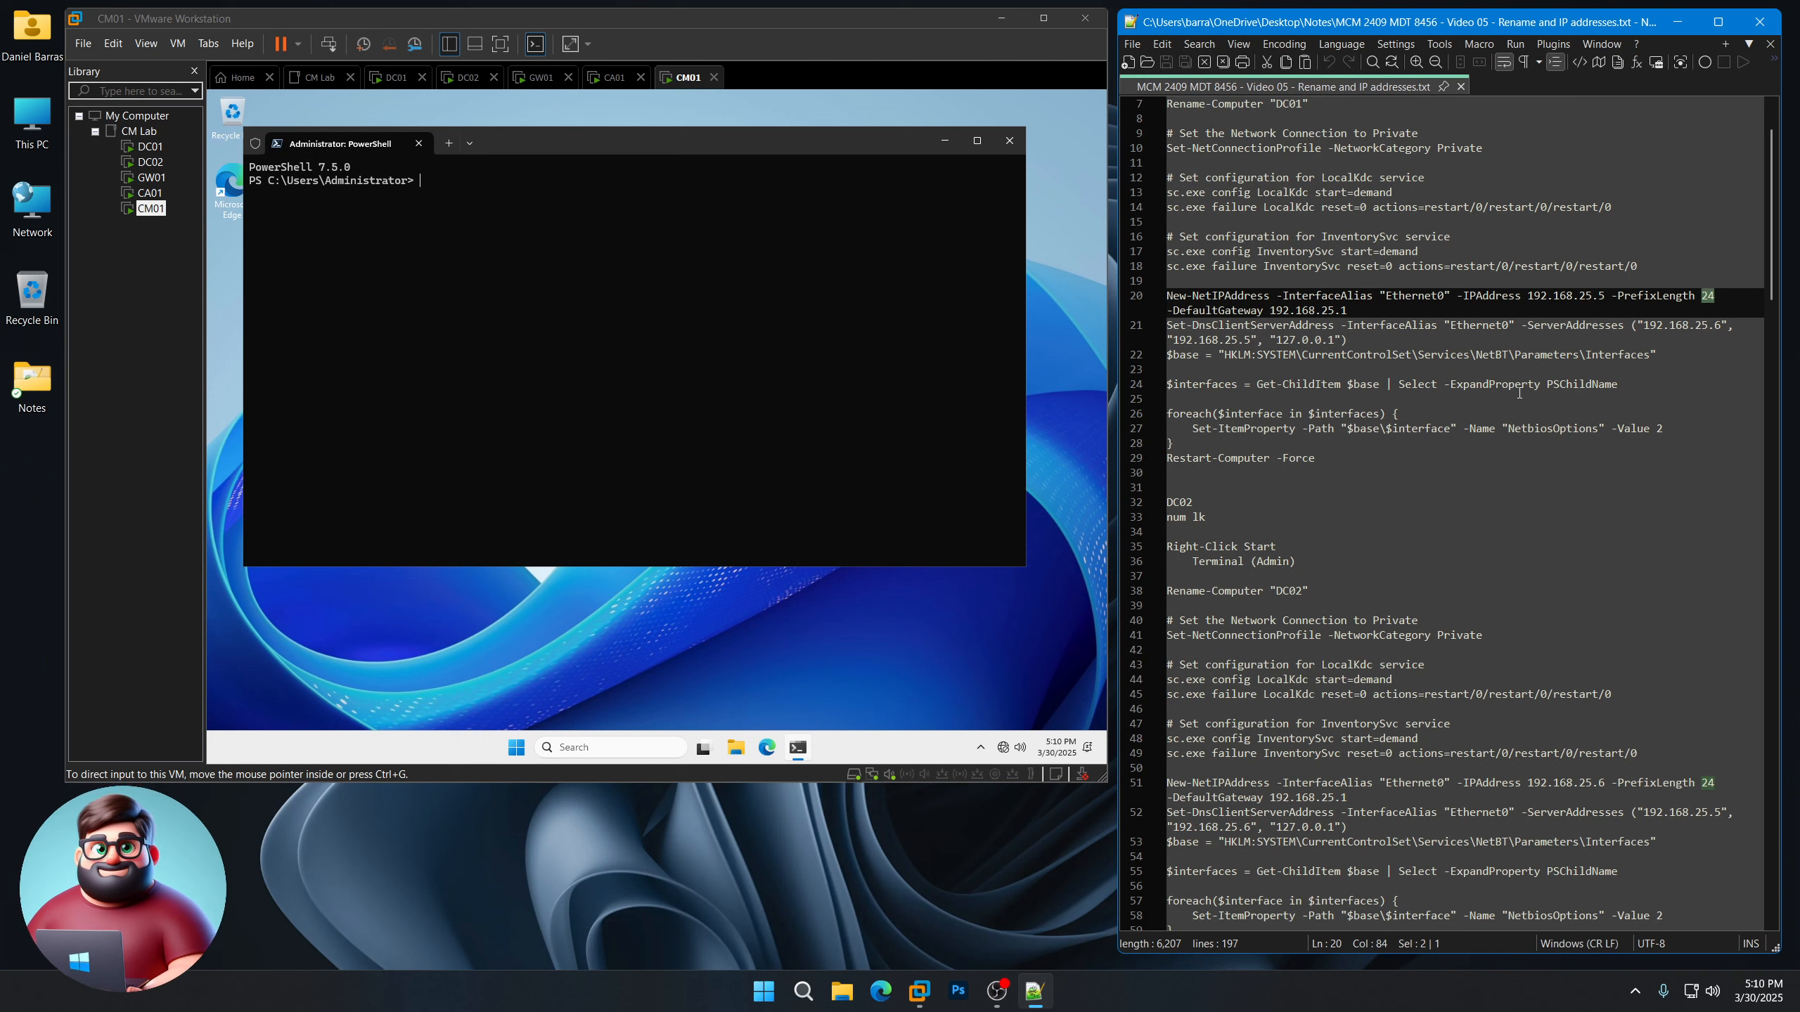
drag(1378, 308, 1269, 310)
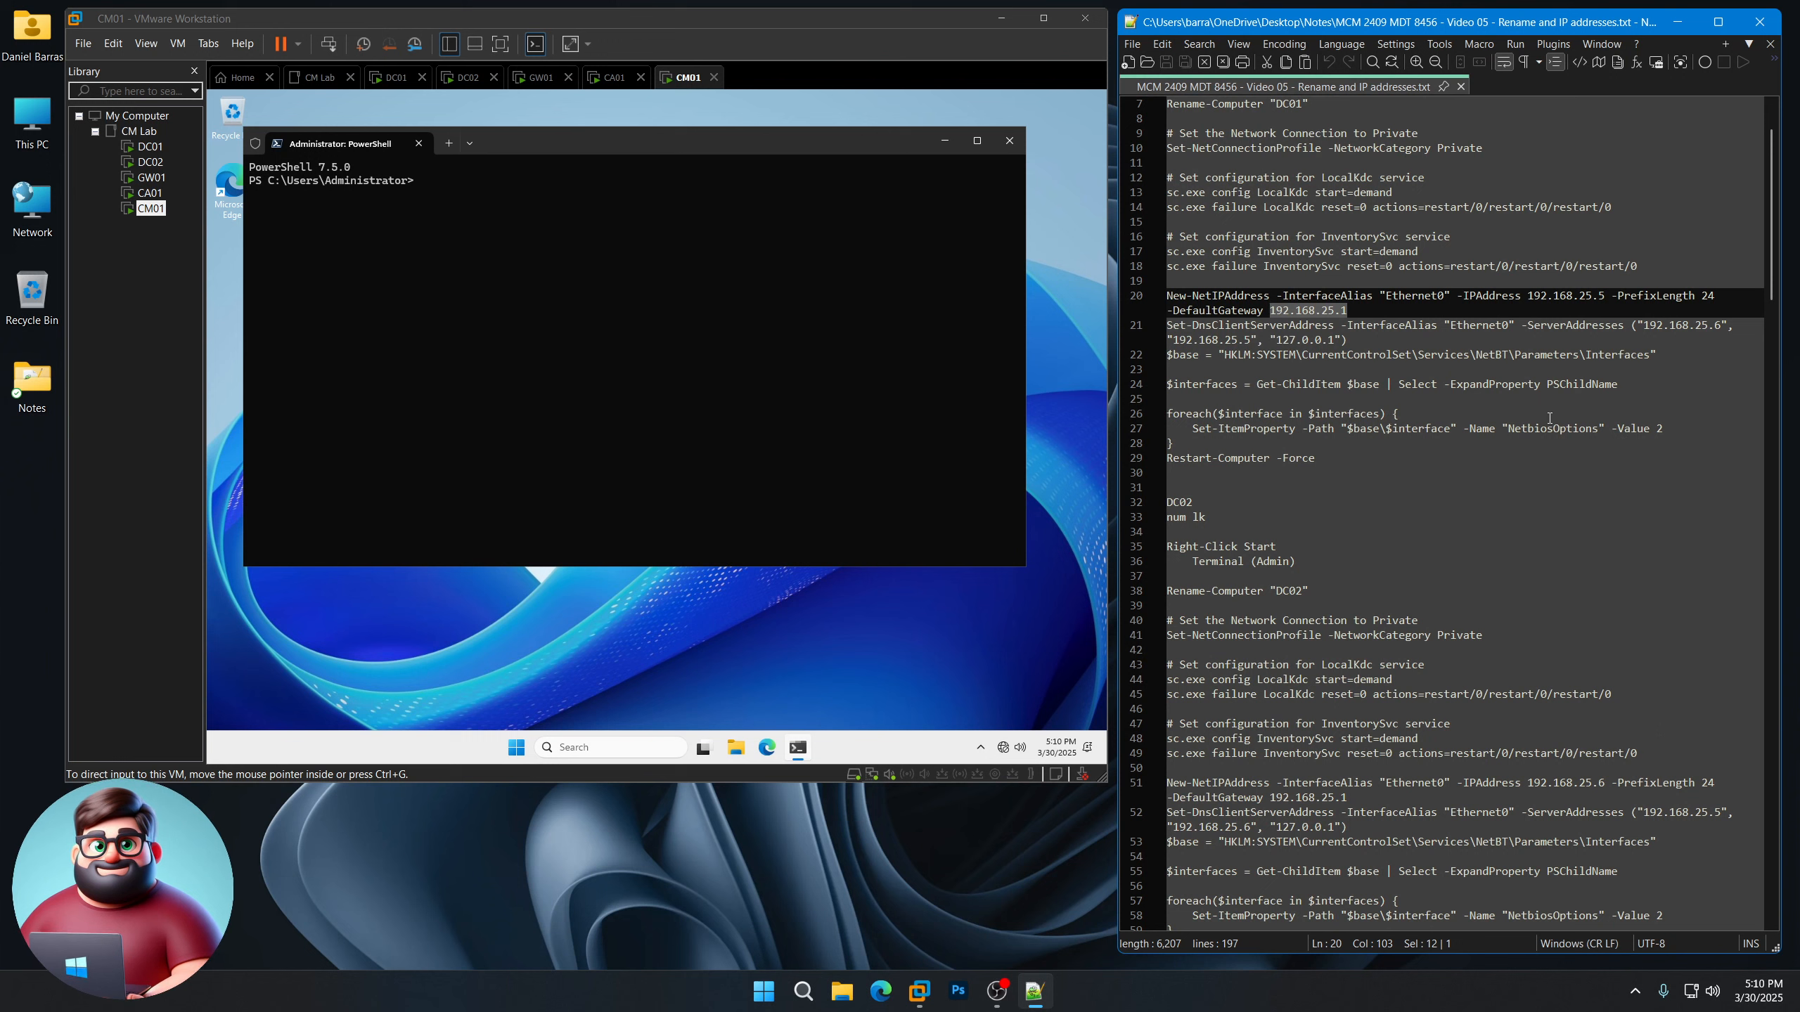
click(1173, 472)
drag(1173, 471, 1141, 164)
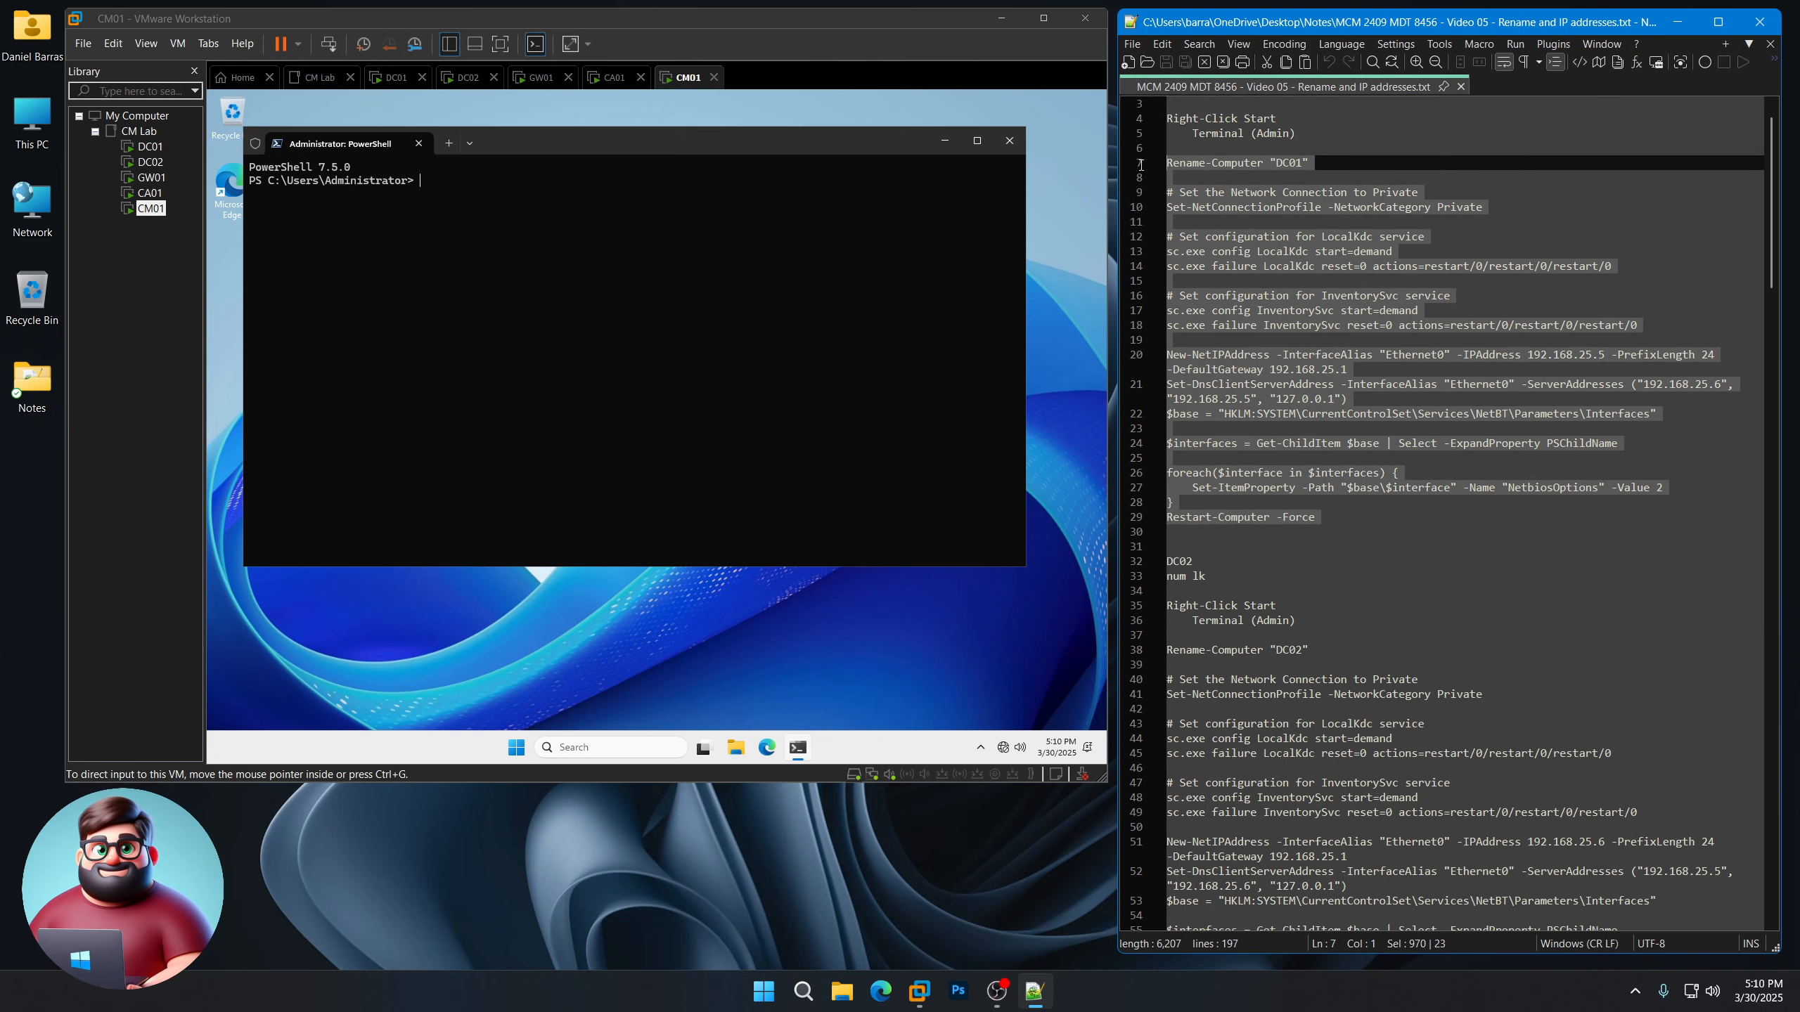
right_click(1201, 191)
click(1244, 220)
click(706, 142)
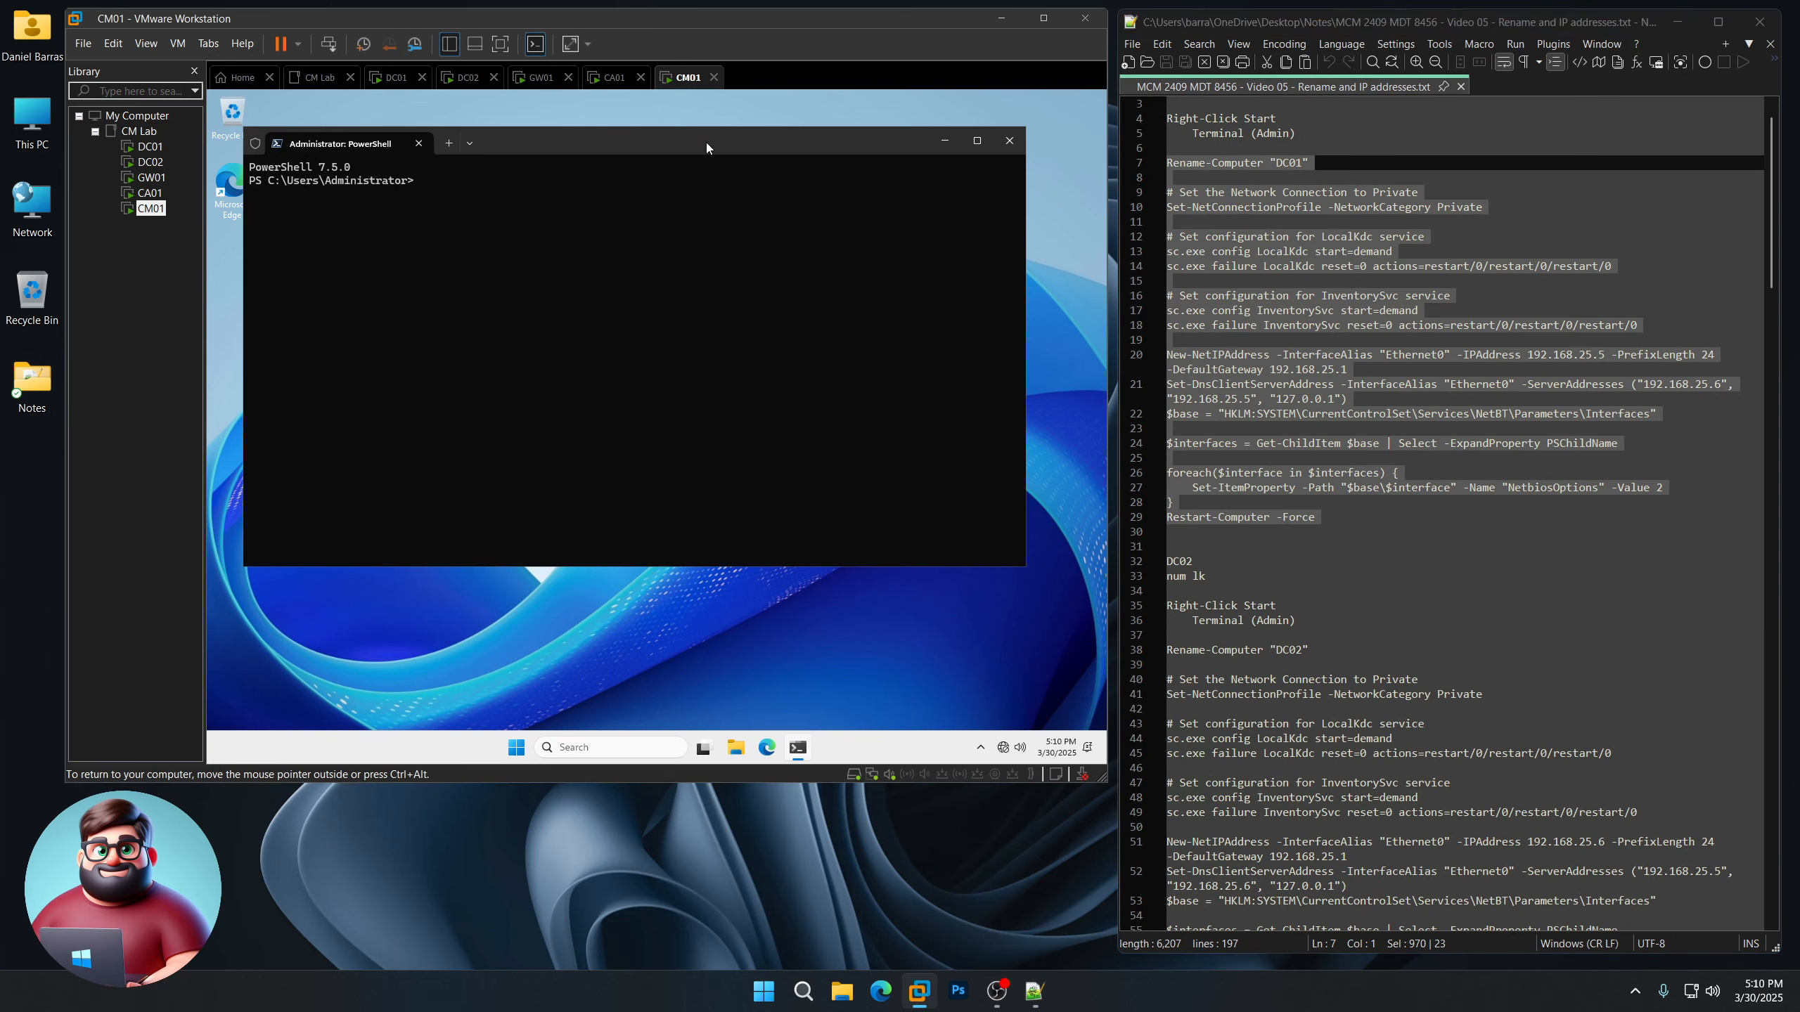
right_click(636, 262)
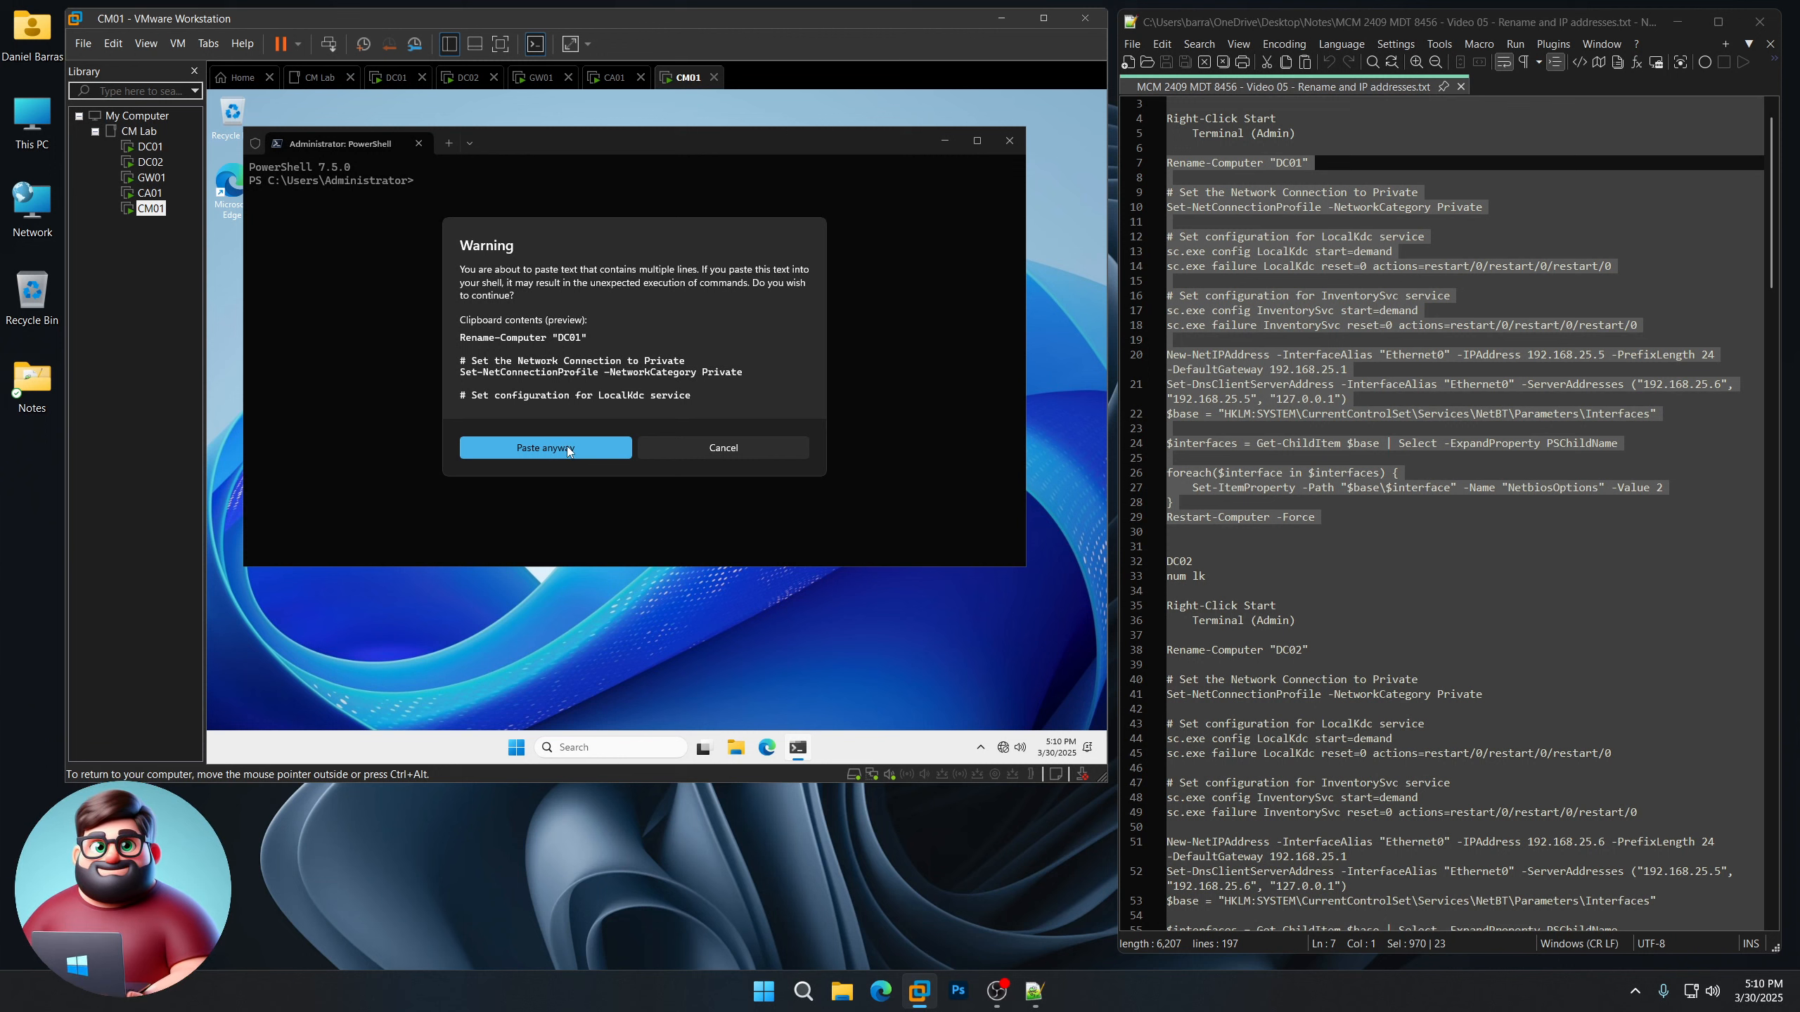
click(721, 449)
- Open an administrator terminal on the DC01 and DC02 virtual machines
click(149, 146)
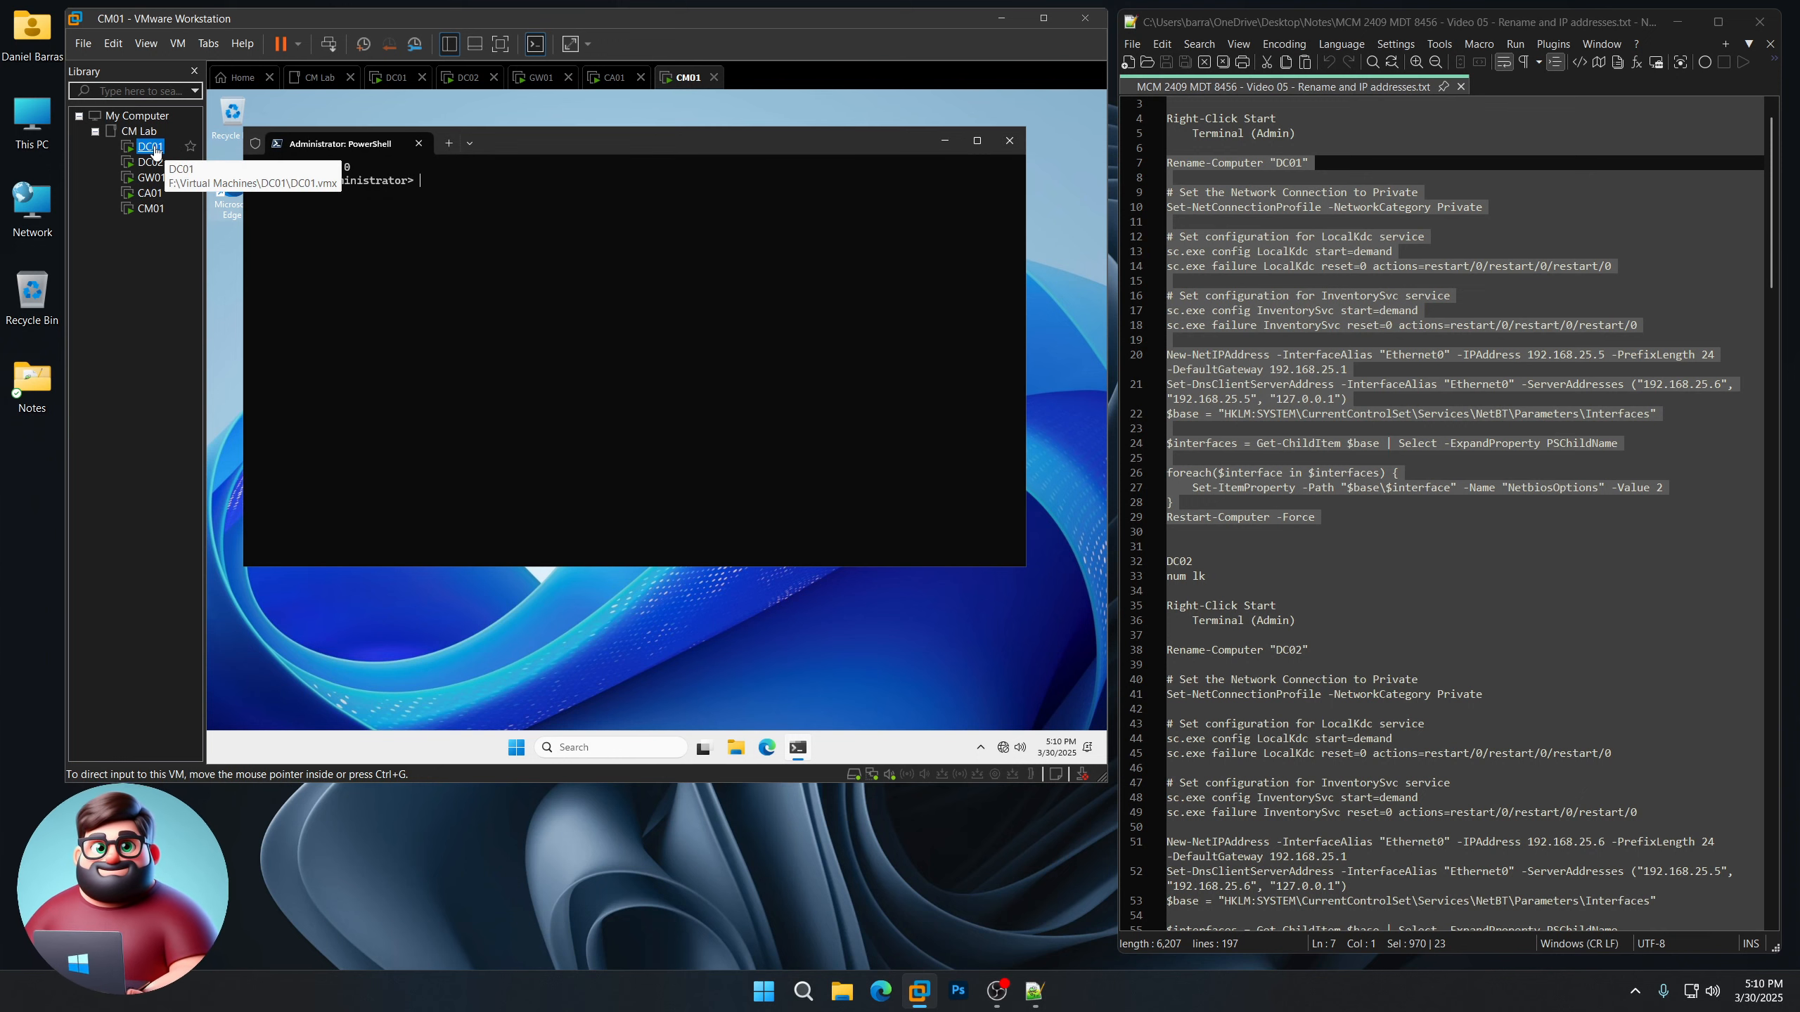
right_click(533, 752)
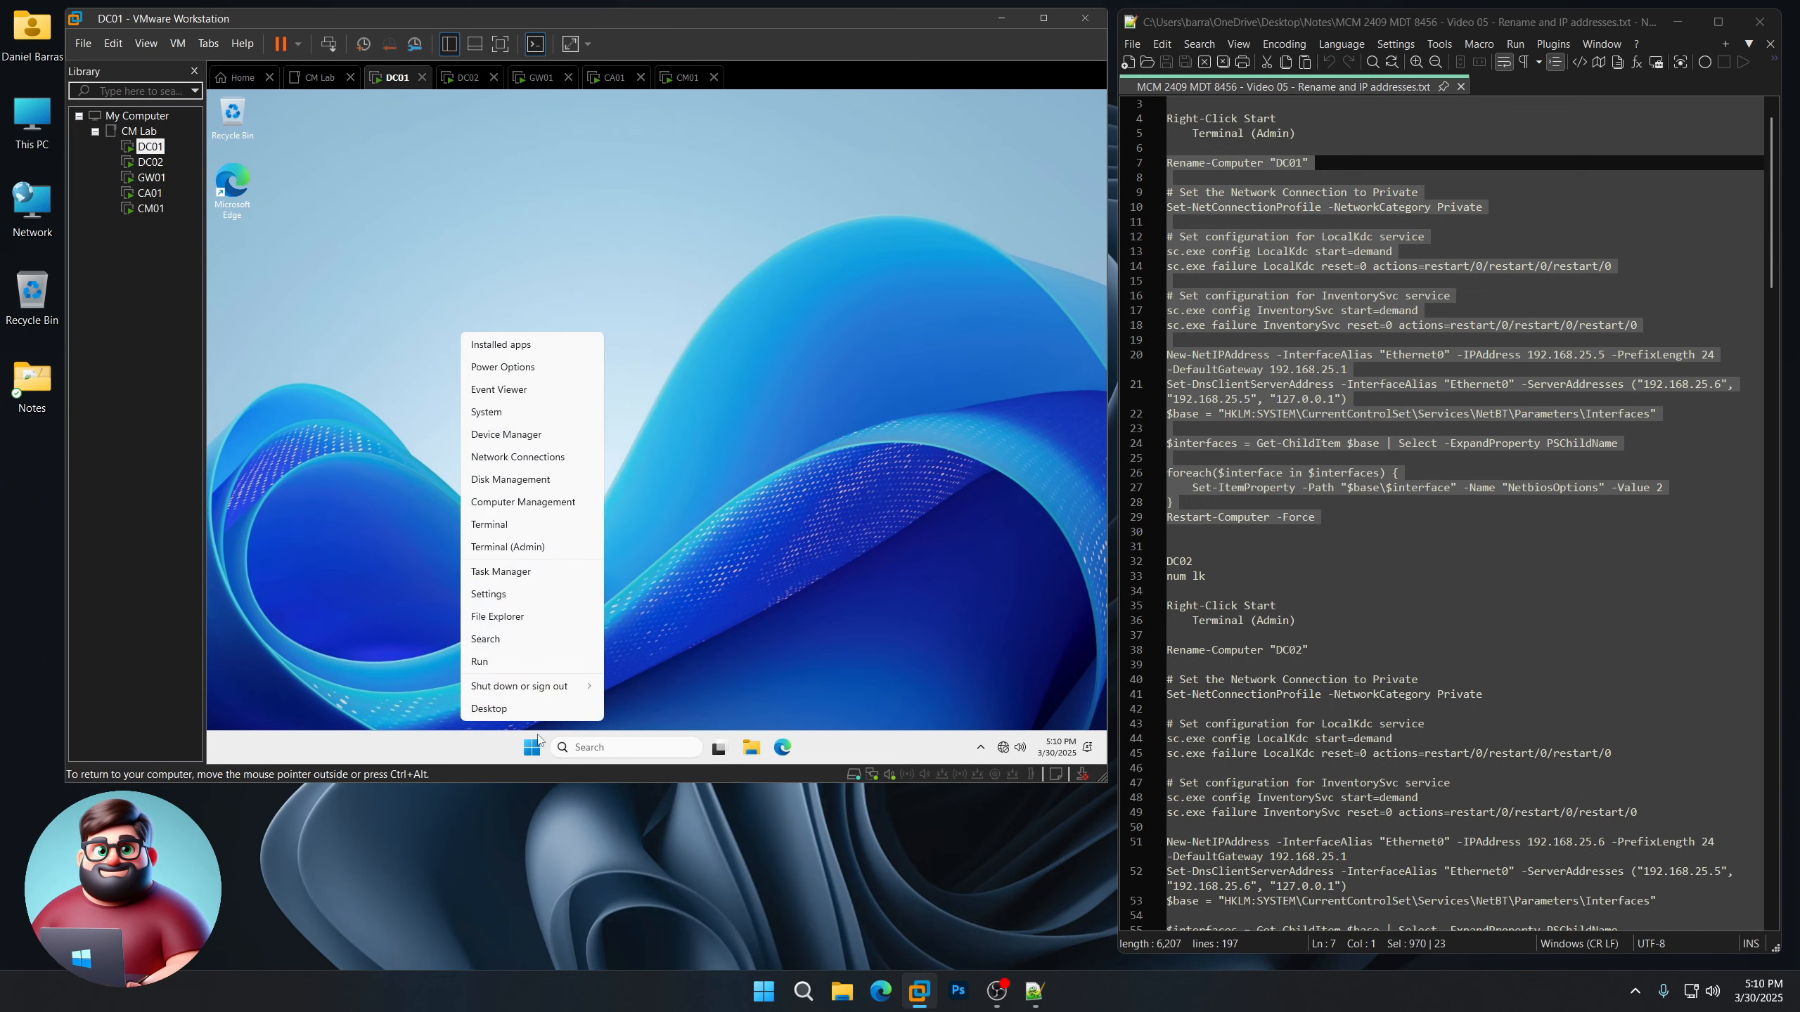
click(523, 560)
click(150, 162)
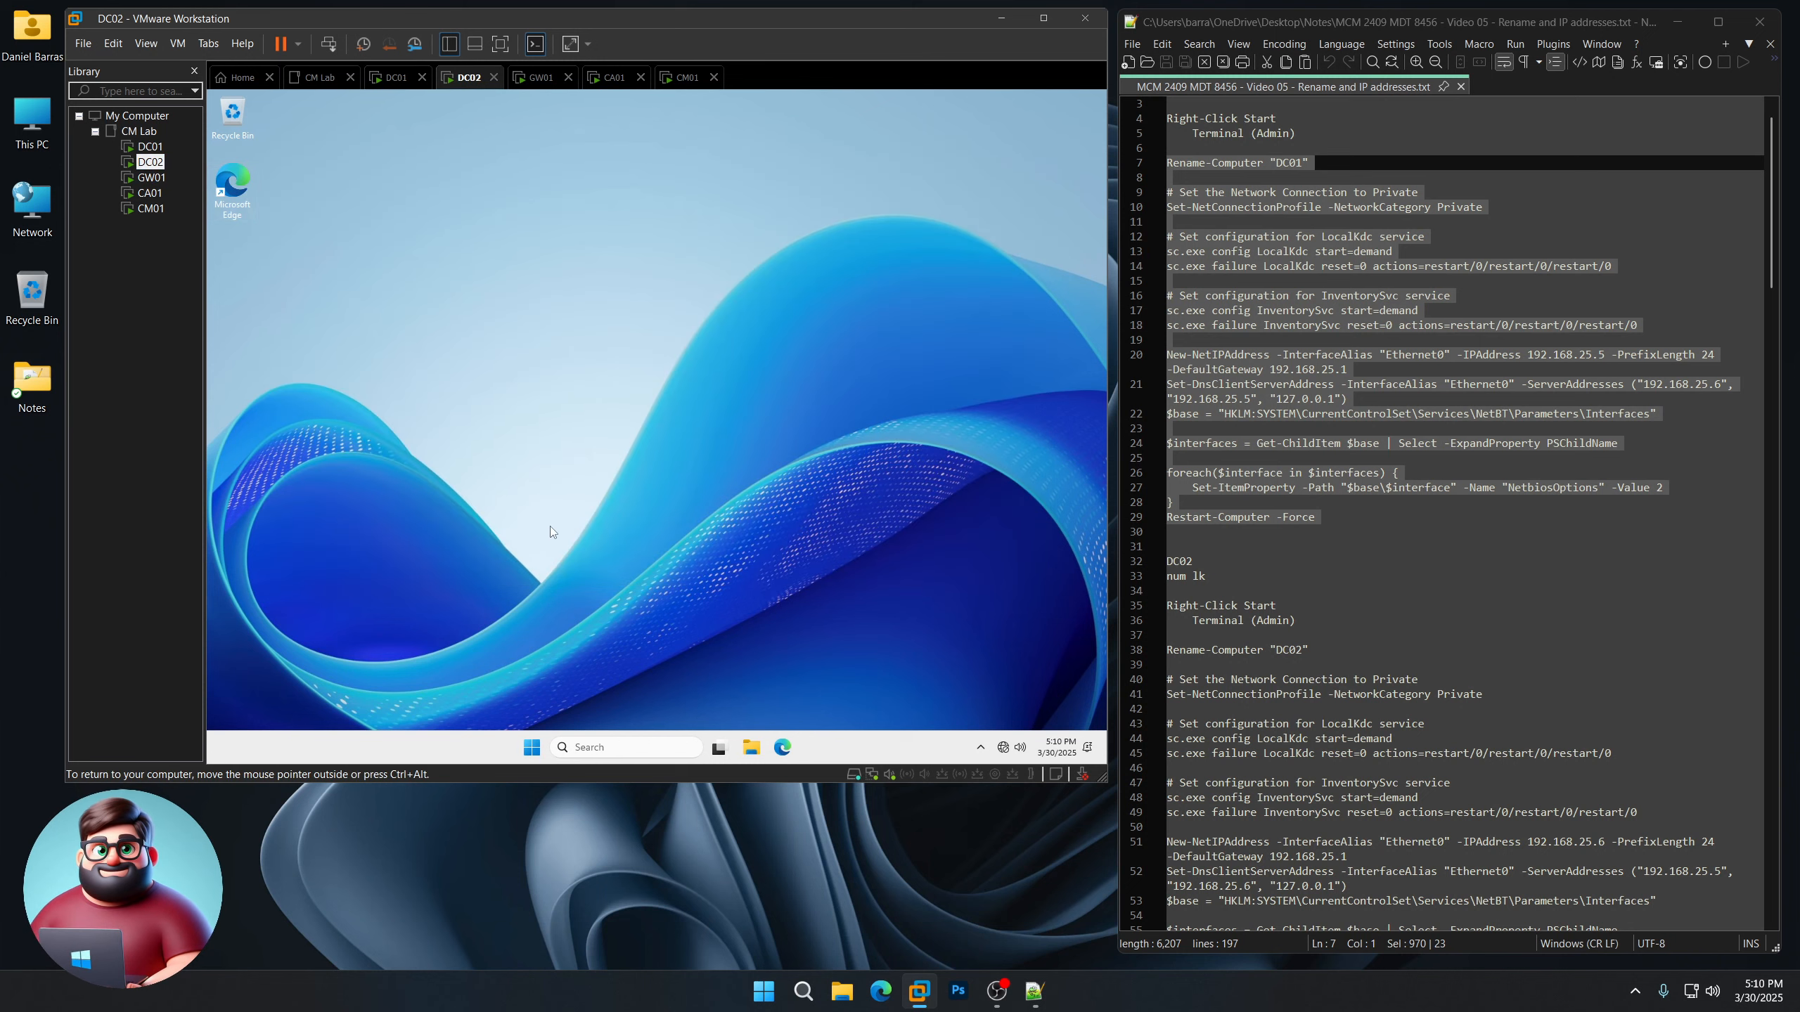
right_click(533, 749)
click(523, 561)
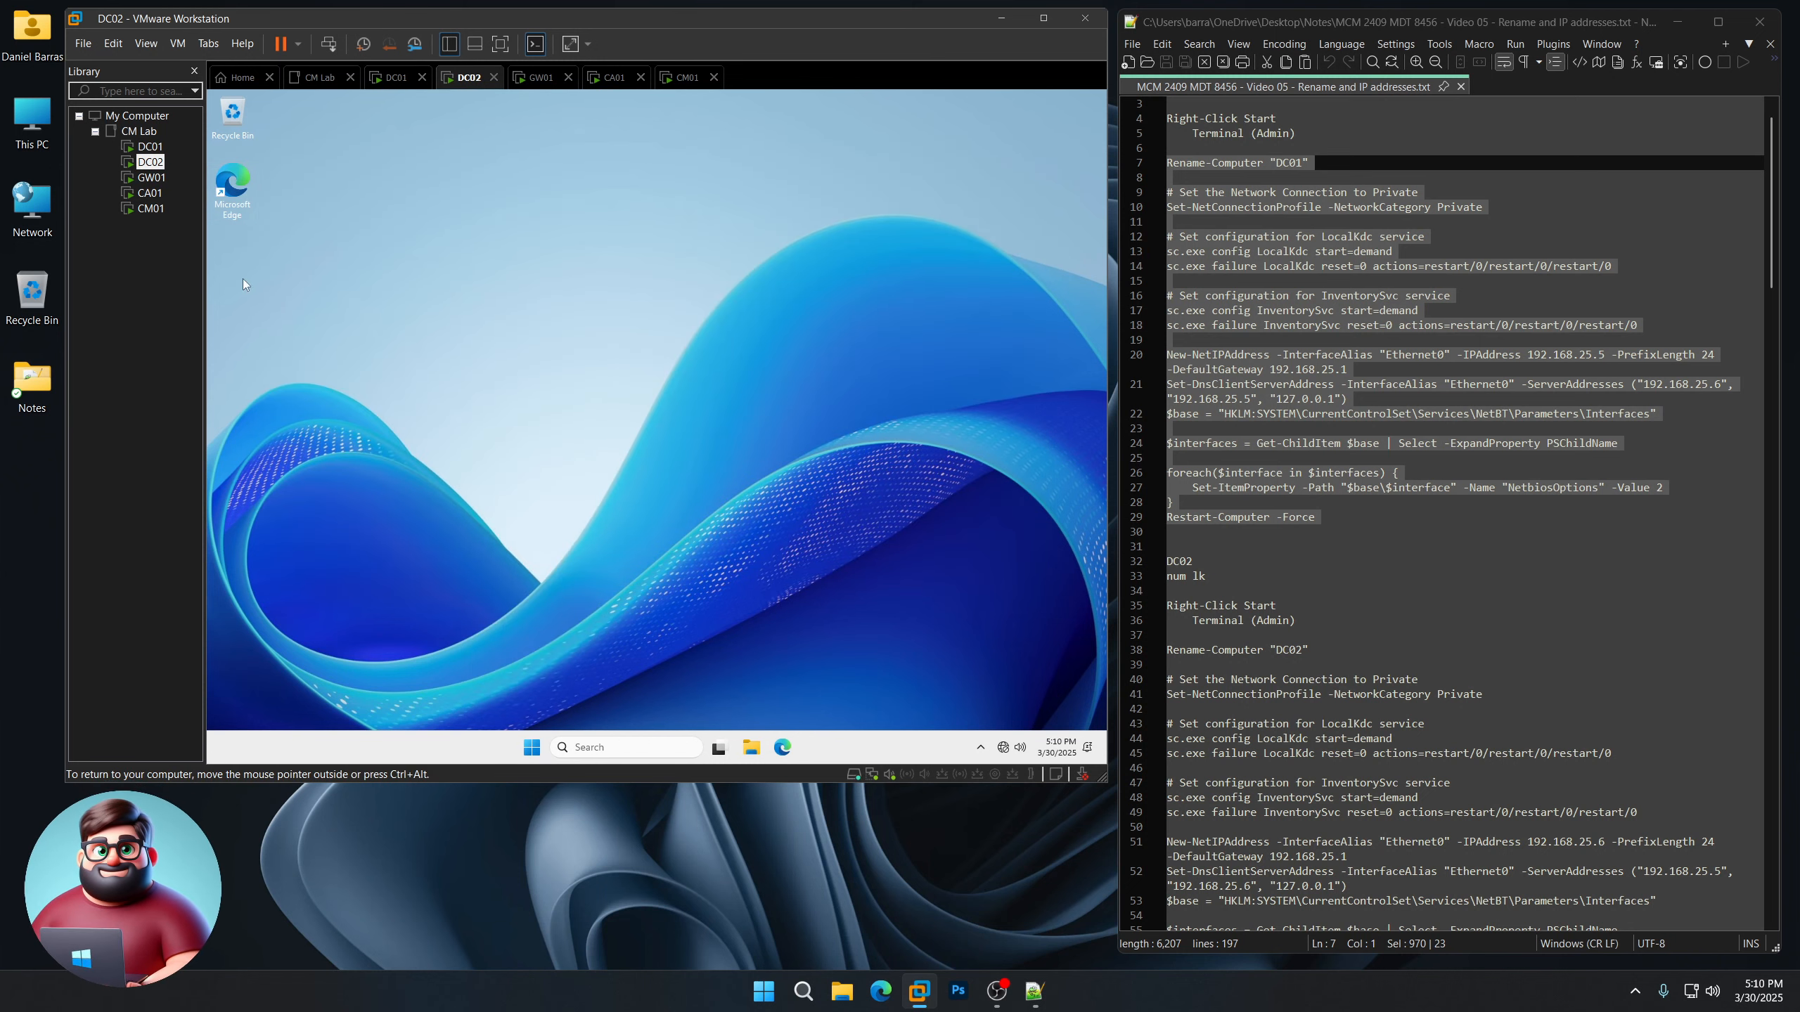
- Open an administrator terminal on the GW01 and CA01 virtual machines
click(153, 177)
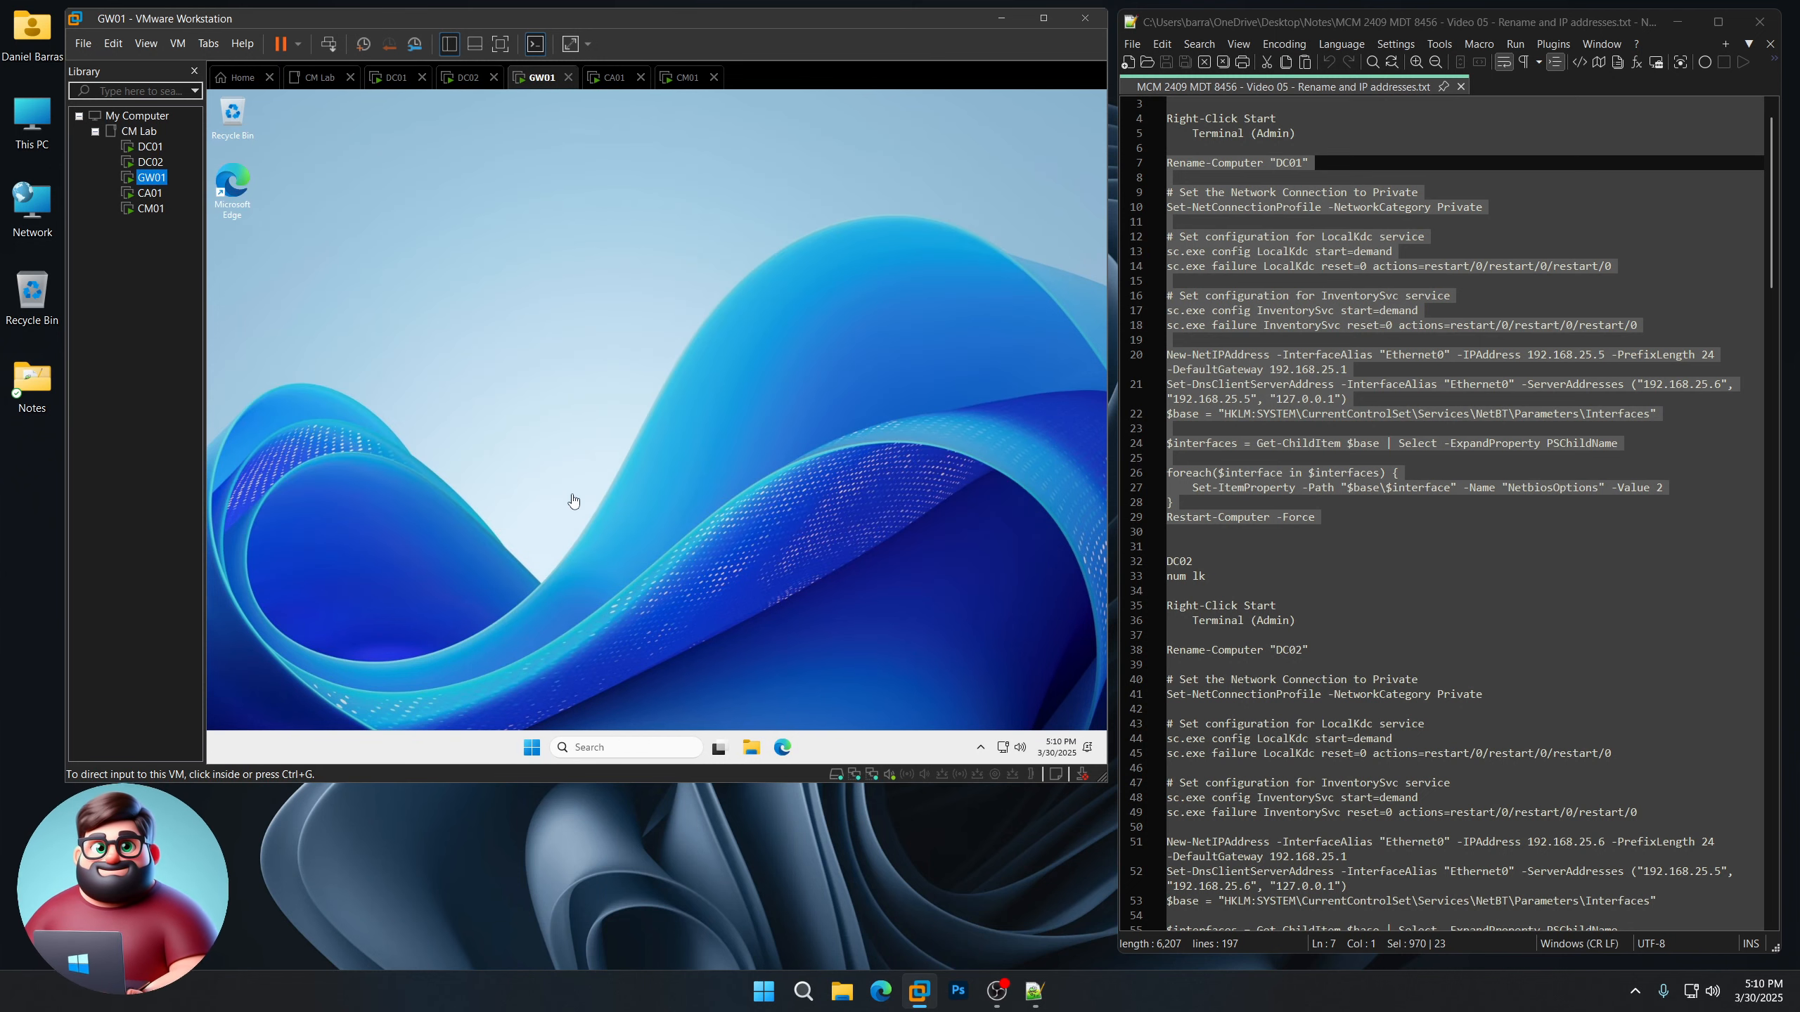
right_click(533, 747)
click(508, 547)
click(150, 192)
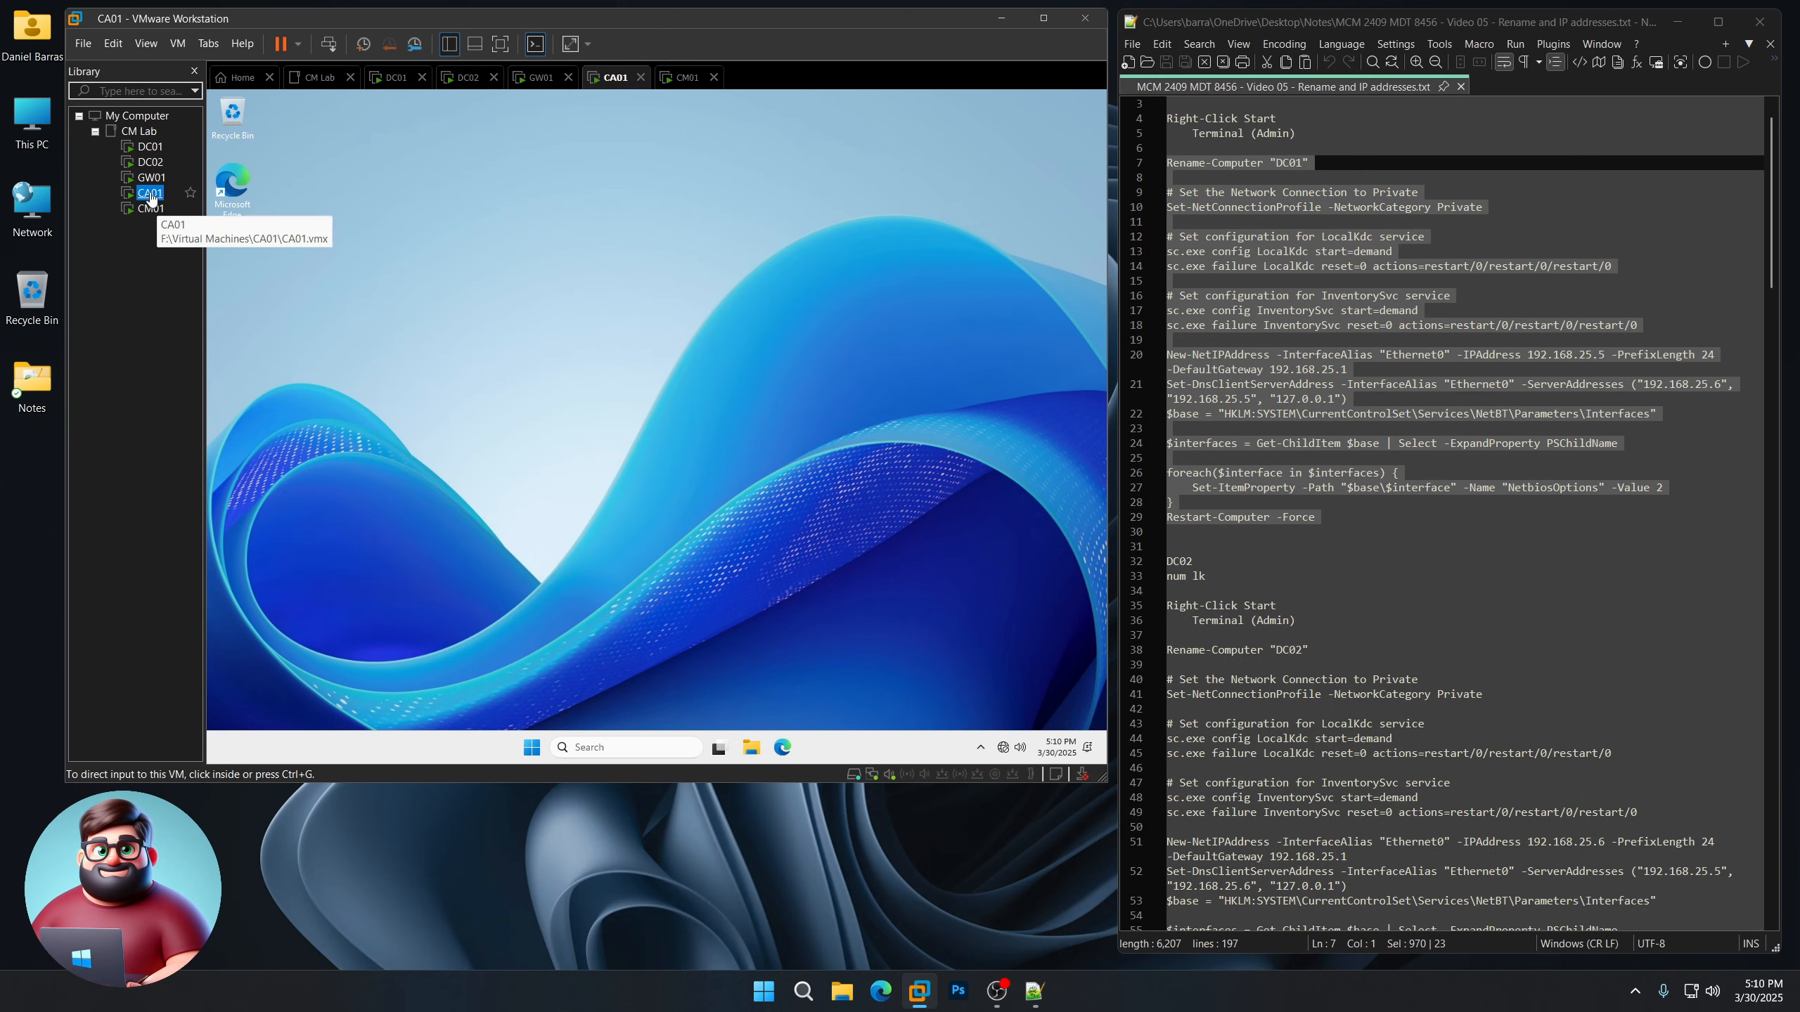
right_click(532, 748)
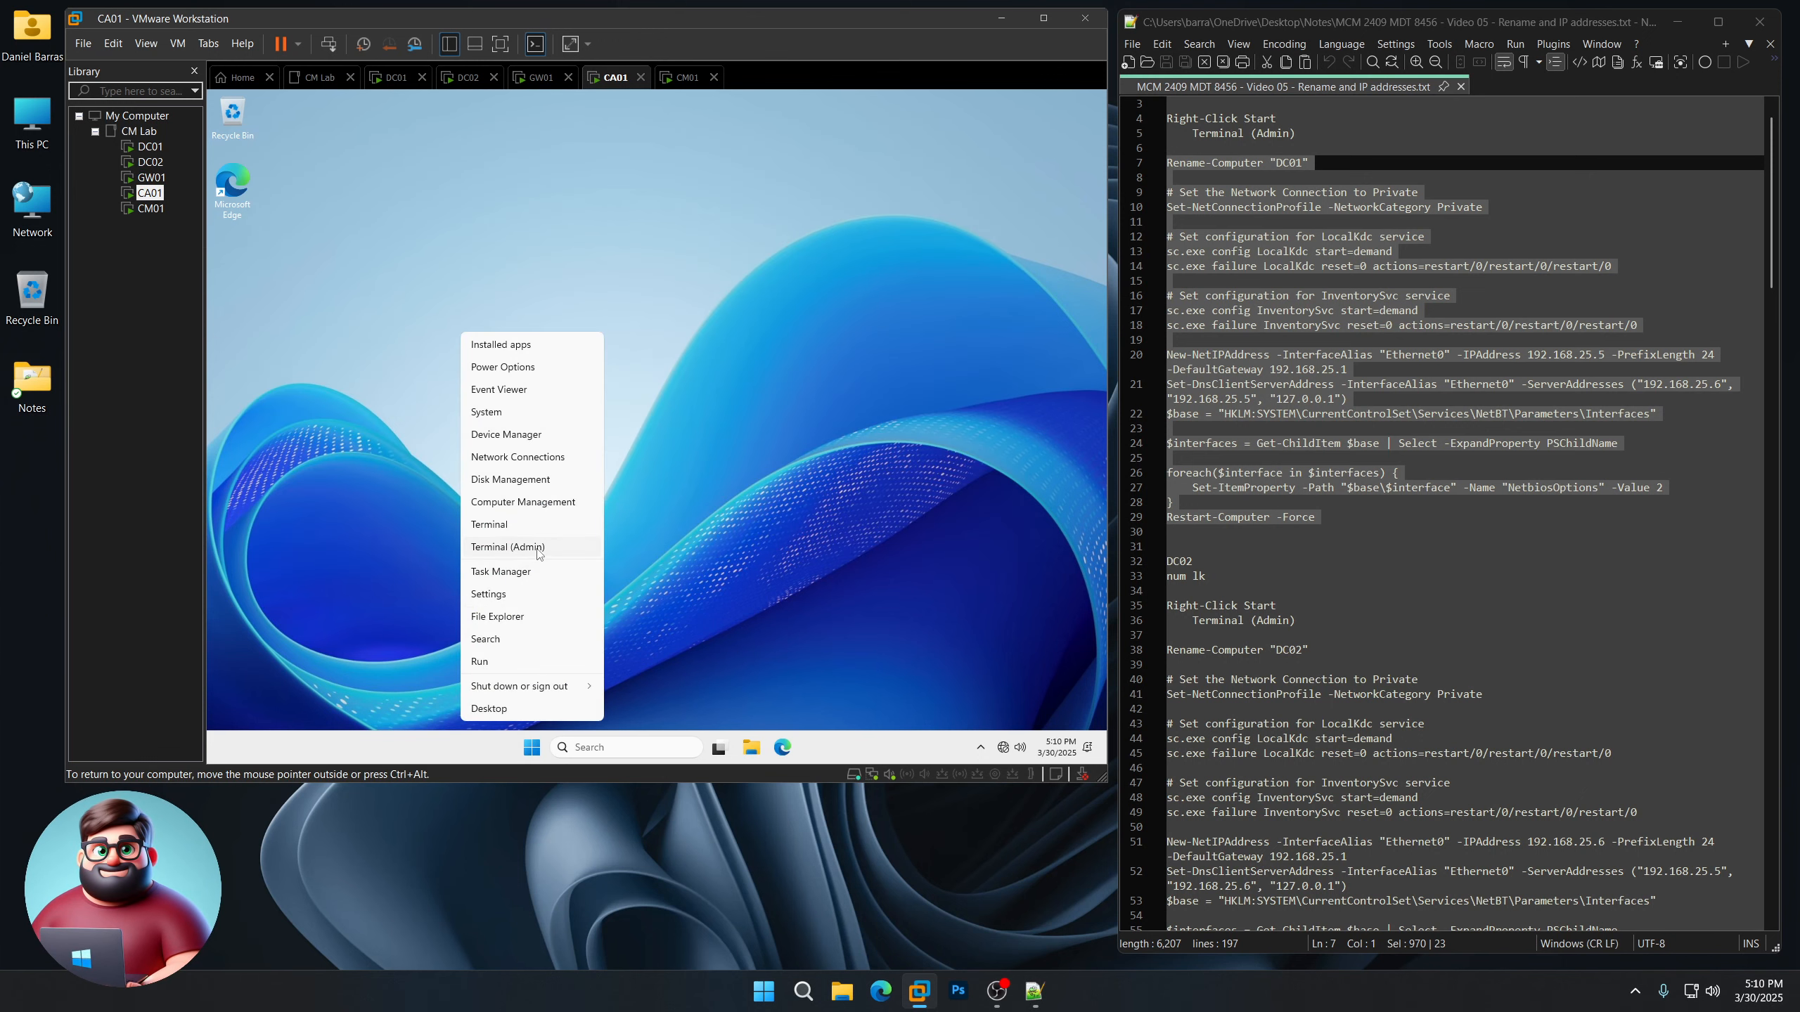
click(537, 557)
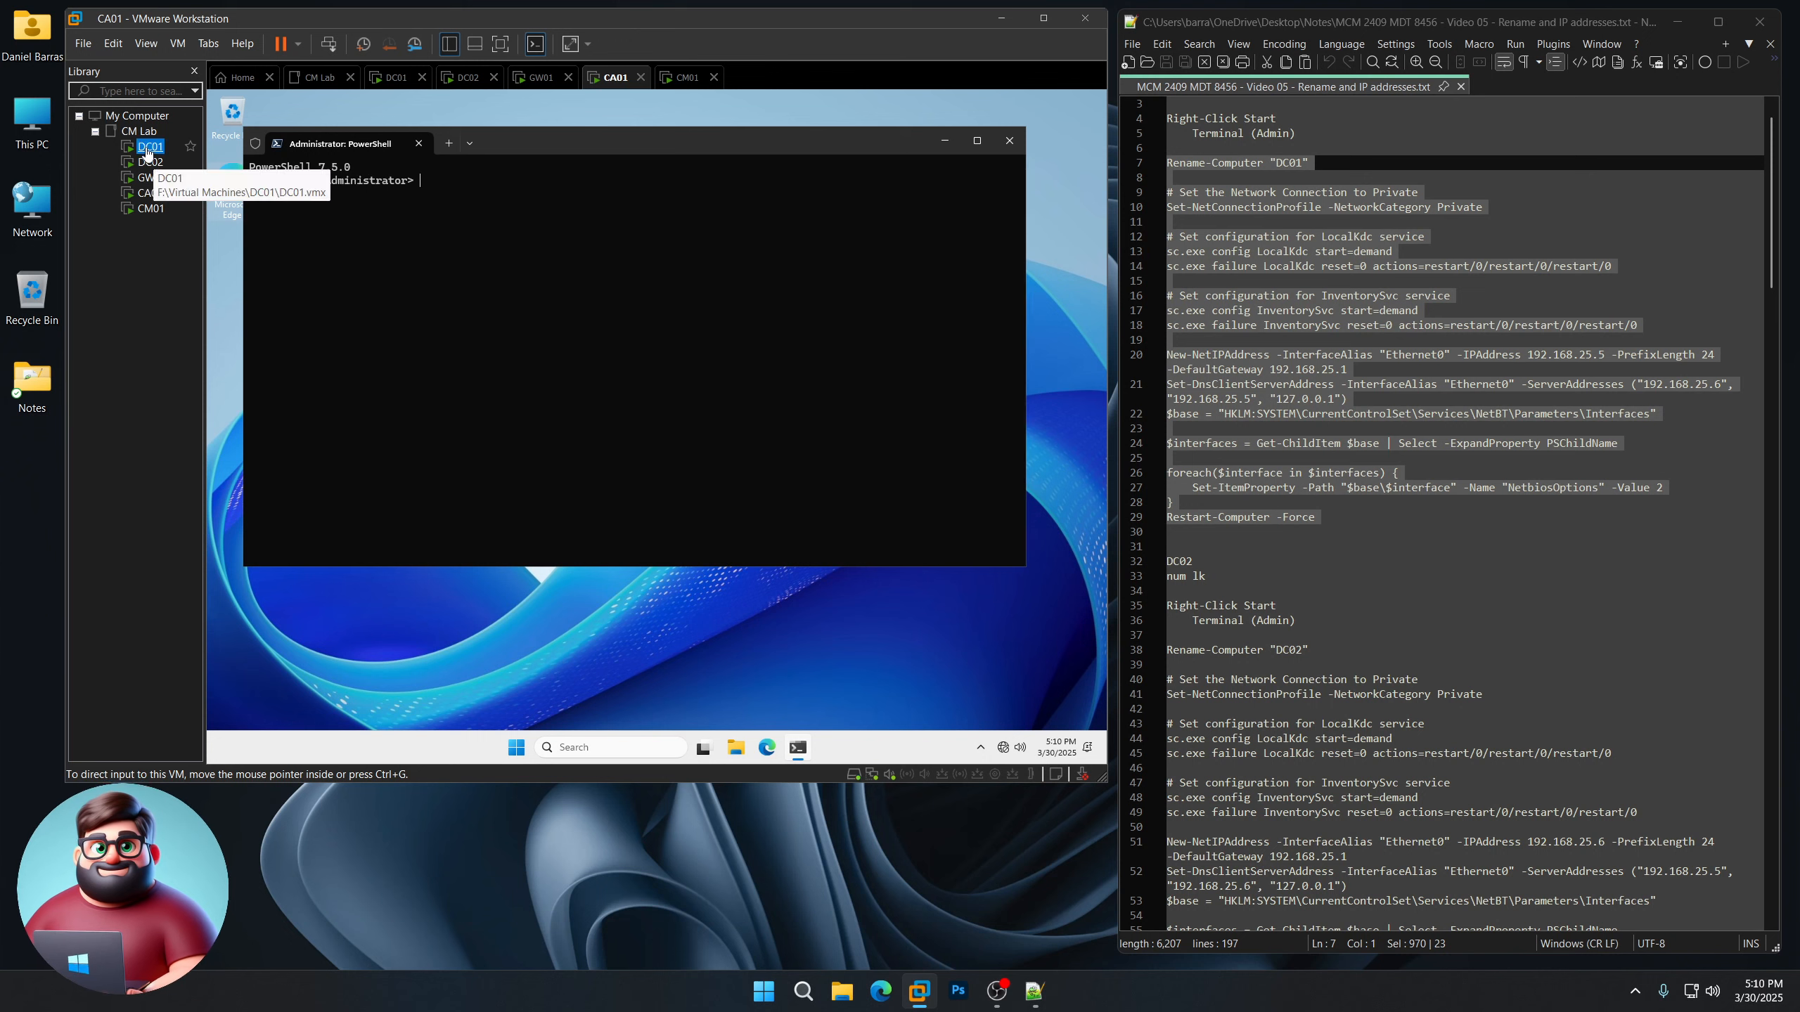
- Copy the DC01 command block, from Rename-Computer through Restart-Computer, out of the notes and run it in DC01's PowerShell
click(150, 146)
right_click(1193, 202)
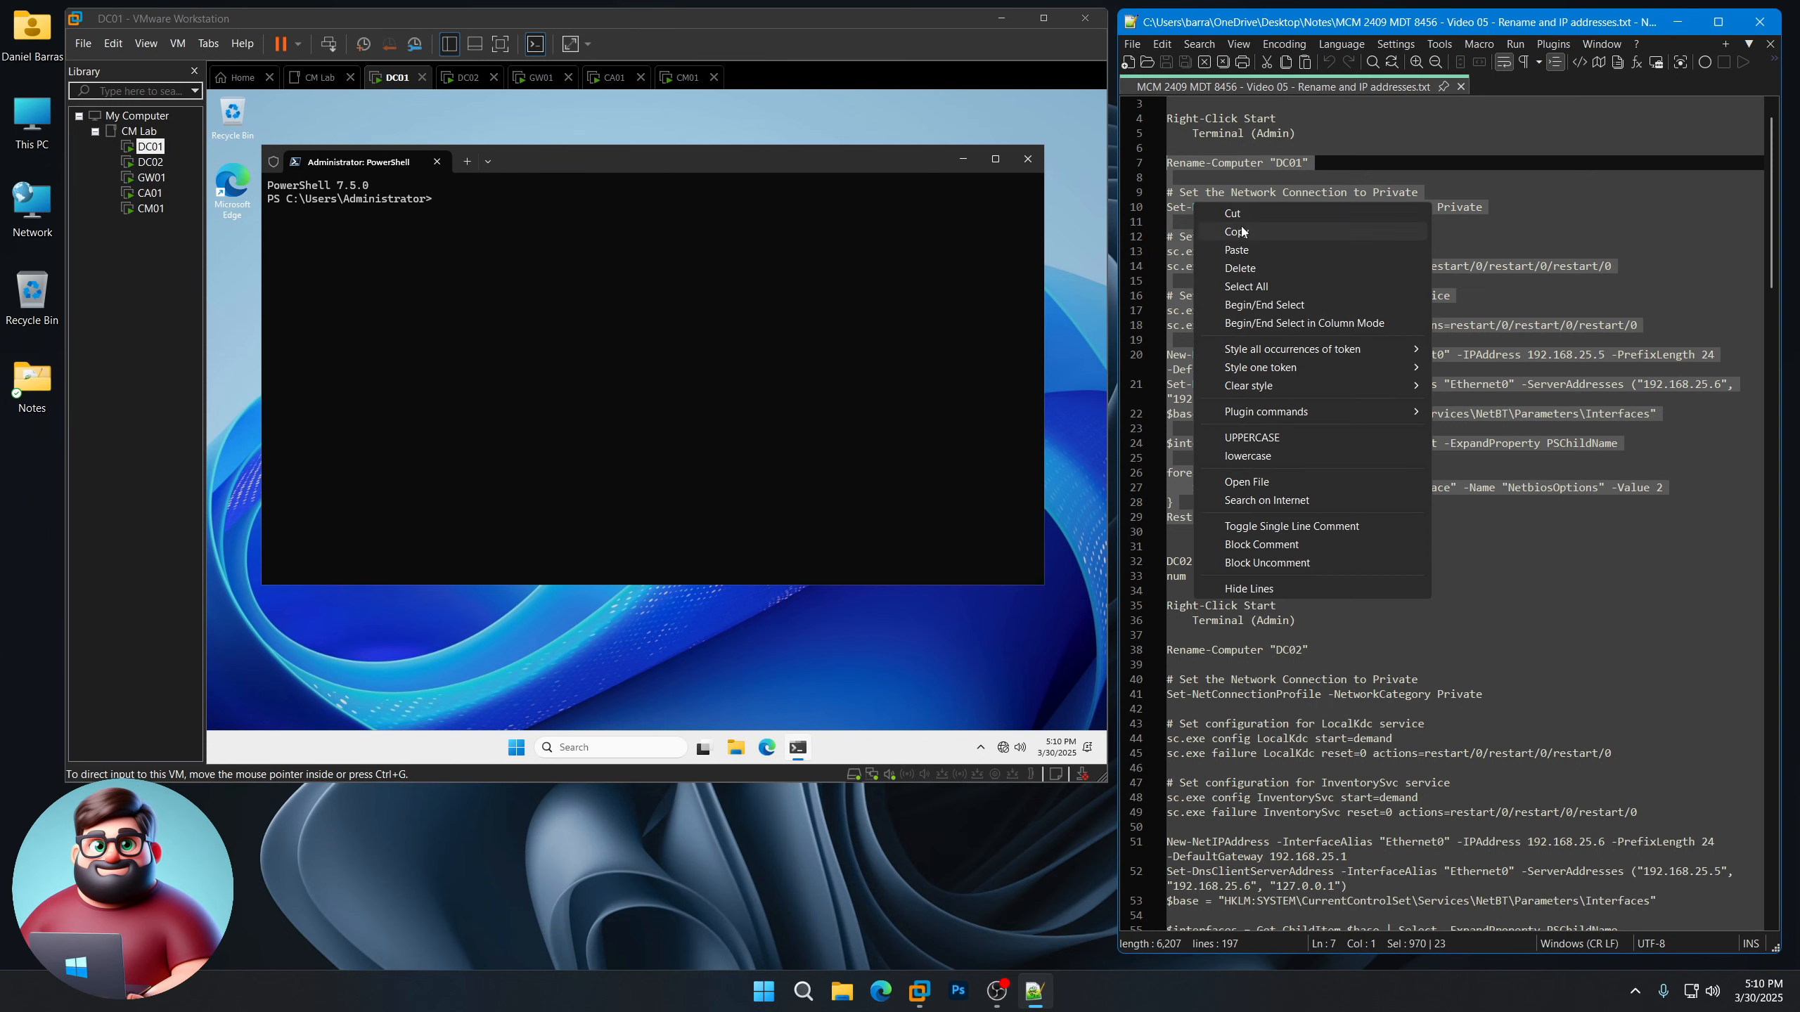
click(1275, 231)
right_click(569, 284)
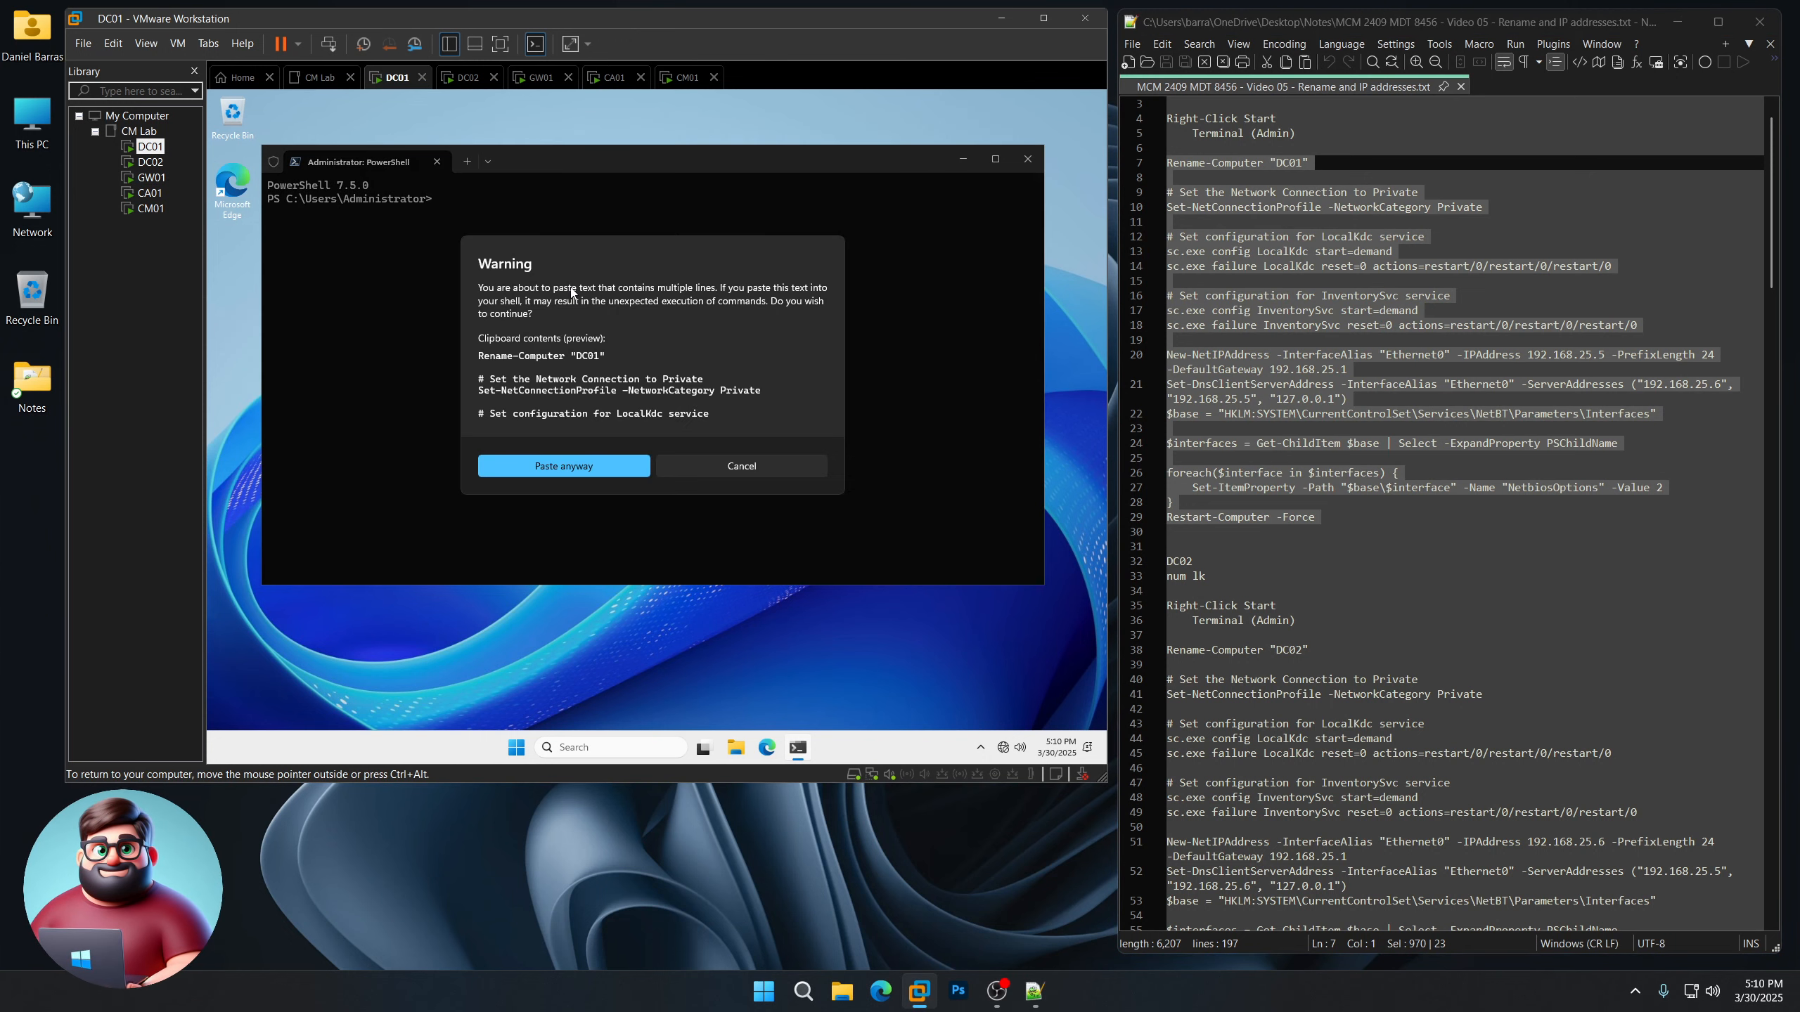
click(571, 472)
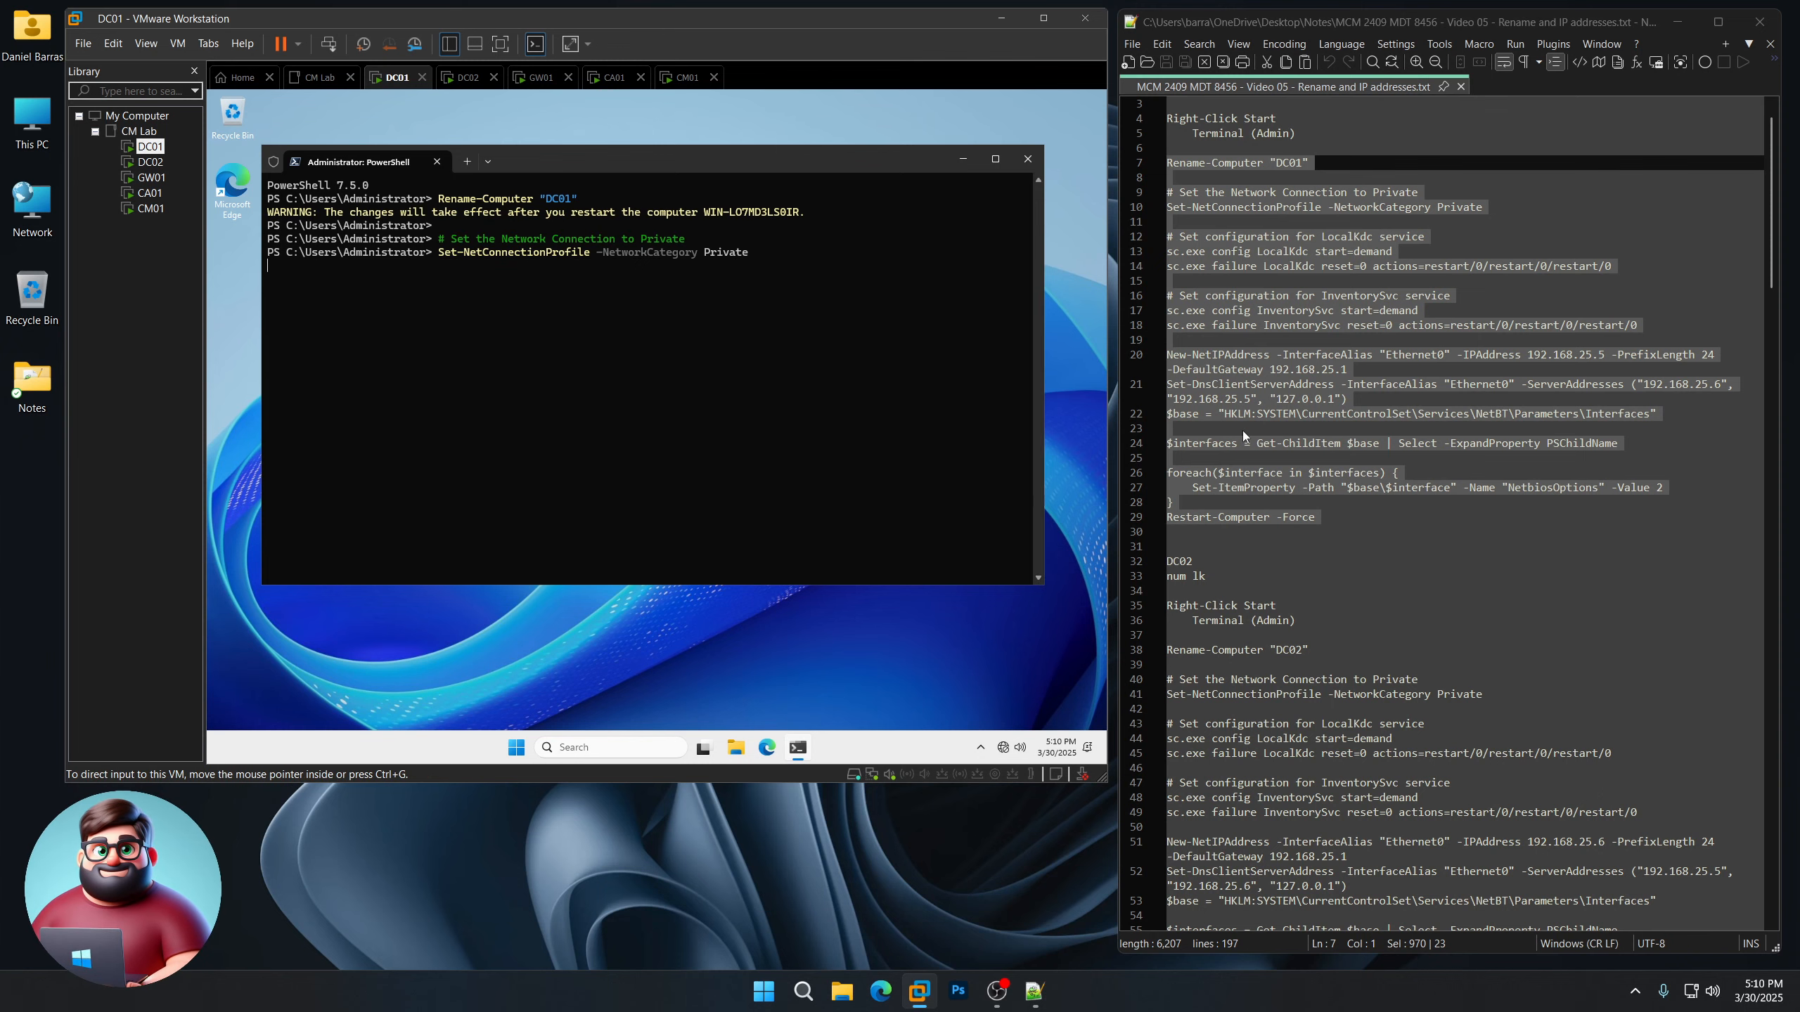
- Copy the DC02 command block, from Rename-Computer through Restart-Computer, out of the notes and run it in DC02's PowerShell
scroll(1245, 434, down, 8)
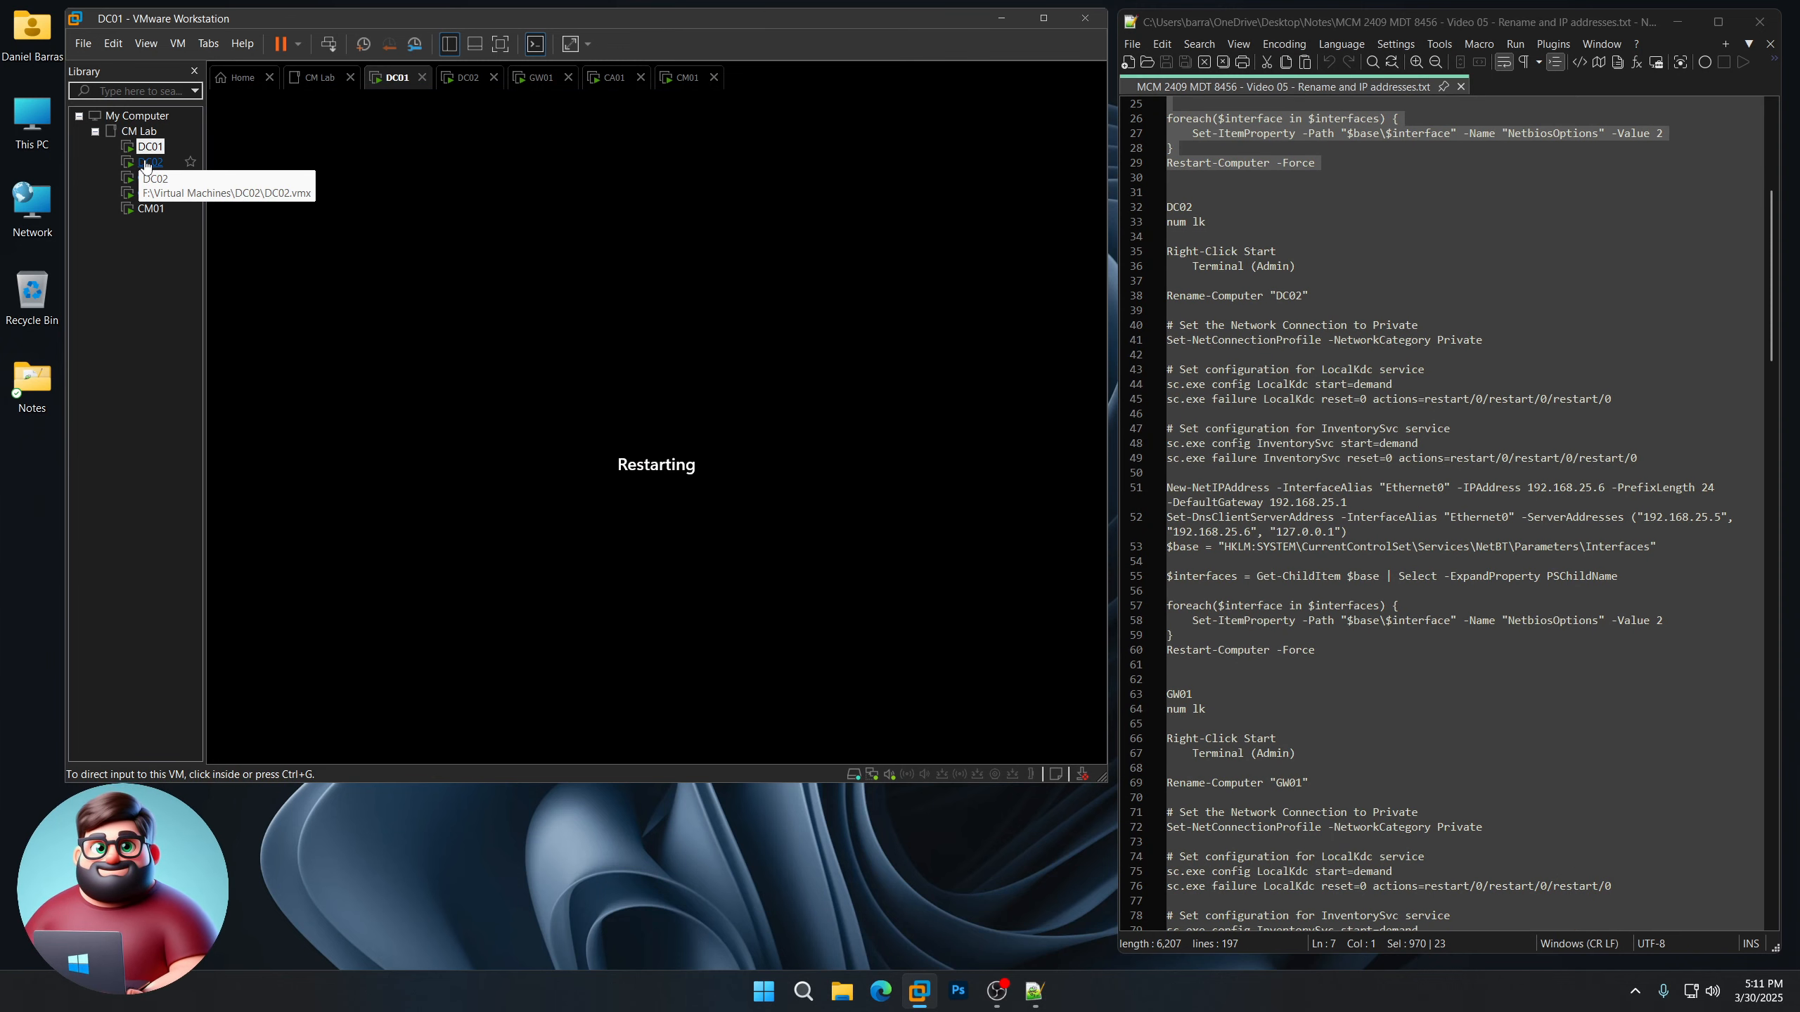
click(148, 162)
click(639, 451)
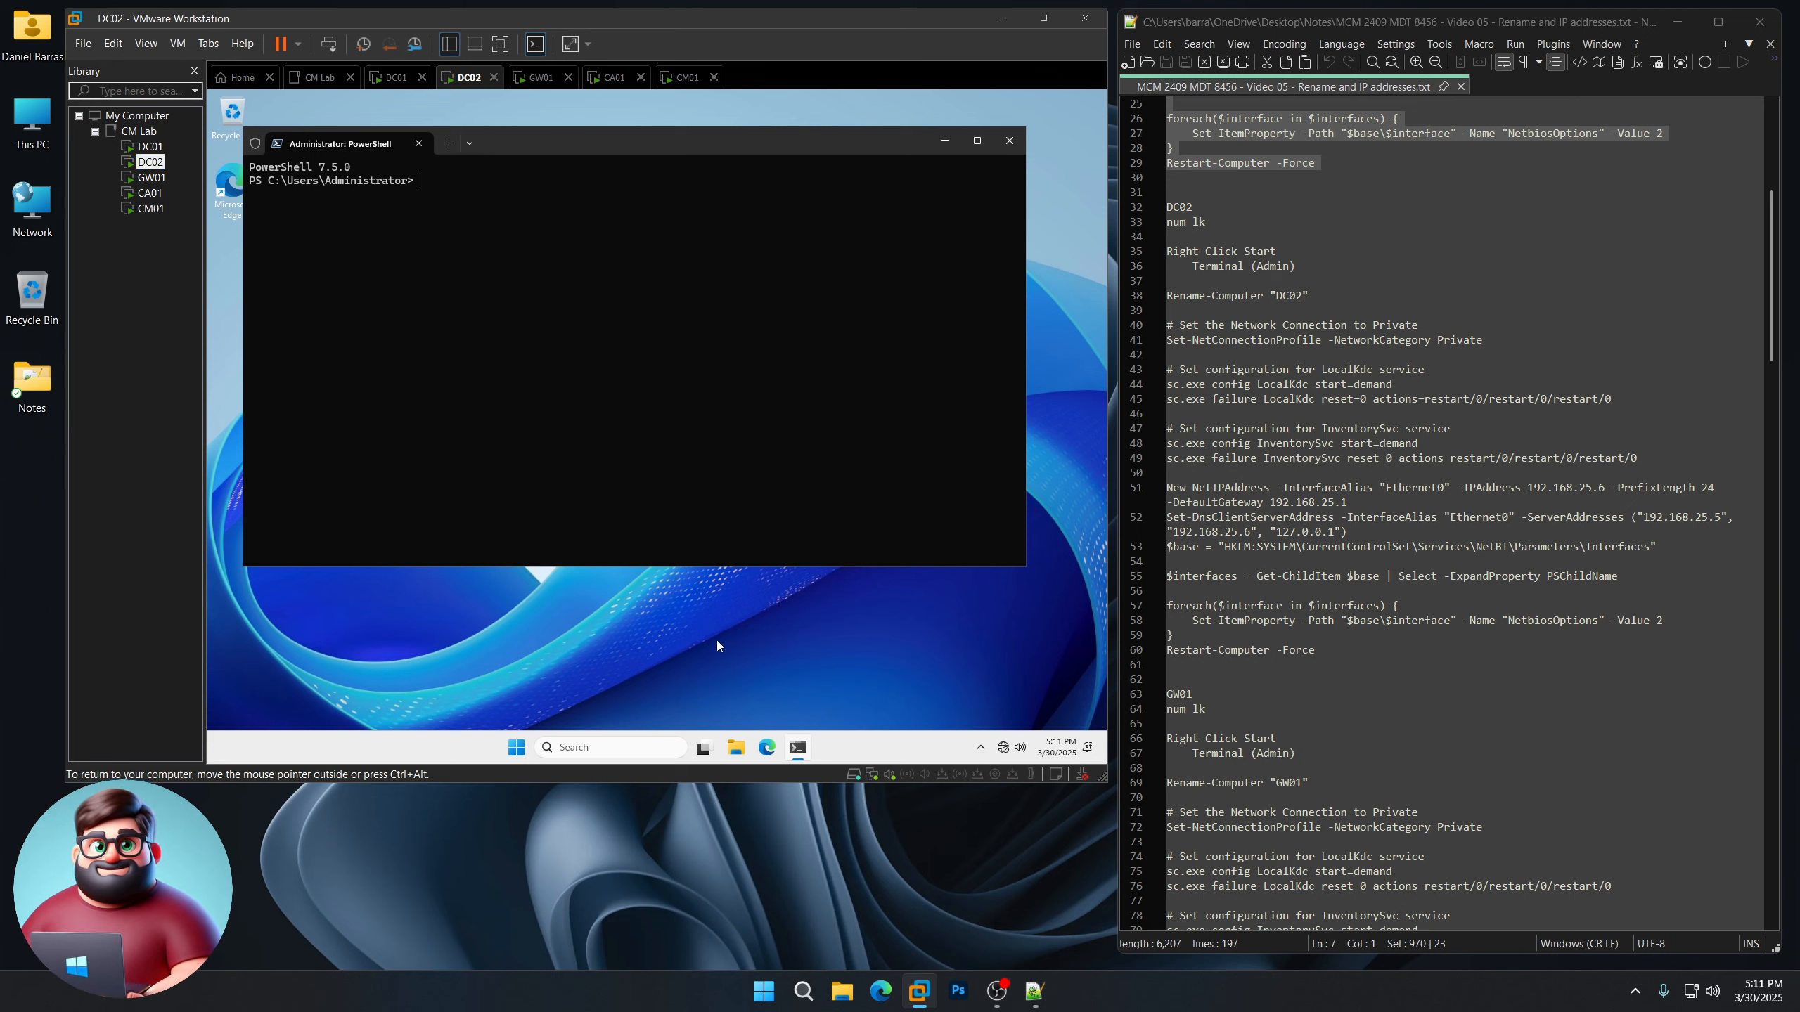
drag(1176, 665, 1134, 299)
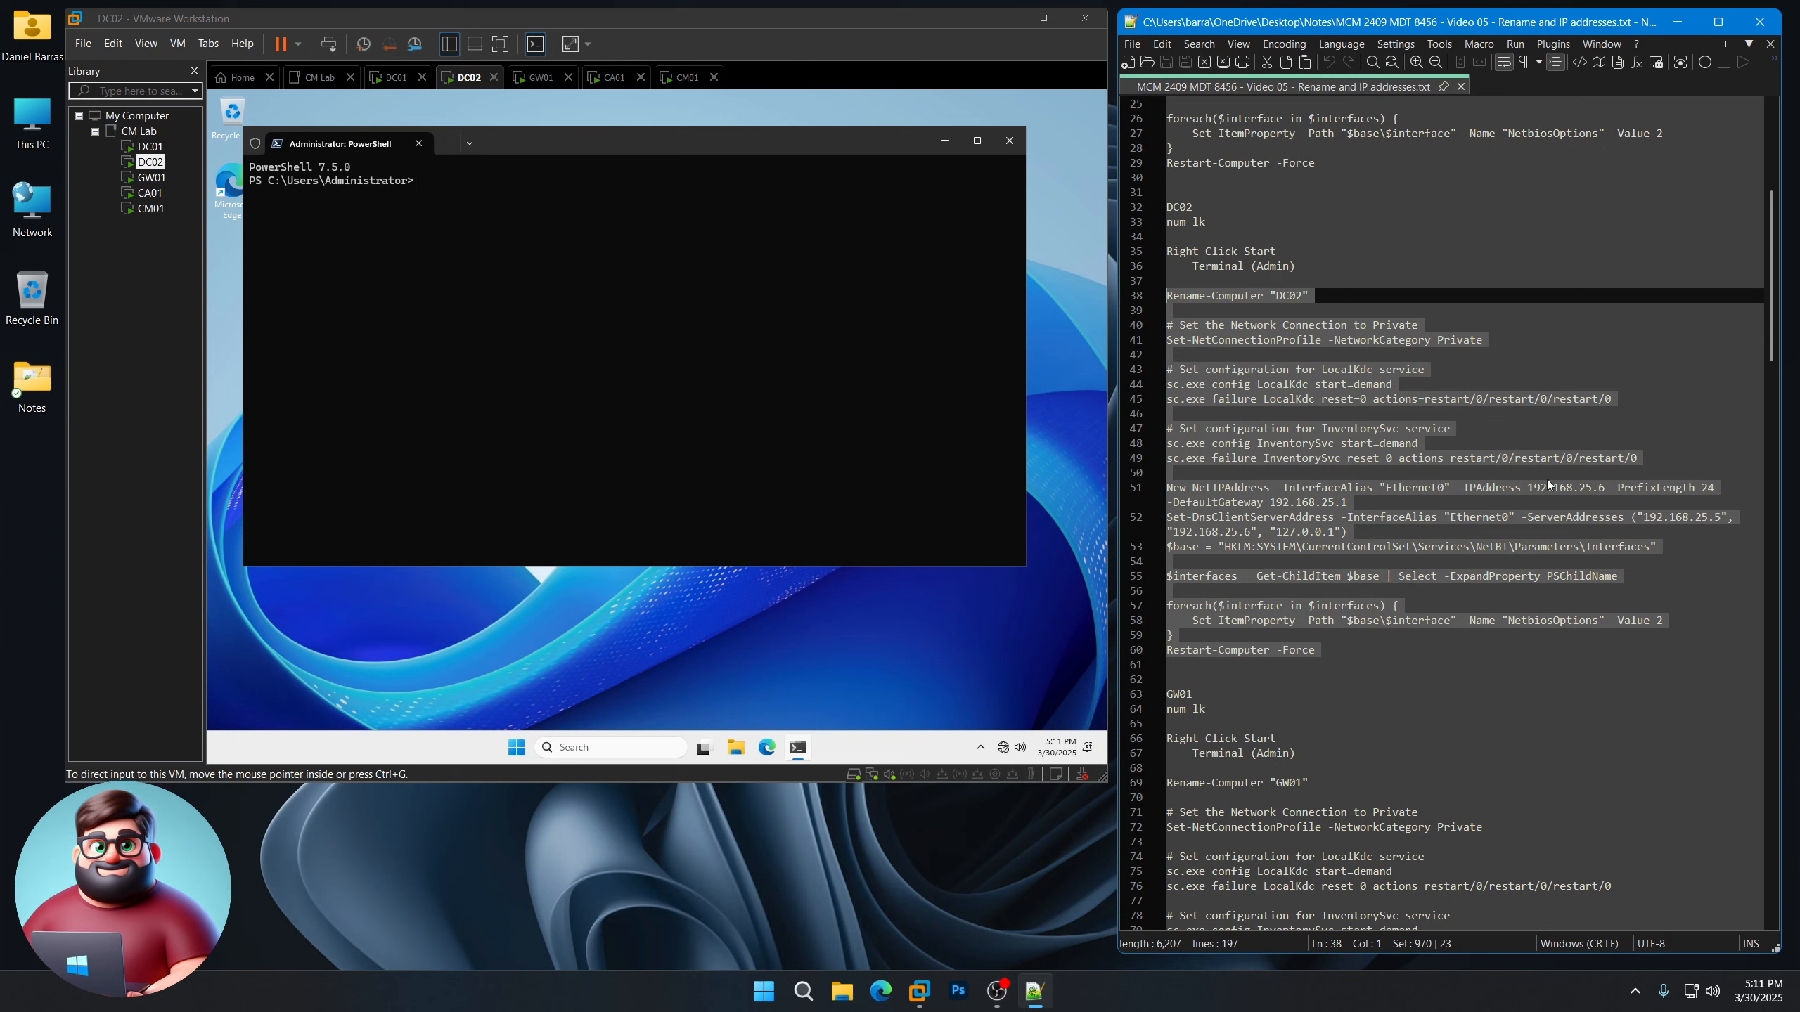
right_click(1276, 395)
click(1300, 420)
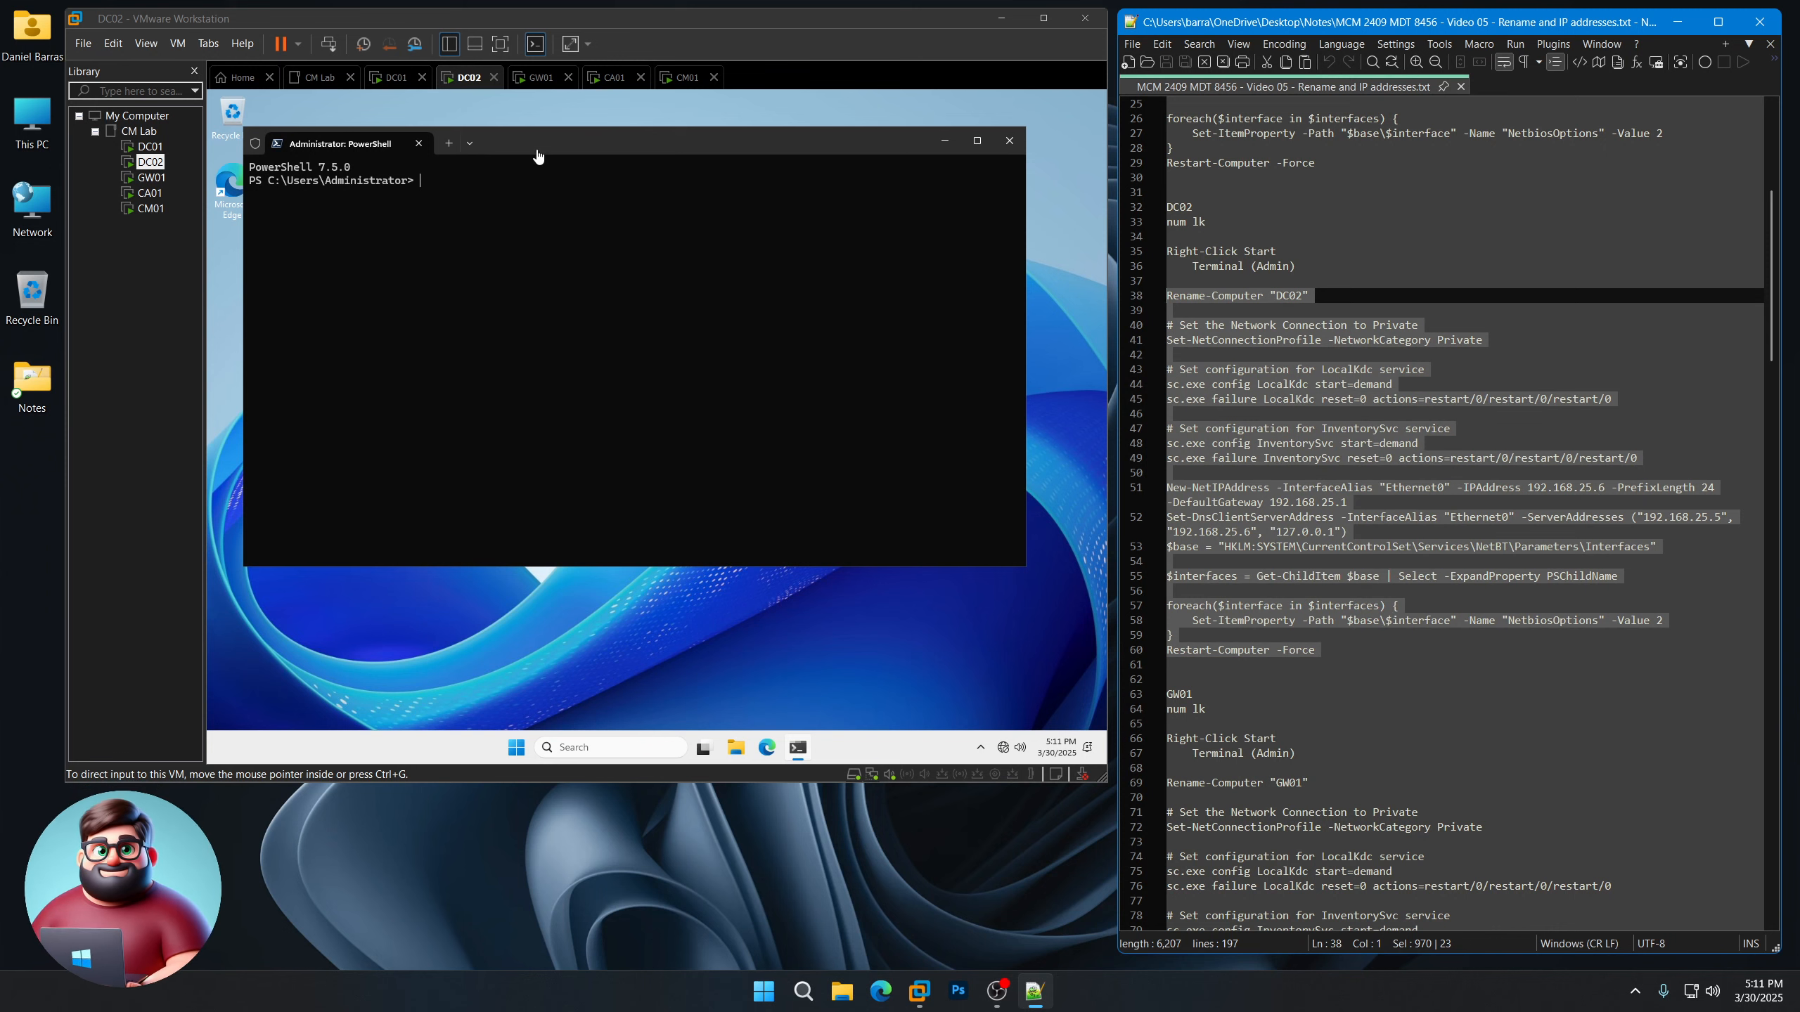
right_click(529, 270)
click(545, 447)
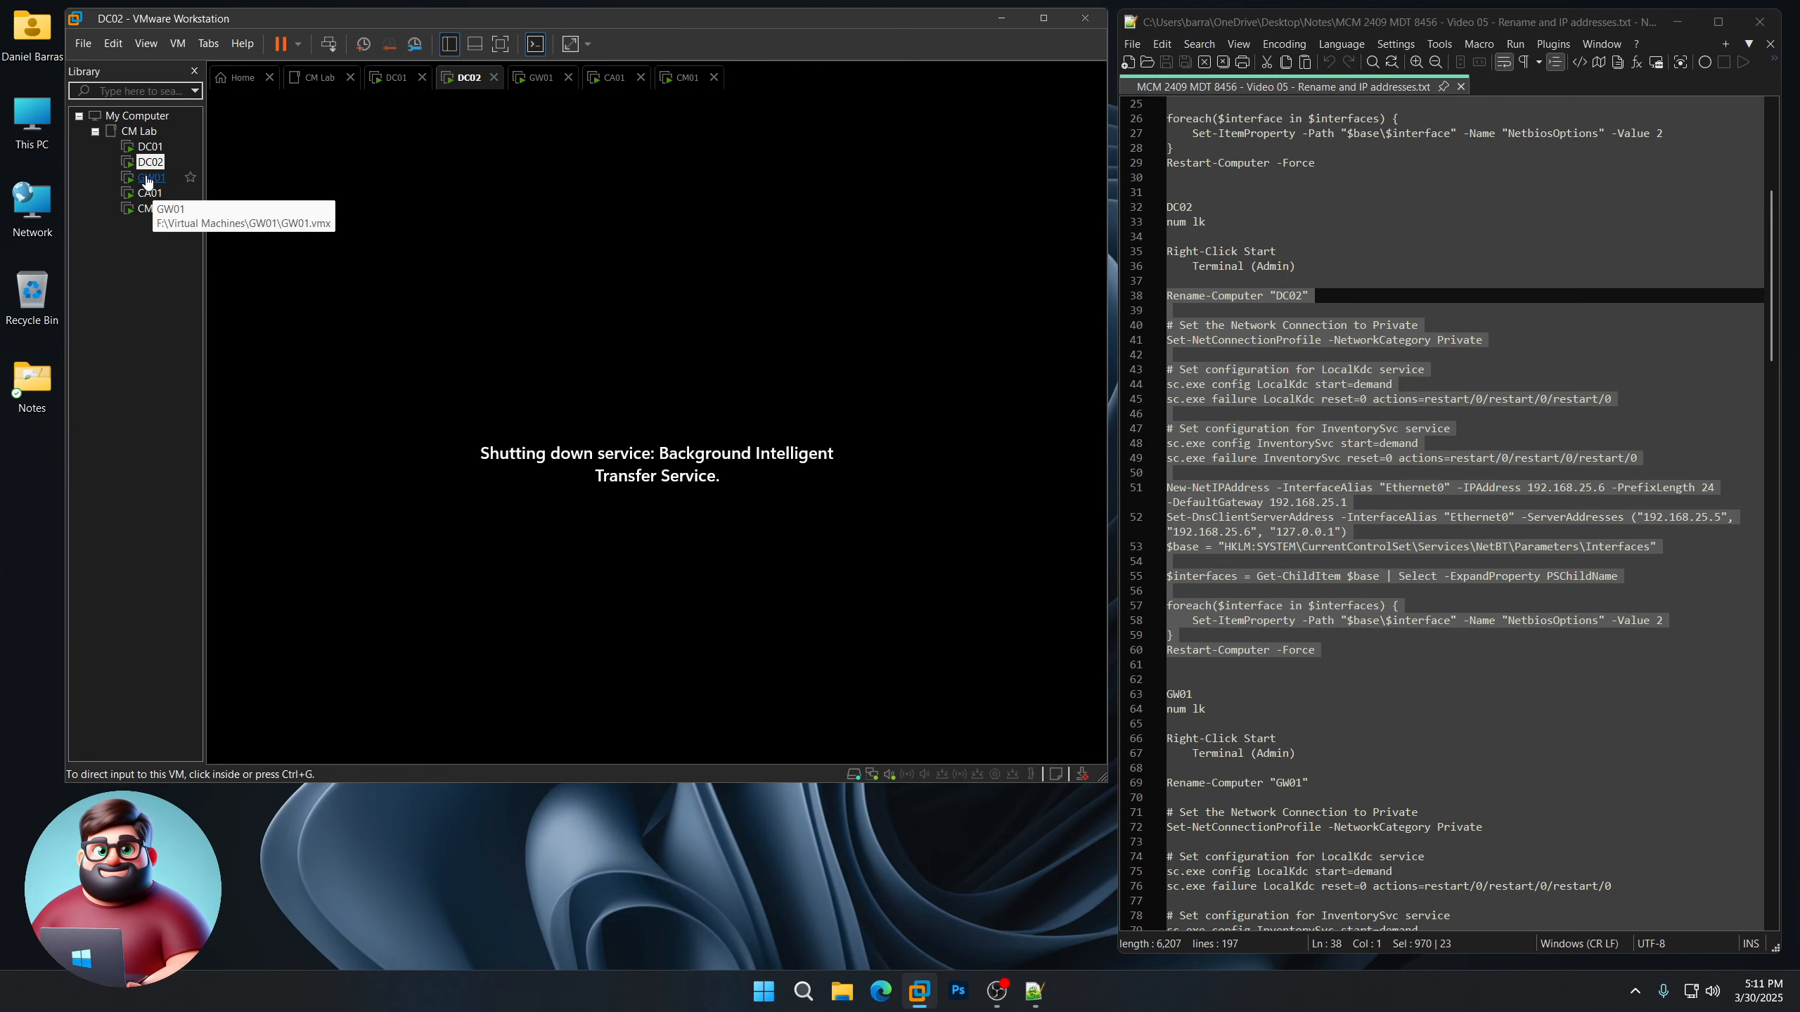
- Switch to GW01 and copy its command block, from Rename-Computer through Restart-Computer, out of the notes
click(147, 179)
double_click(147, 179)
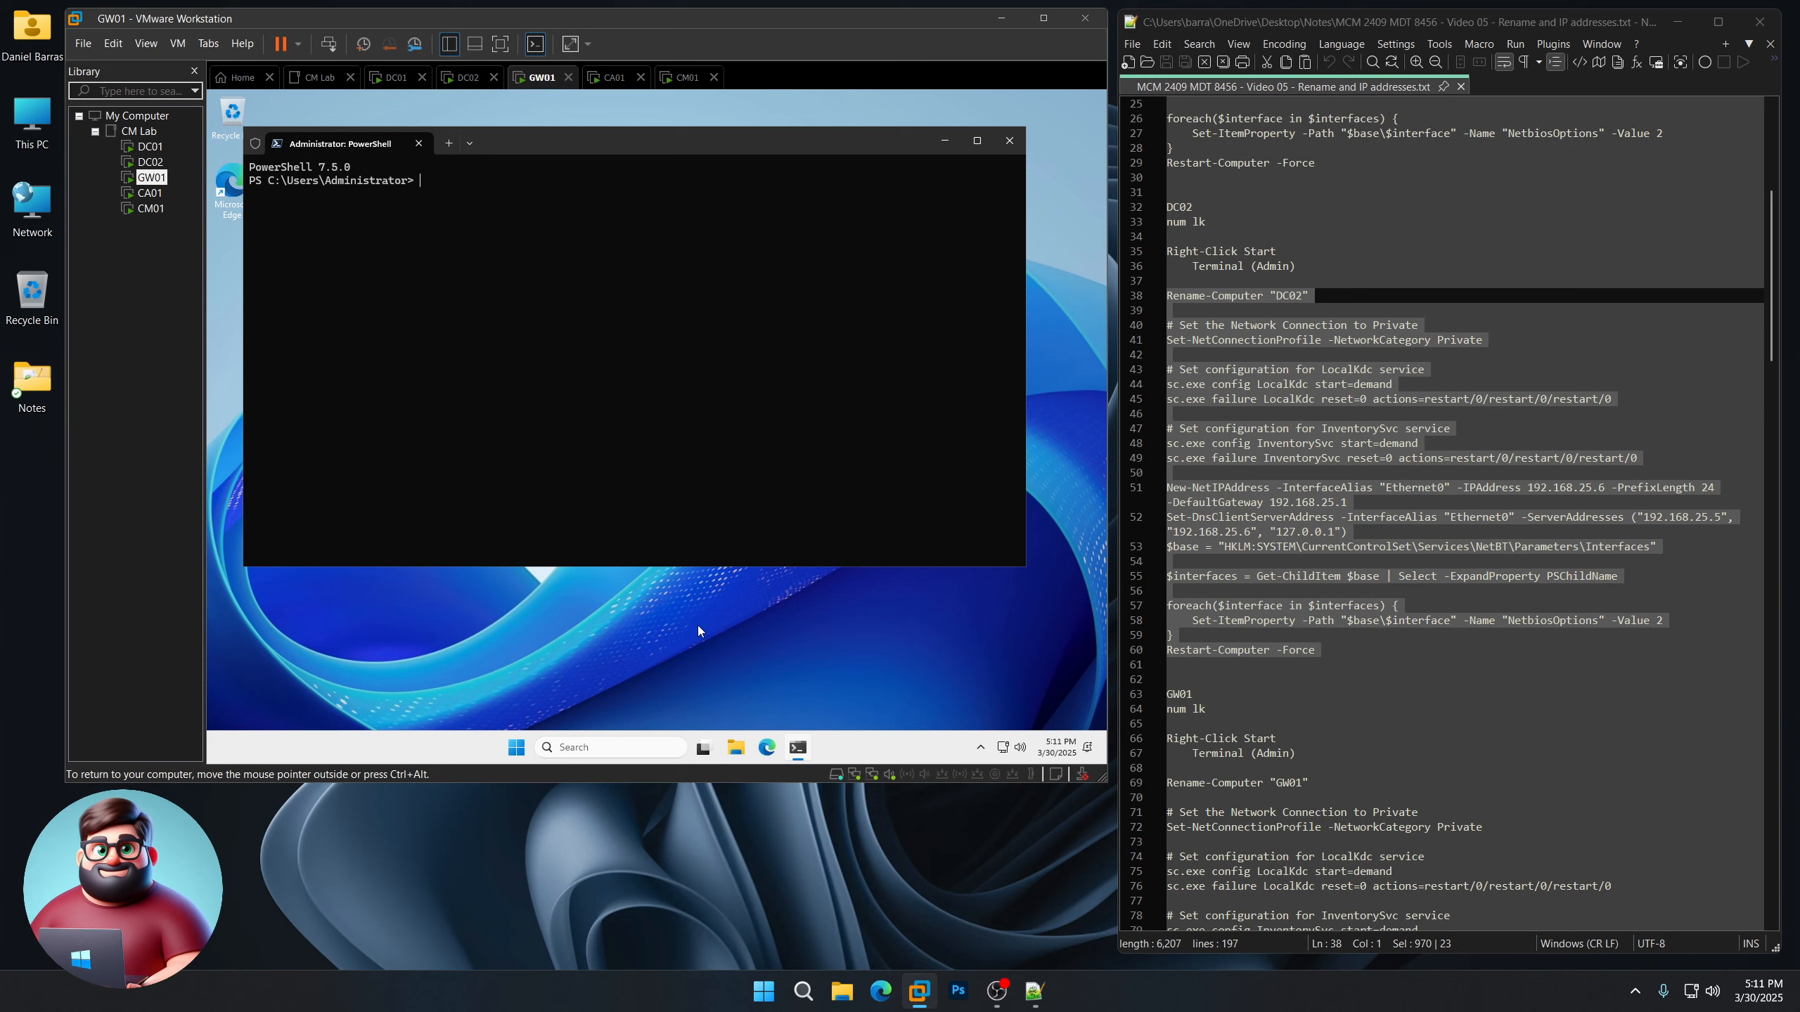
scroll(1273, 562, down, 10)
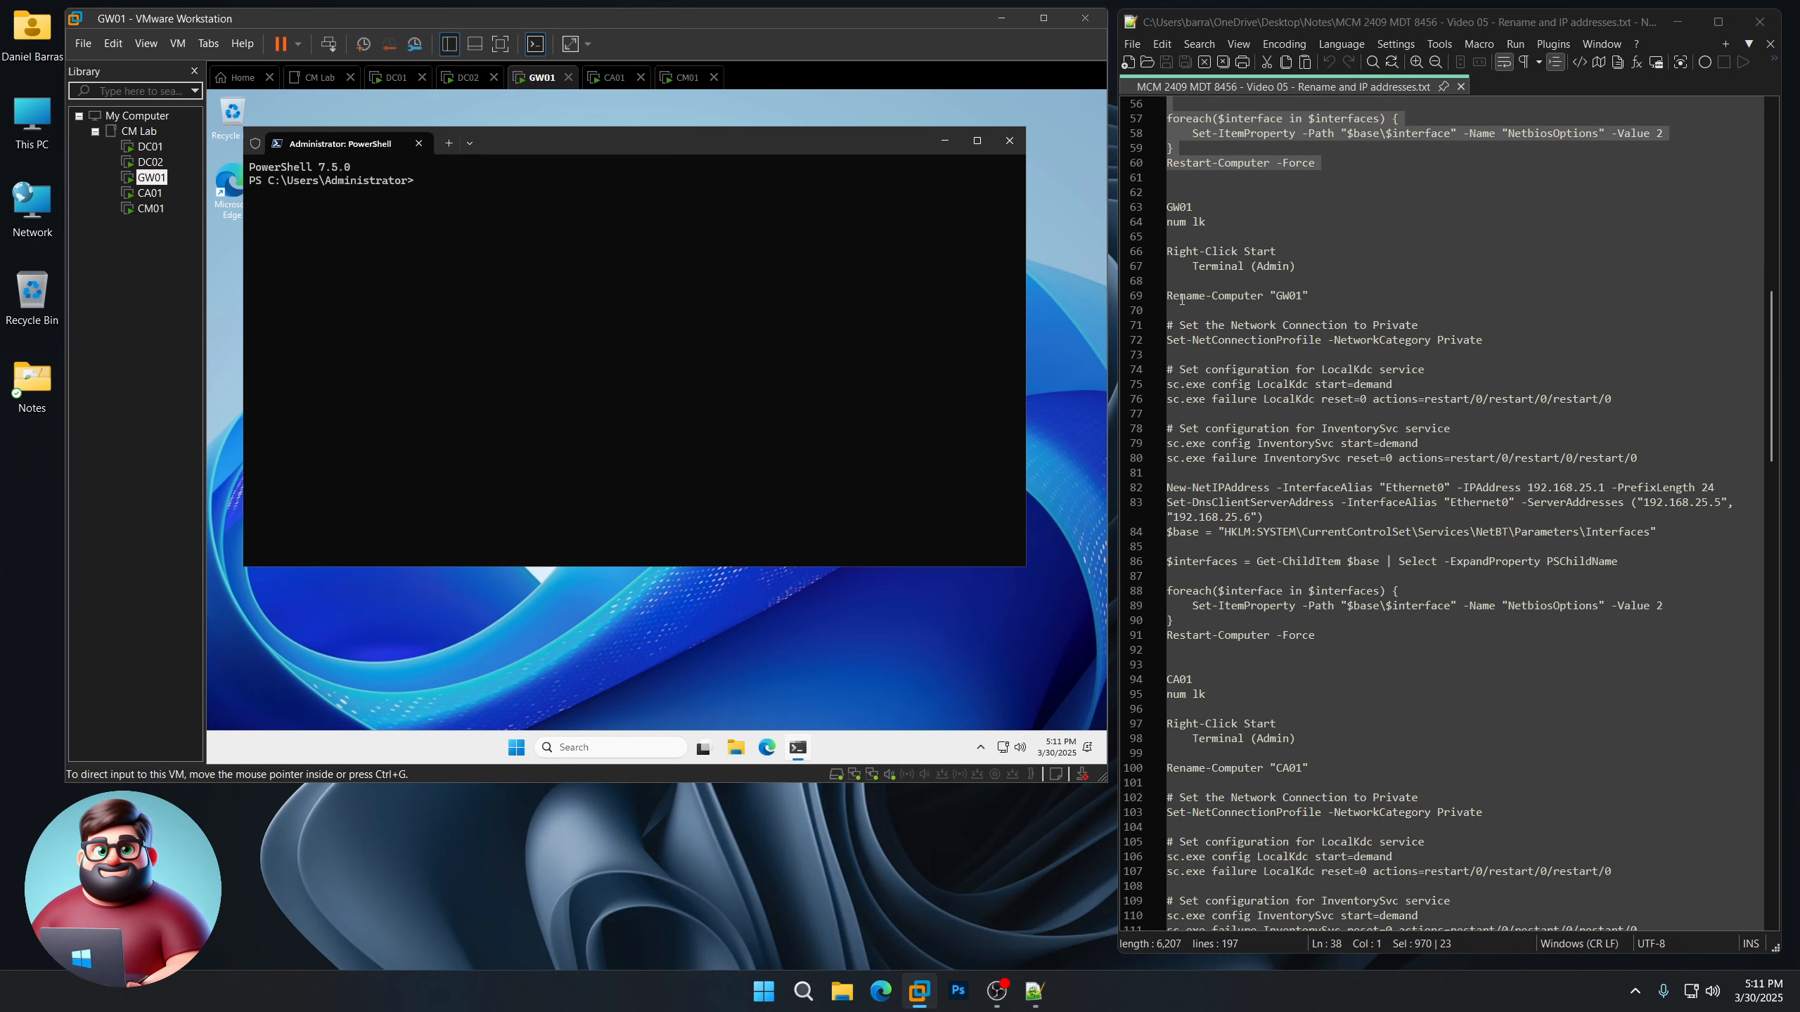
drag(1167, 294, 1516, 651)
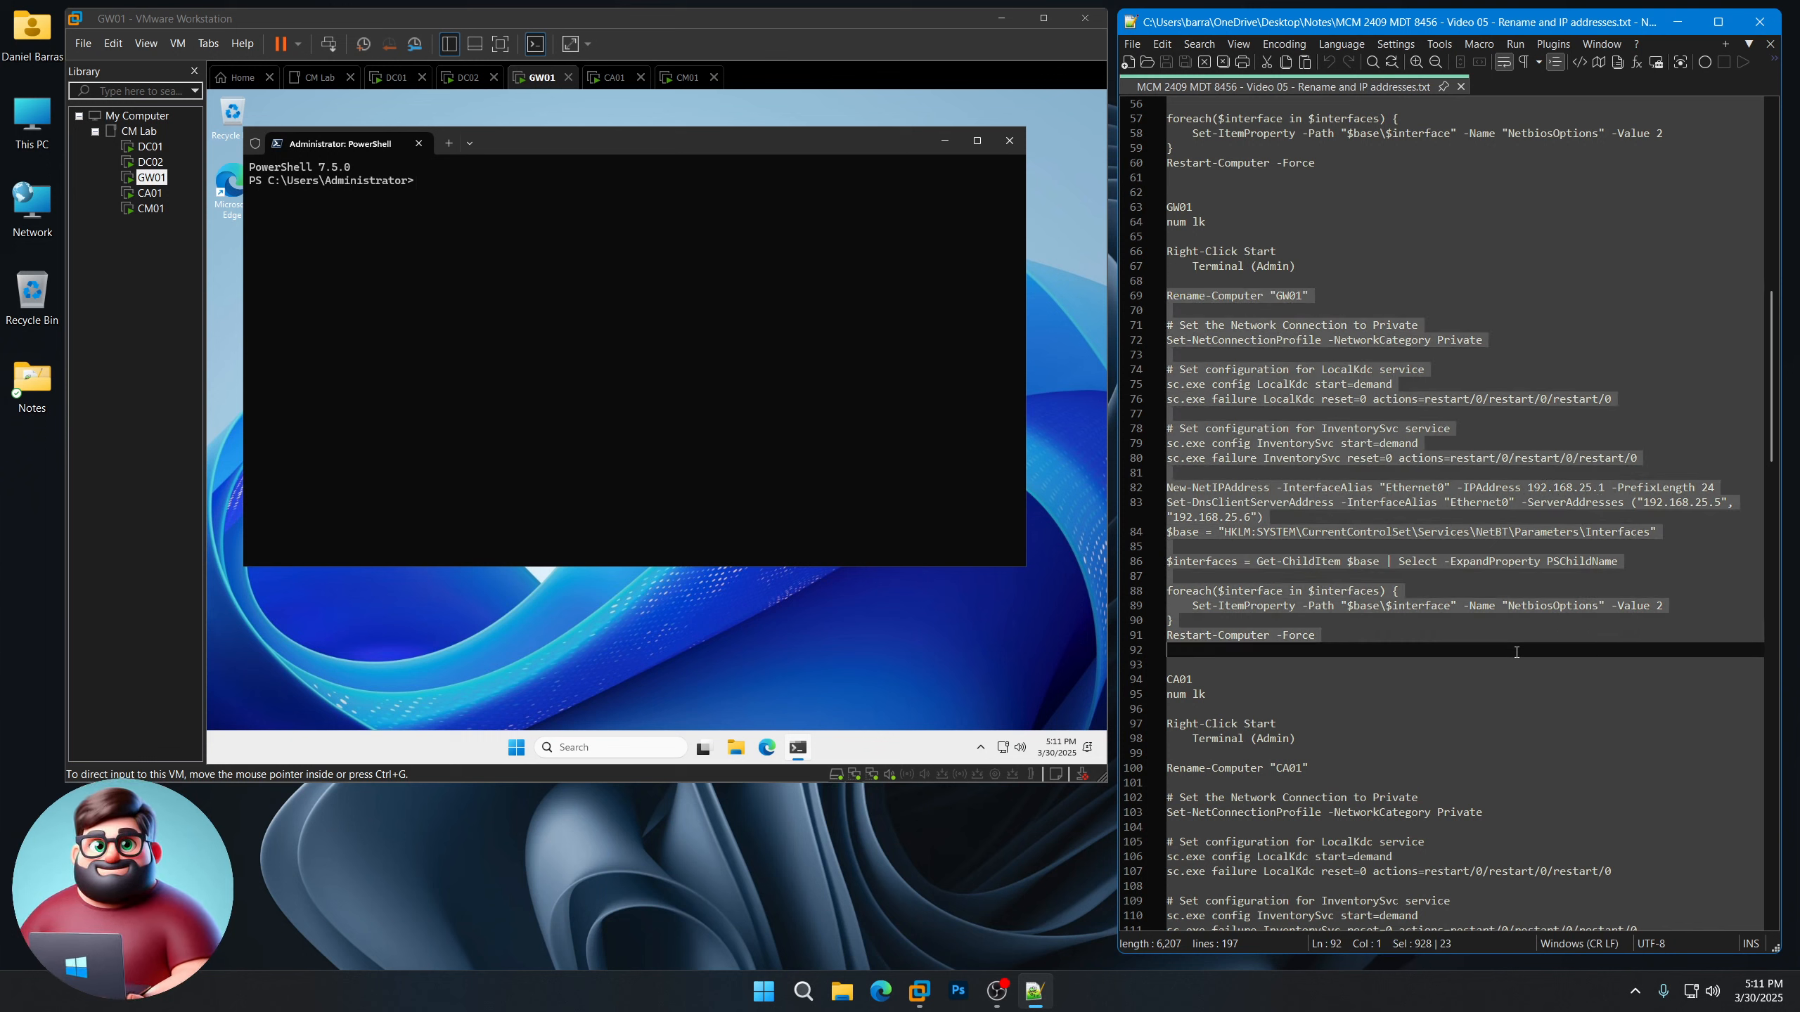
right_click(1260, 563)
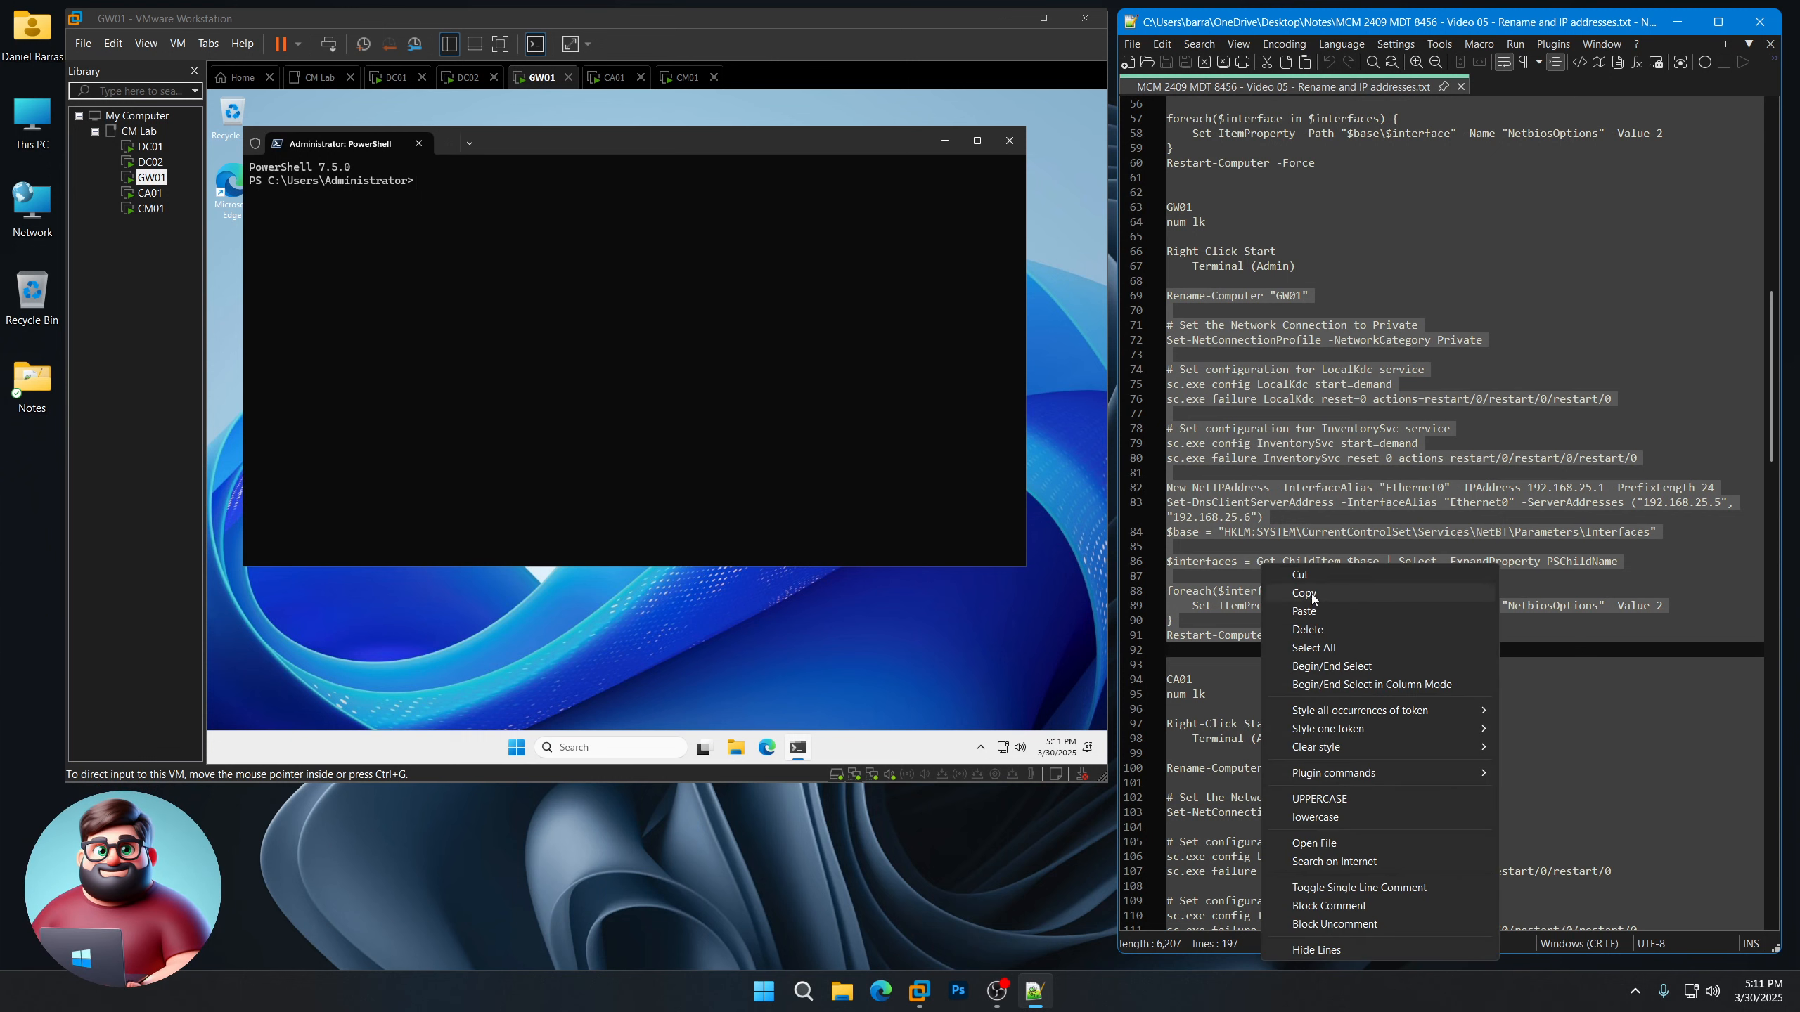
click(1311, 593)
- Run ncpa.cpl on GW01 to check its network adapters, and close Network Connections
click(805, 636)
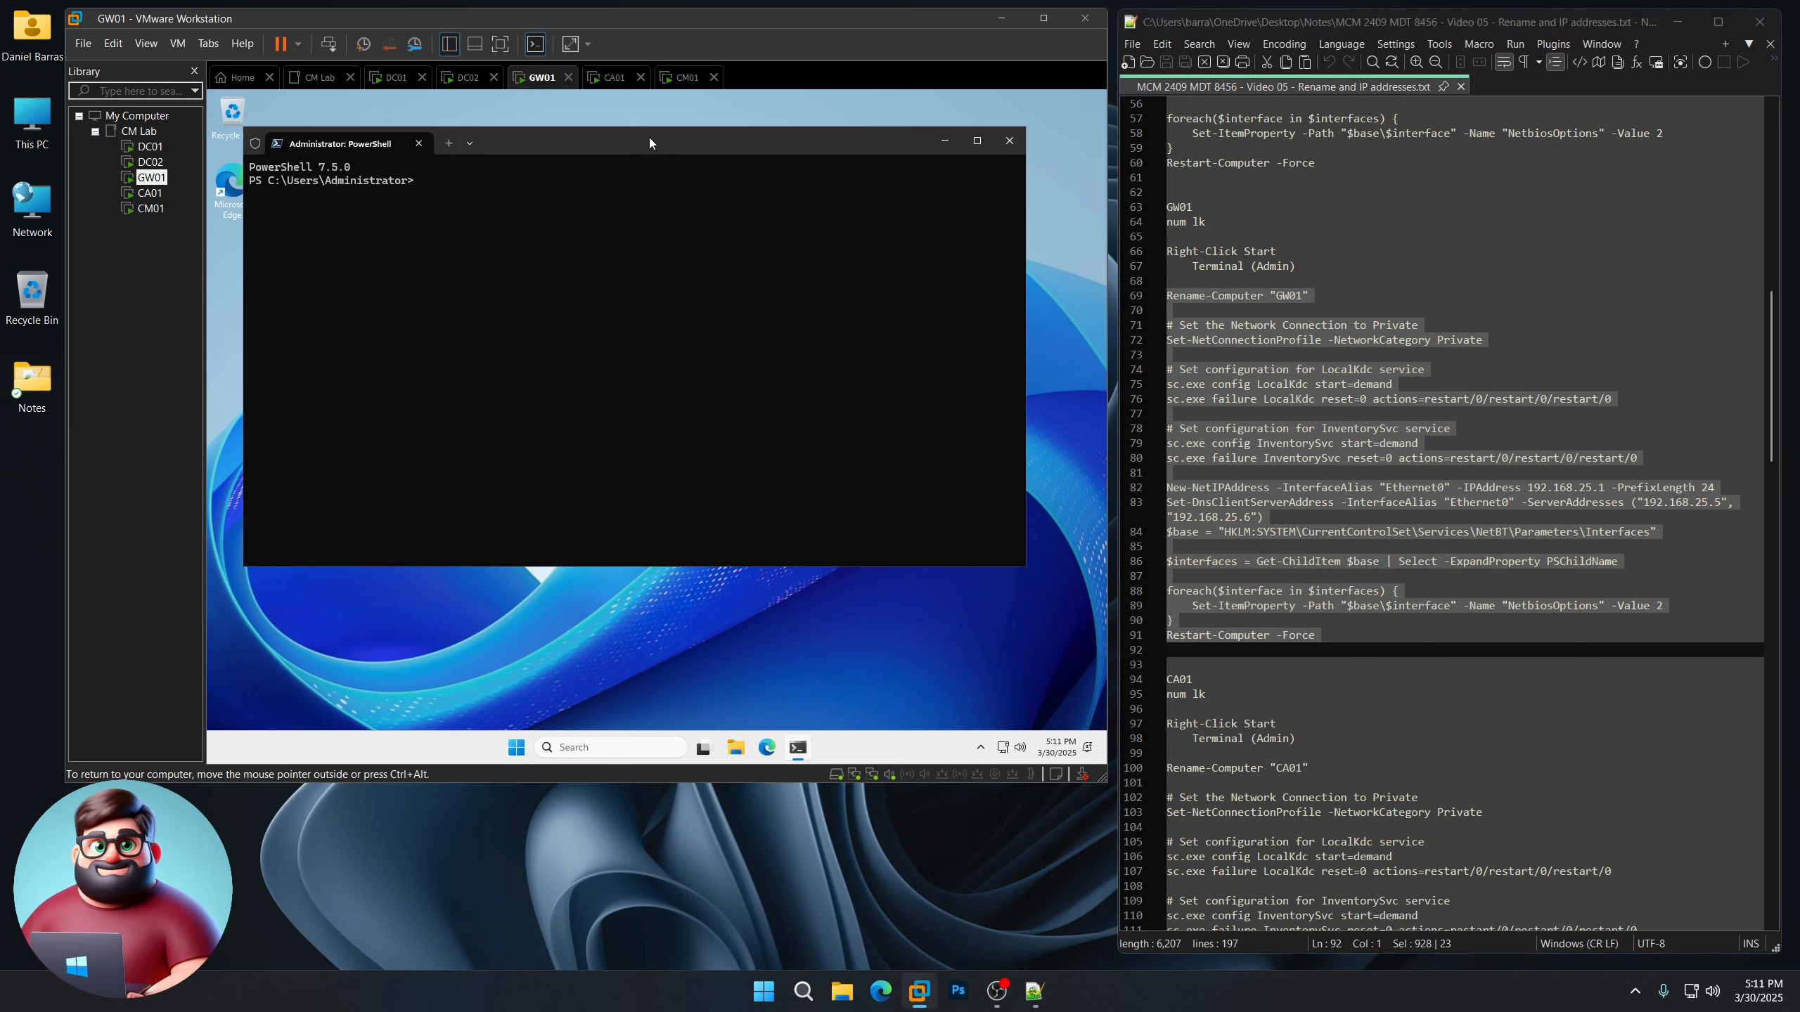
text(ncpa.cpl)
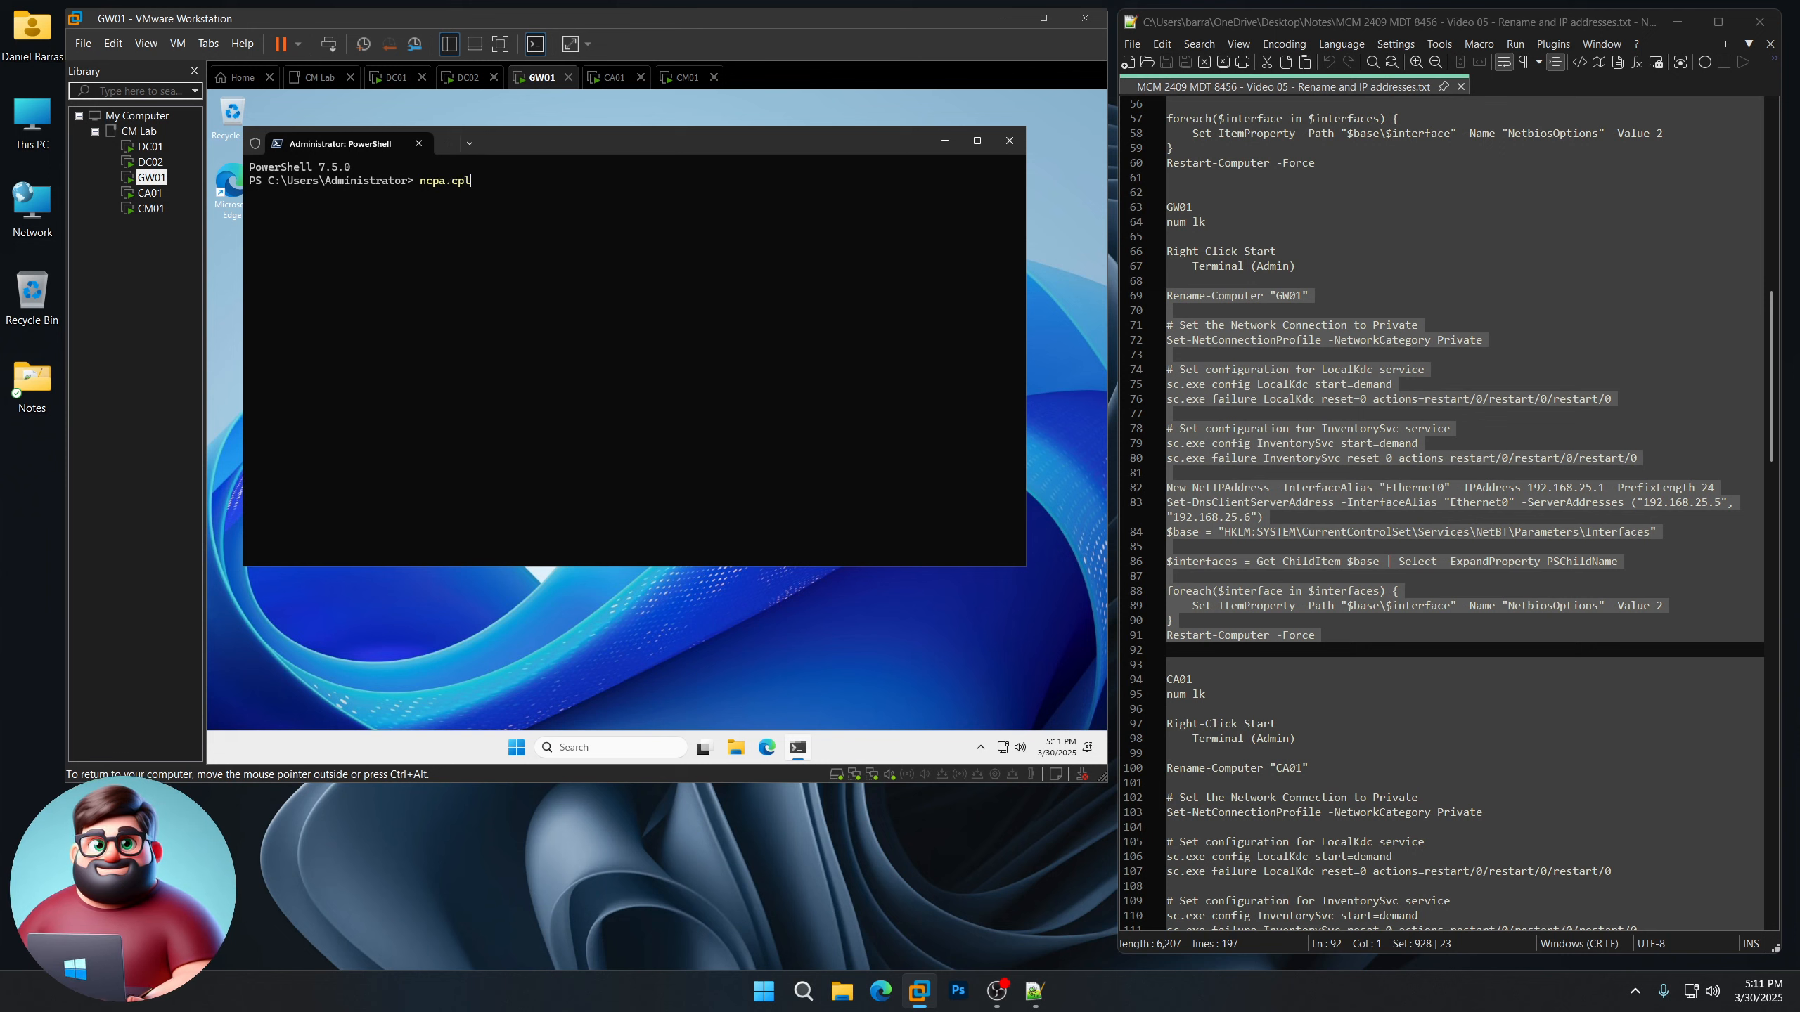
key(Return)
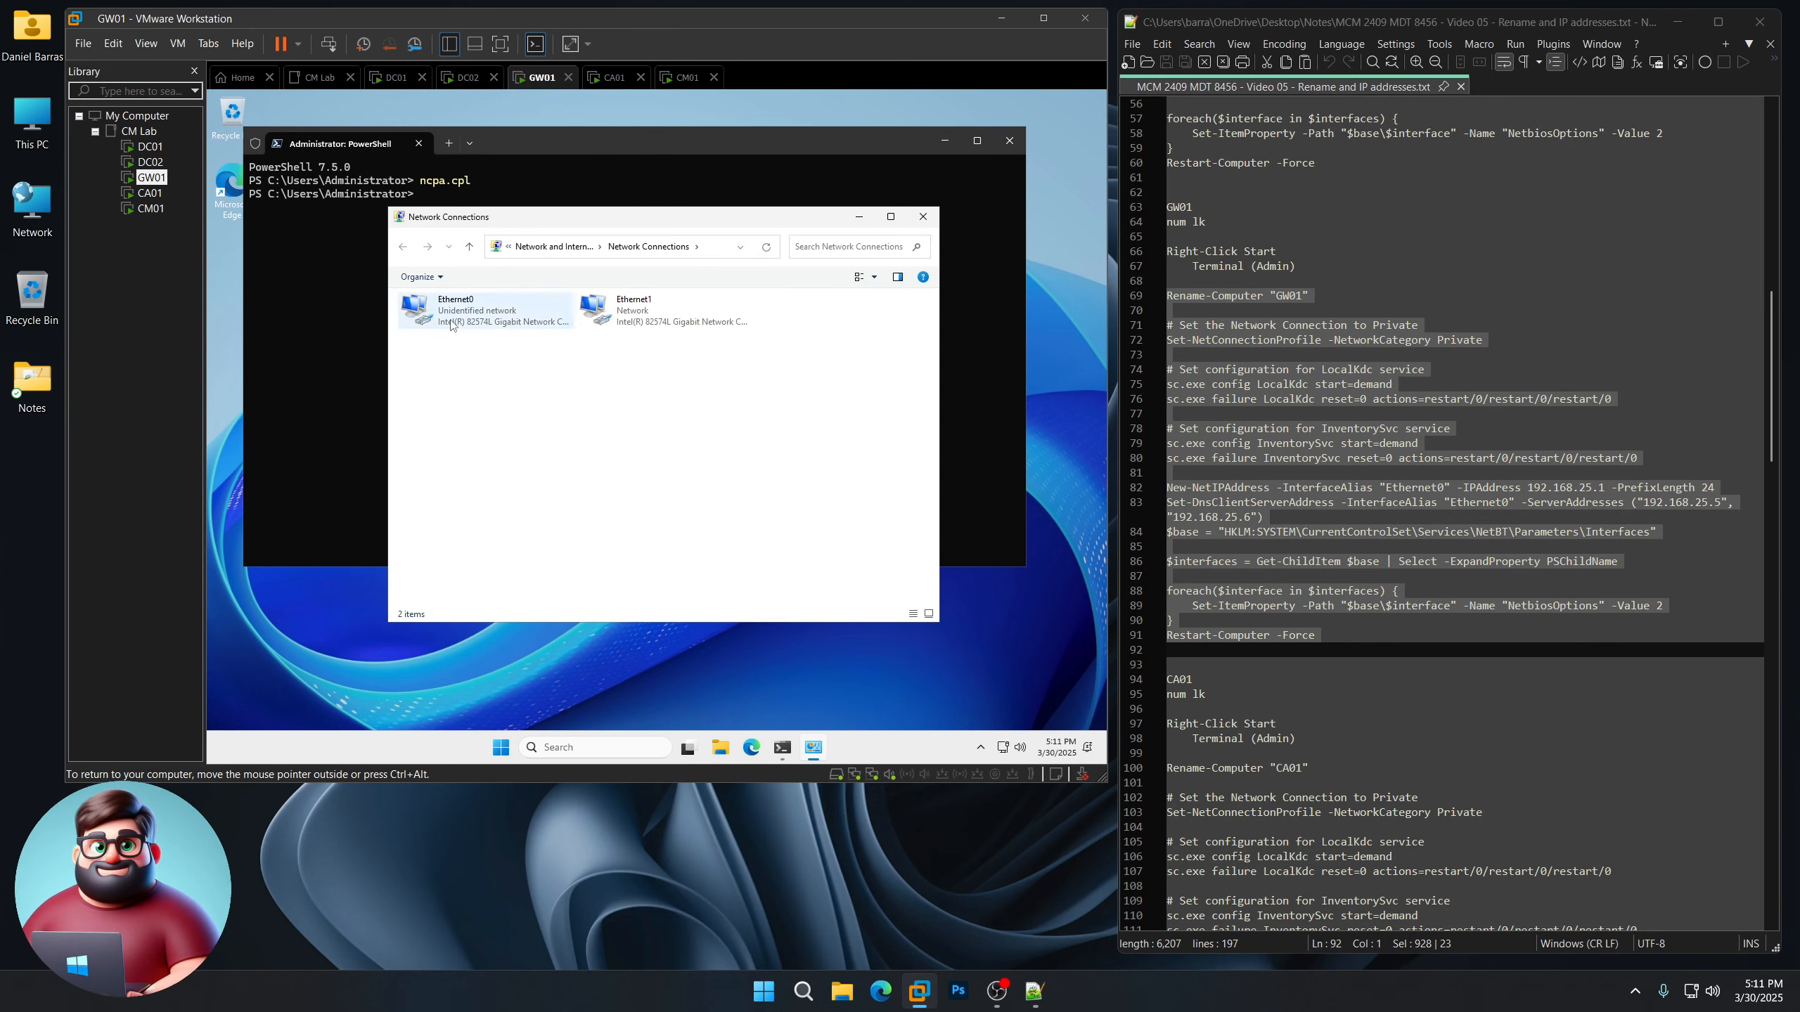
click(922, 216)
- Copy the selected GW01 command block again and run it in GW01's PowerShell, accepting the multi-line paste
right_click(1261, 329)
click(1302, 358)
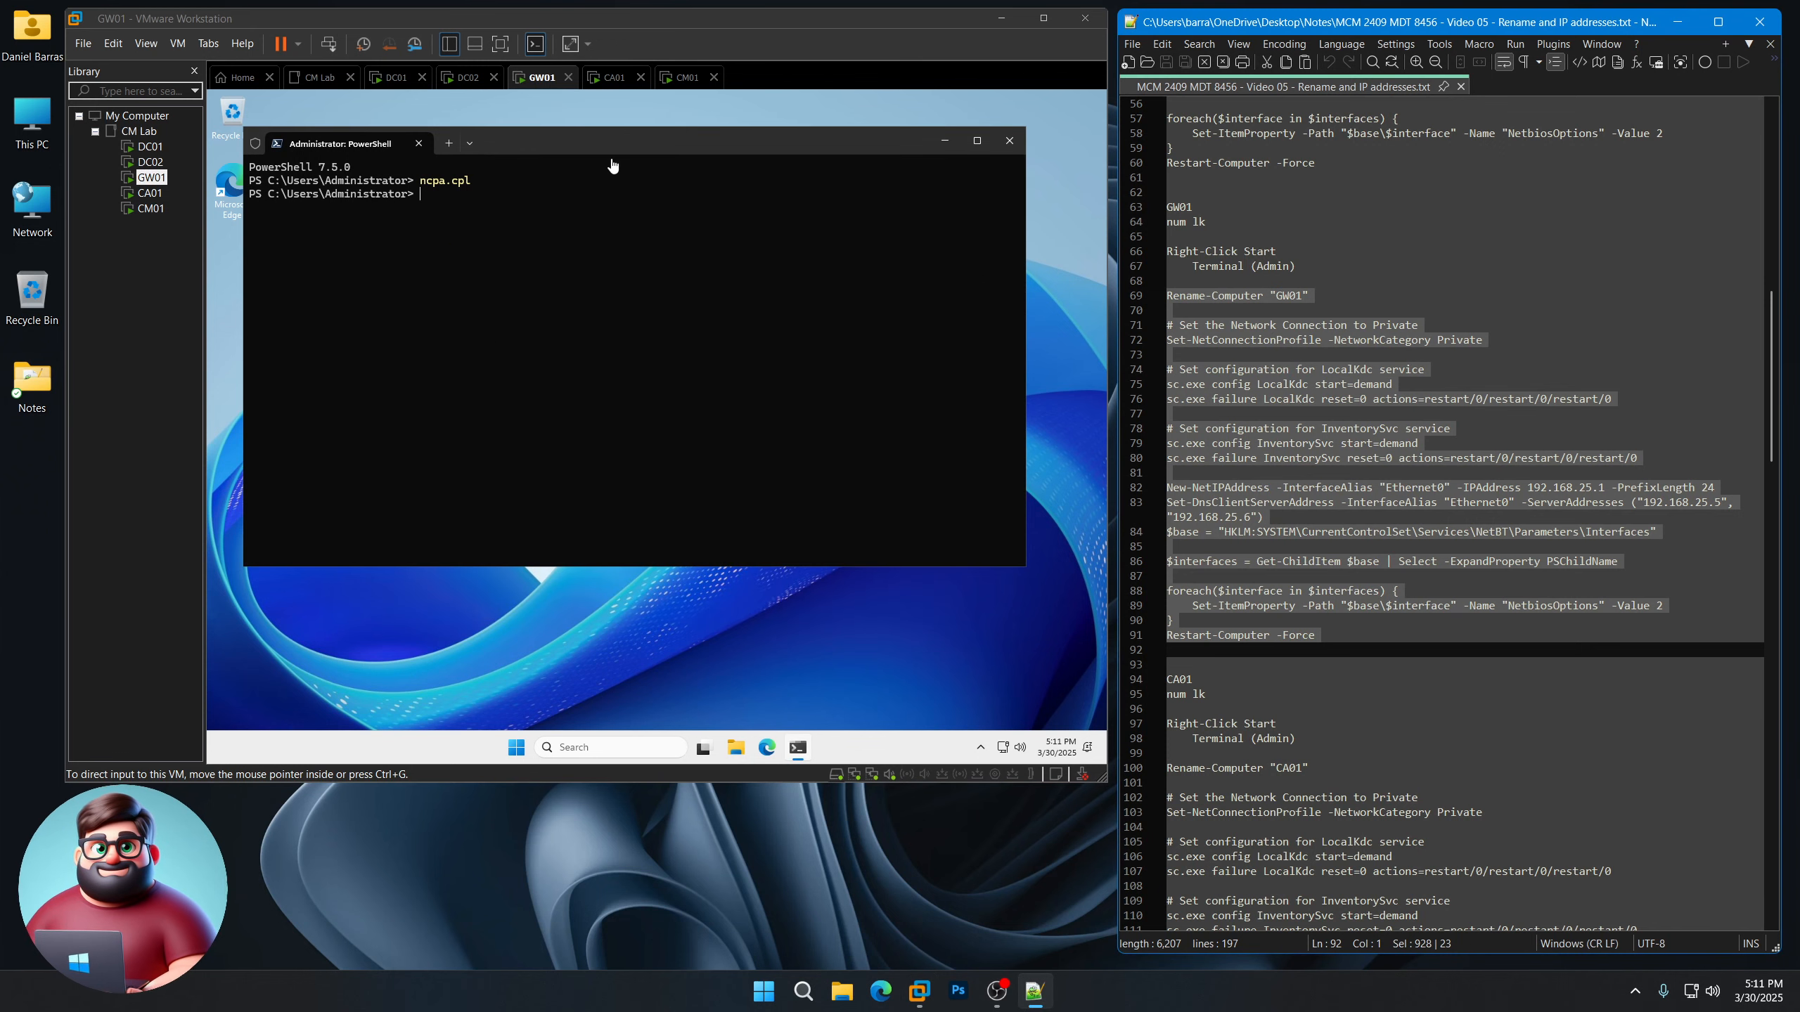
click(562, 282)
right_click(563, 282)
click(566, 445)
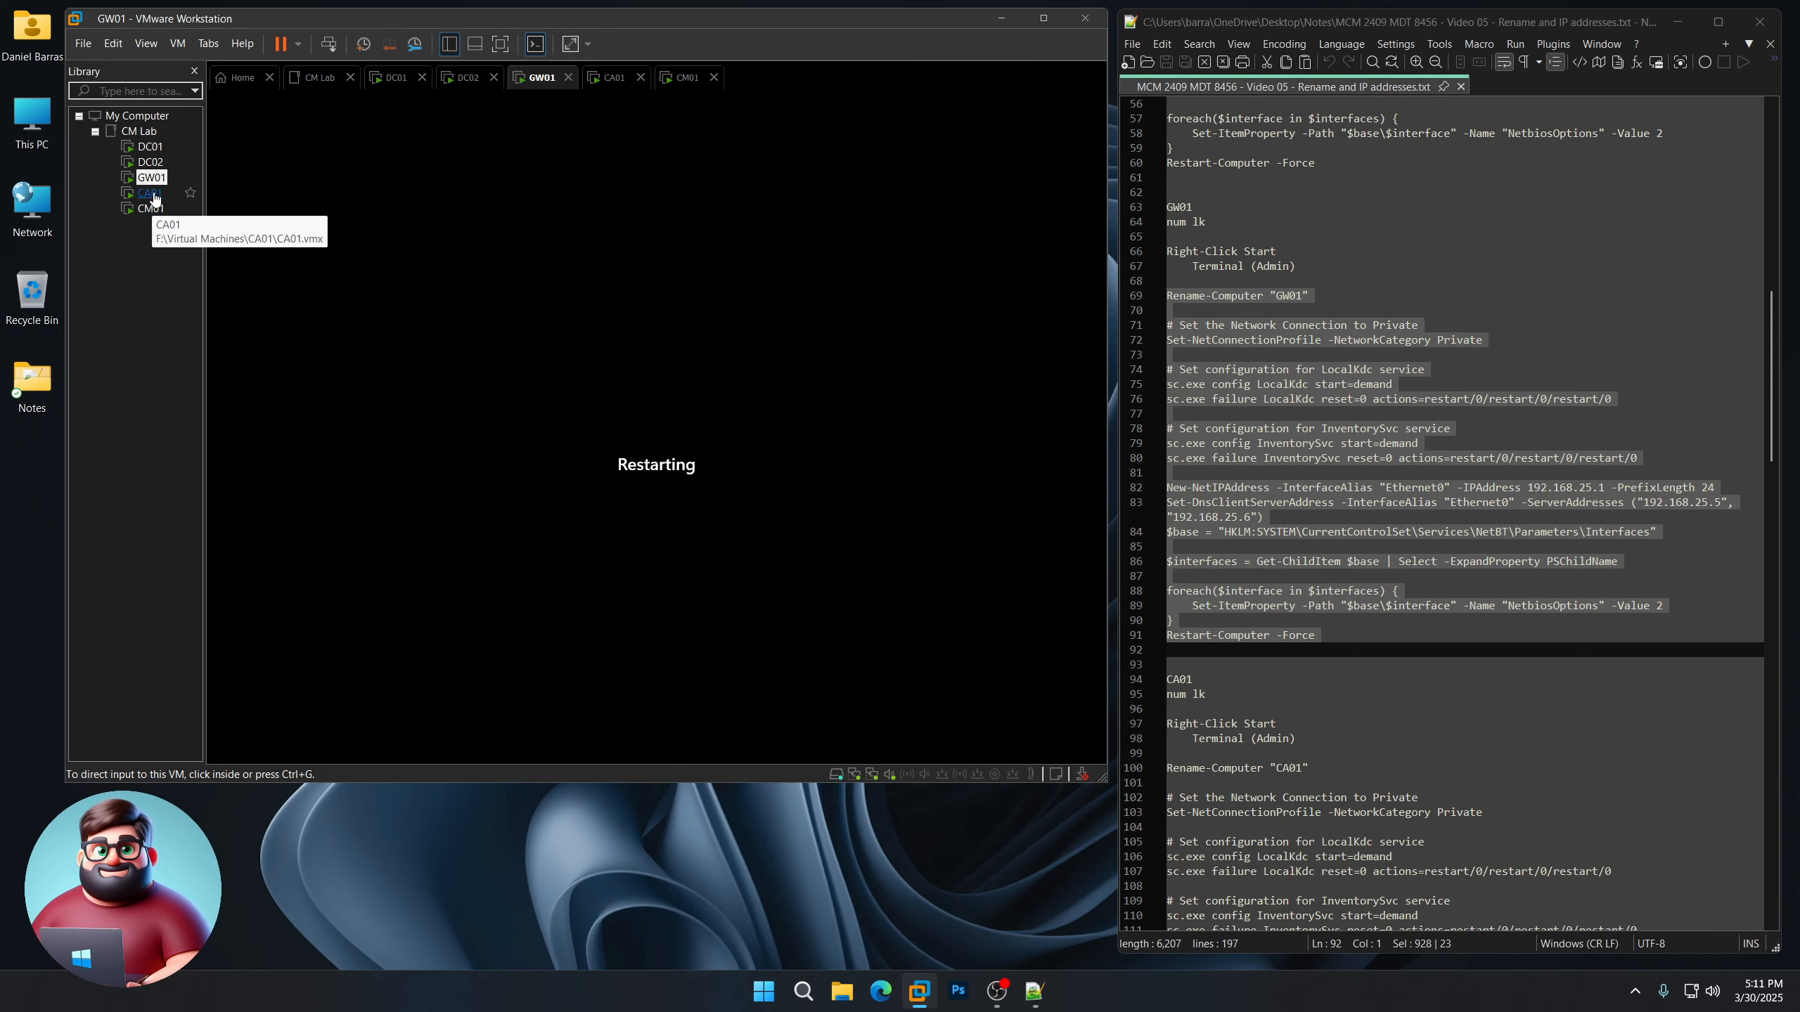
- Switch to CA01, copy its command block from Rename-Computer through Restart-Computer out of the notes, and run it in CA01's PowerShell
click(149, 192)
scroll(1368, 442, down, 6)
scroll(1368, 441, down, 4)
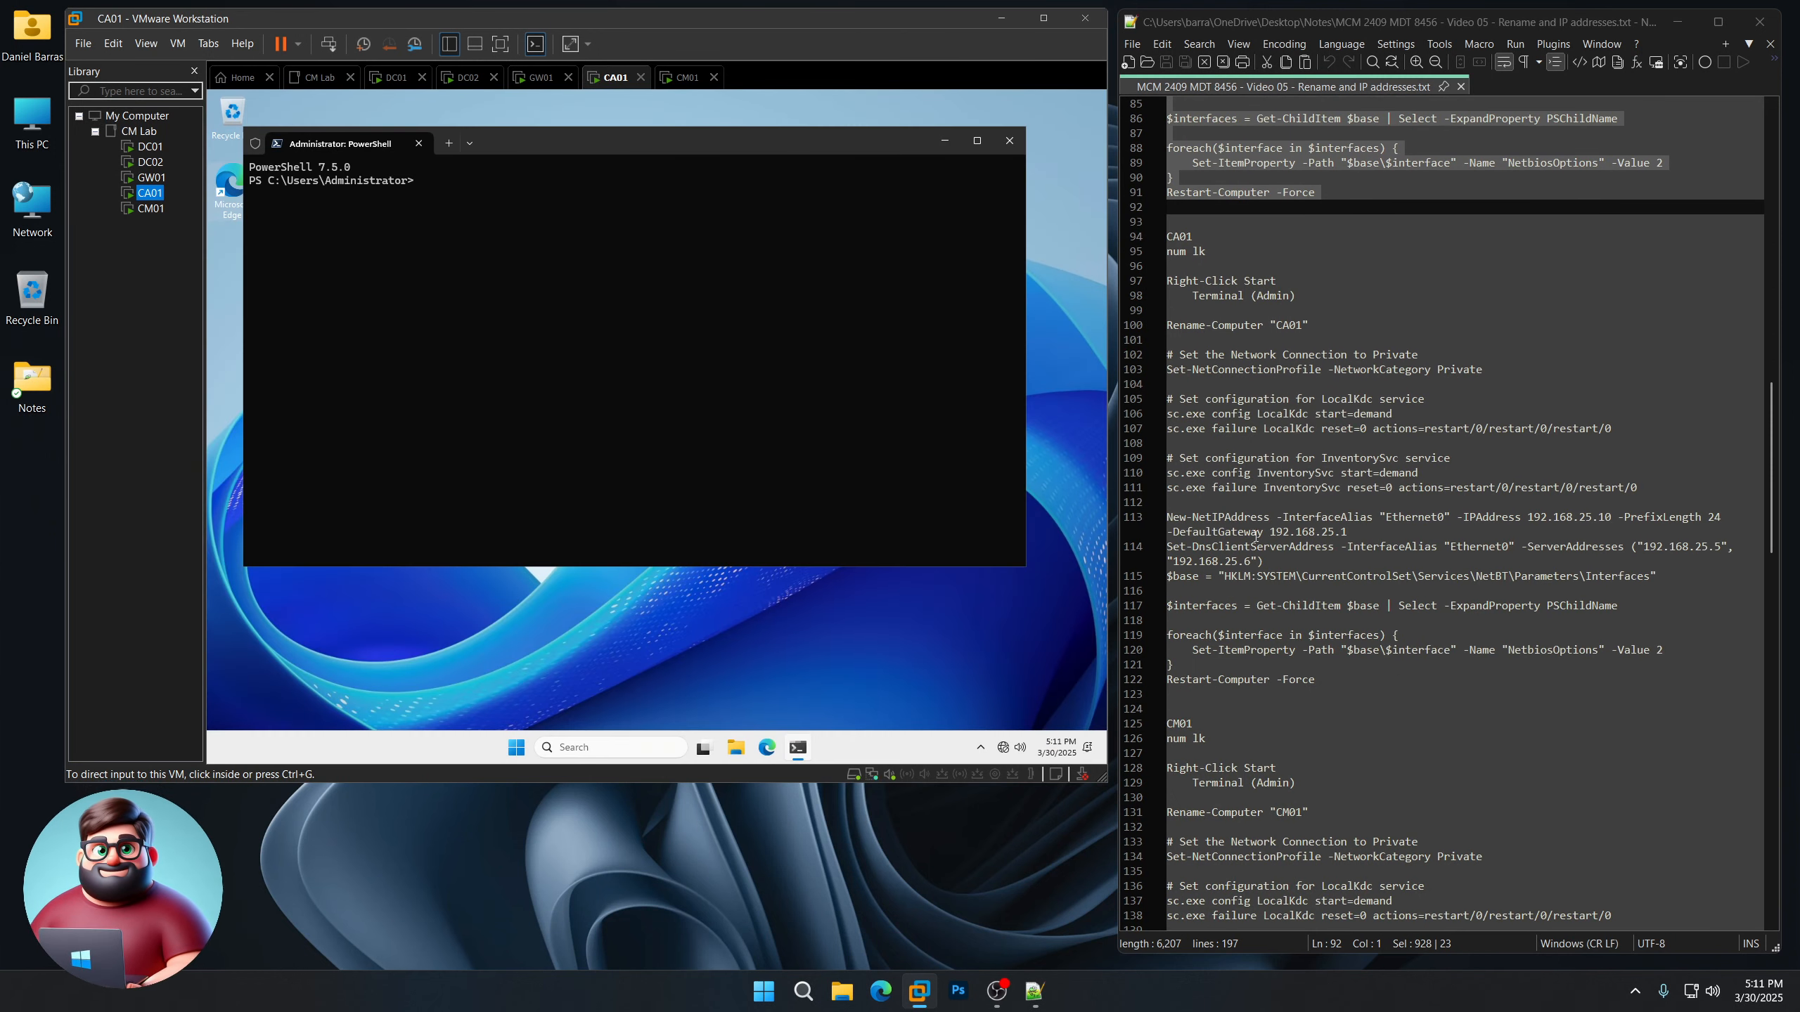
click(635, 636)
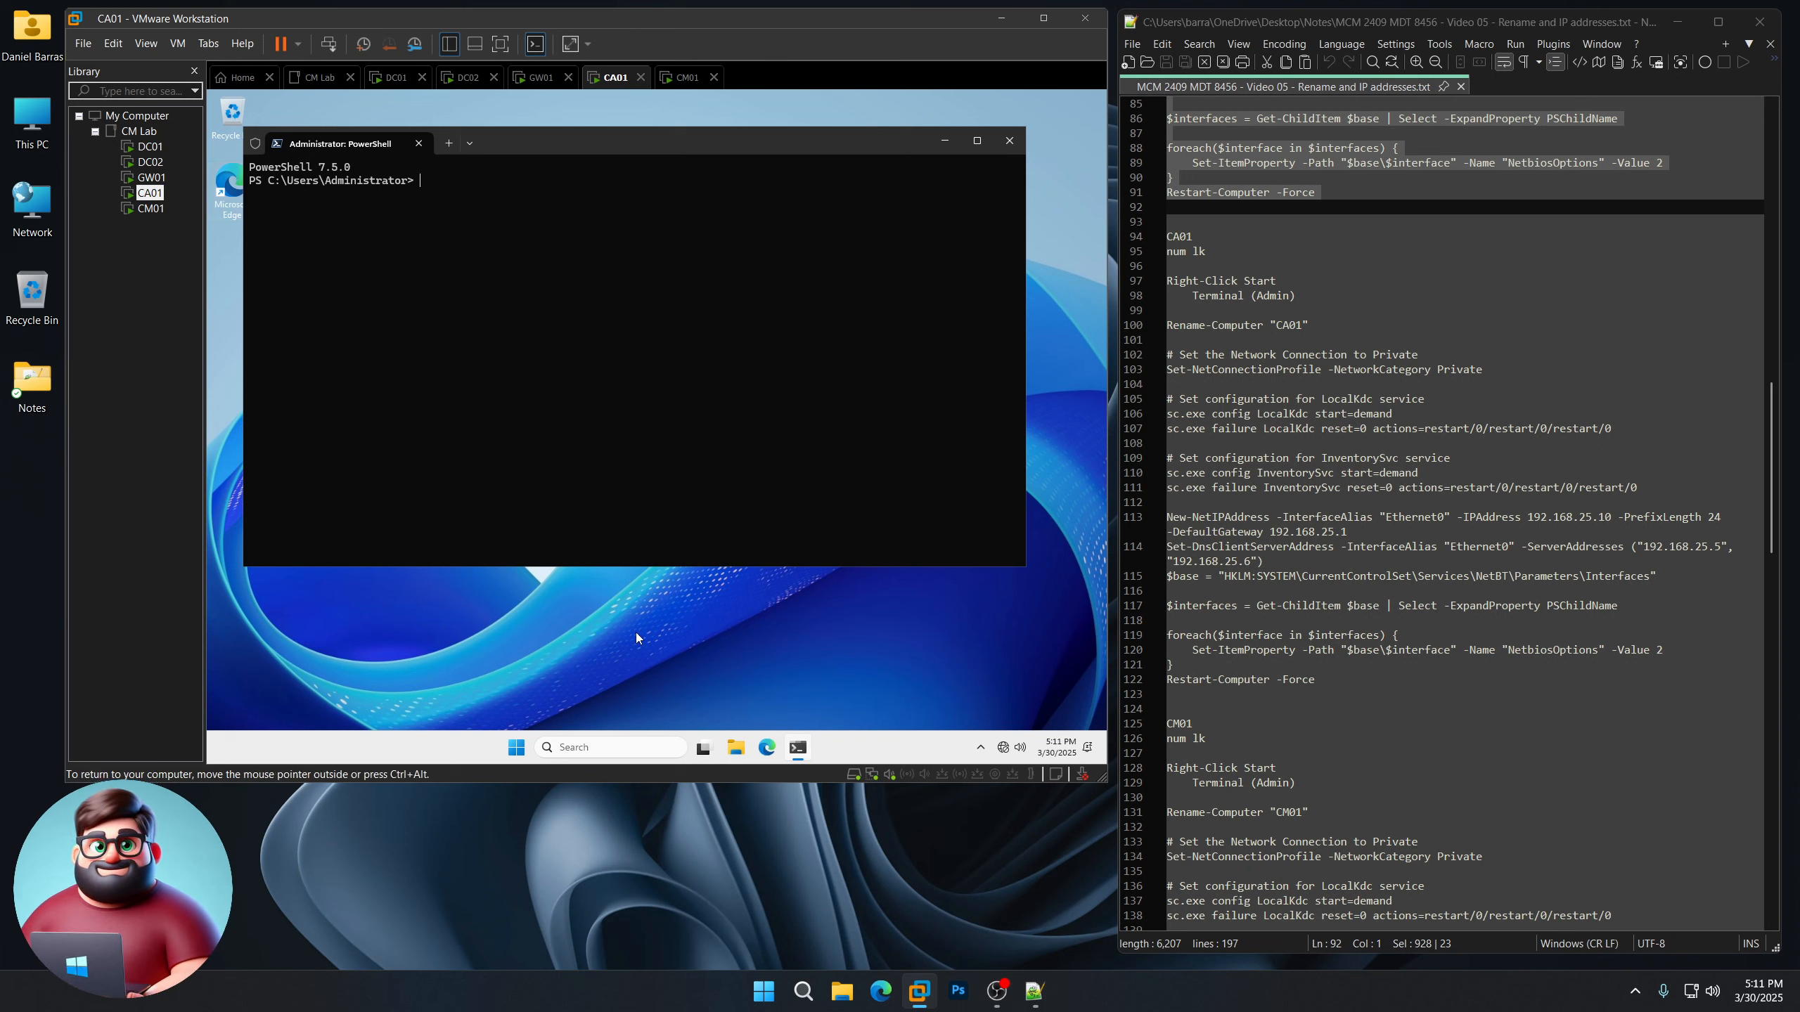
click(1180, 694)
drag(1180, 695, 1147, 330)
right_click(1209, 367)
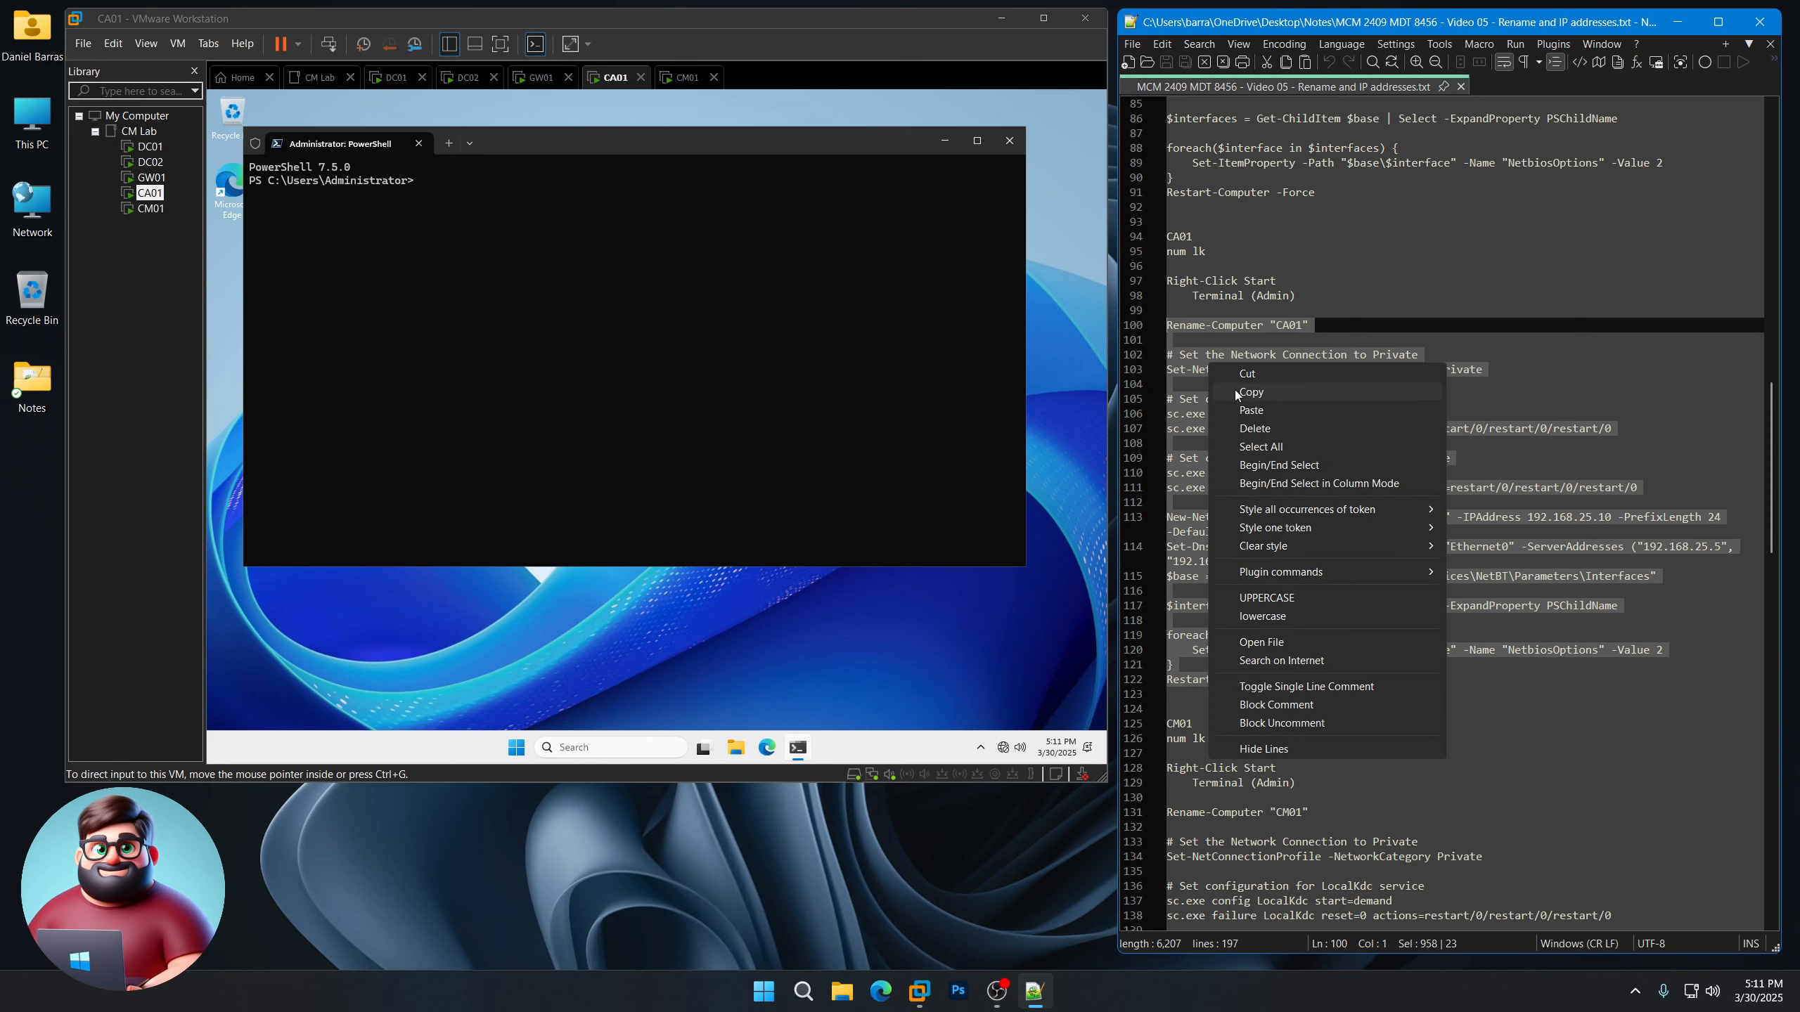
click(1237, 394)
right_click(559, 288)
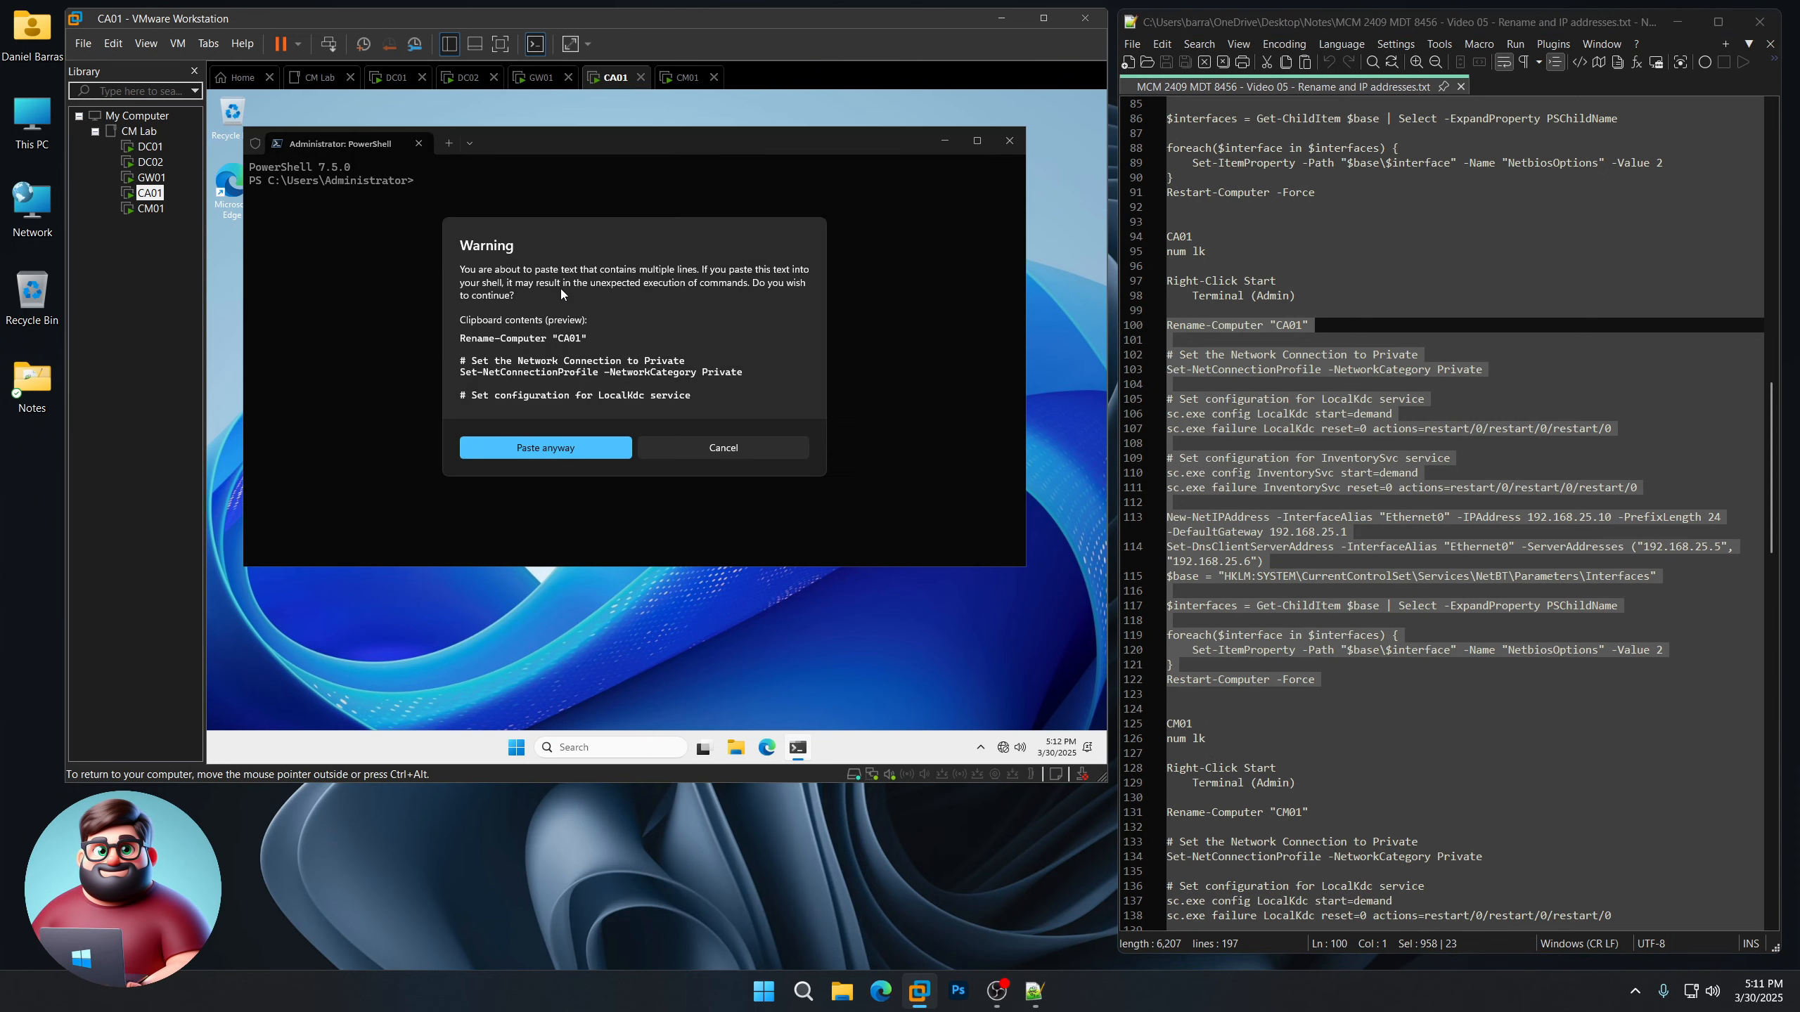
click(573, 444)
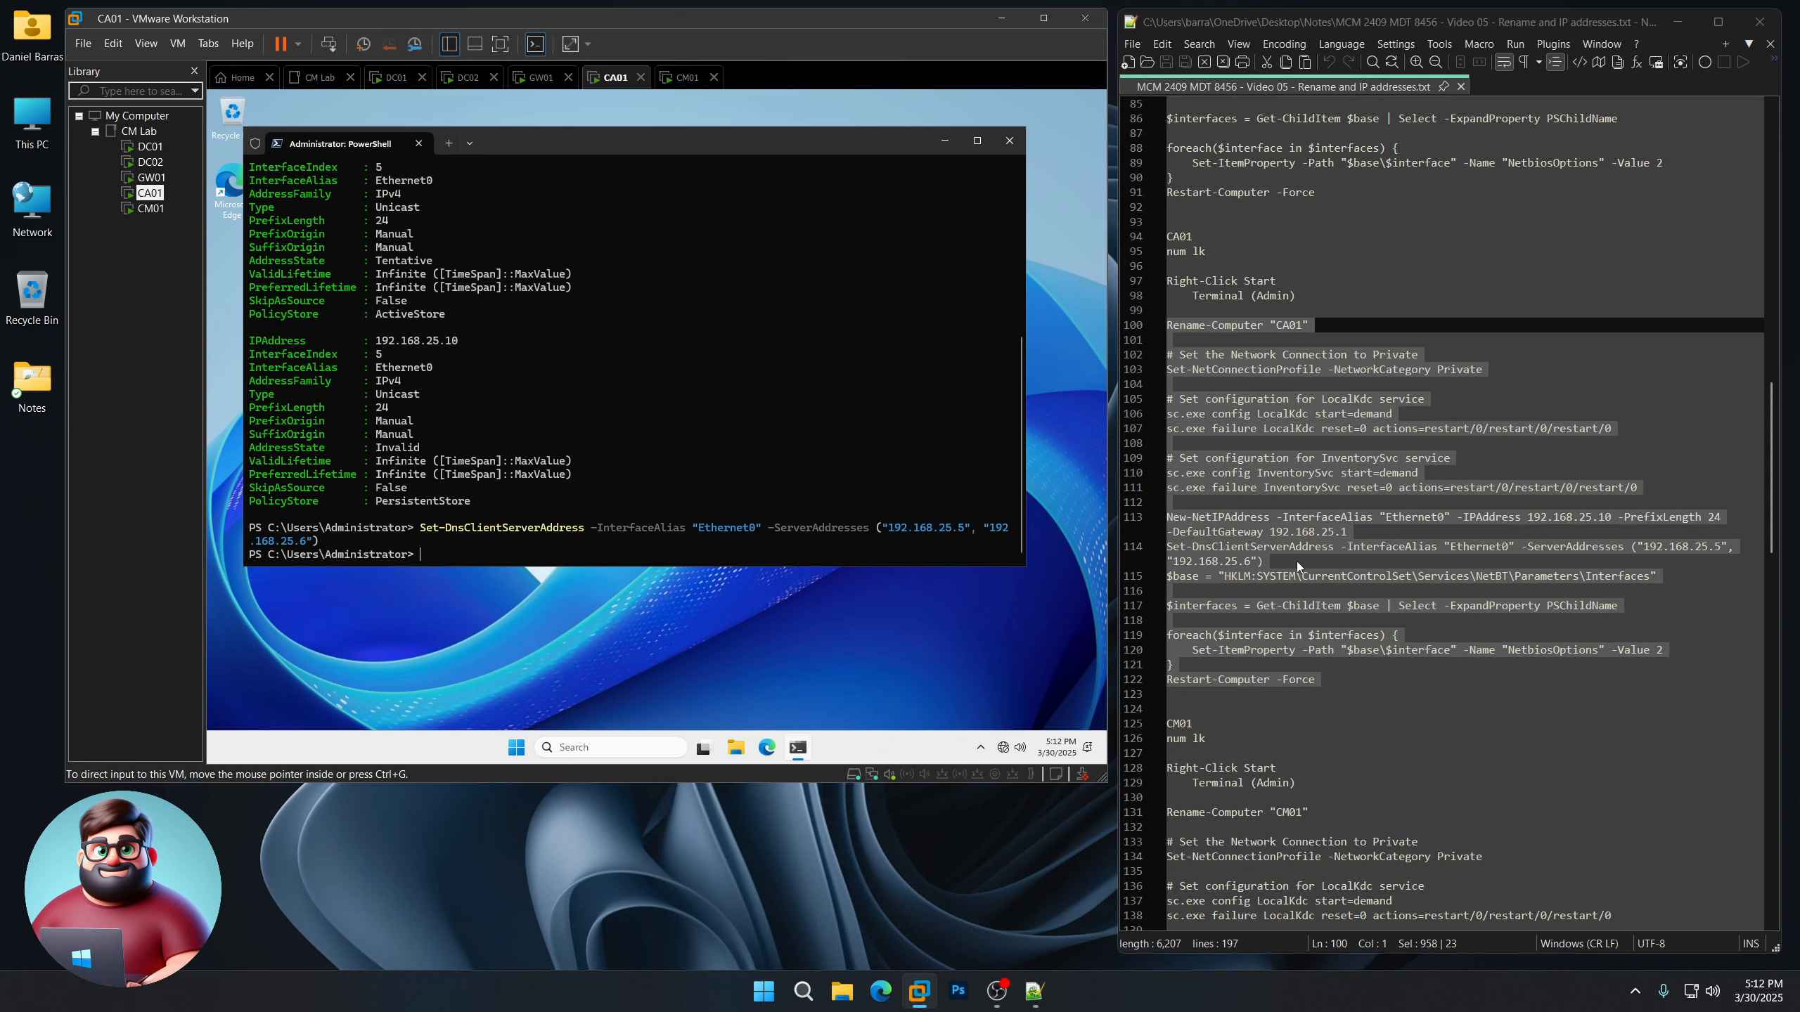
- Review the CM01 command block in the notes and open its linked performance best-practices article, closing the browser when done
scroll(1296, 561, down, 11)
scroll(1296, 562, down, 1)
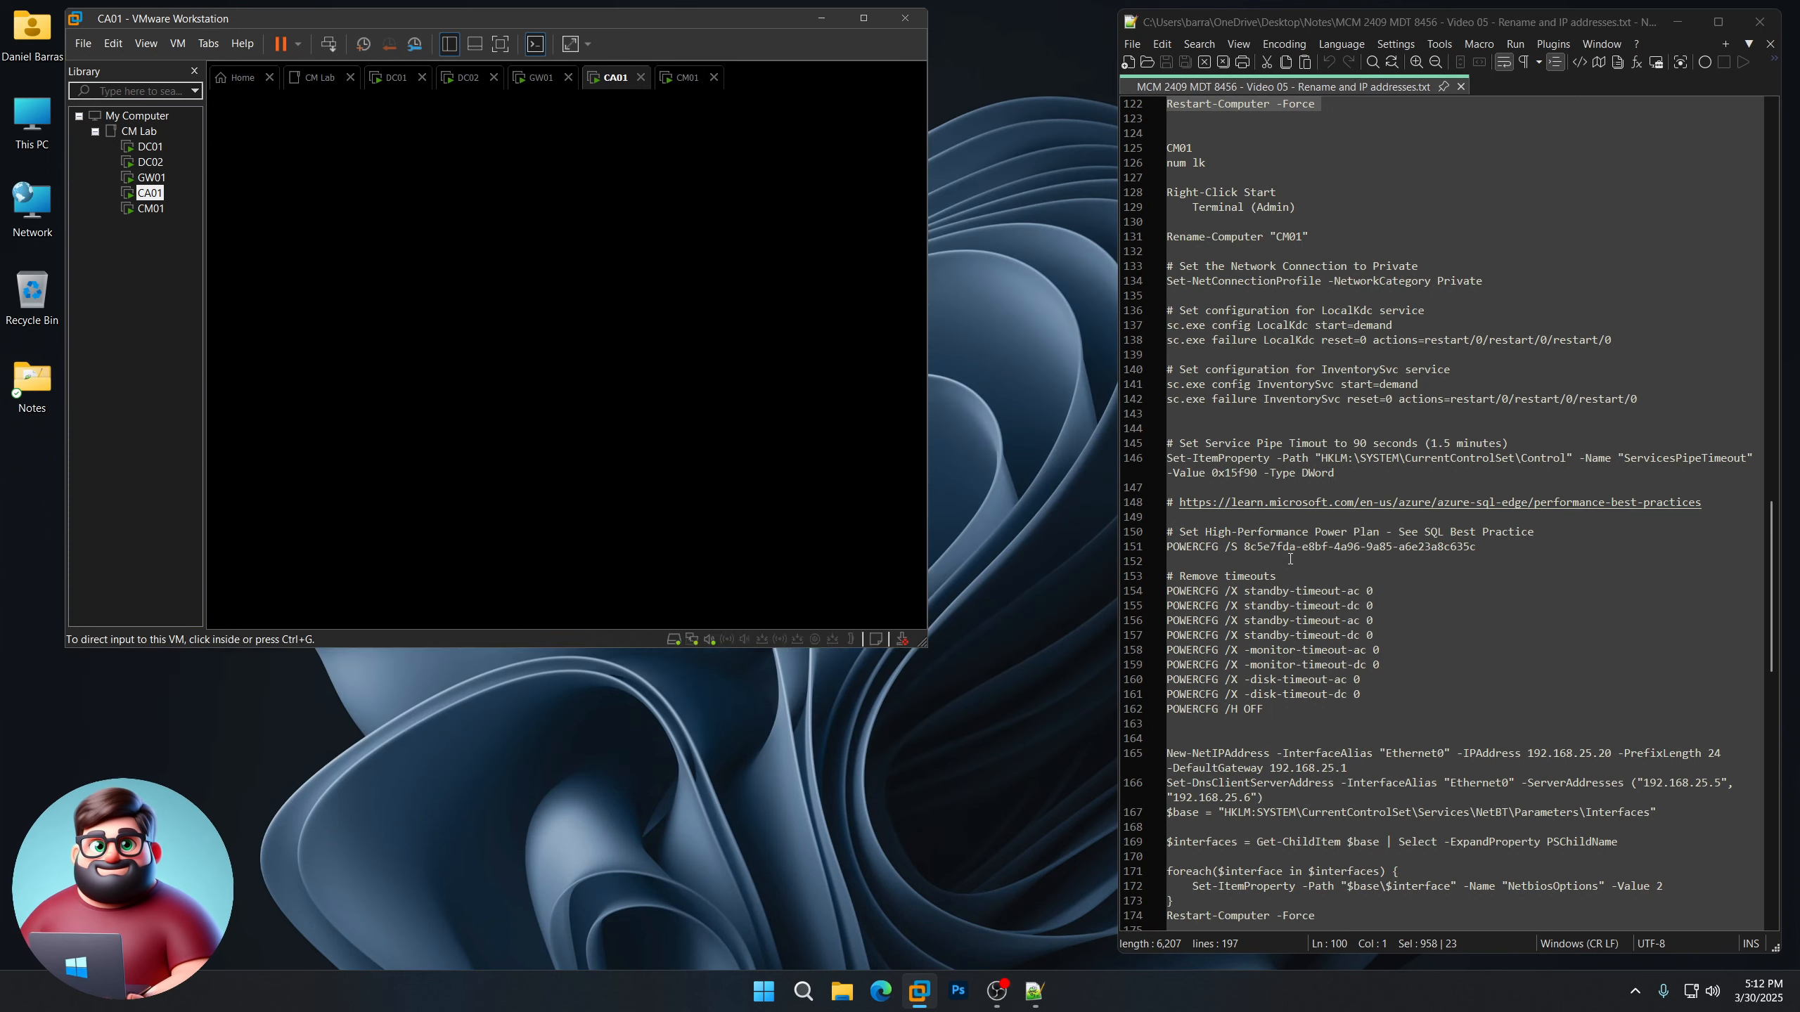
scroll(1281, 546, down, 2)
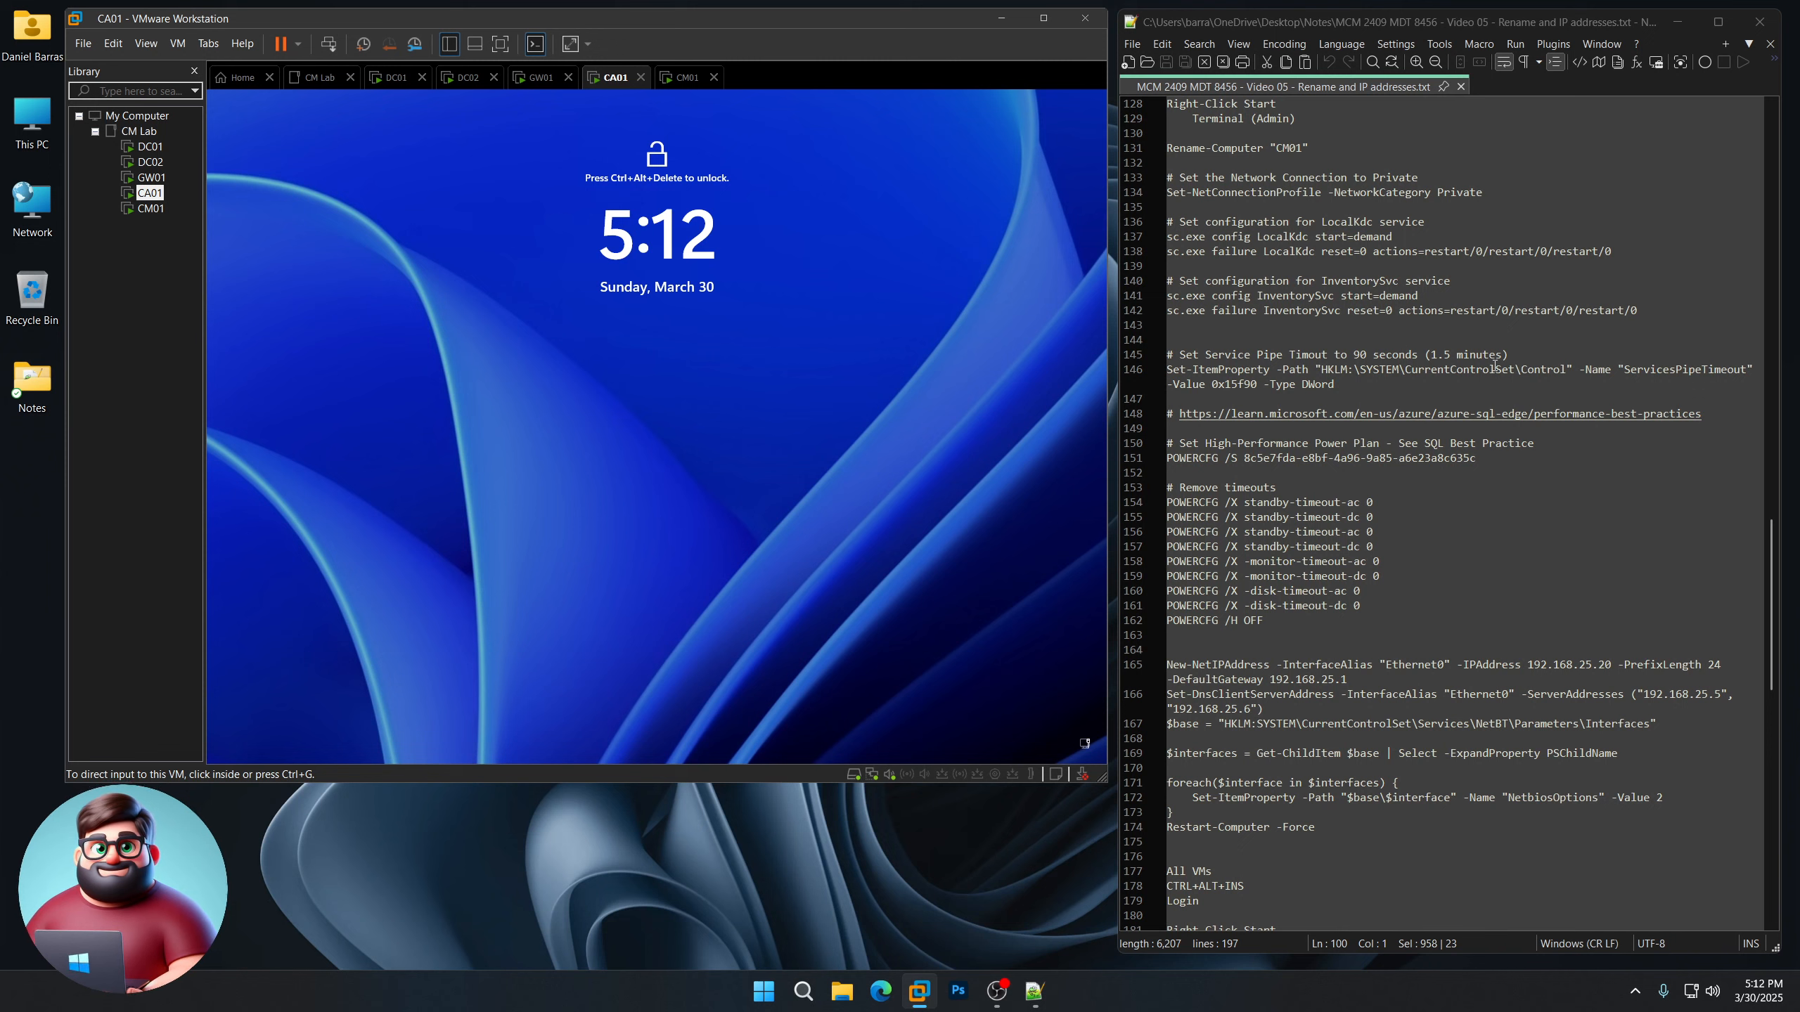
scroll(1386, 565, down, 2)
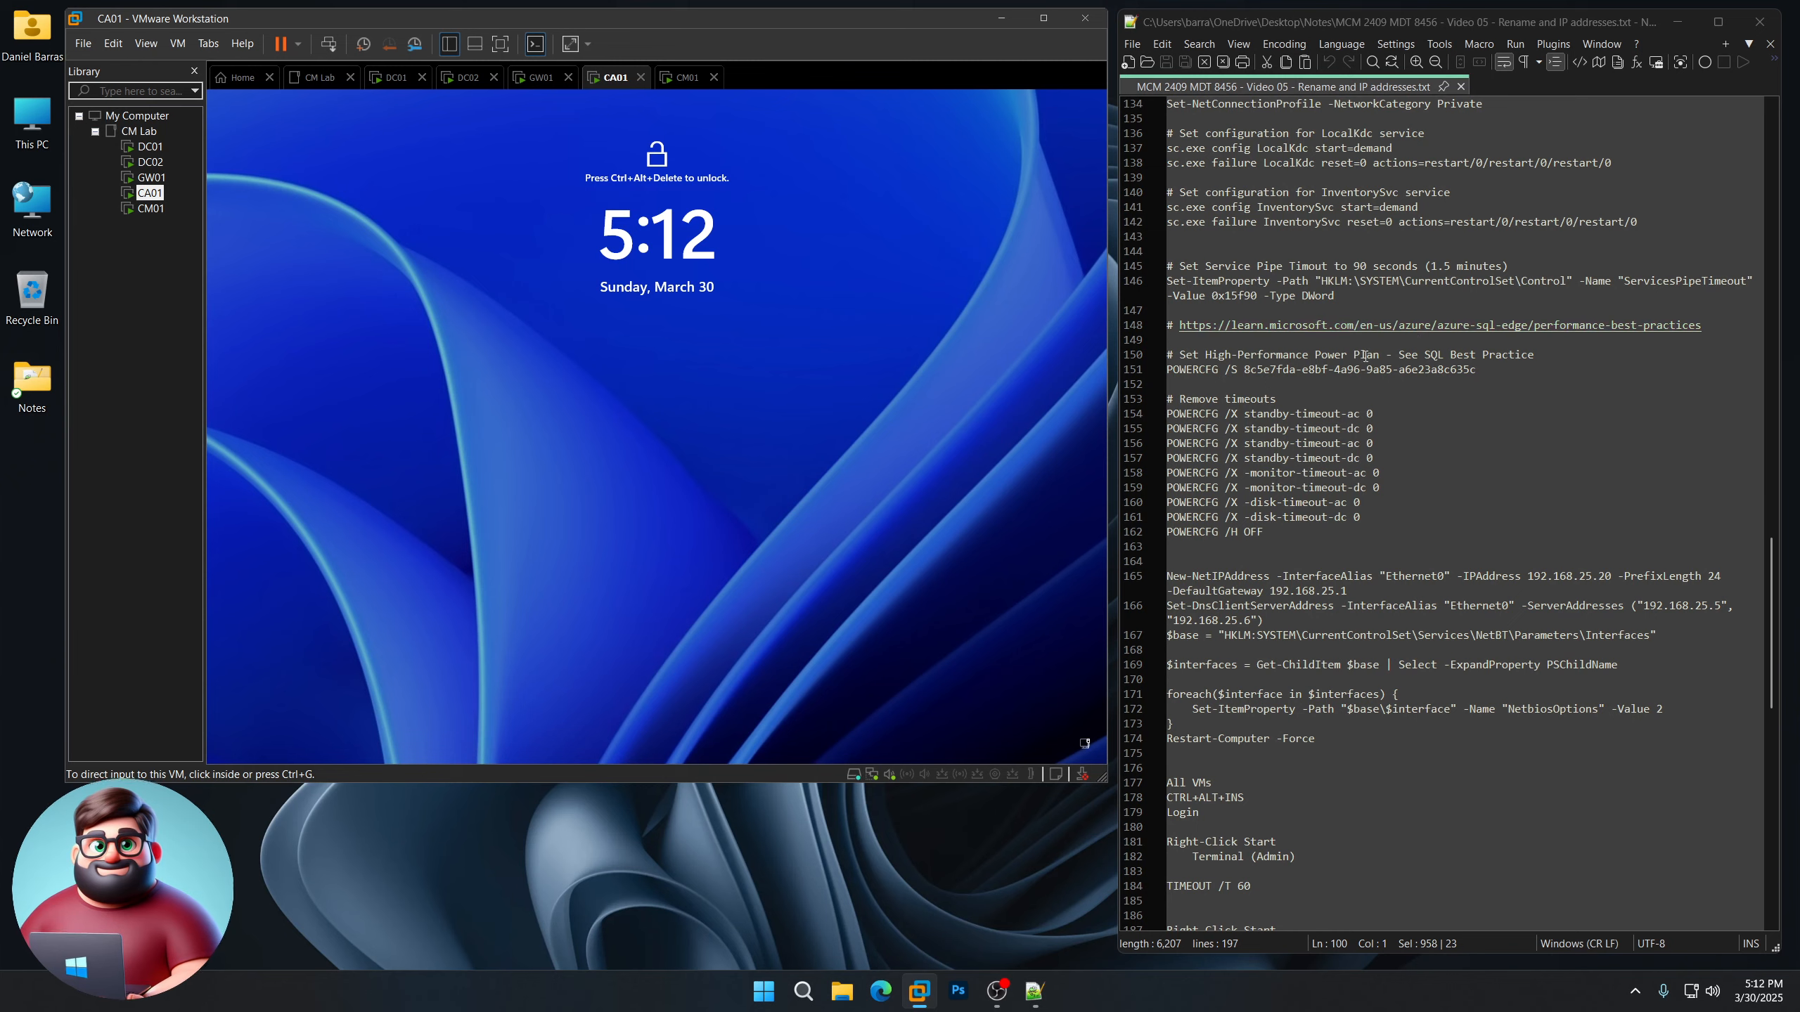
double_click(1268, 326)
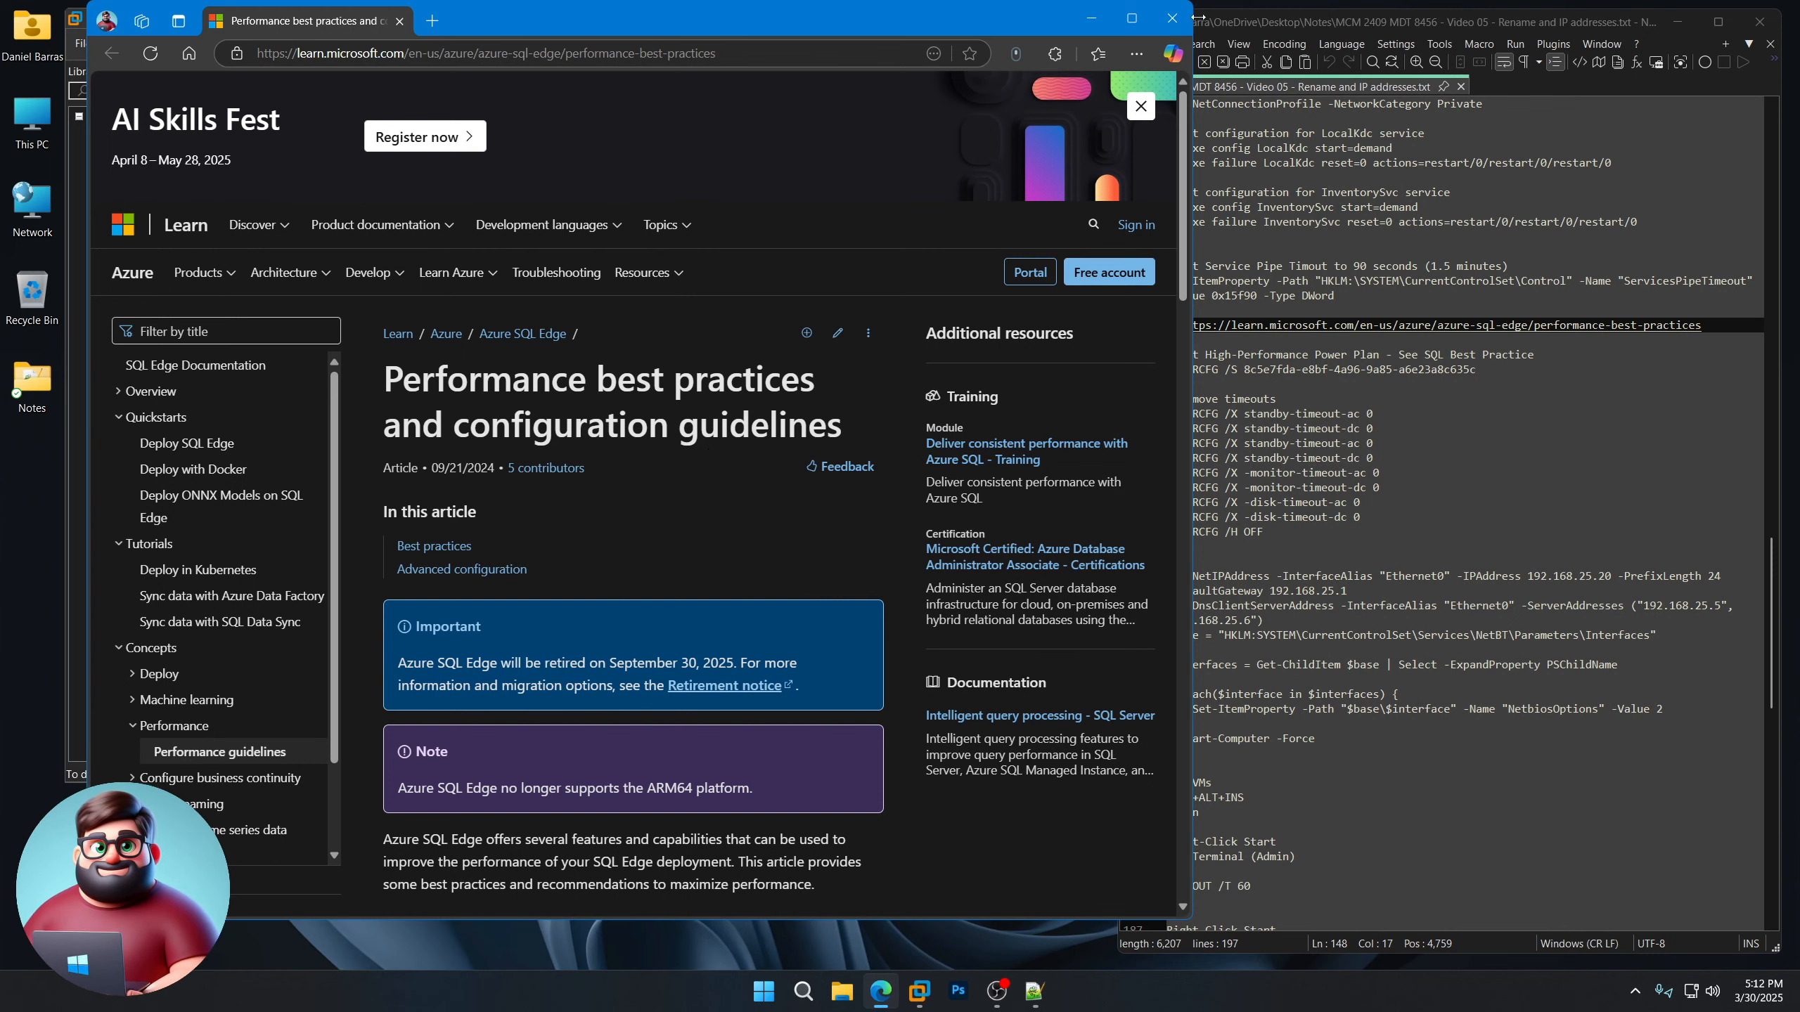
click(1172, 18)
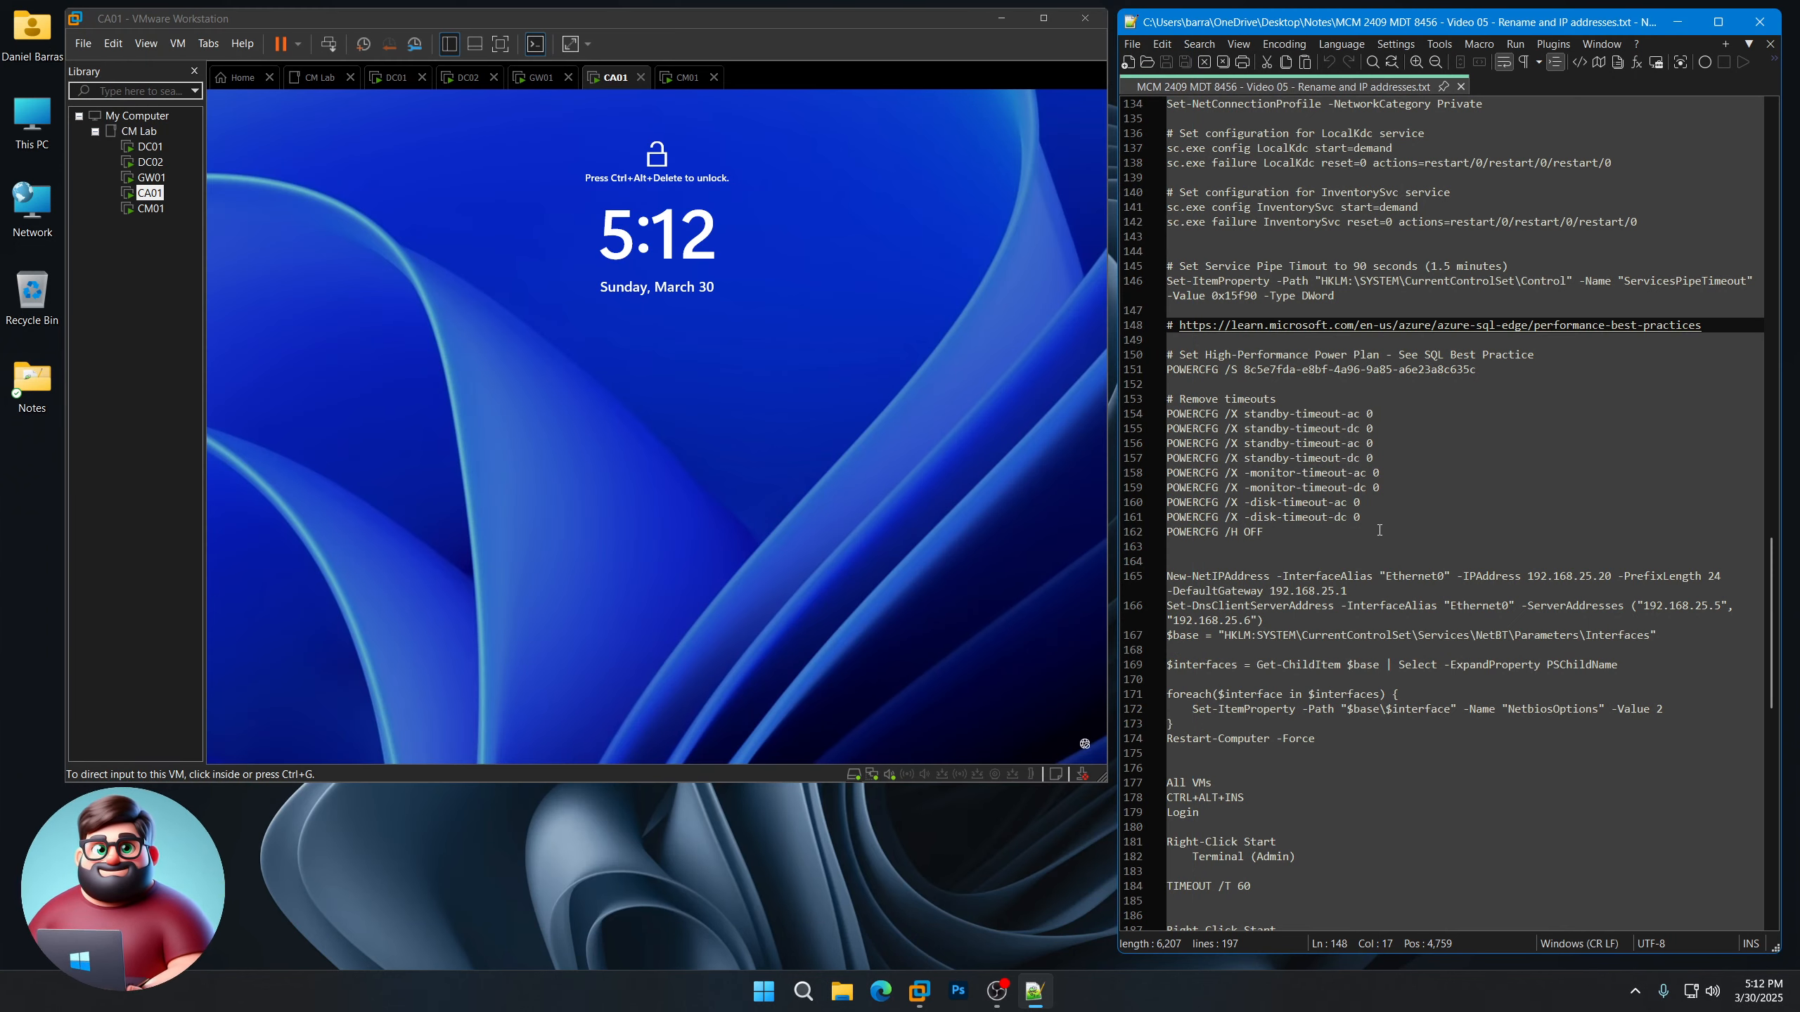
- Examine the CM01 block's high-performance power plan command, POWERCFG timeout lines and New-NetIPAddress line in the notes
drag(1476, 369, 1132, 371)
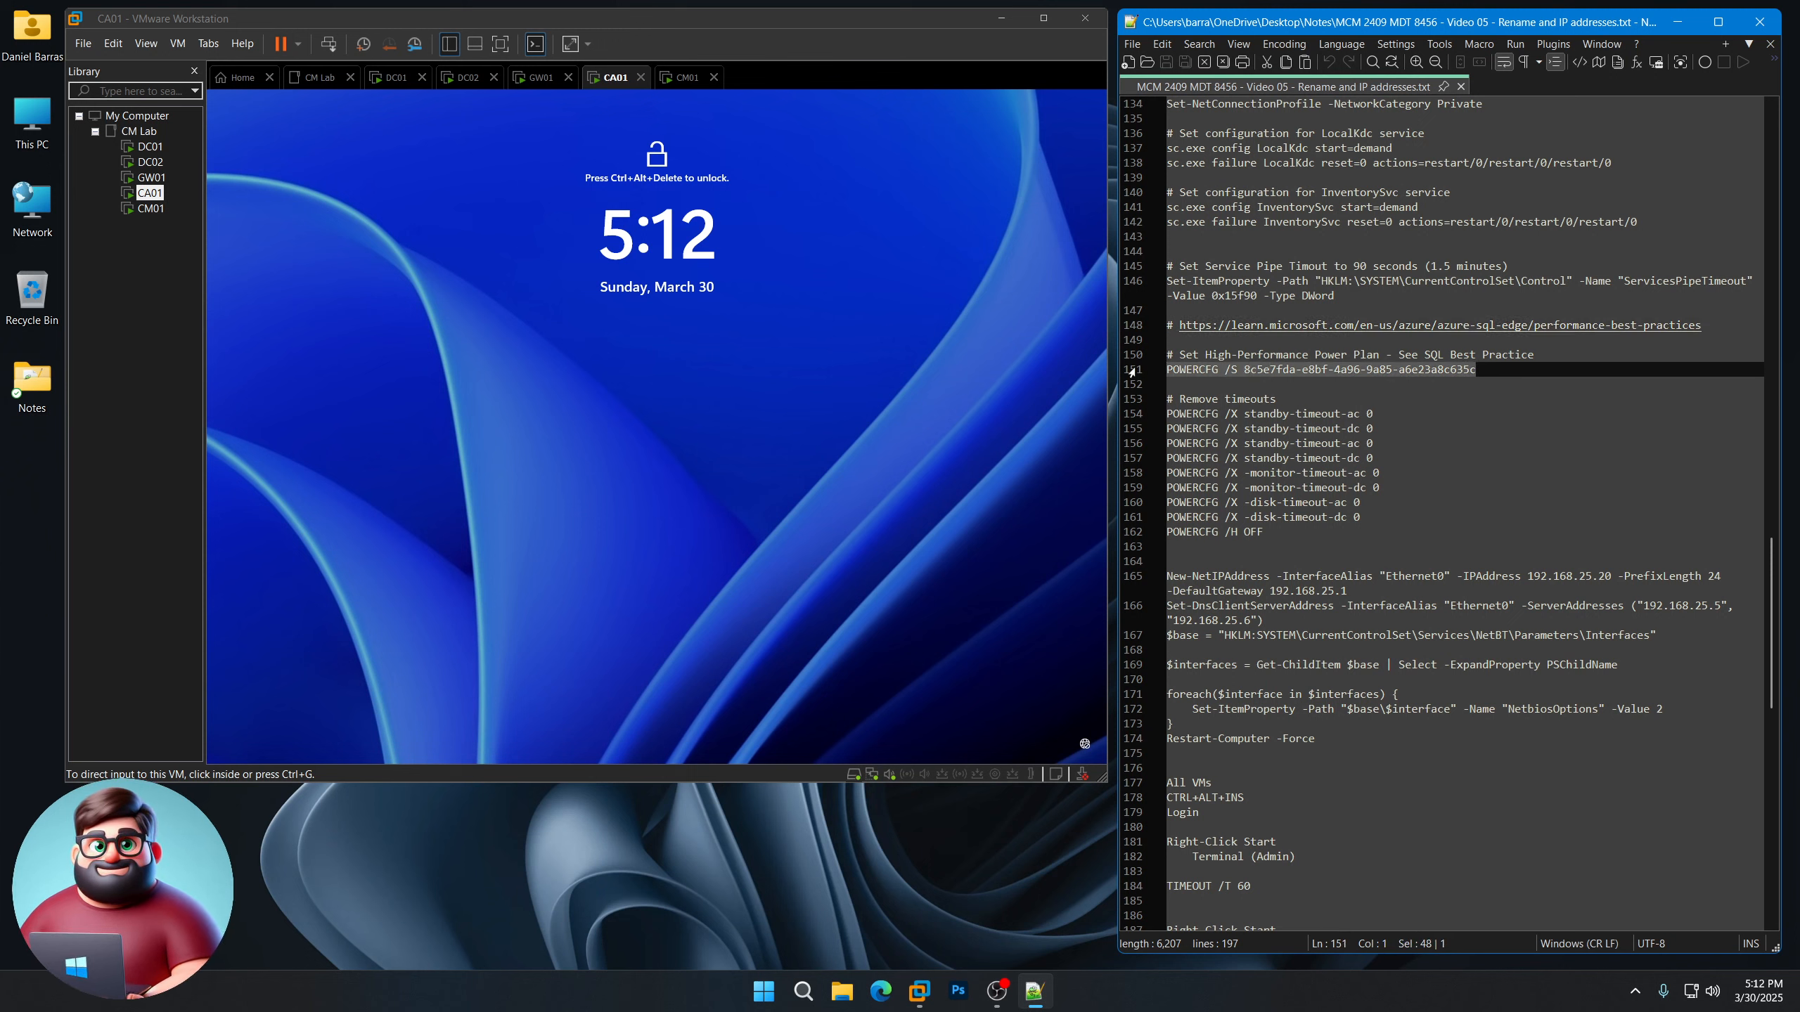
drag(1280, 532, 1135, 414)
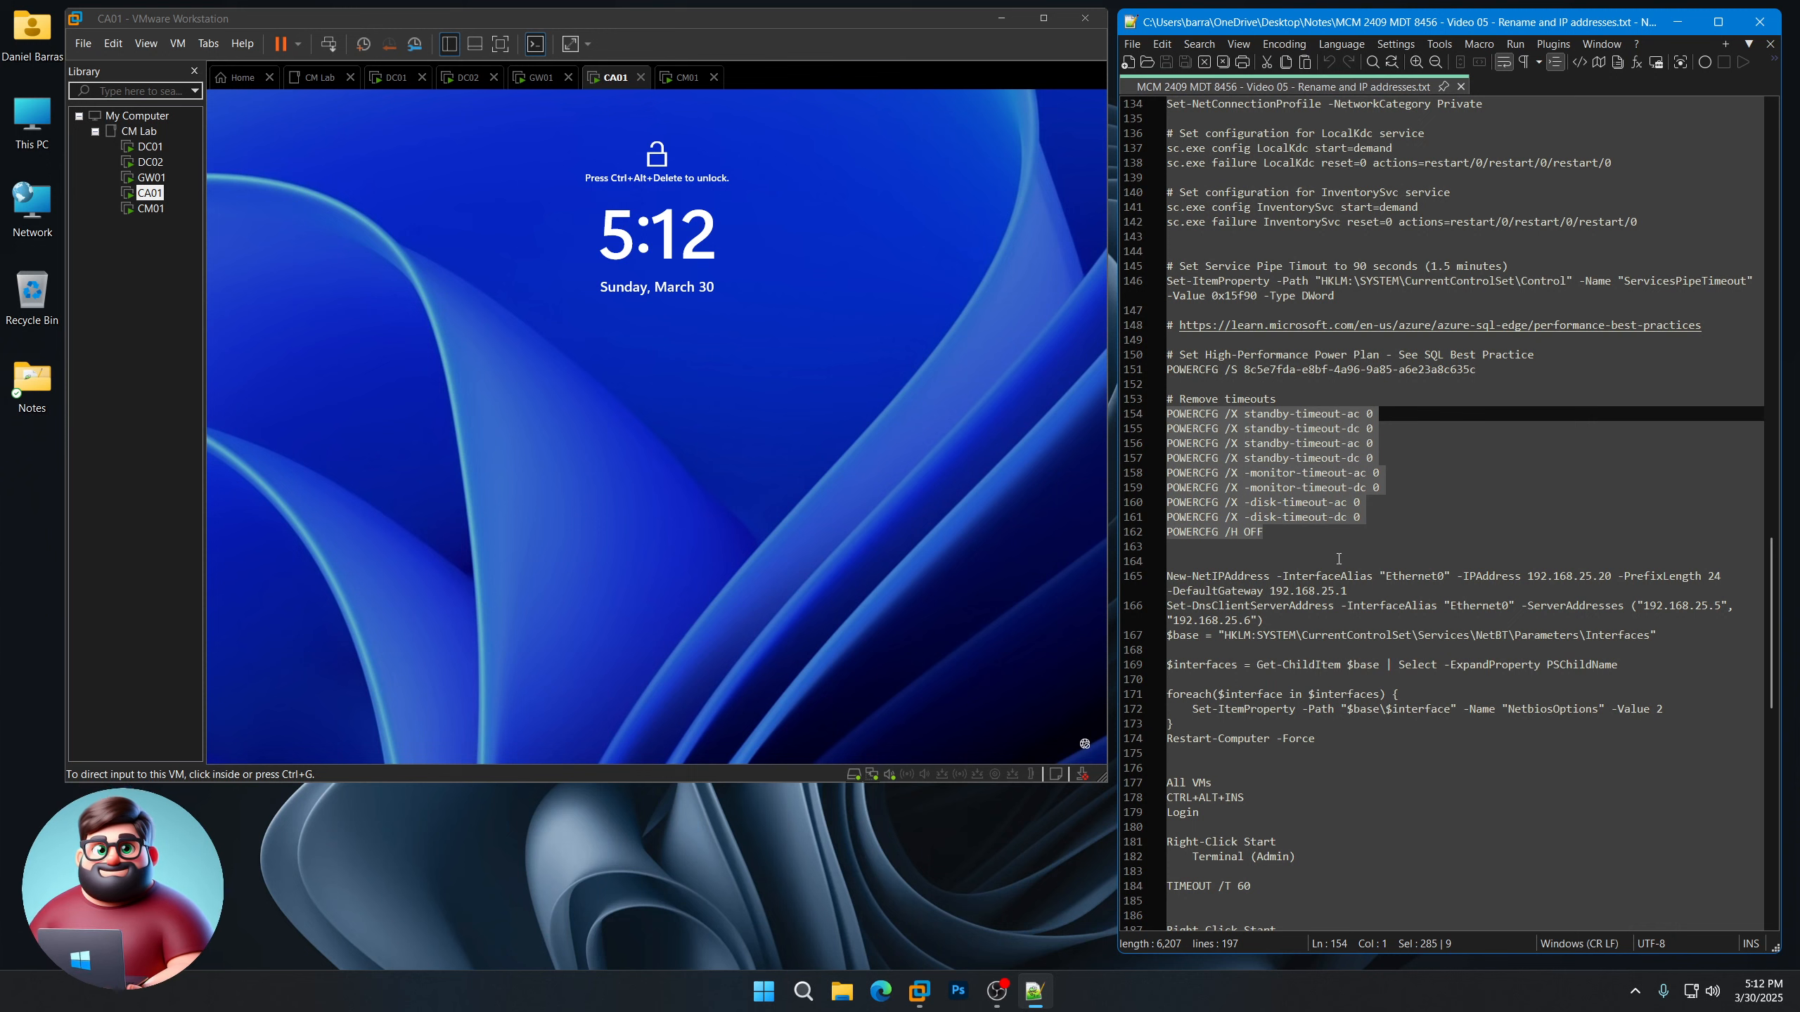
scroll(1321, 544, down, 3)
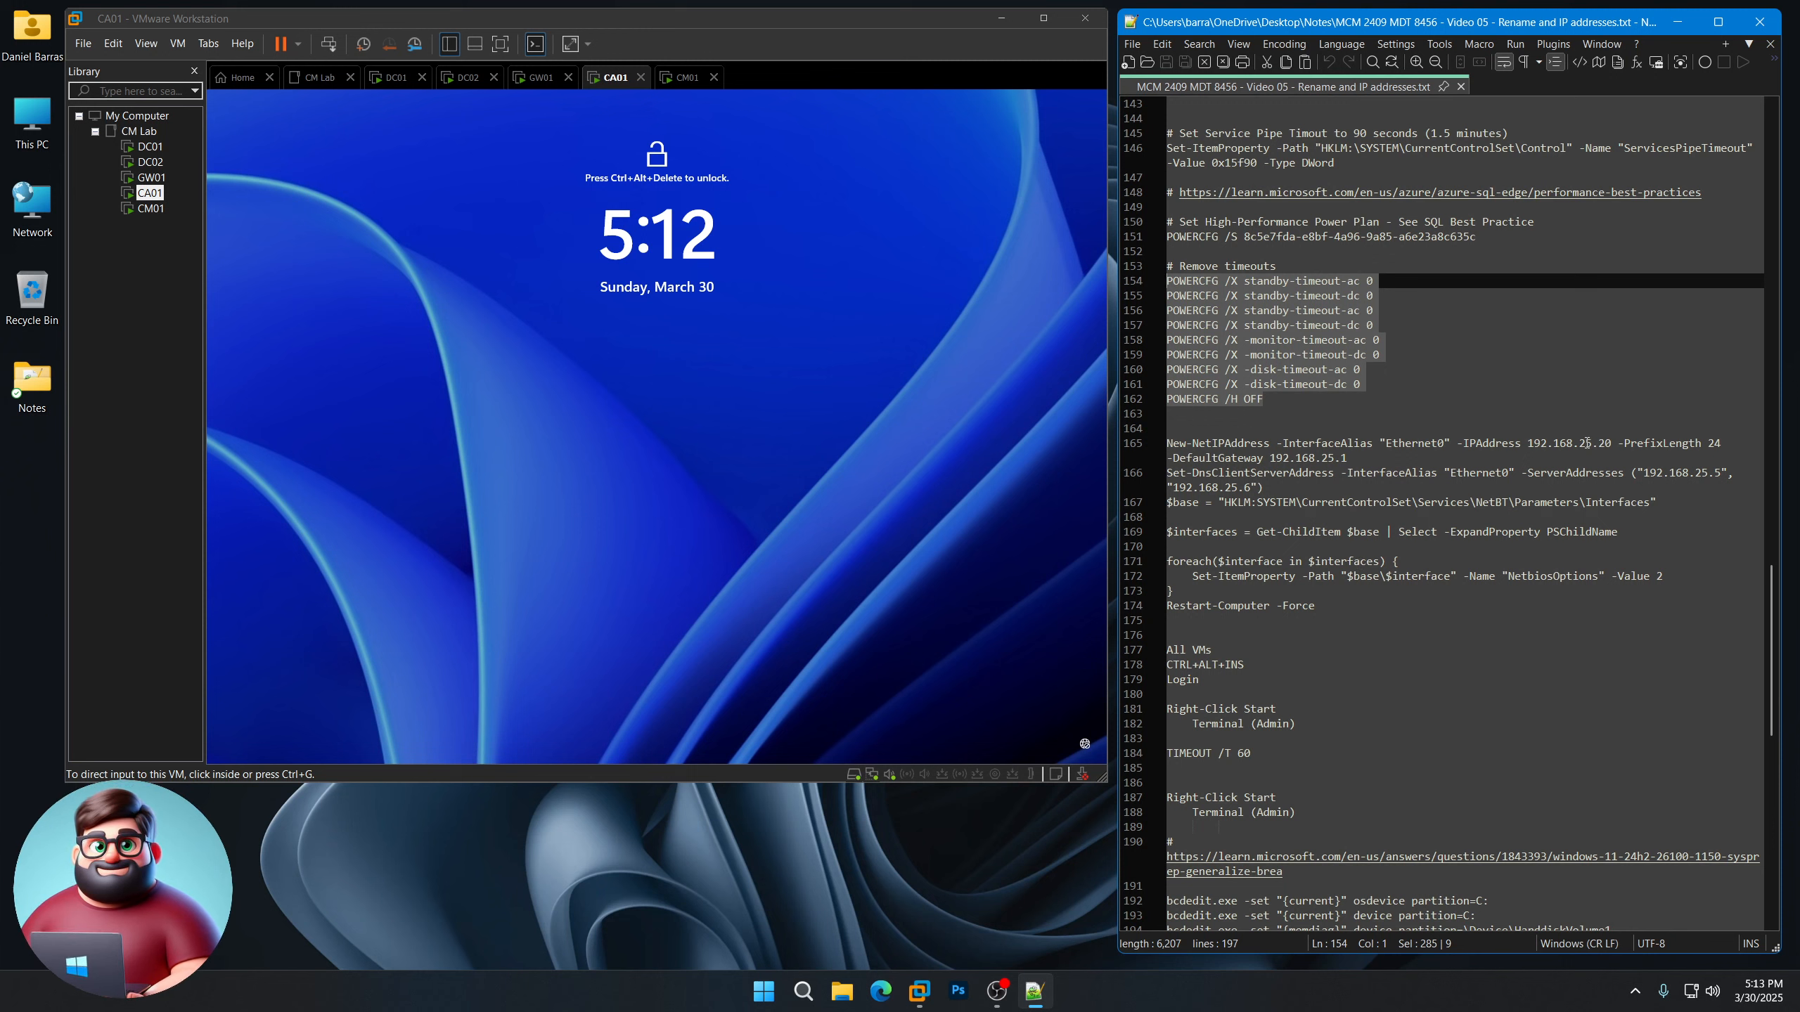
drag(1593, 443, 1611, 443)
scroll(1331, 529, down, 2)
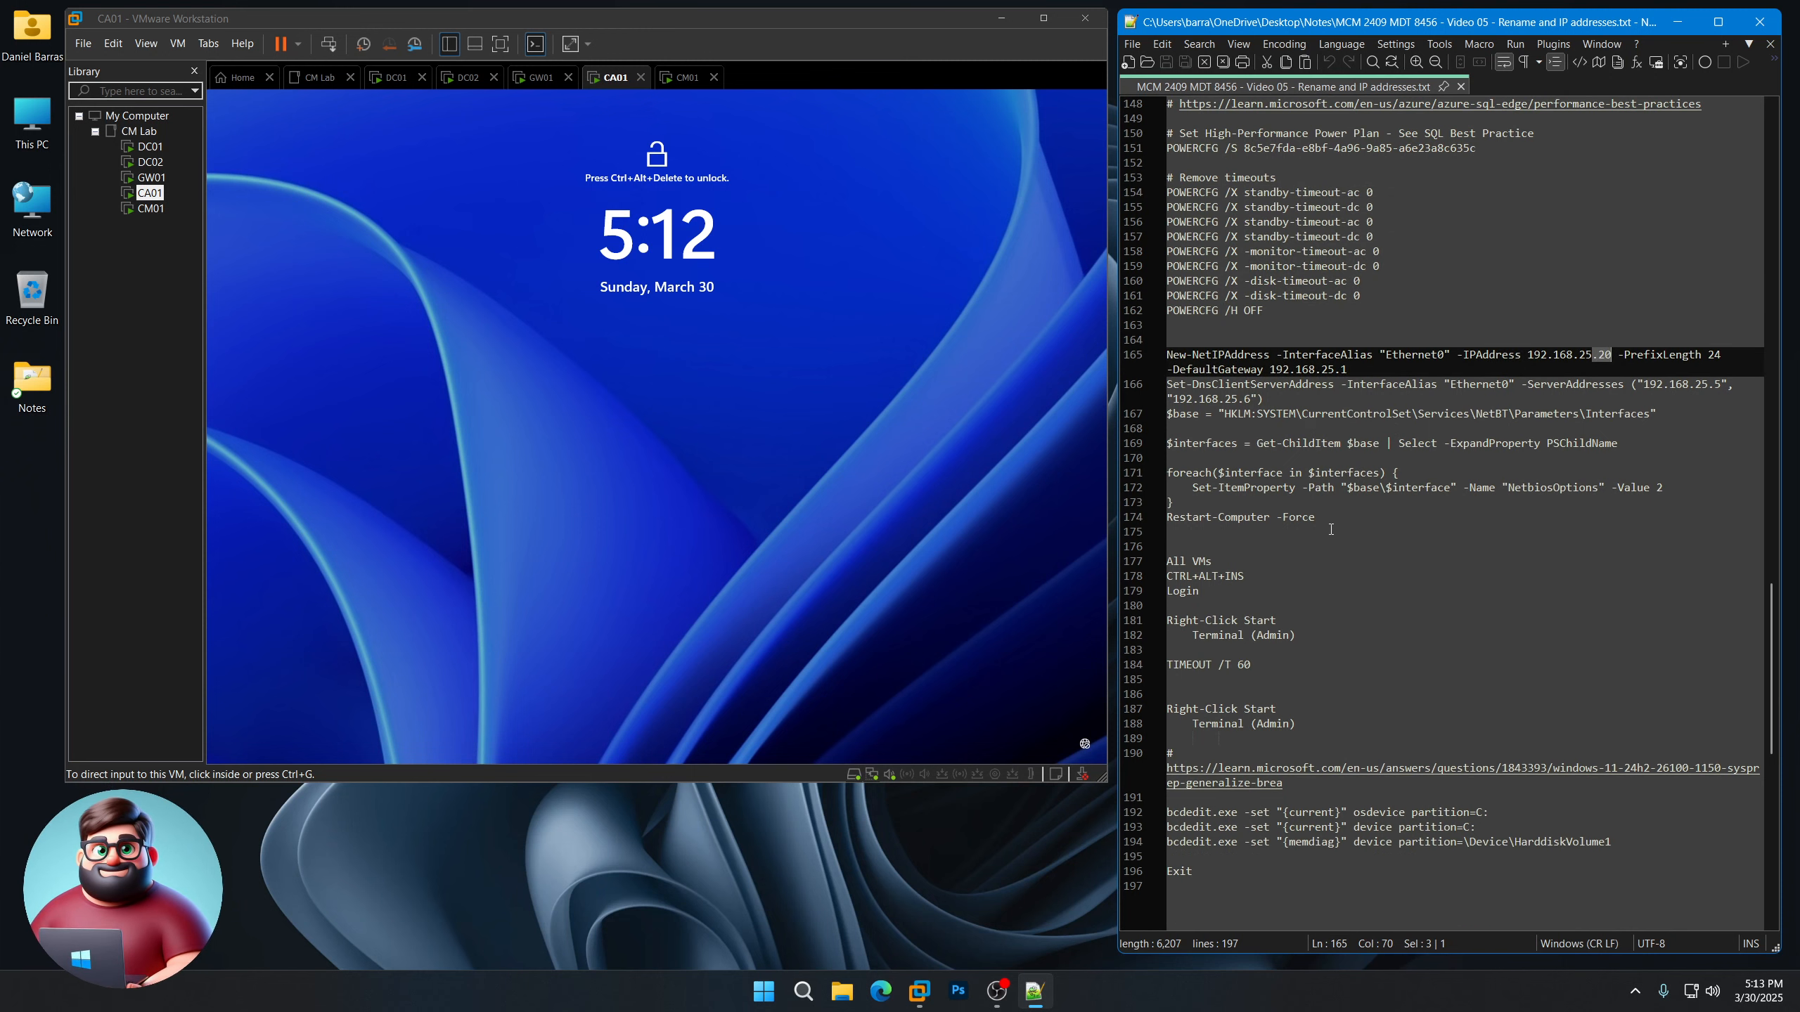
scroll(1314, 610, up, 5)
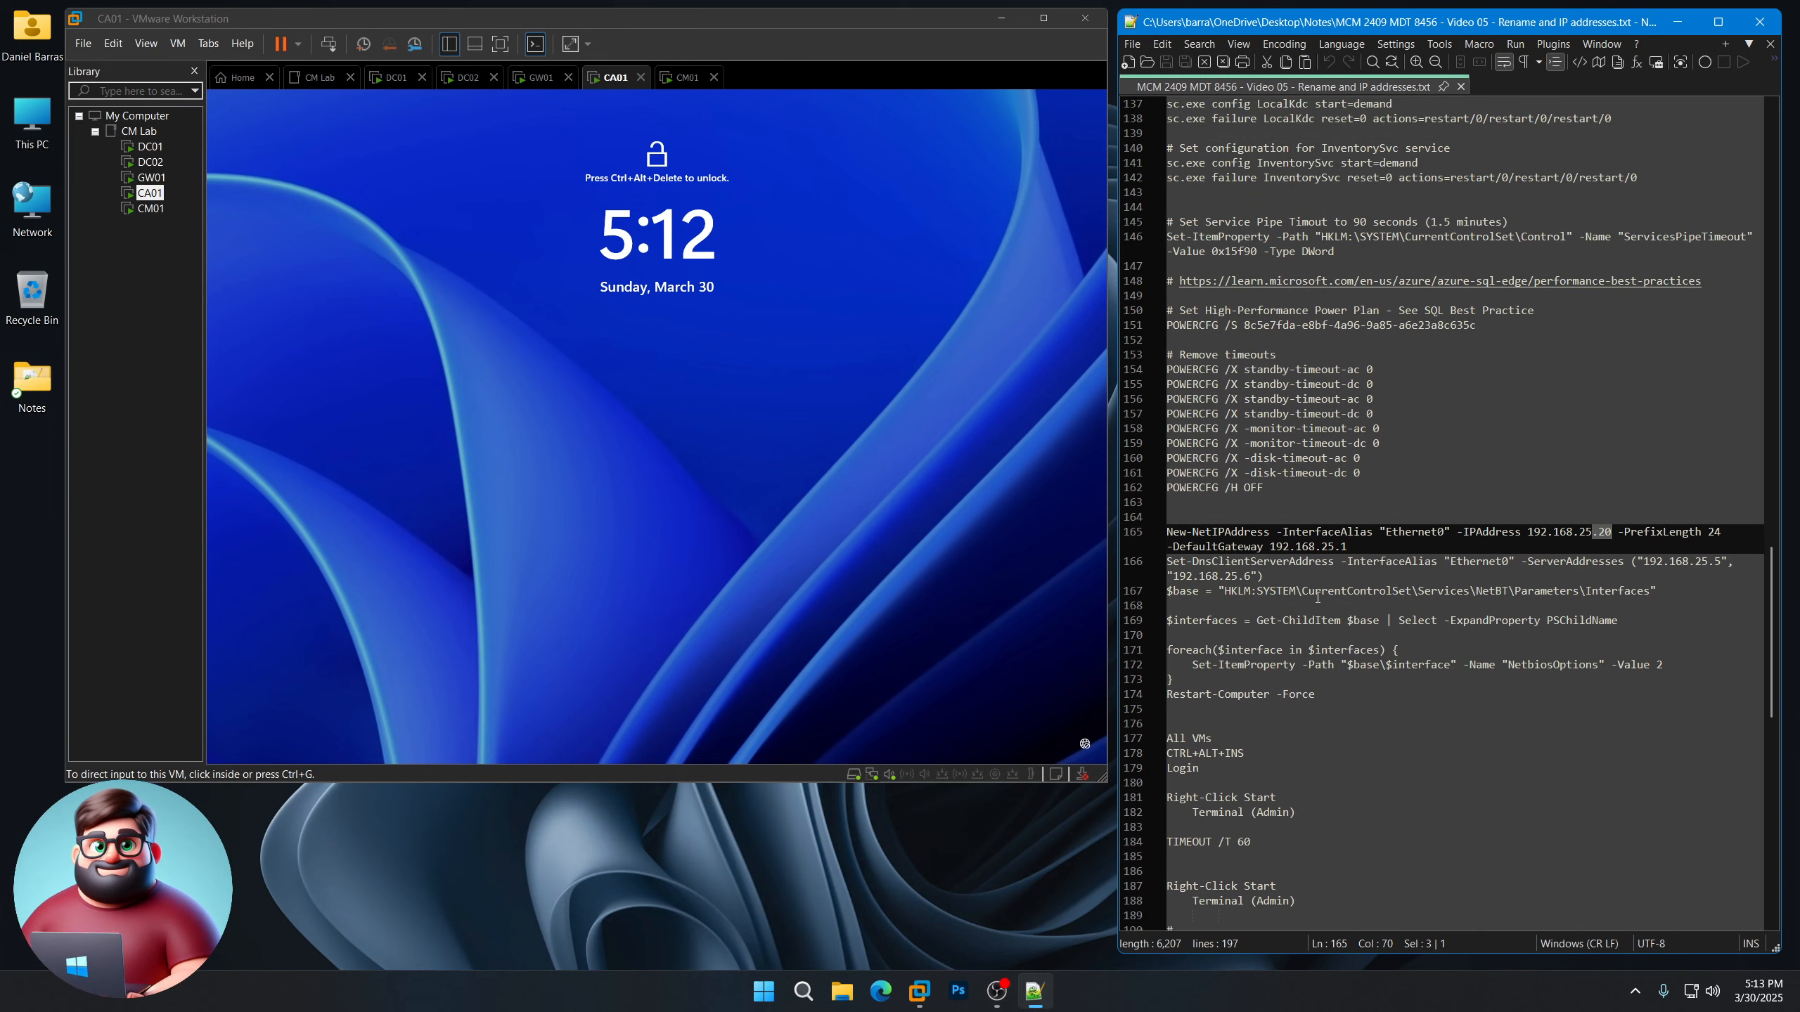
- Switch to CM01, copy its command block from Rename-Computer through Restart-Computer, and run it in CM01's PowerShell, accepting the multi-line paste
click(151, 208)
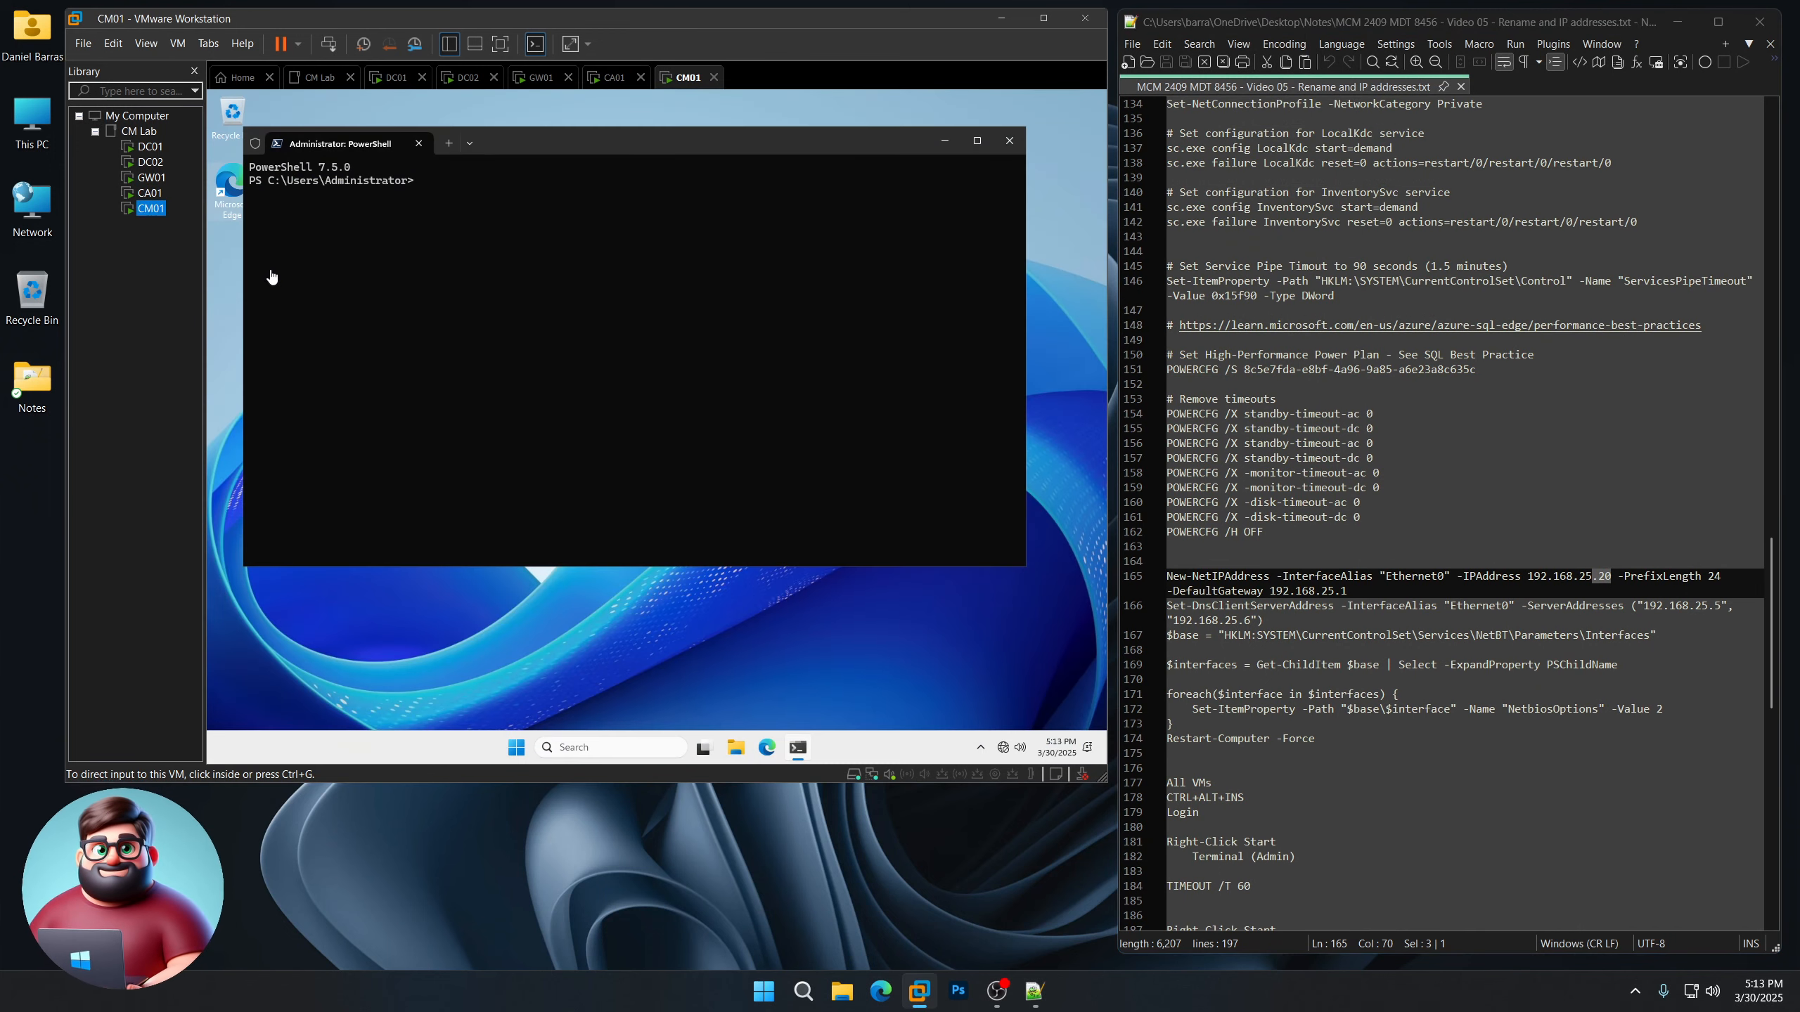
scroll(1252, 718, up, 1)
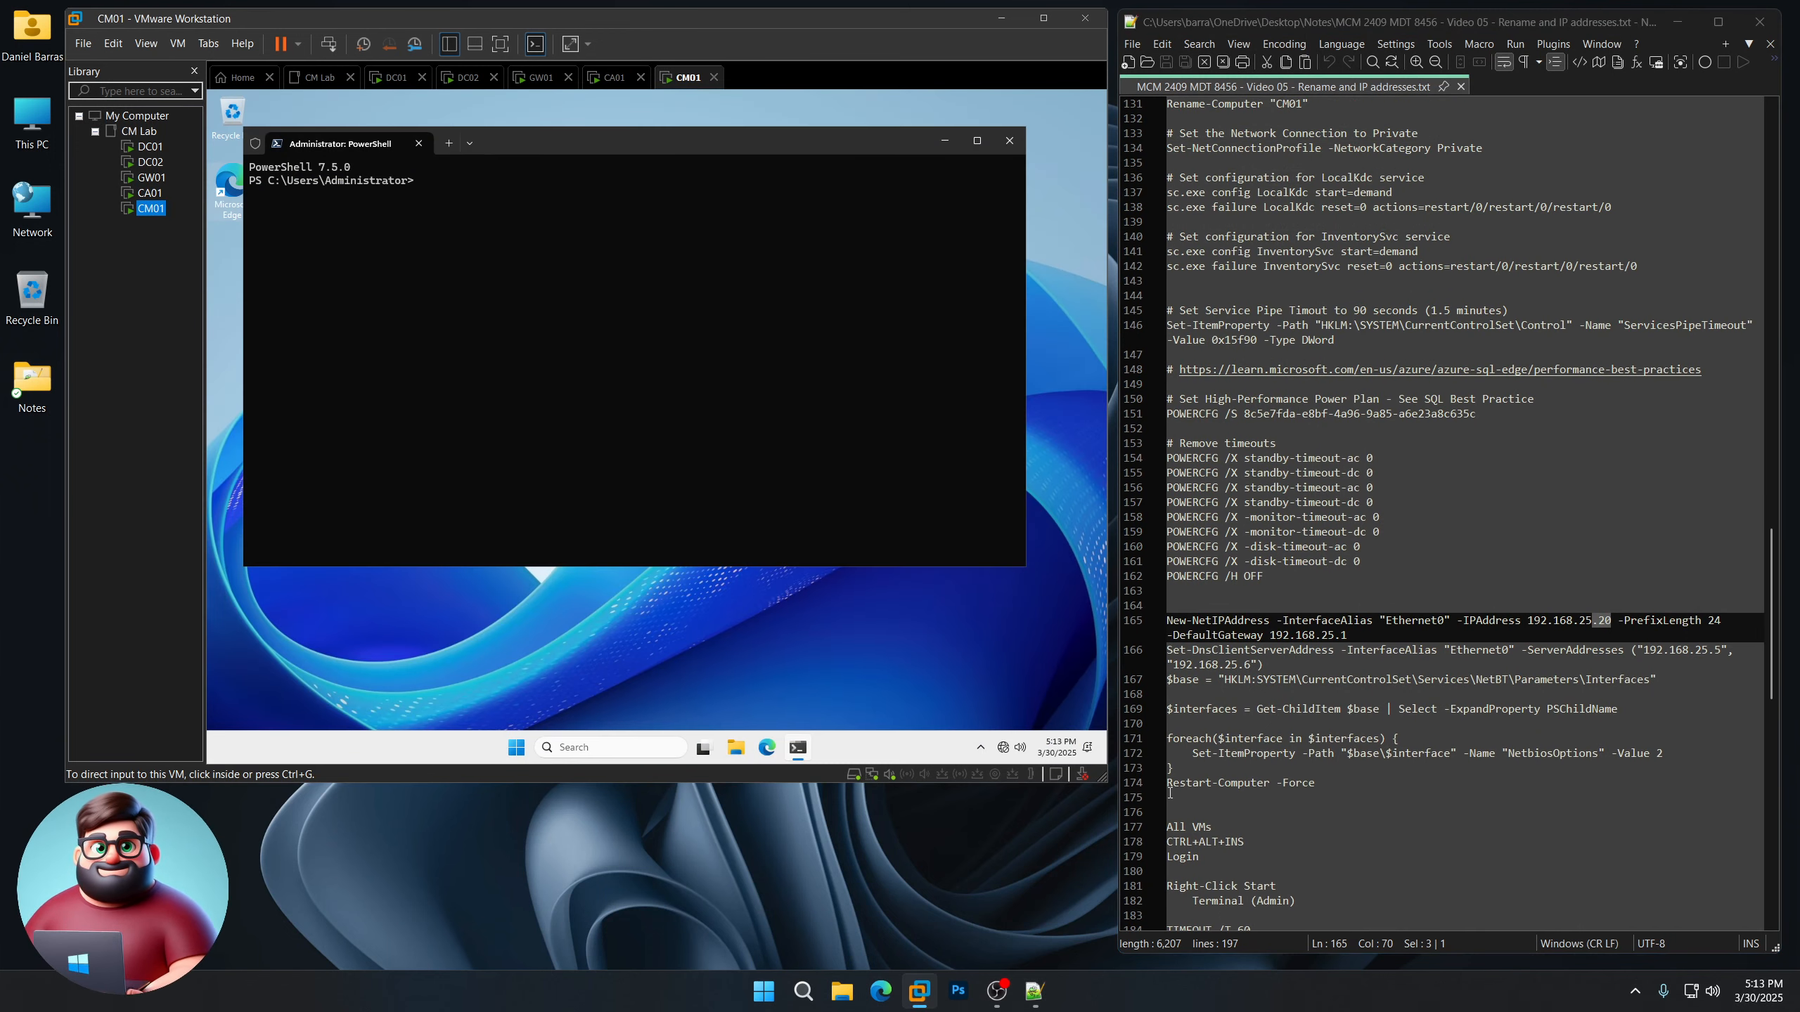
drag(1170, 792, 1142, 150)
right_click(1198, 179)
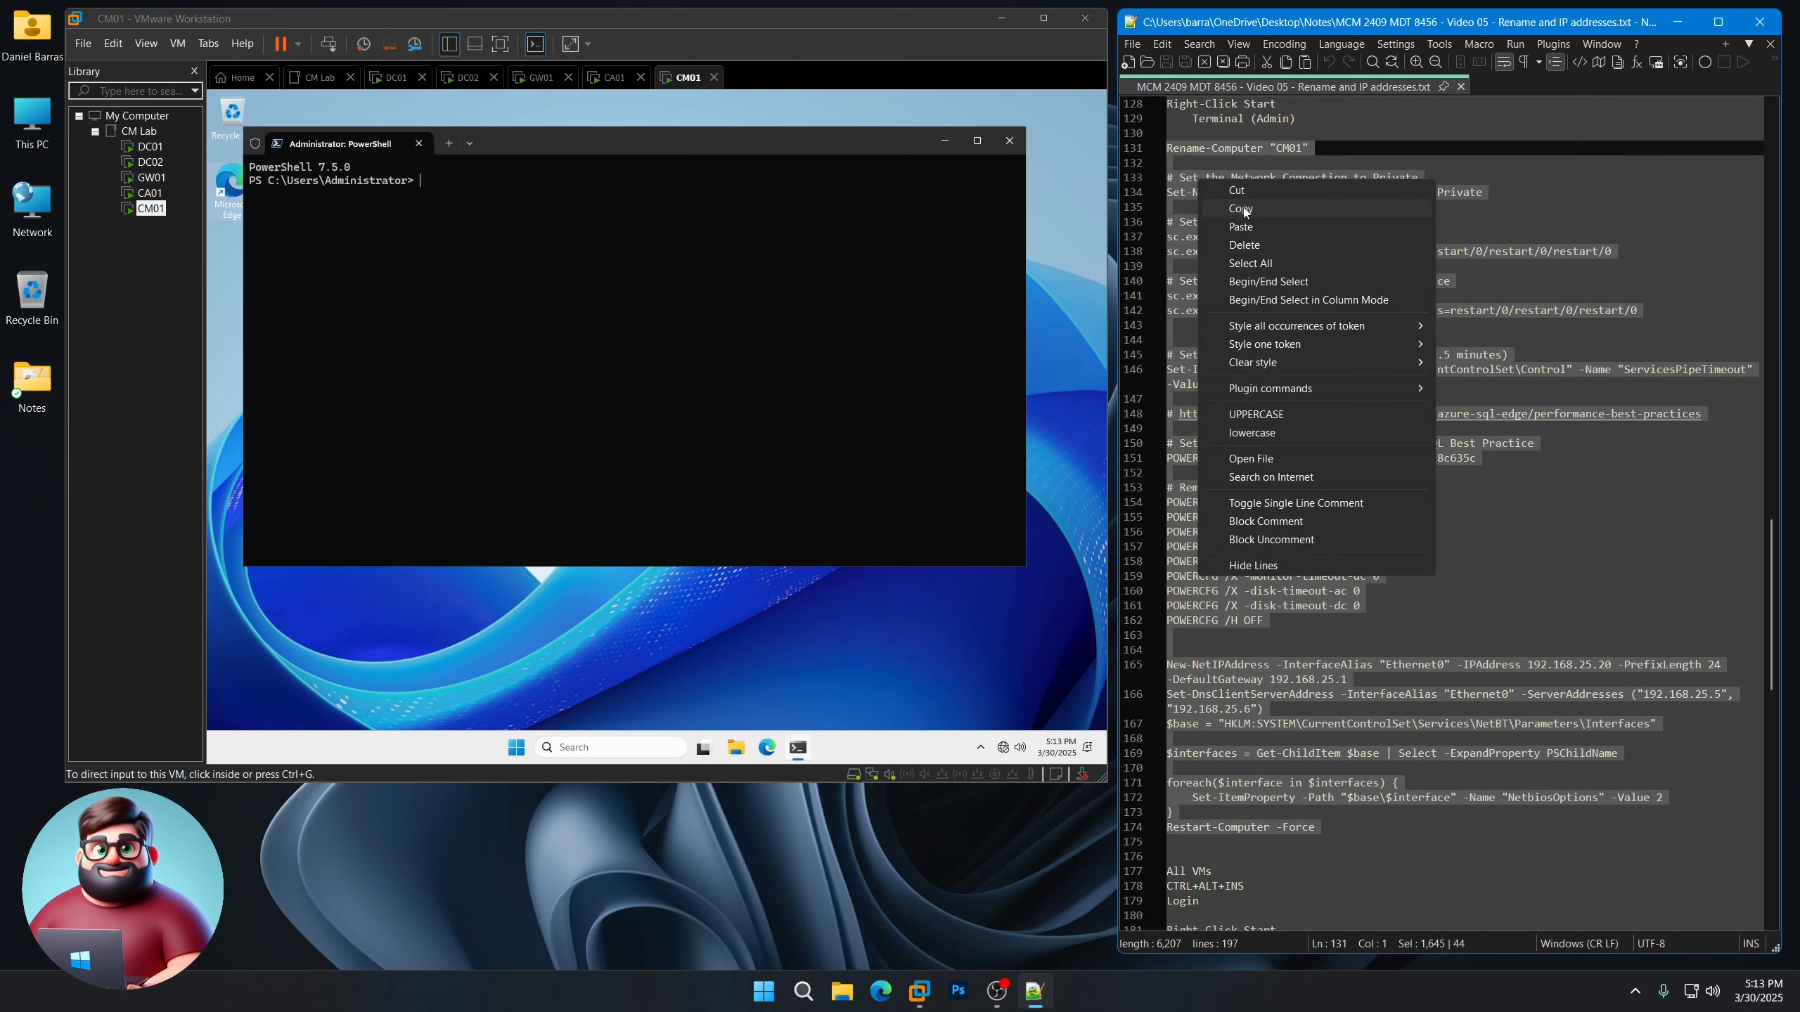
click(1275, 208)
right_click(643, 278)
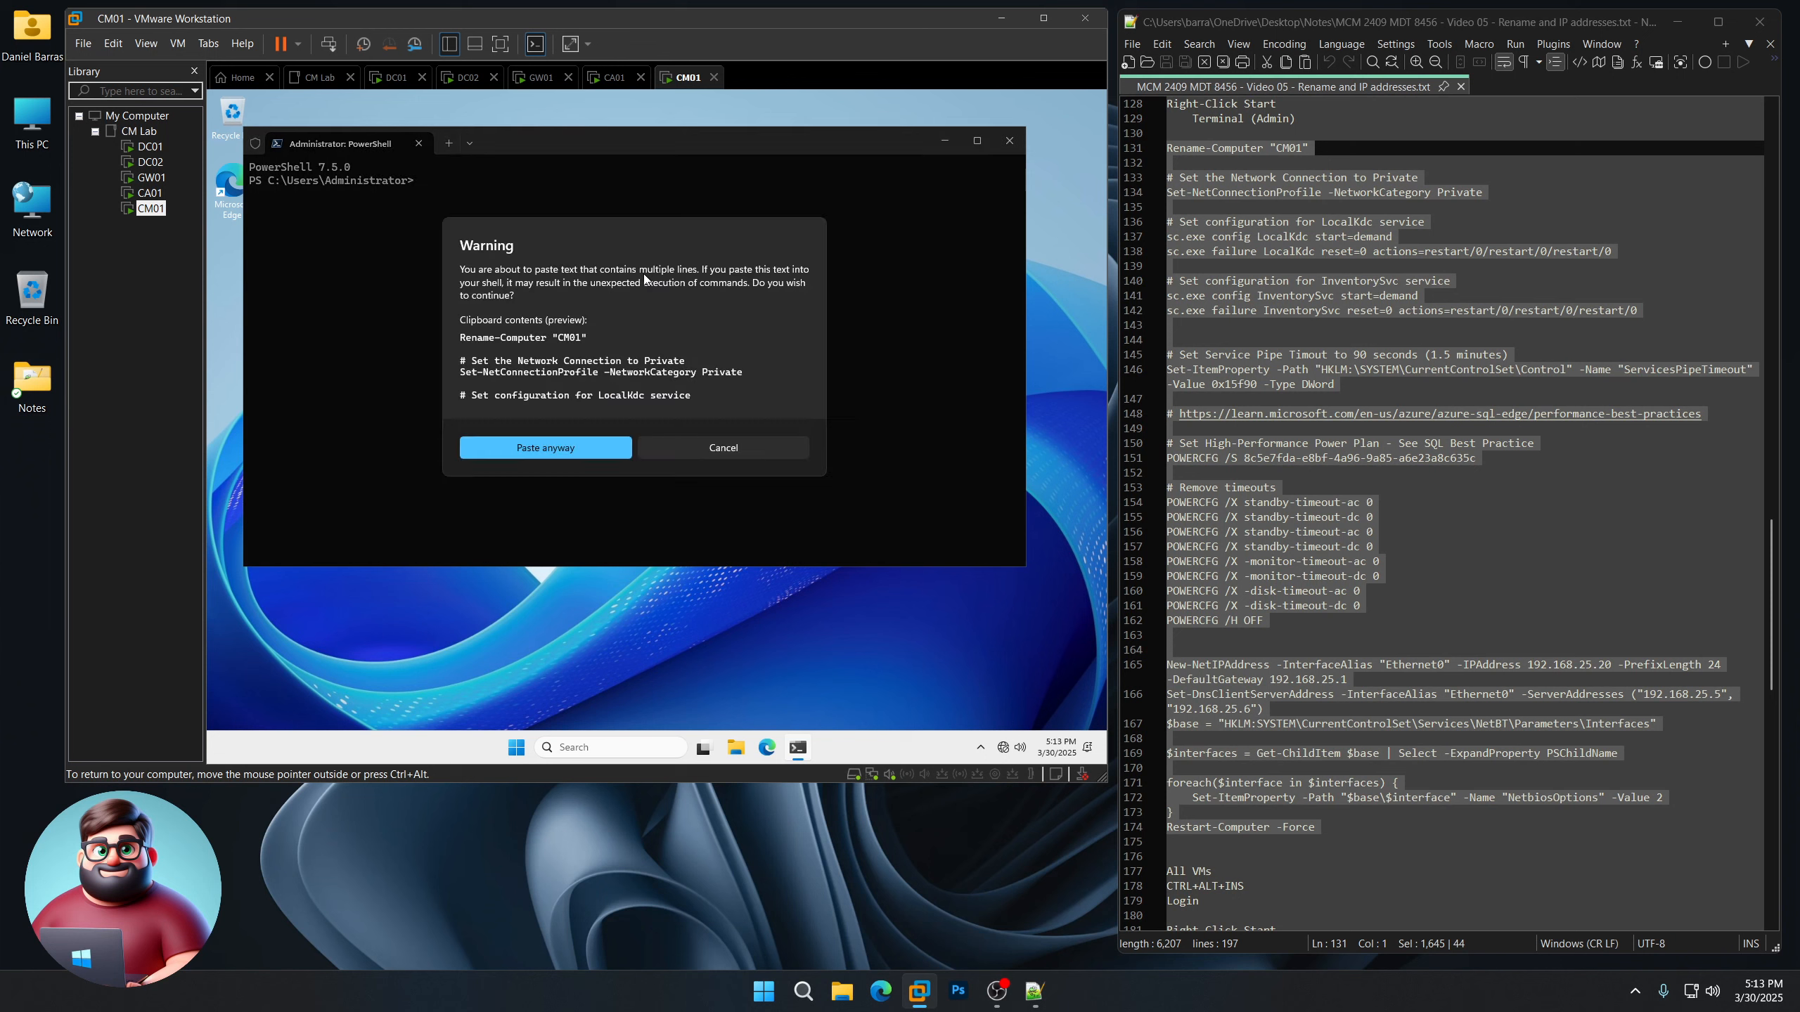
click(552, 452)
- Bring up the All VMs section of the notes and sign in to DC01 as Administrator with the account password, re-entering it if rejected
scroll(1378, 464, down, 5)
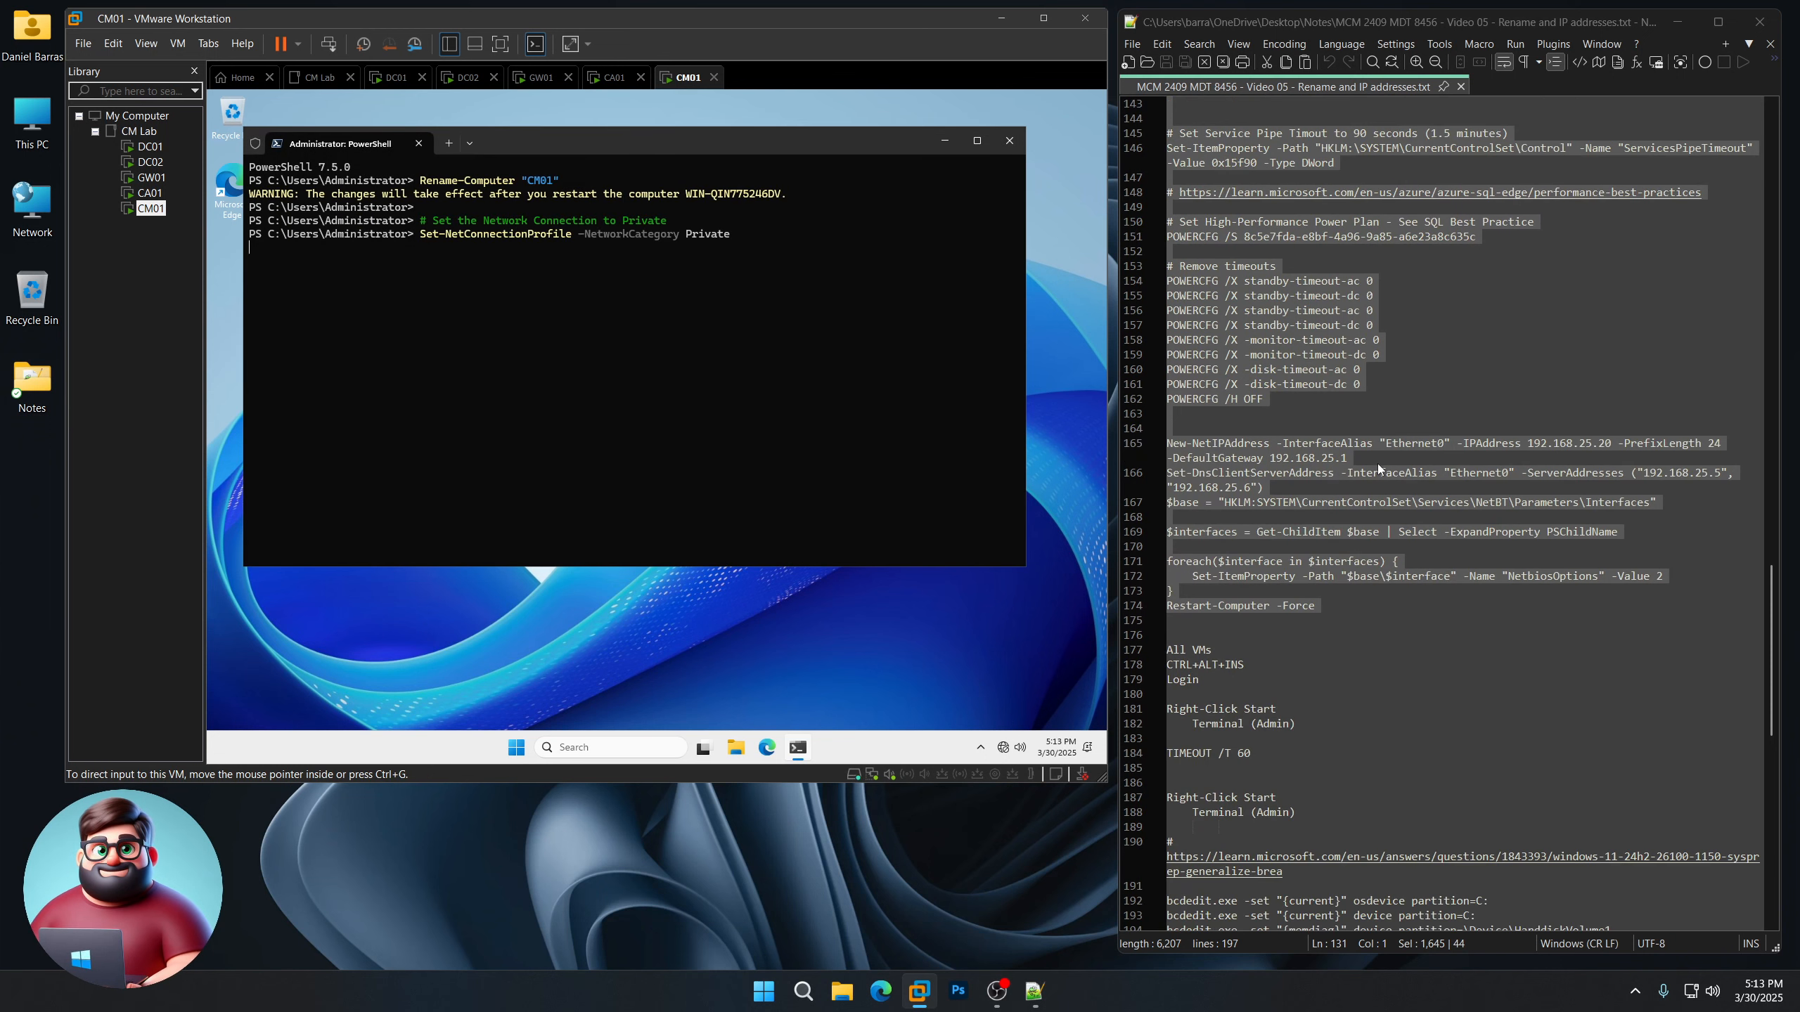
scroll(1378, 465, down, 5)
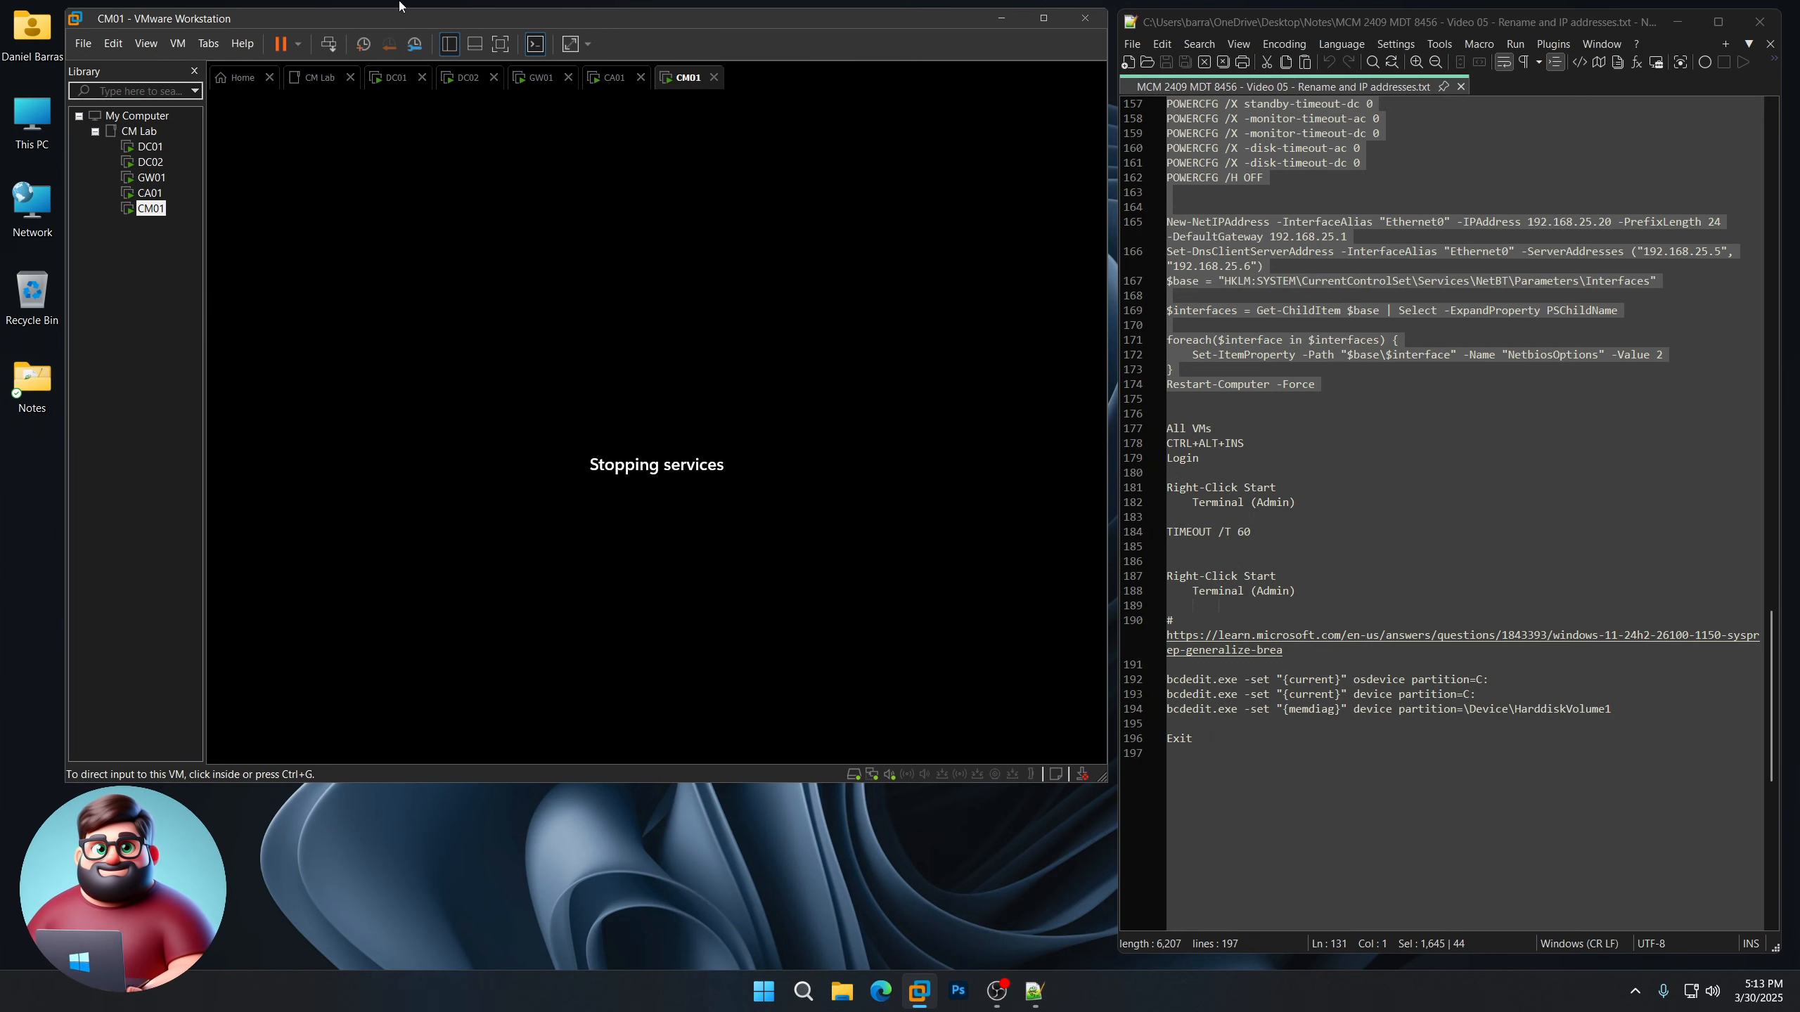
click(150, 146)
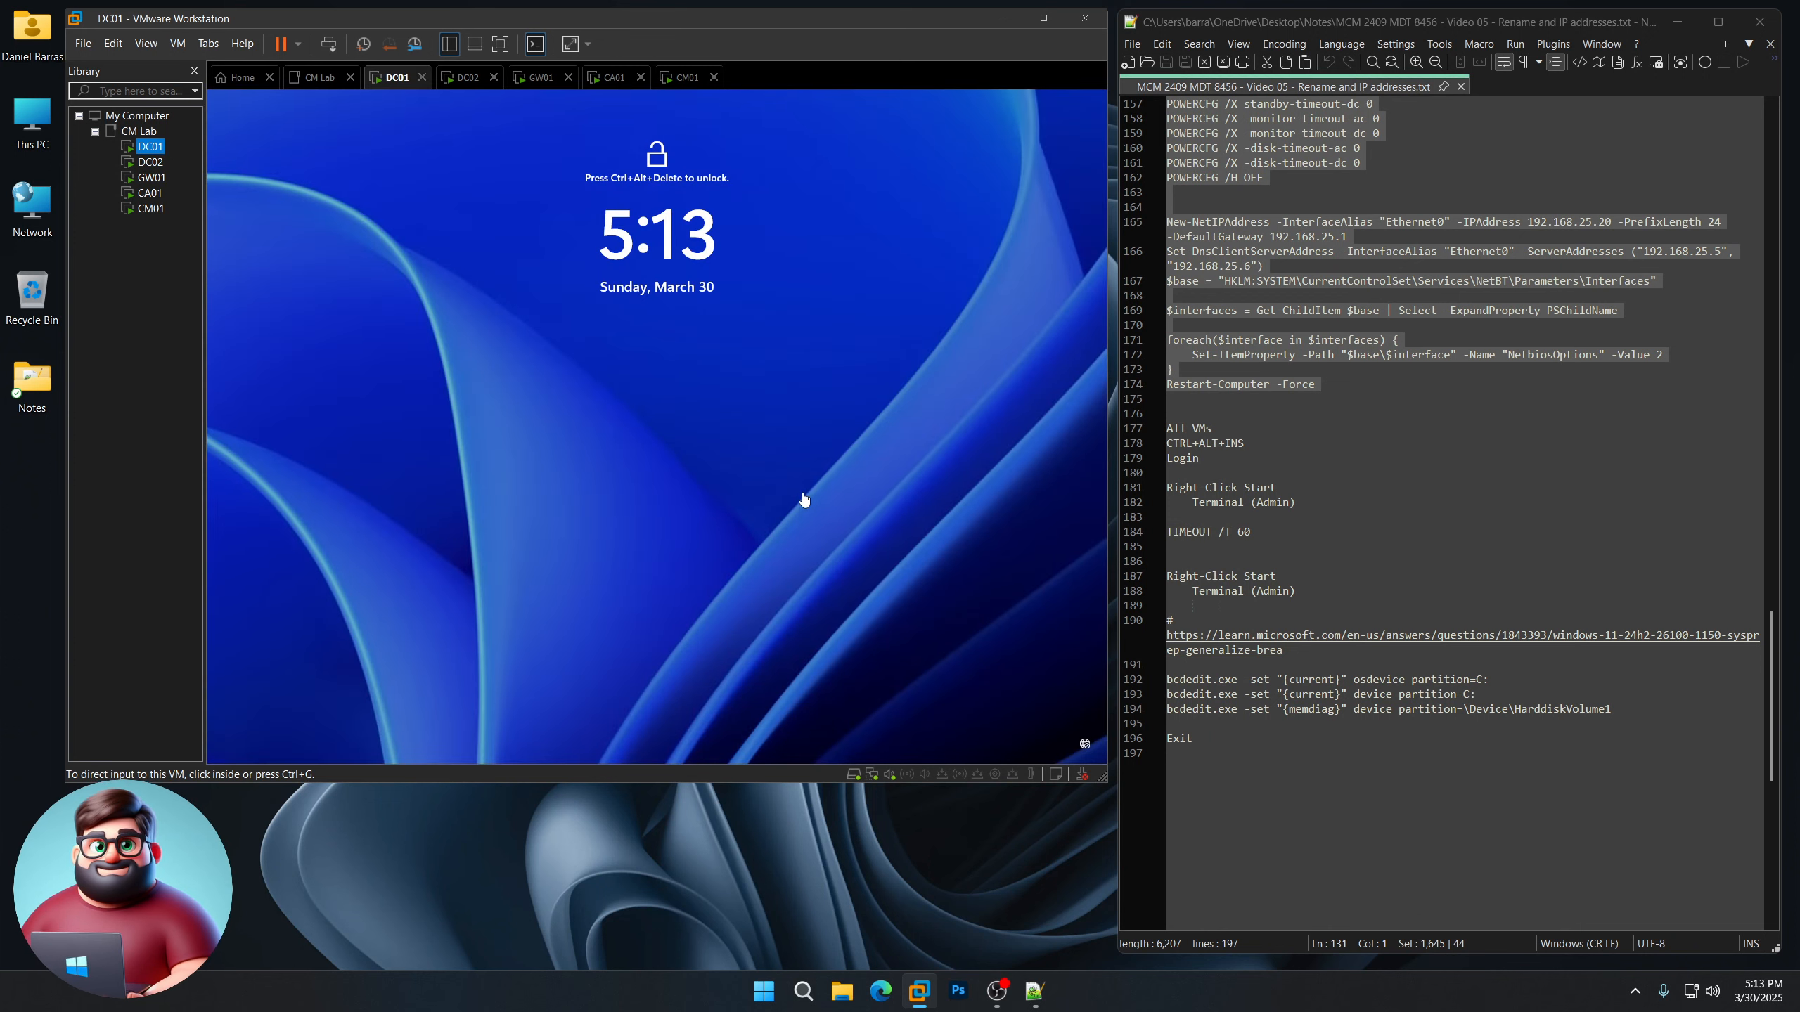
click(803, 495)
key(ctrl+alt+Insert)
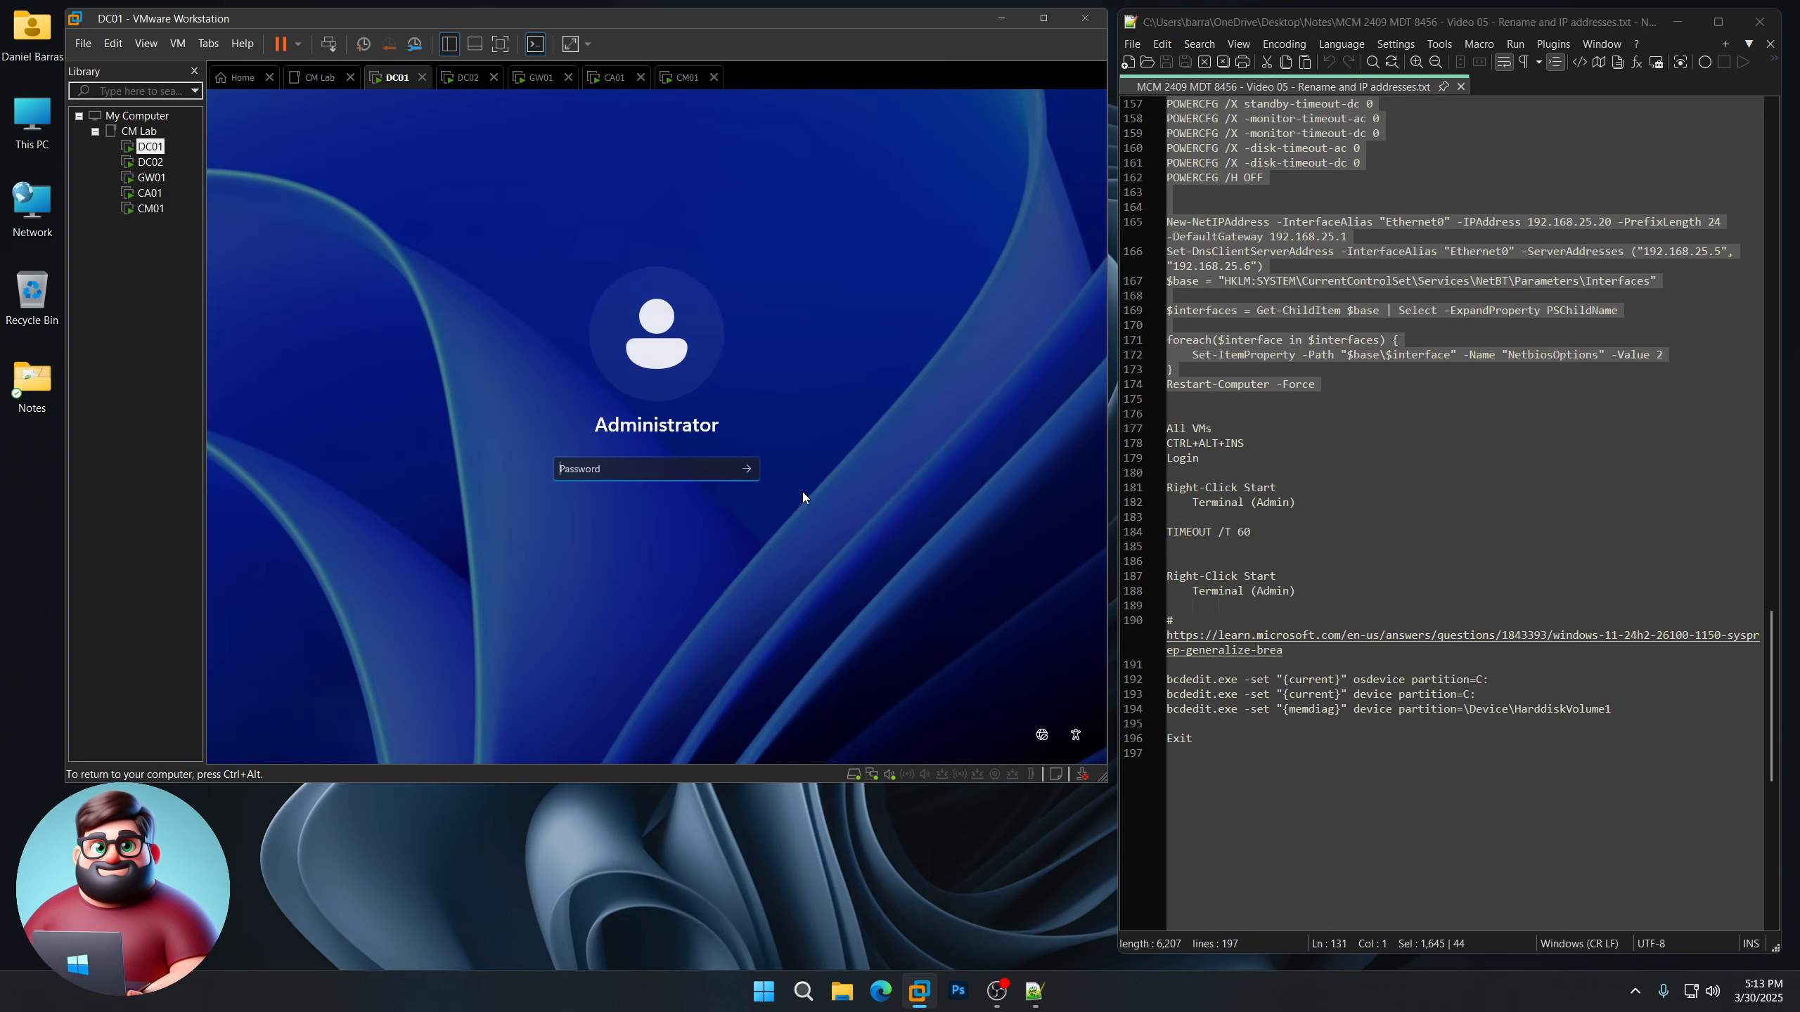
text(******************)
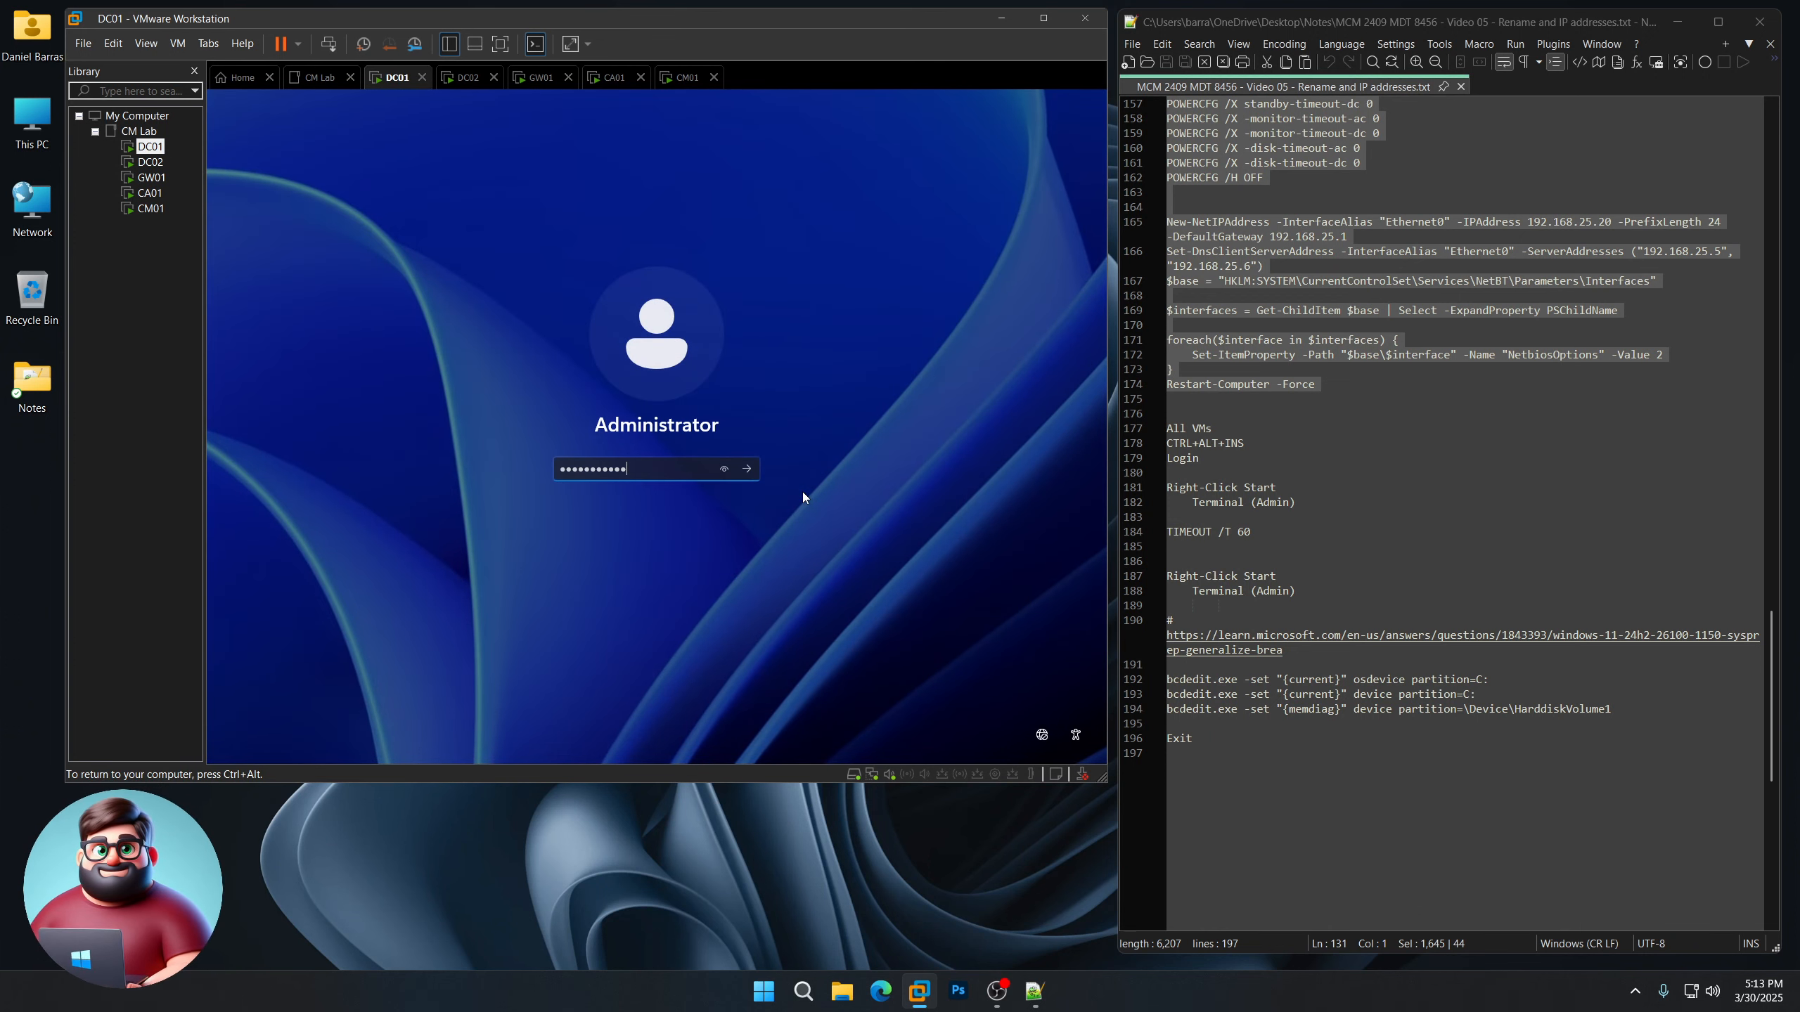
key(Return)
key(Return)
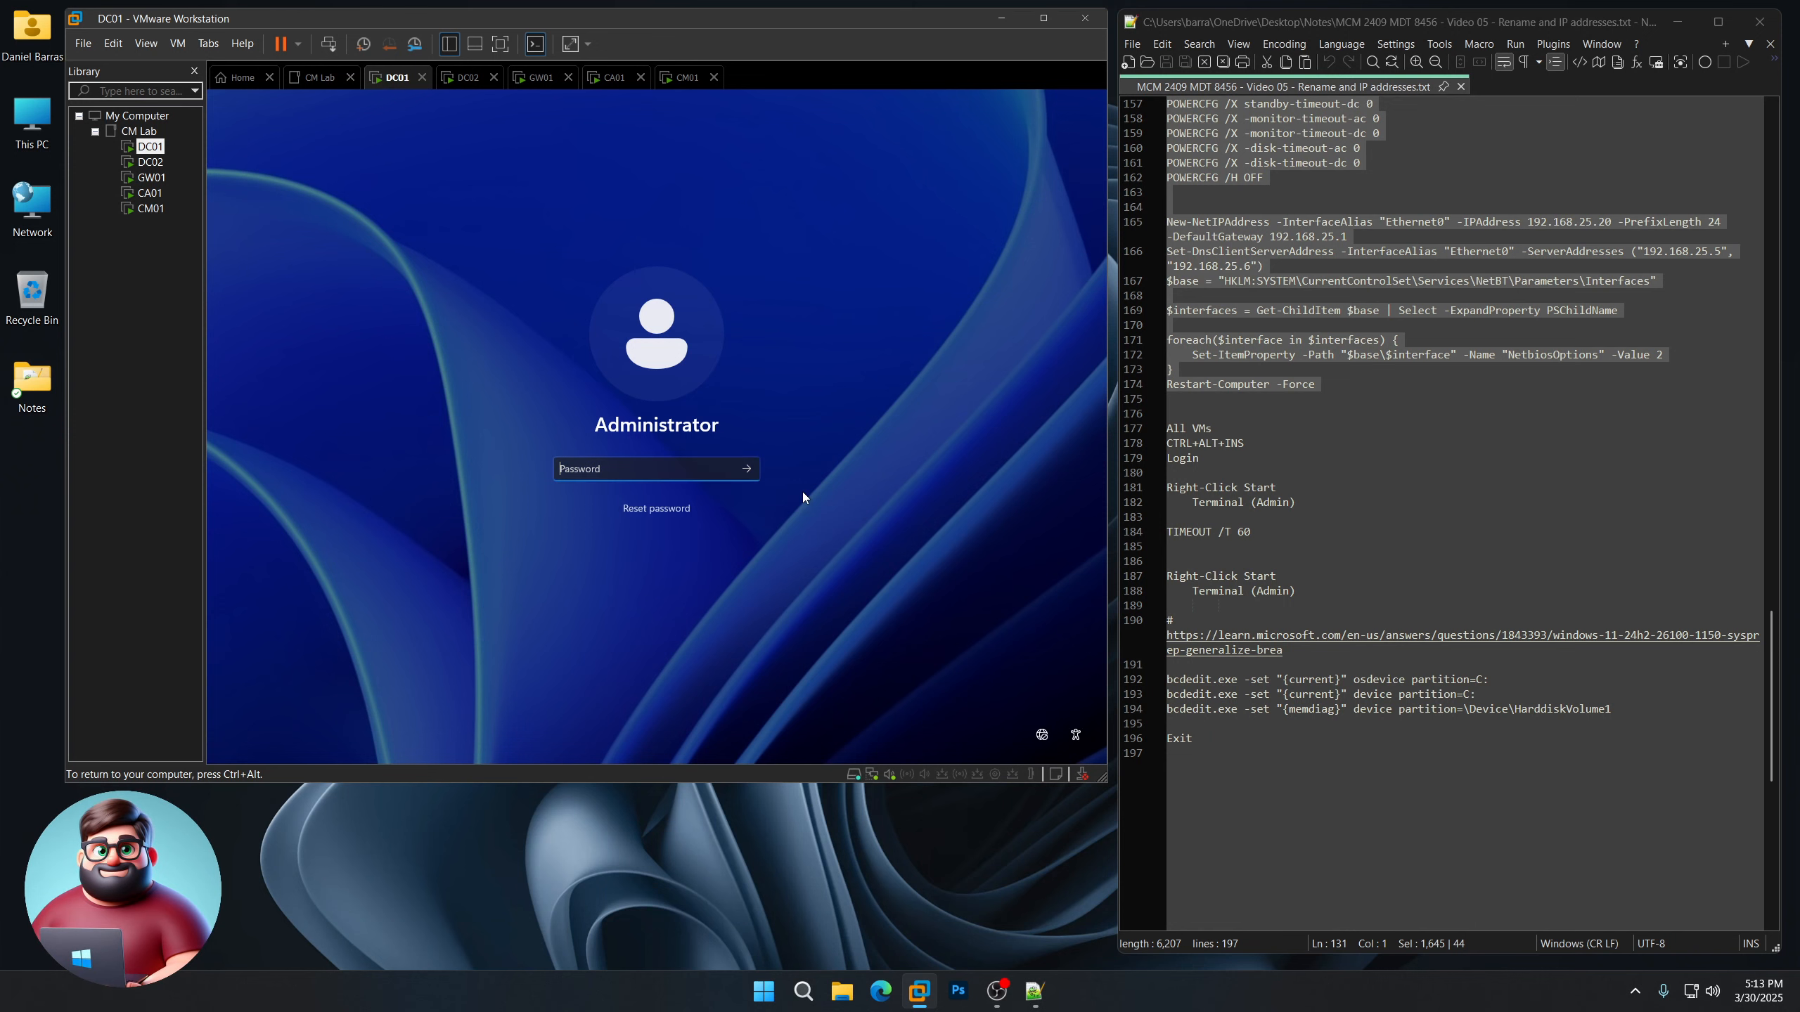
text(****************)
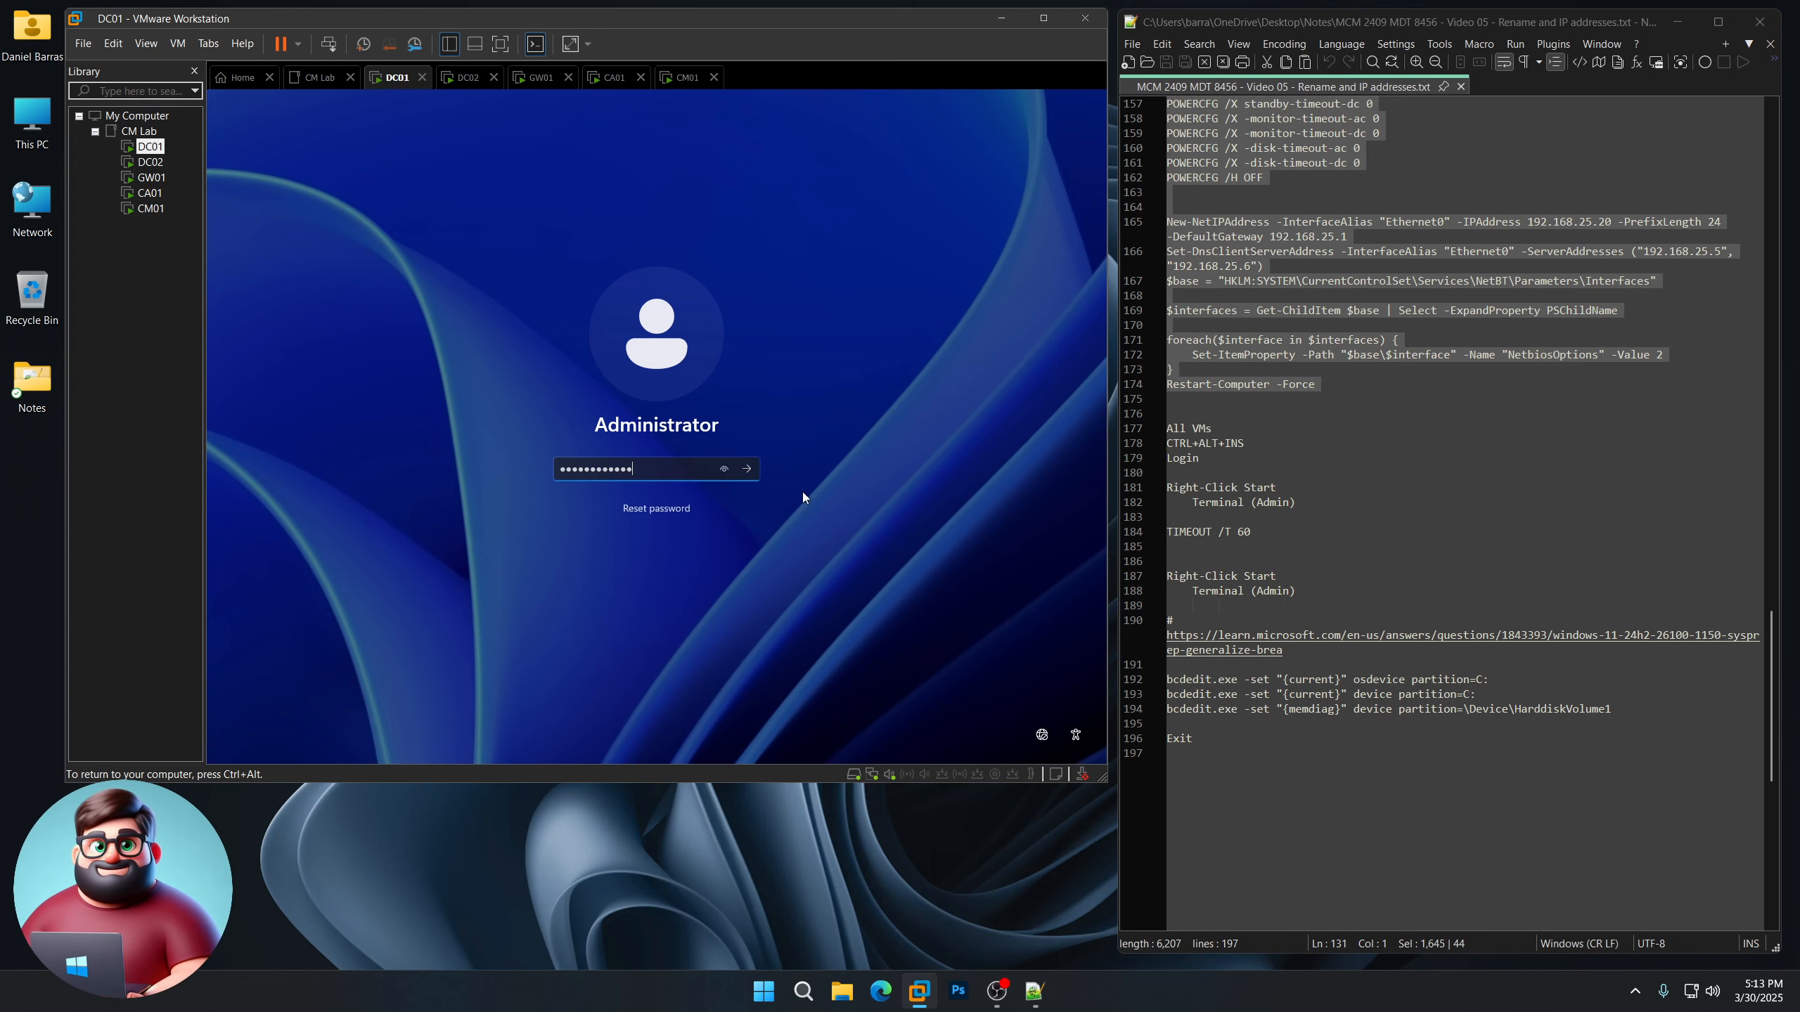
key(Return)
- Switch to DC02 and sign in as Administrator with the account password
click(150, 162)
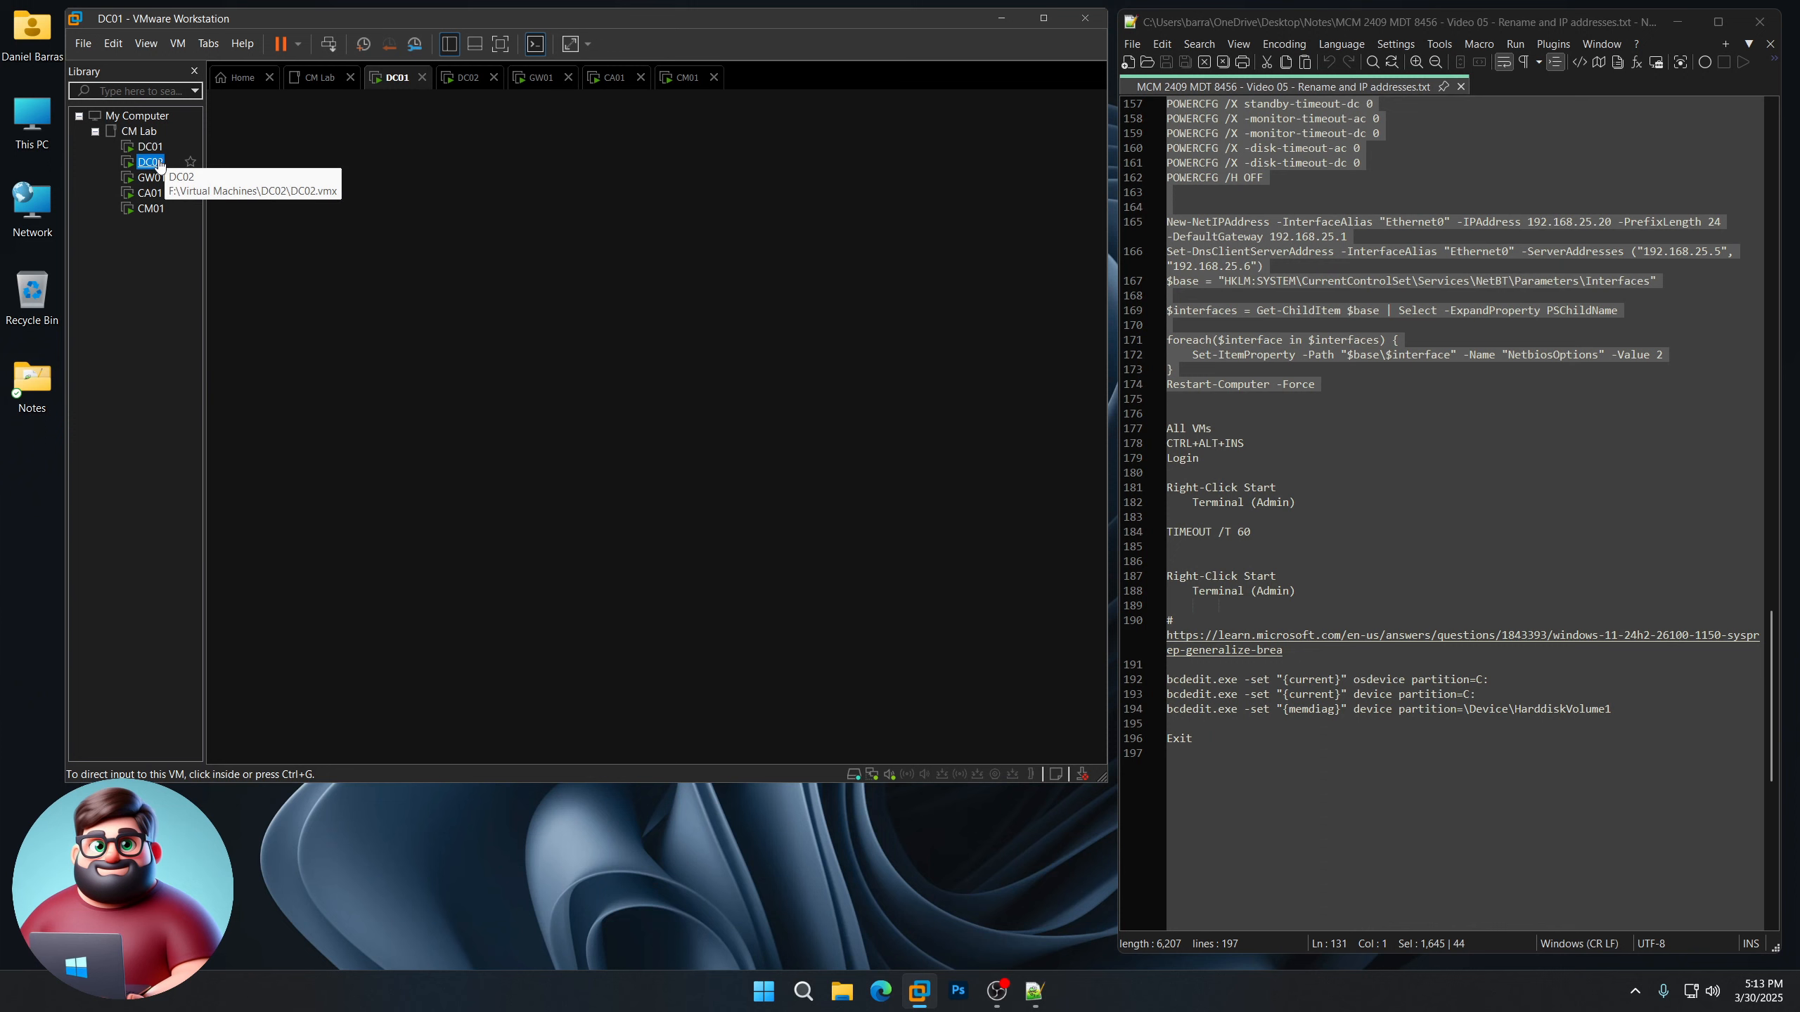
click(697, 471)
key(ctrl+alt+Insert)
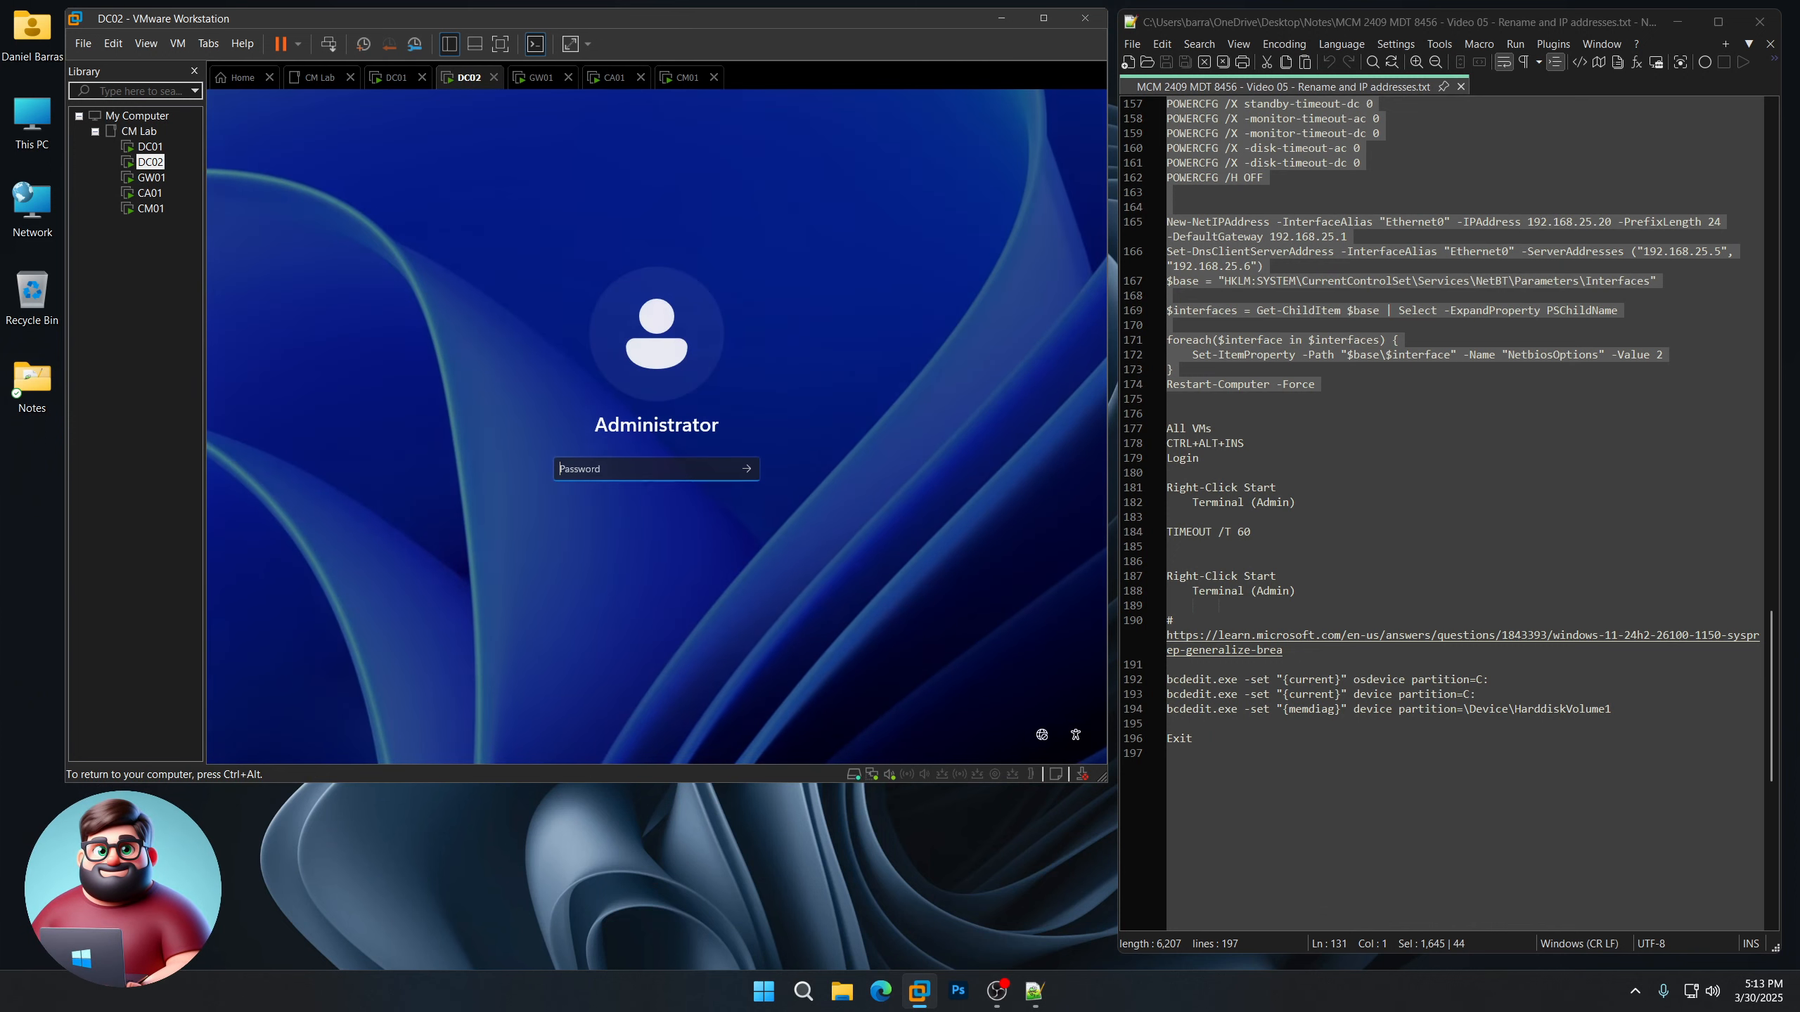
text(***************)
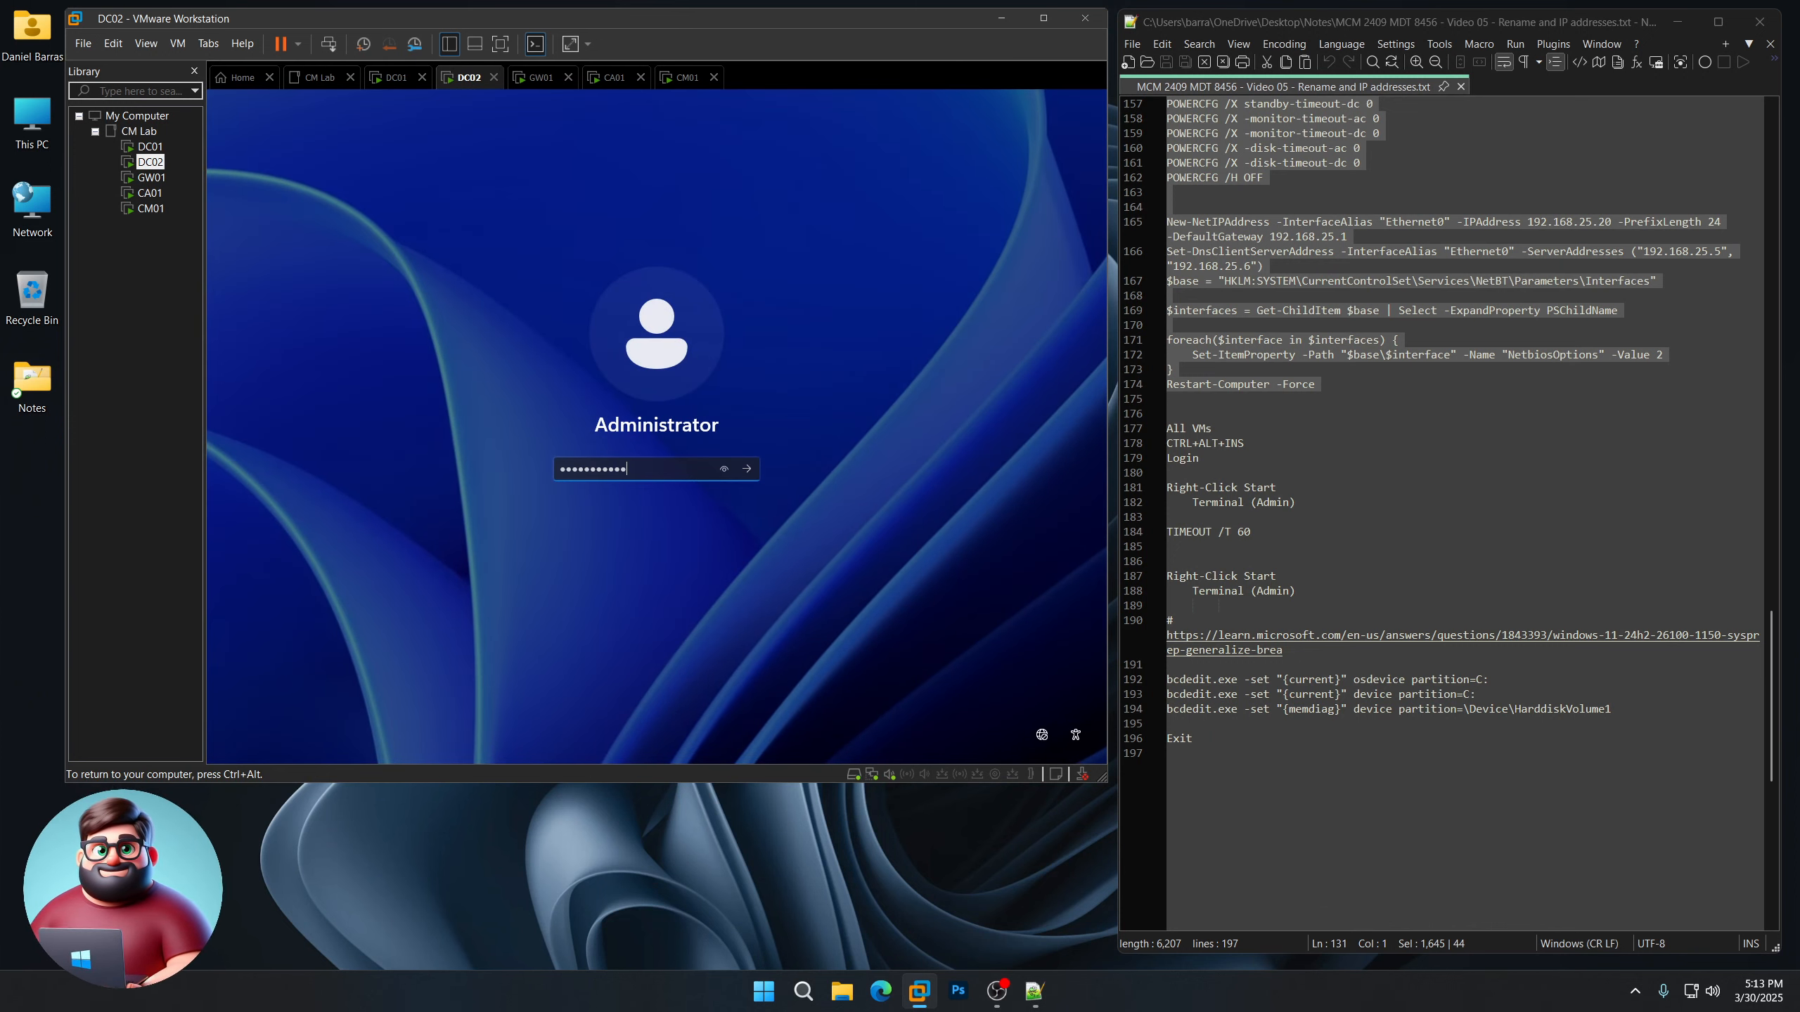
key(Return)
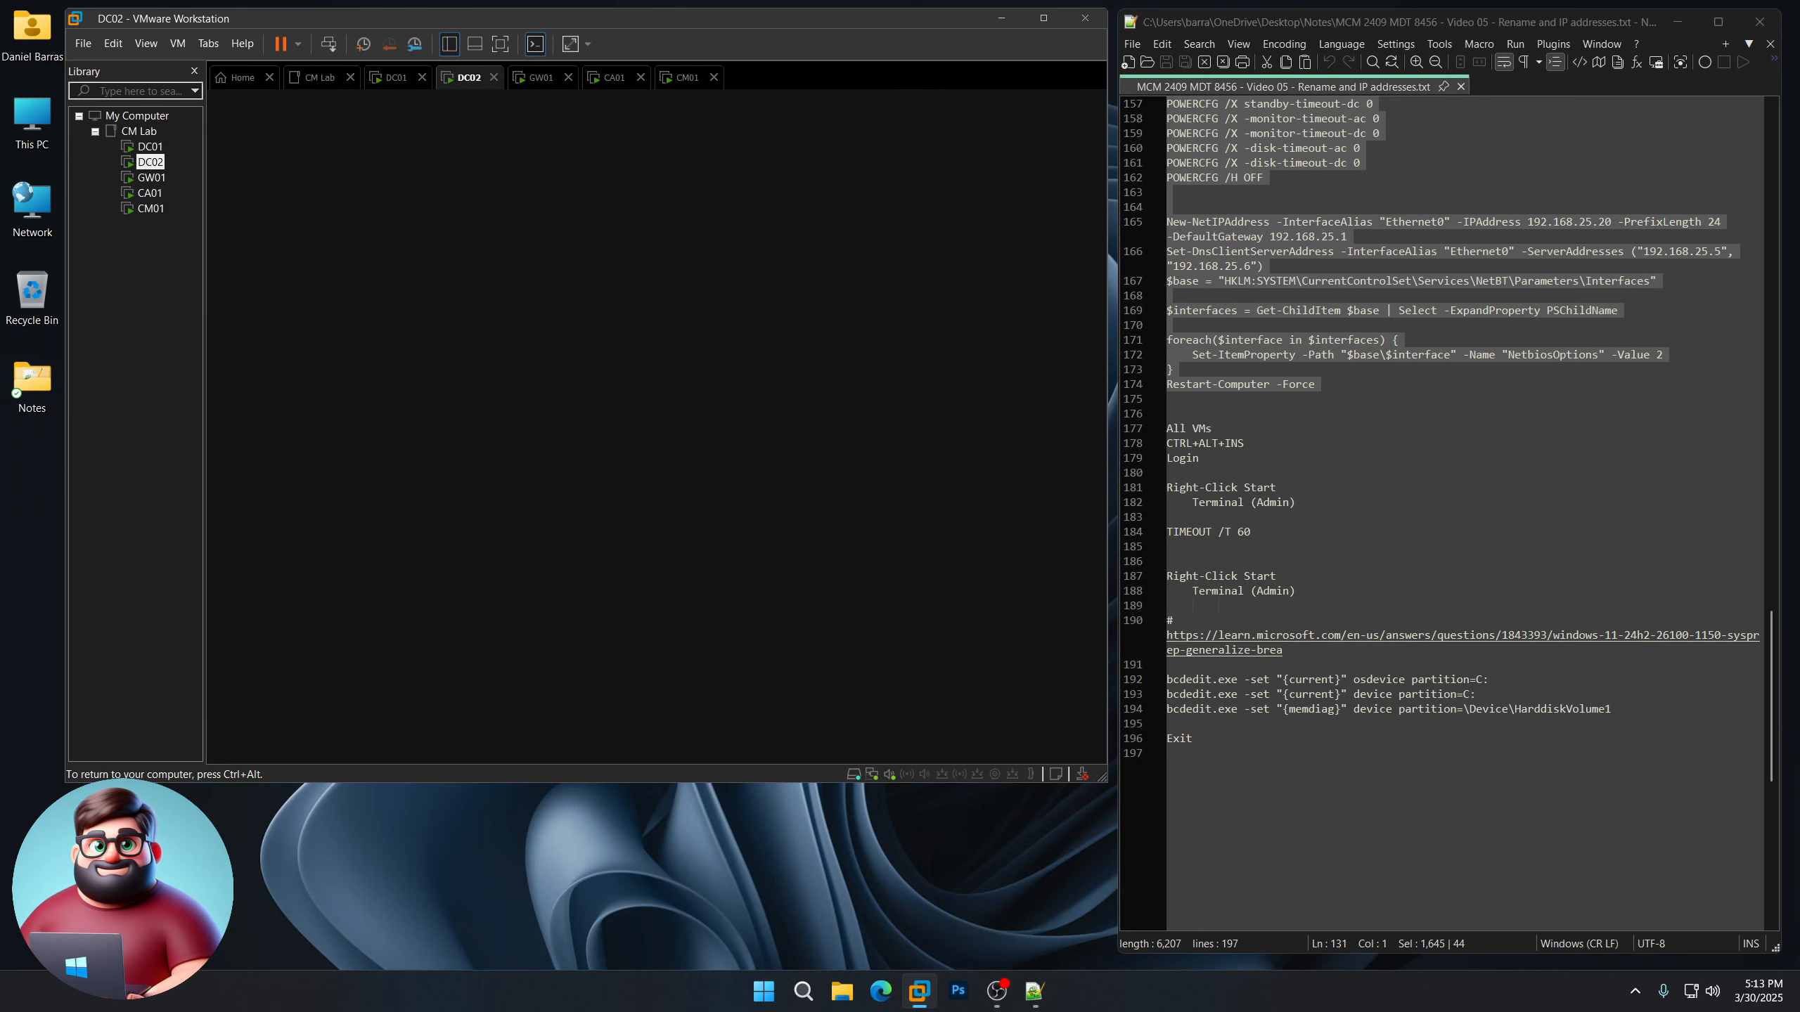
- Switch to GW01 and sign in as Administrator with the account password
click(150, 177)
key(ctrl+alt+Insert)
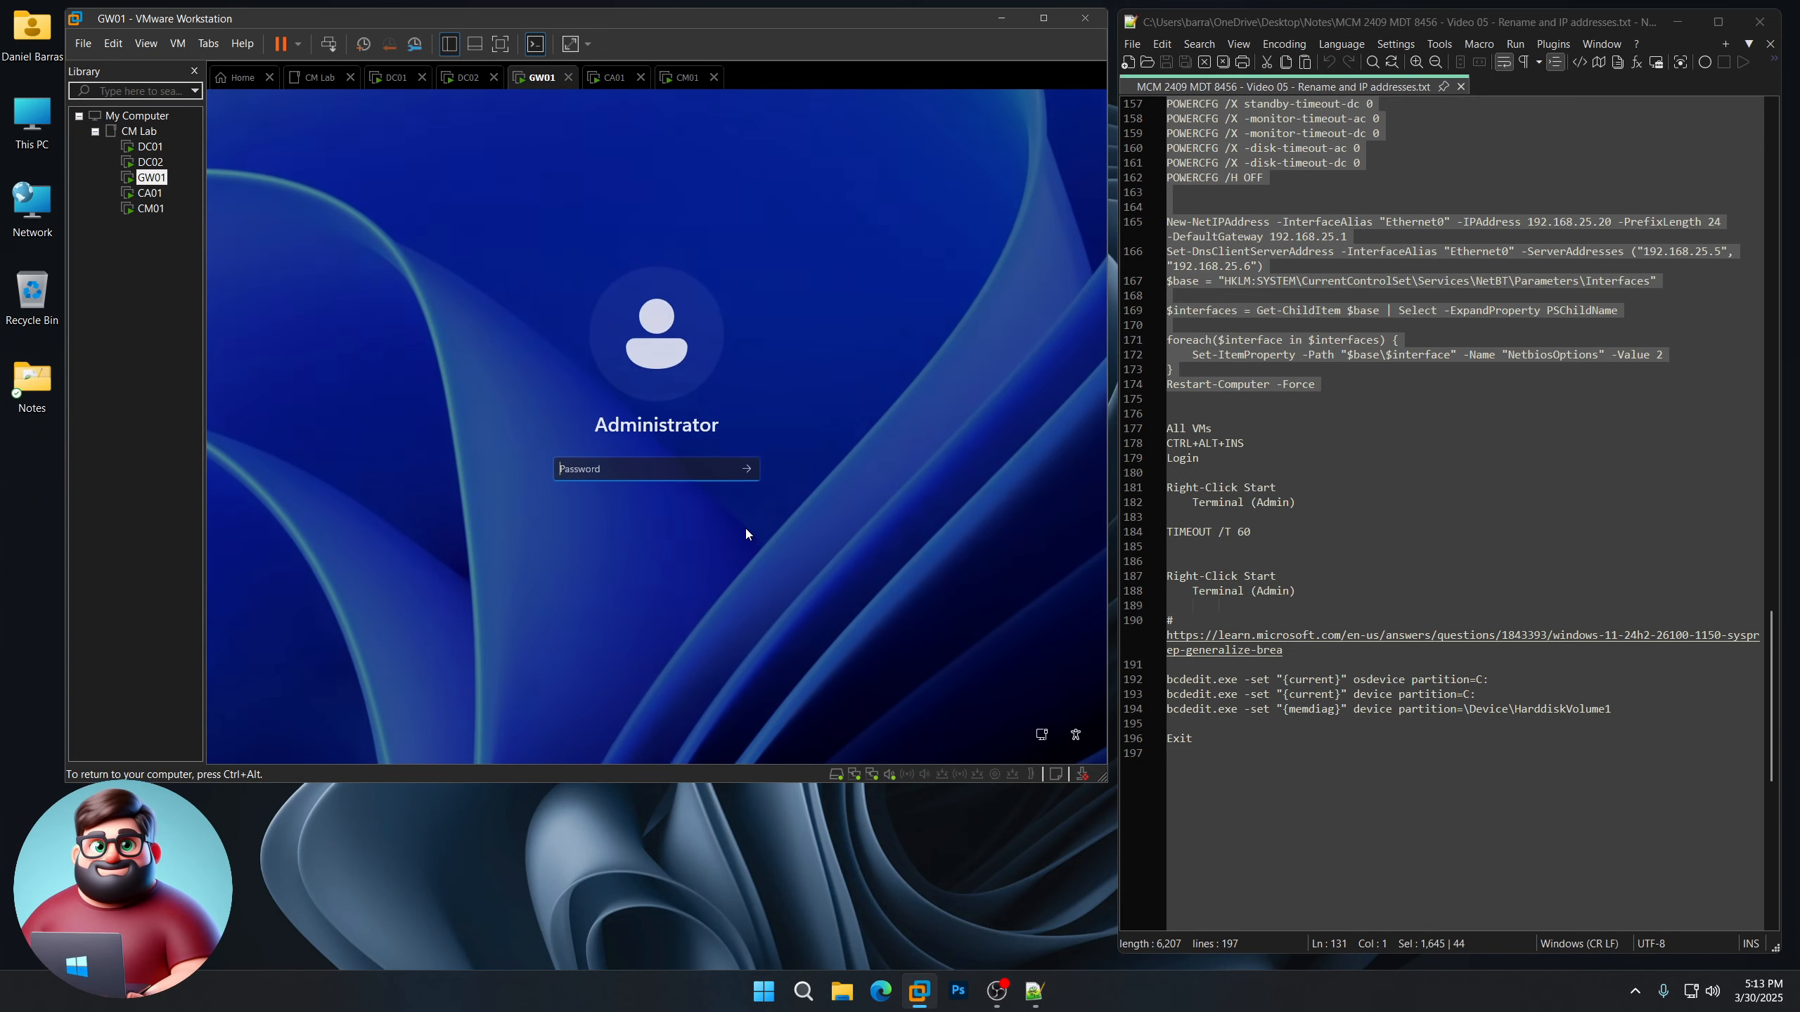
text(************)
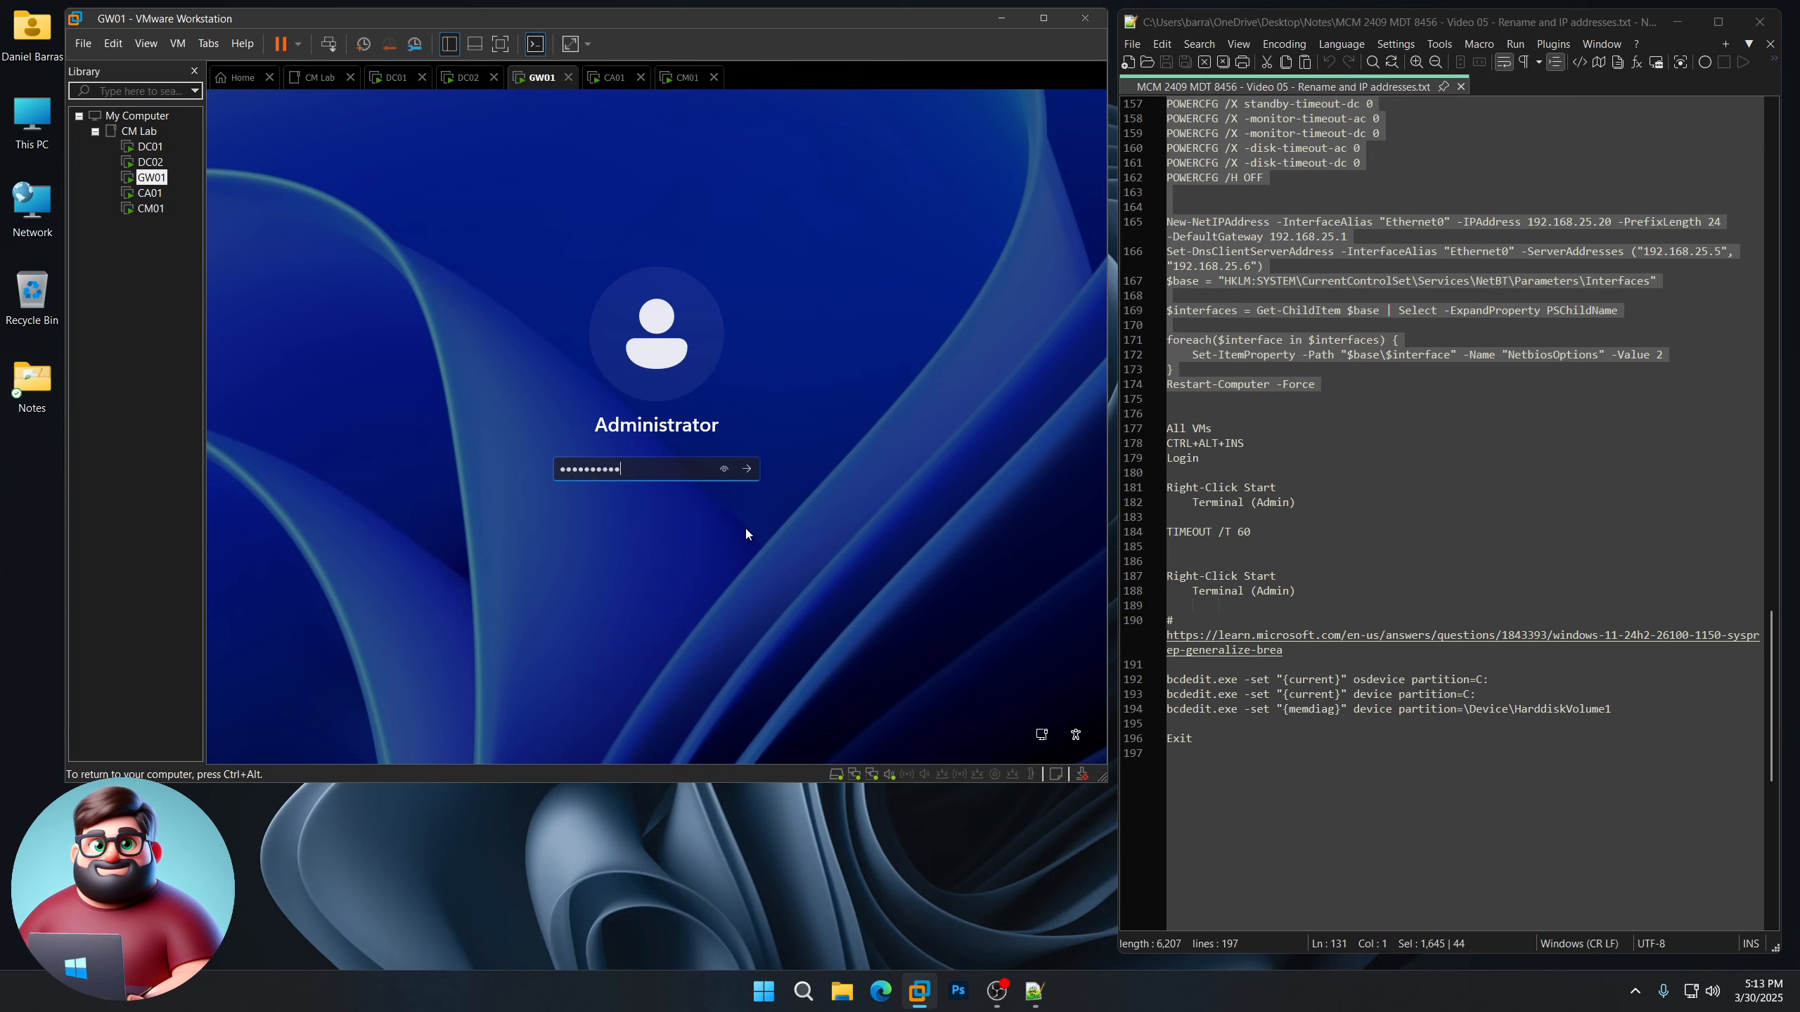
key(Return)
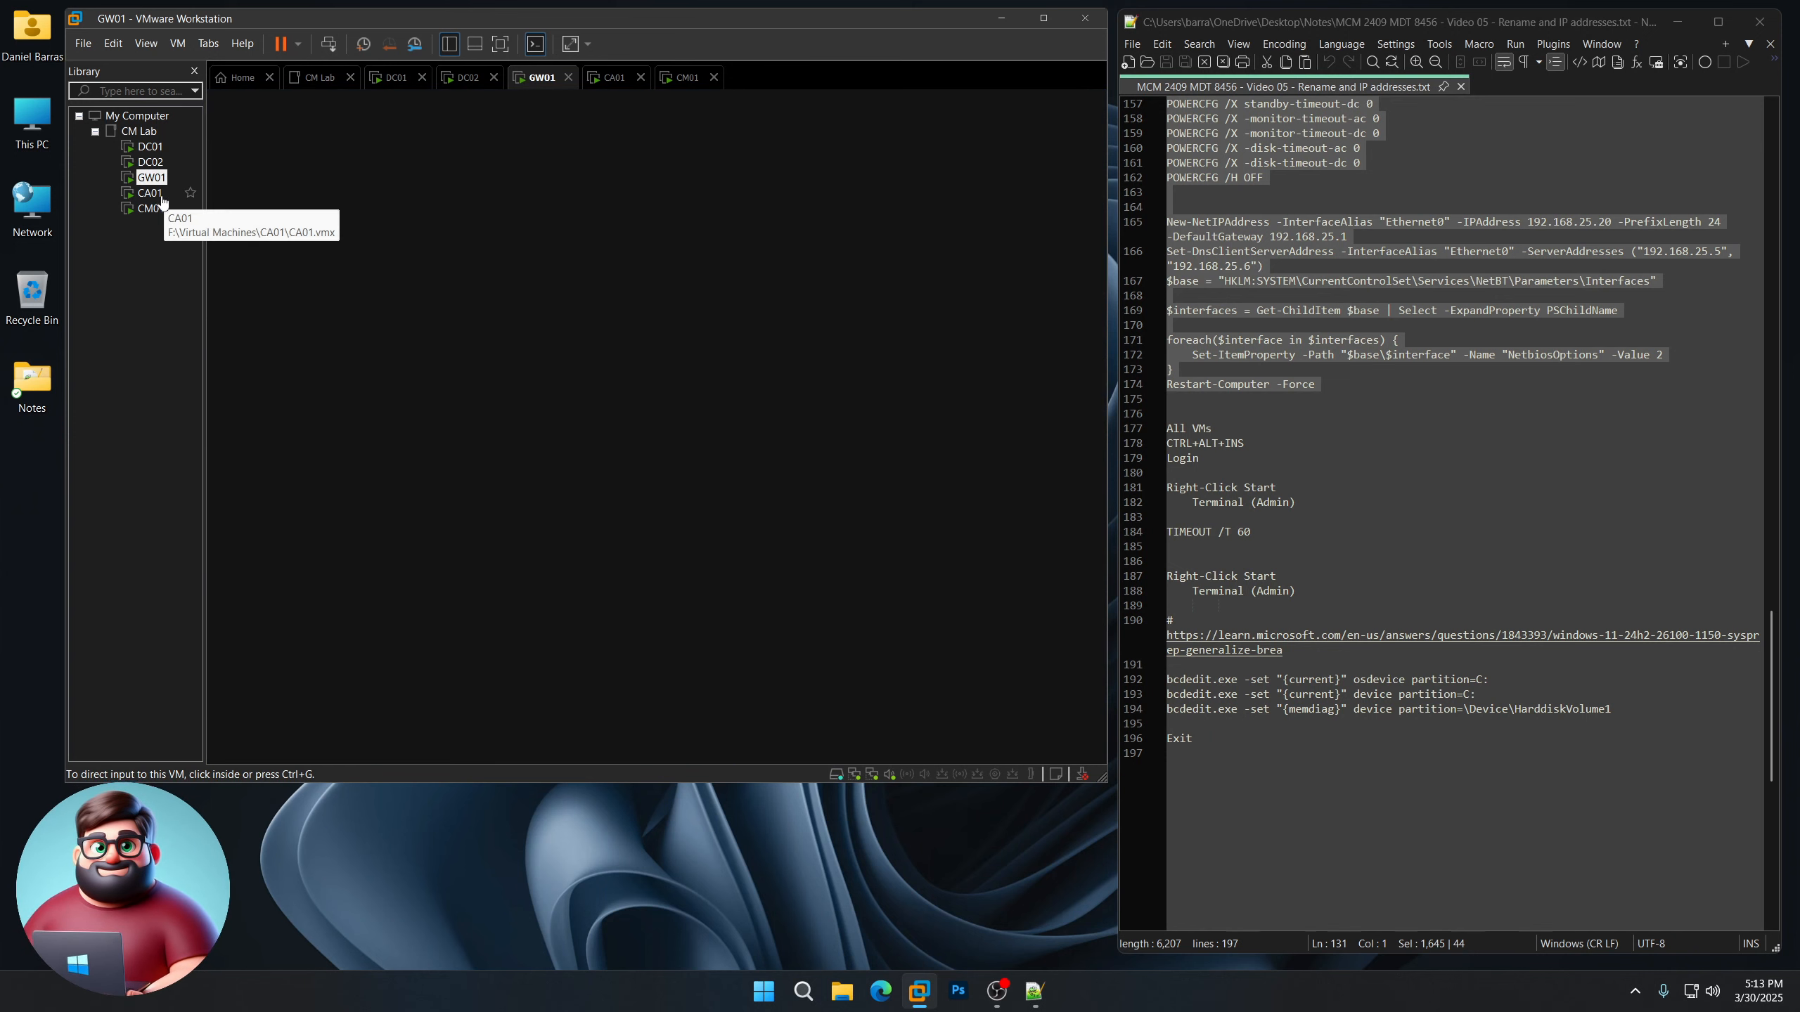
- Switch to CA01 and sign in as Administrator with the account password
click(150, 193)
key(ctrl+alt+Insert)
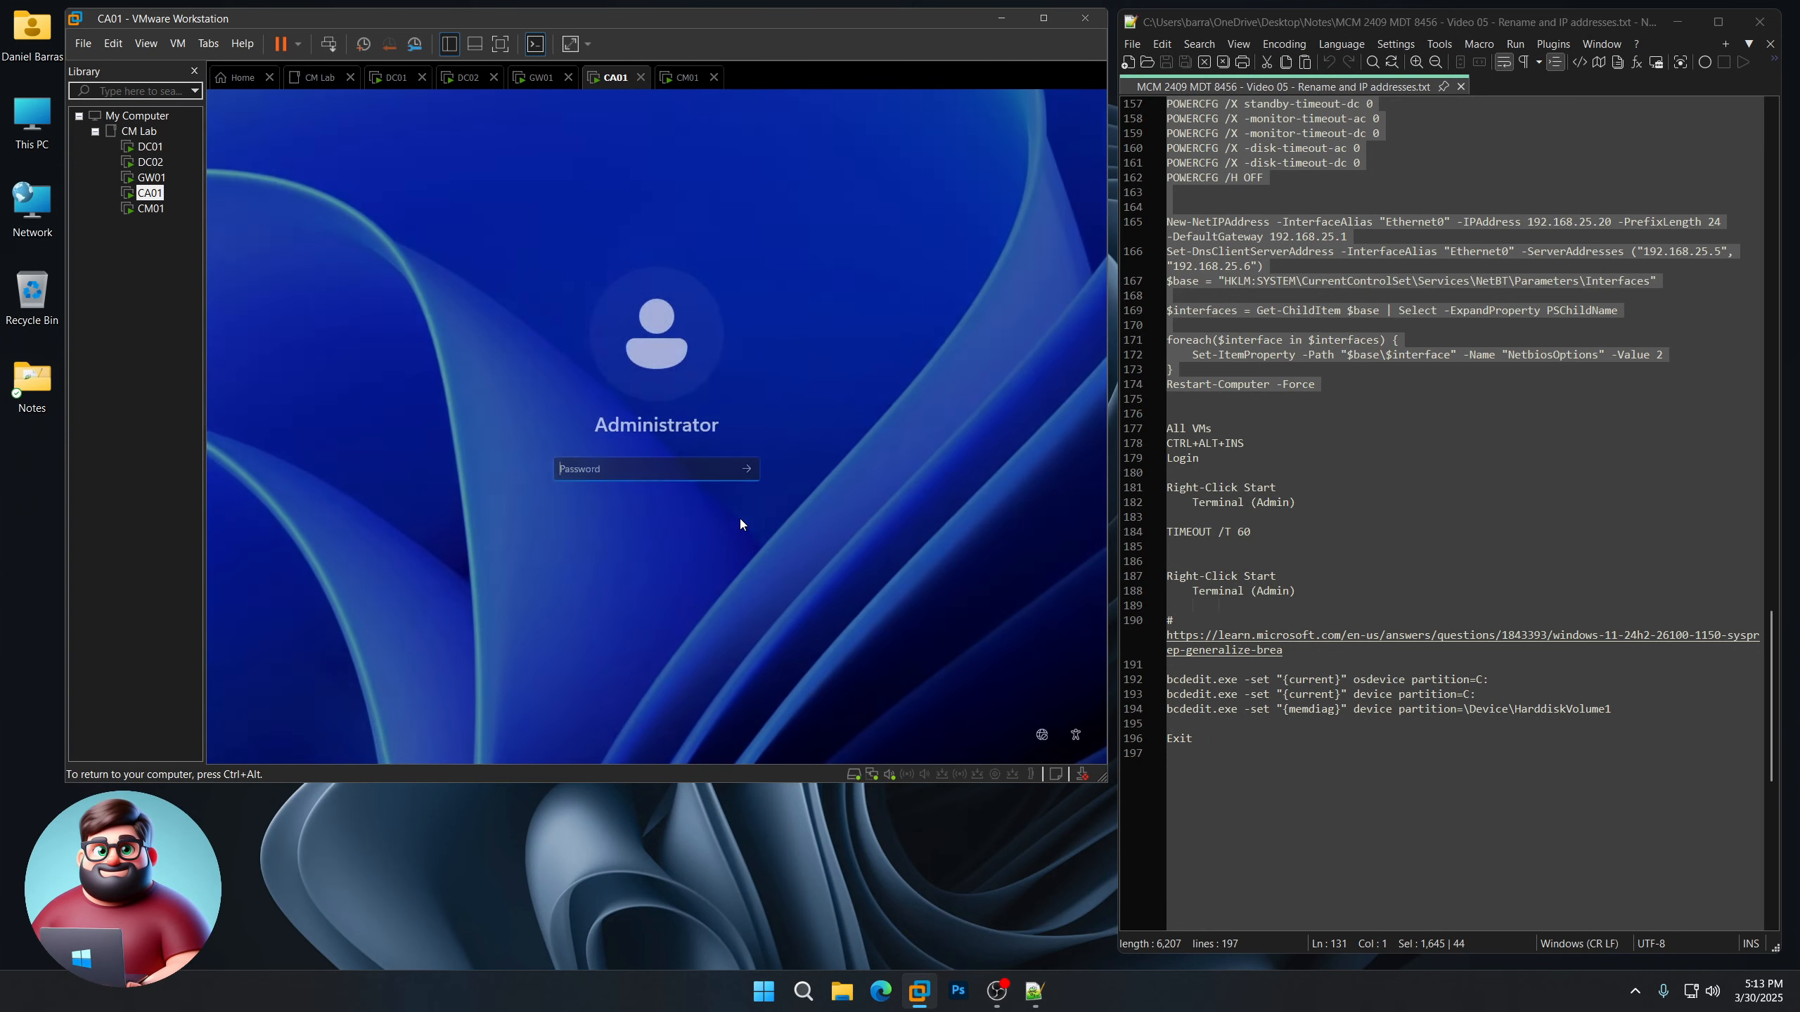
text(**************)
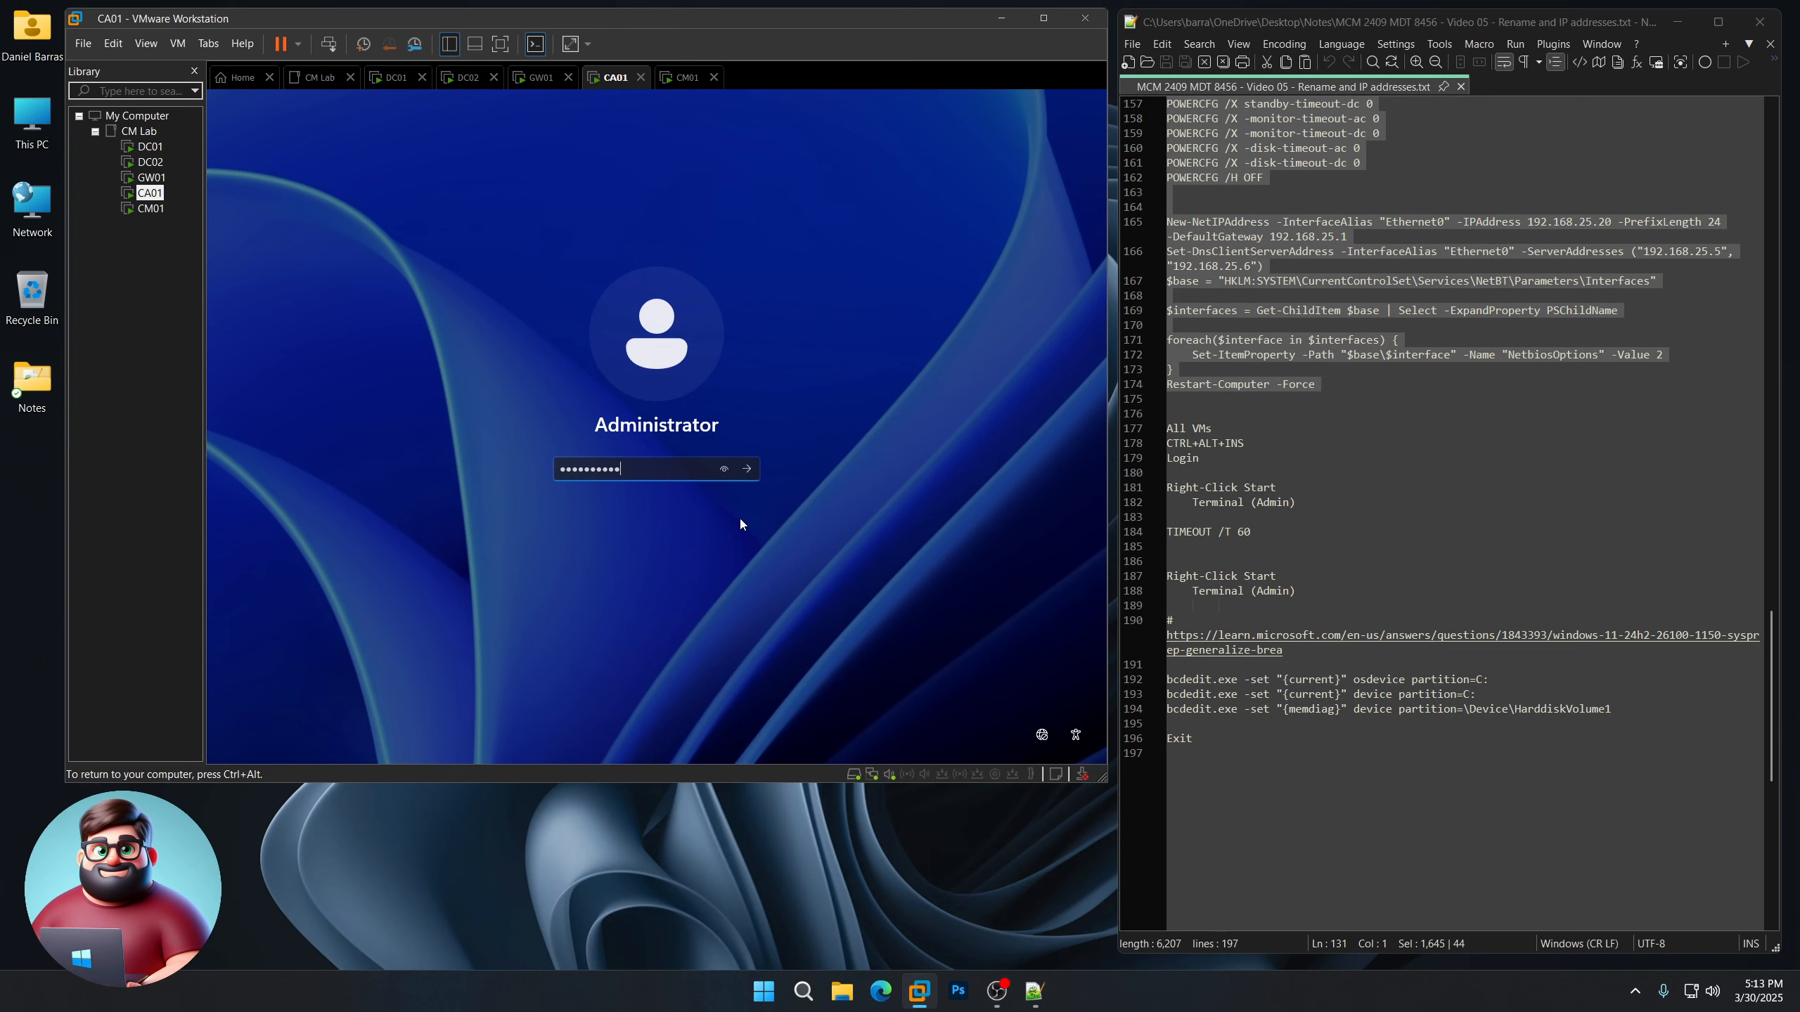
text(**)
key(Return)
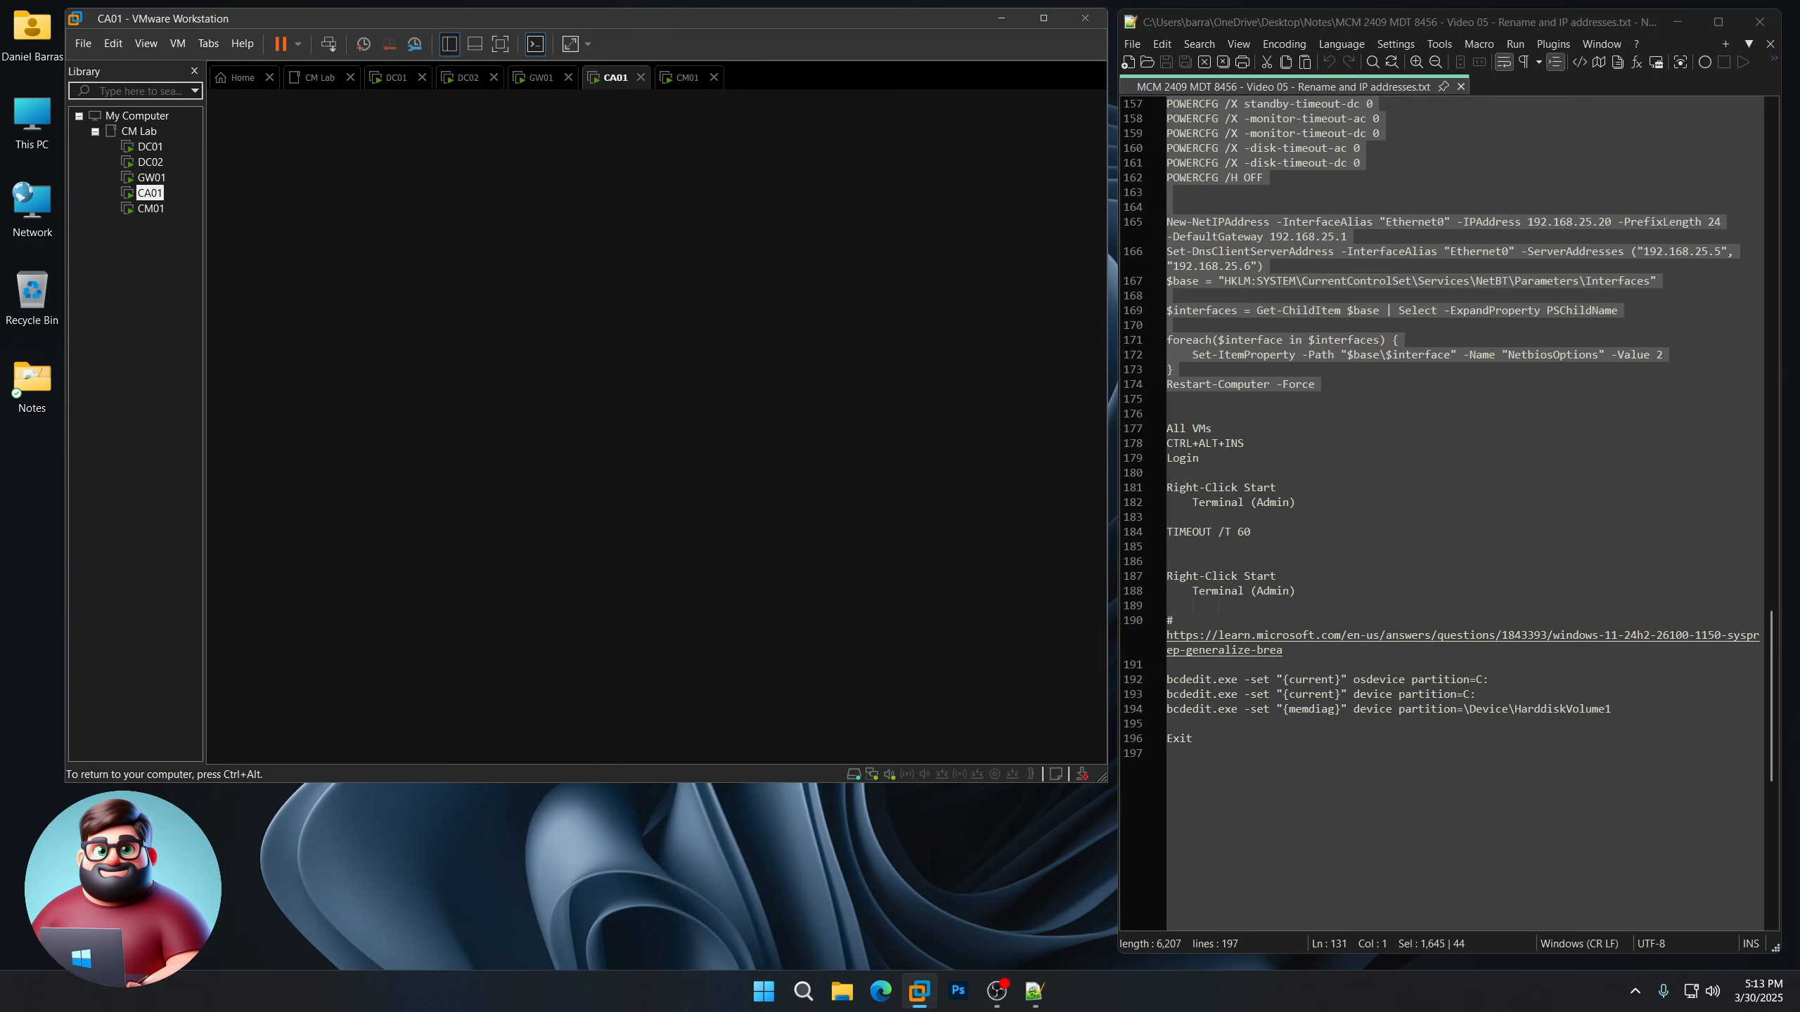
- Switch to CM01 and sign in as Administrator with the account password
click(151, 210)
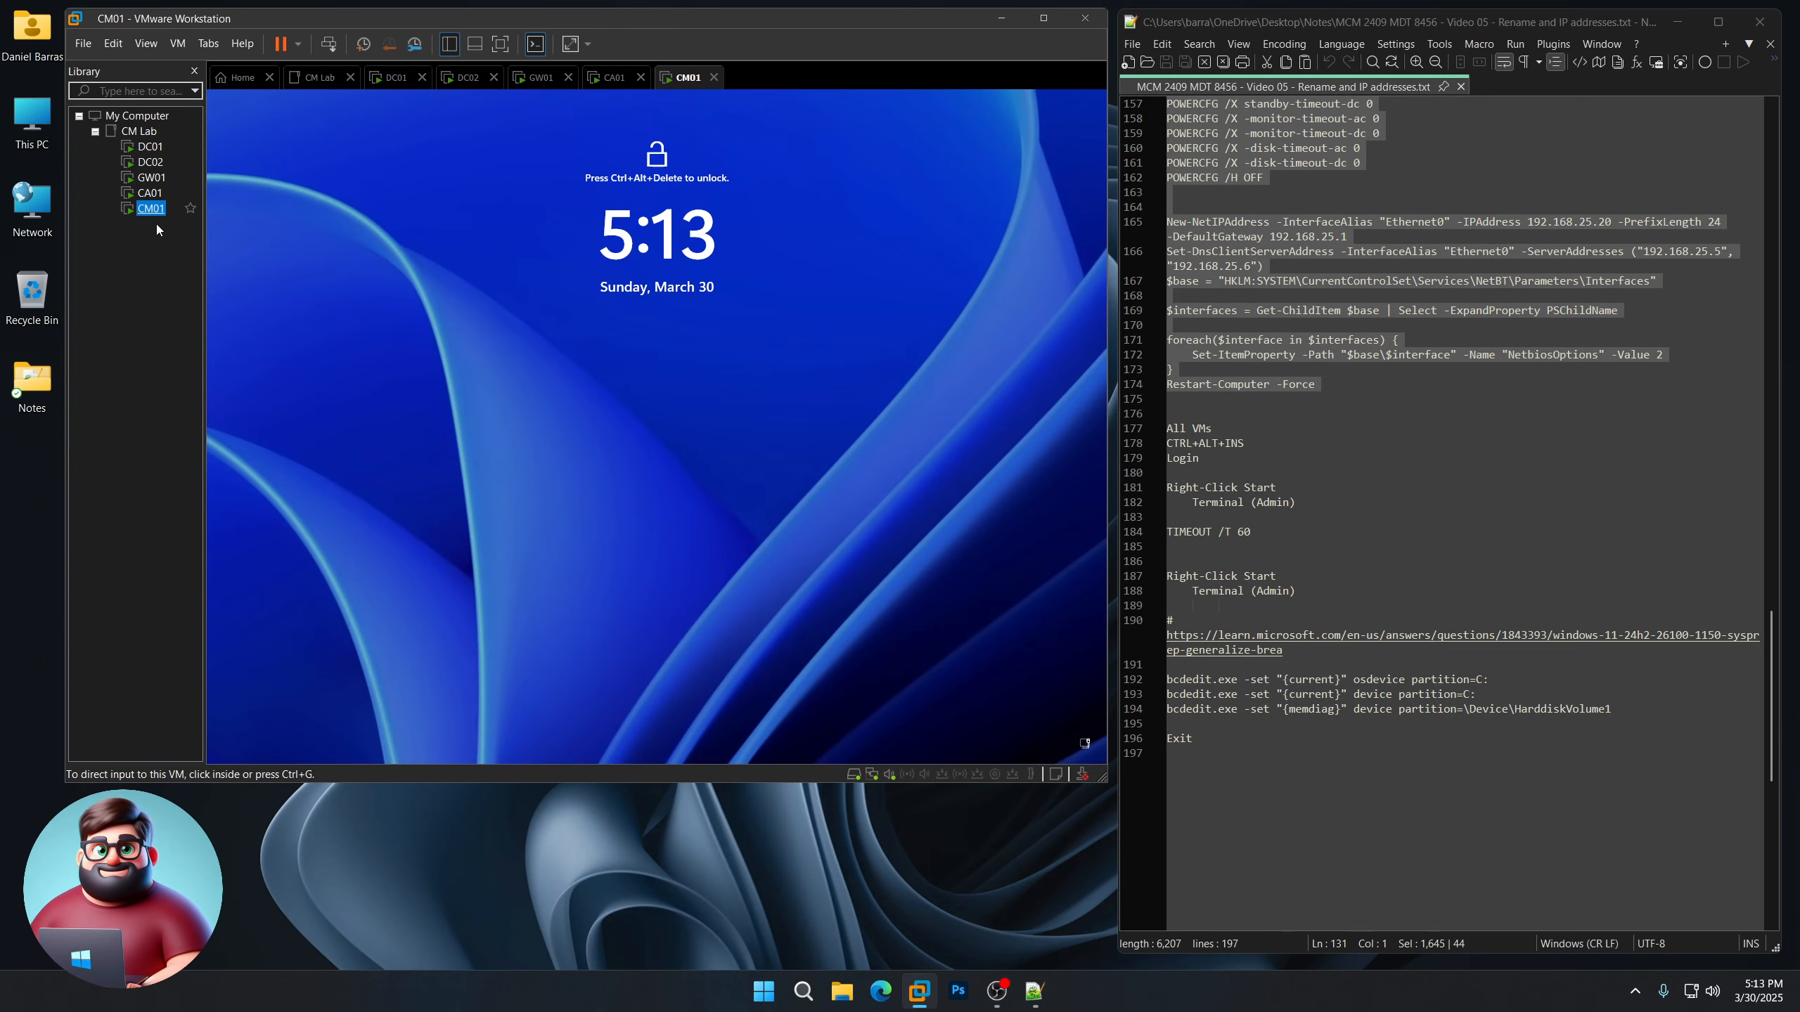
click(655, 507)
text(********)
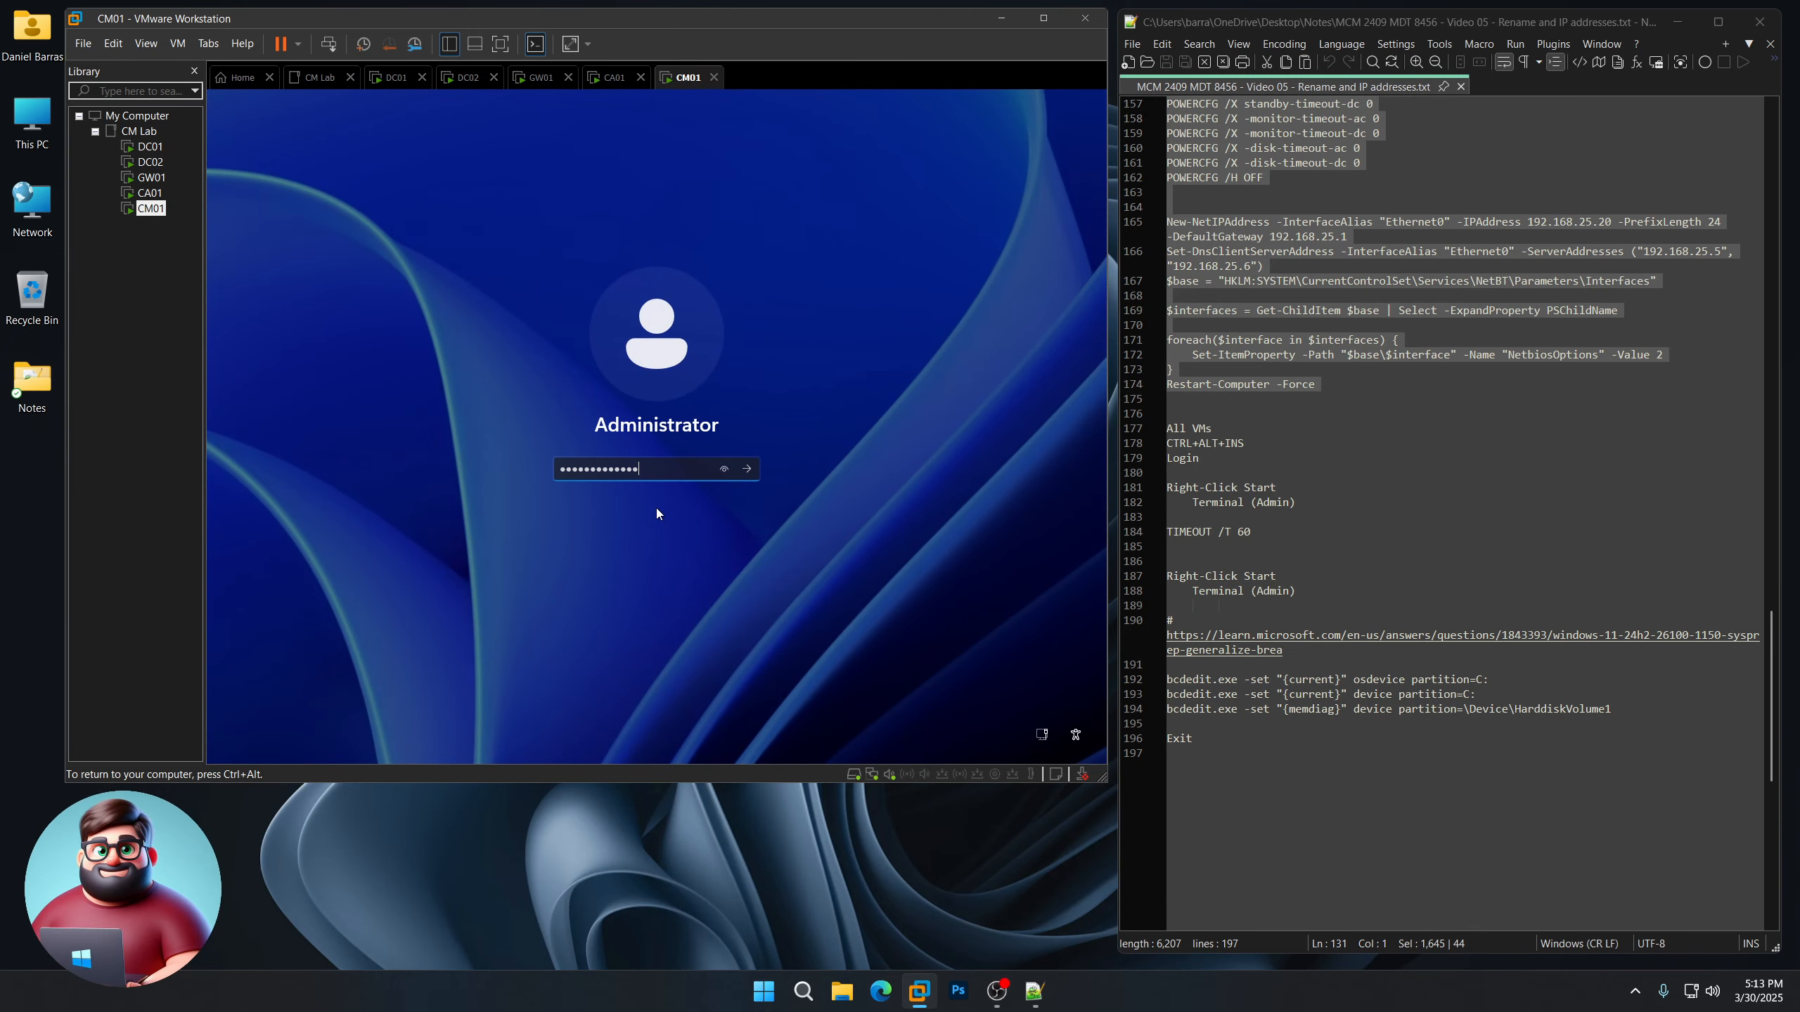
text(******)
key(Return)
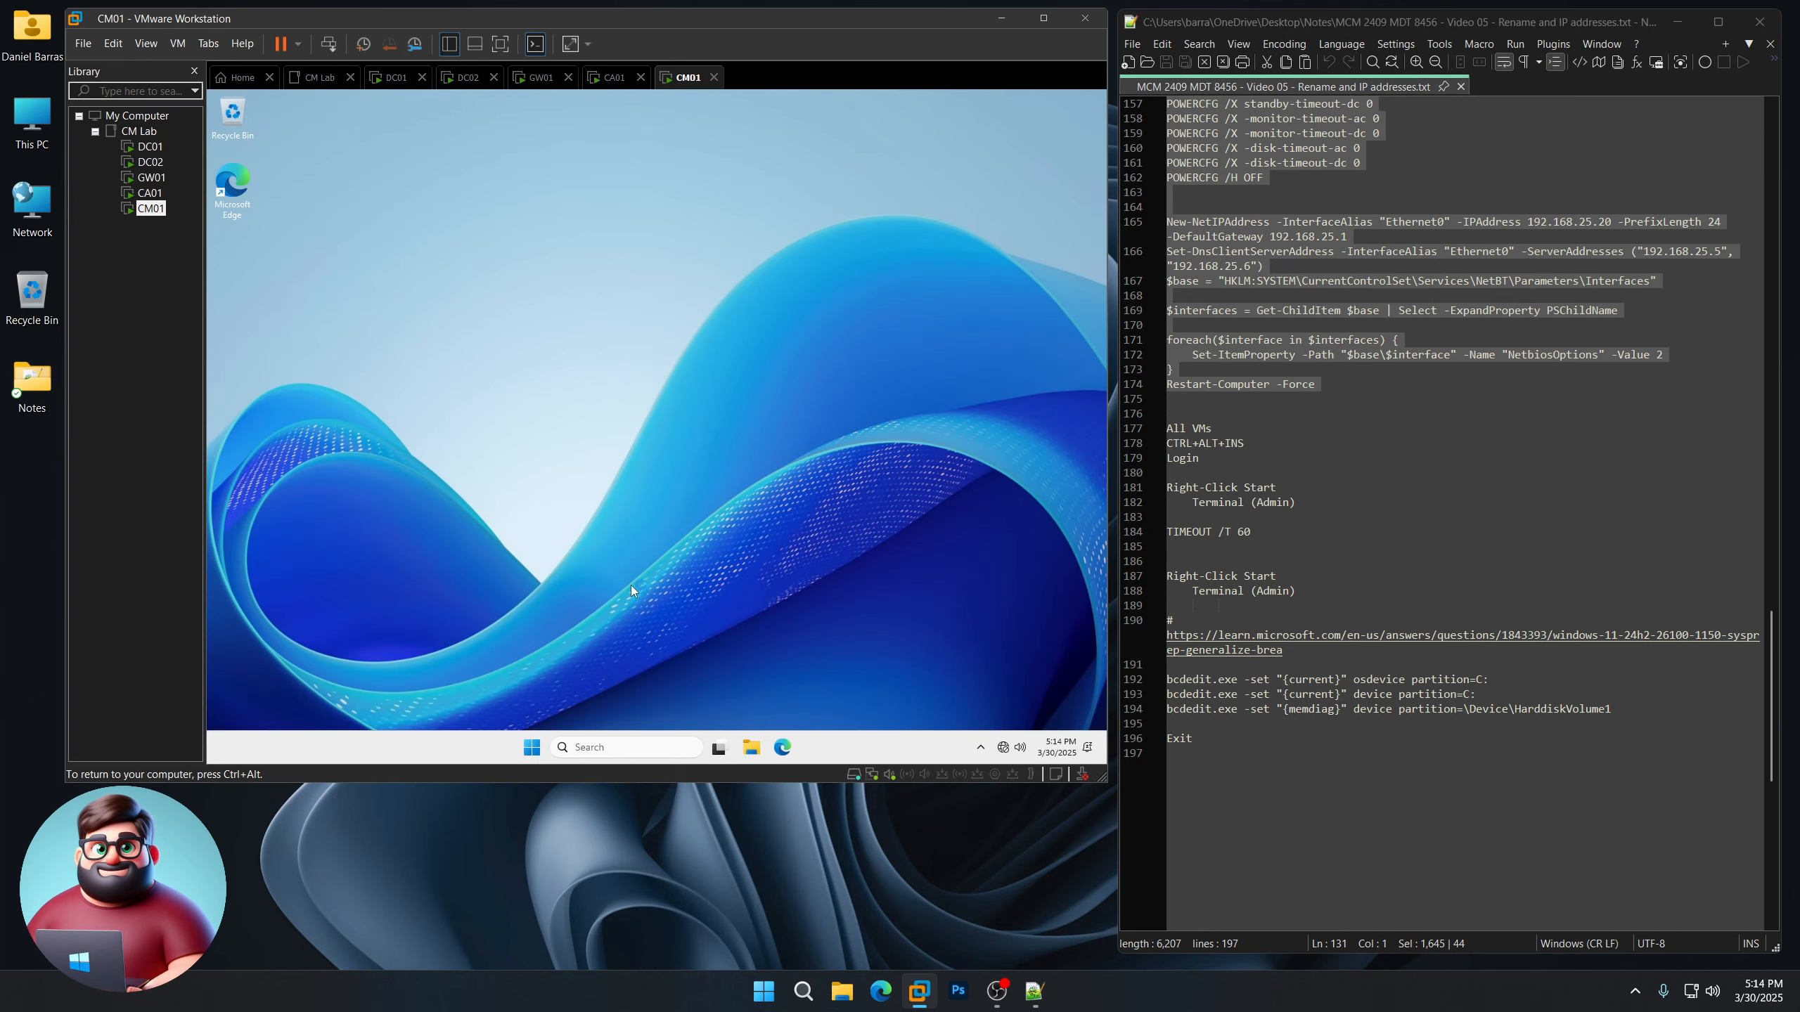
- Start a 60-second wait on CM01 by running TIMEOUT /T 60 from the Run dialog
right_click(531, 746)
click(512, 663)
text(T)
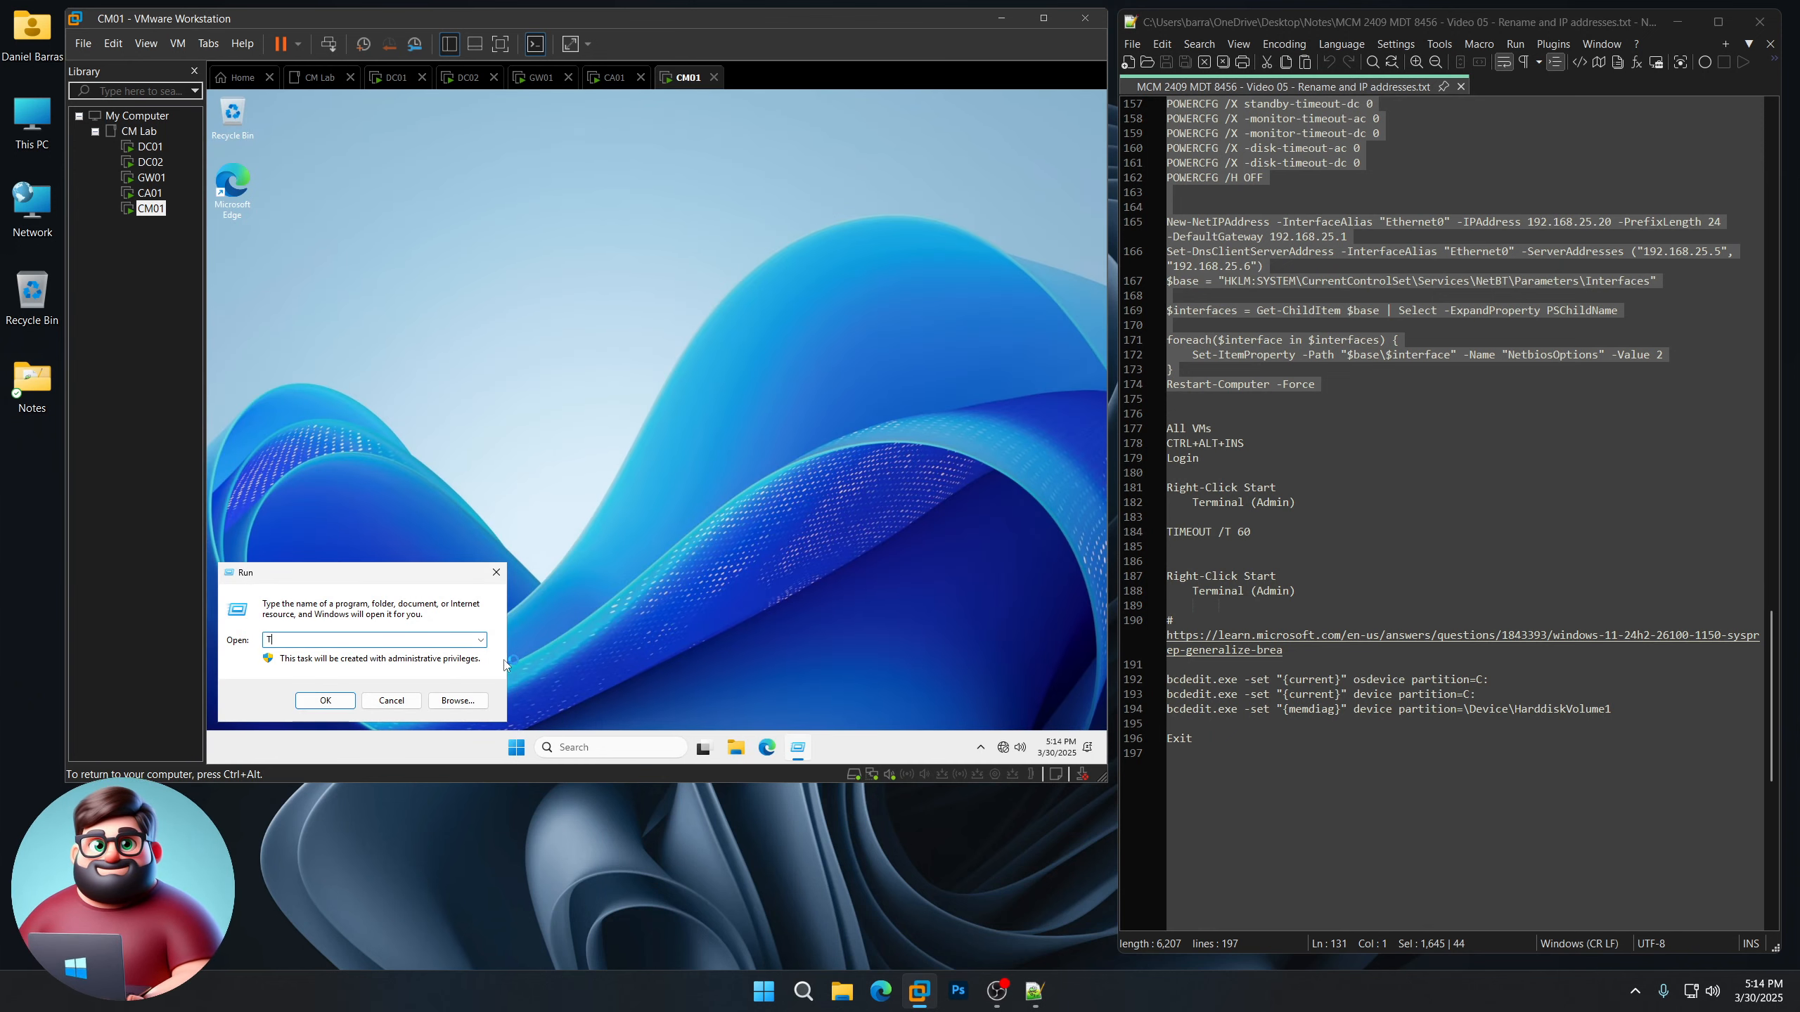
text(IMEOUT /T 60)
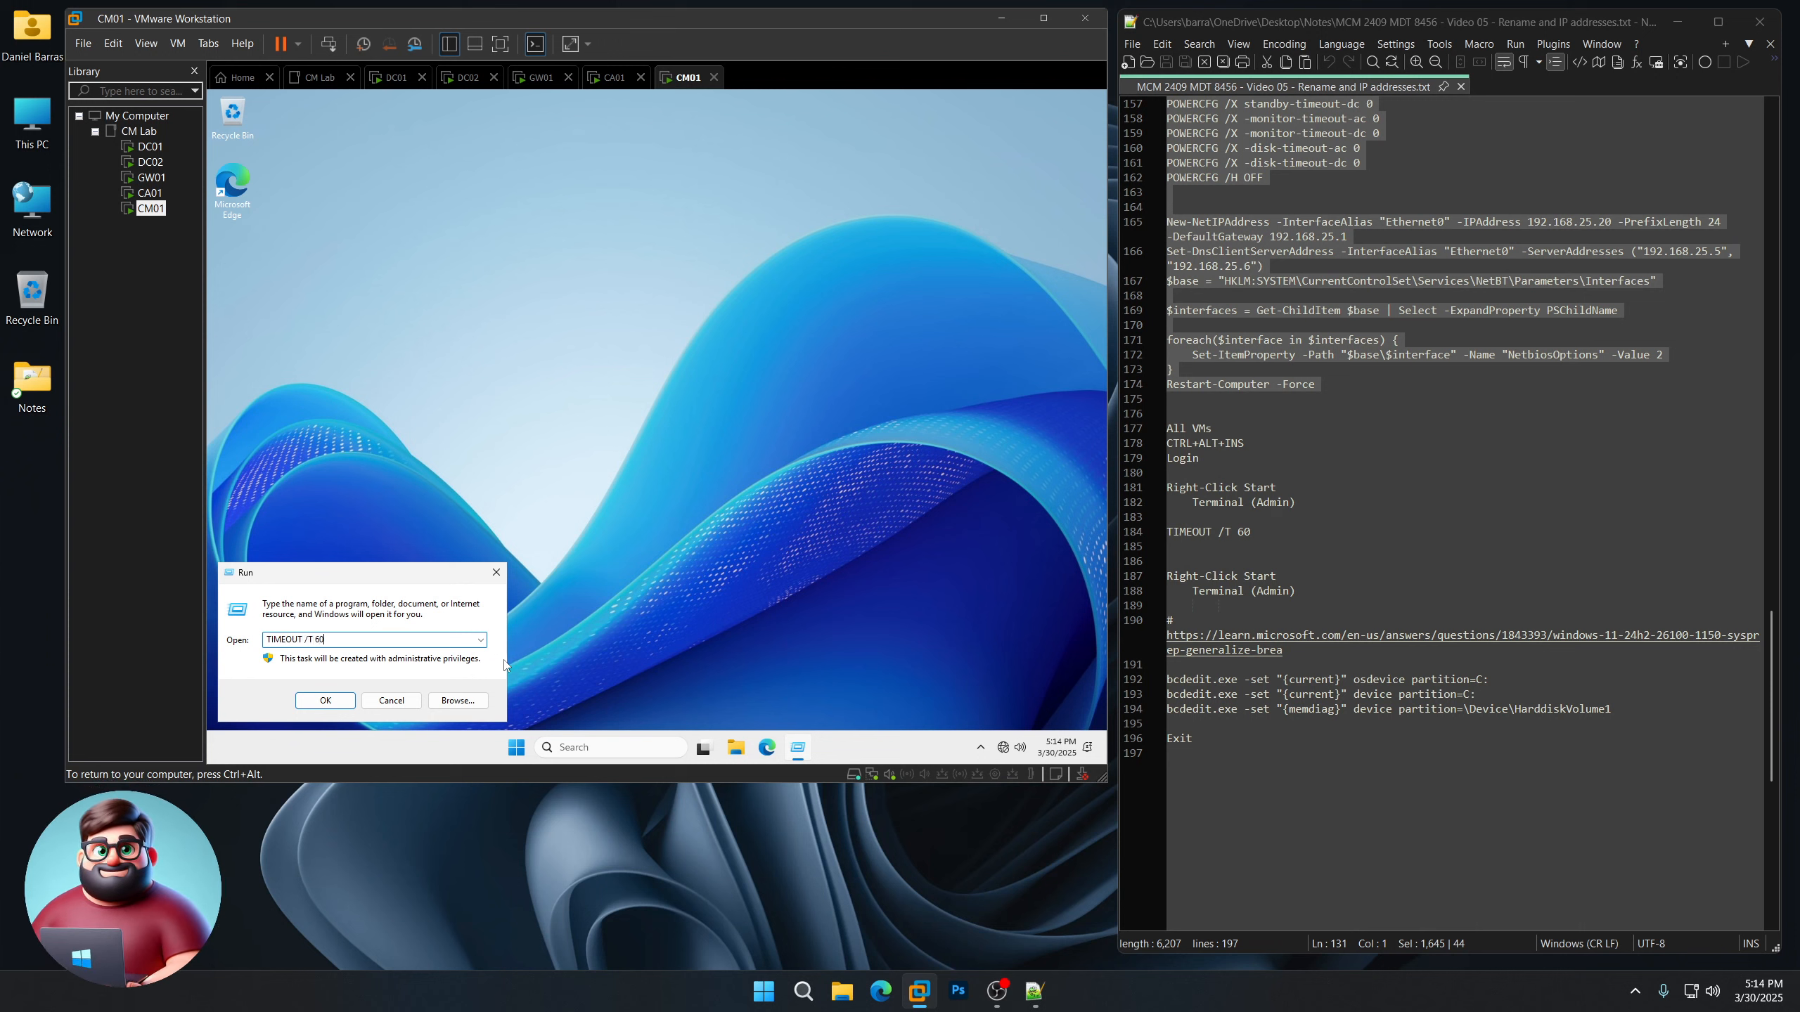
key(Return)
drag(716, 226, 677, 217)
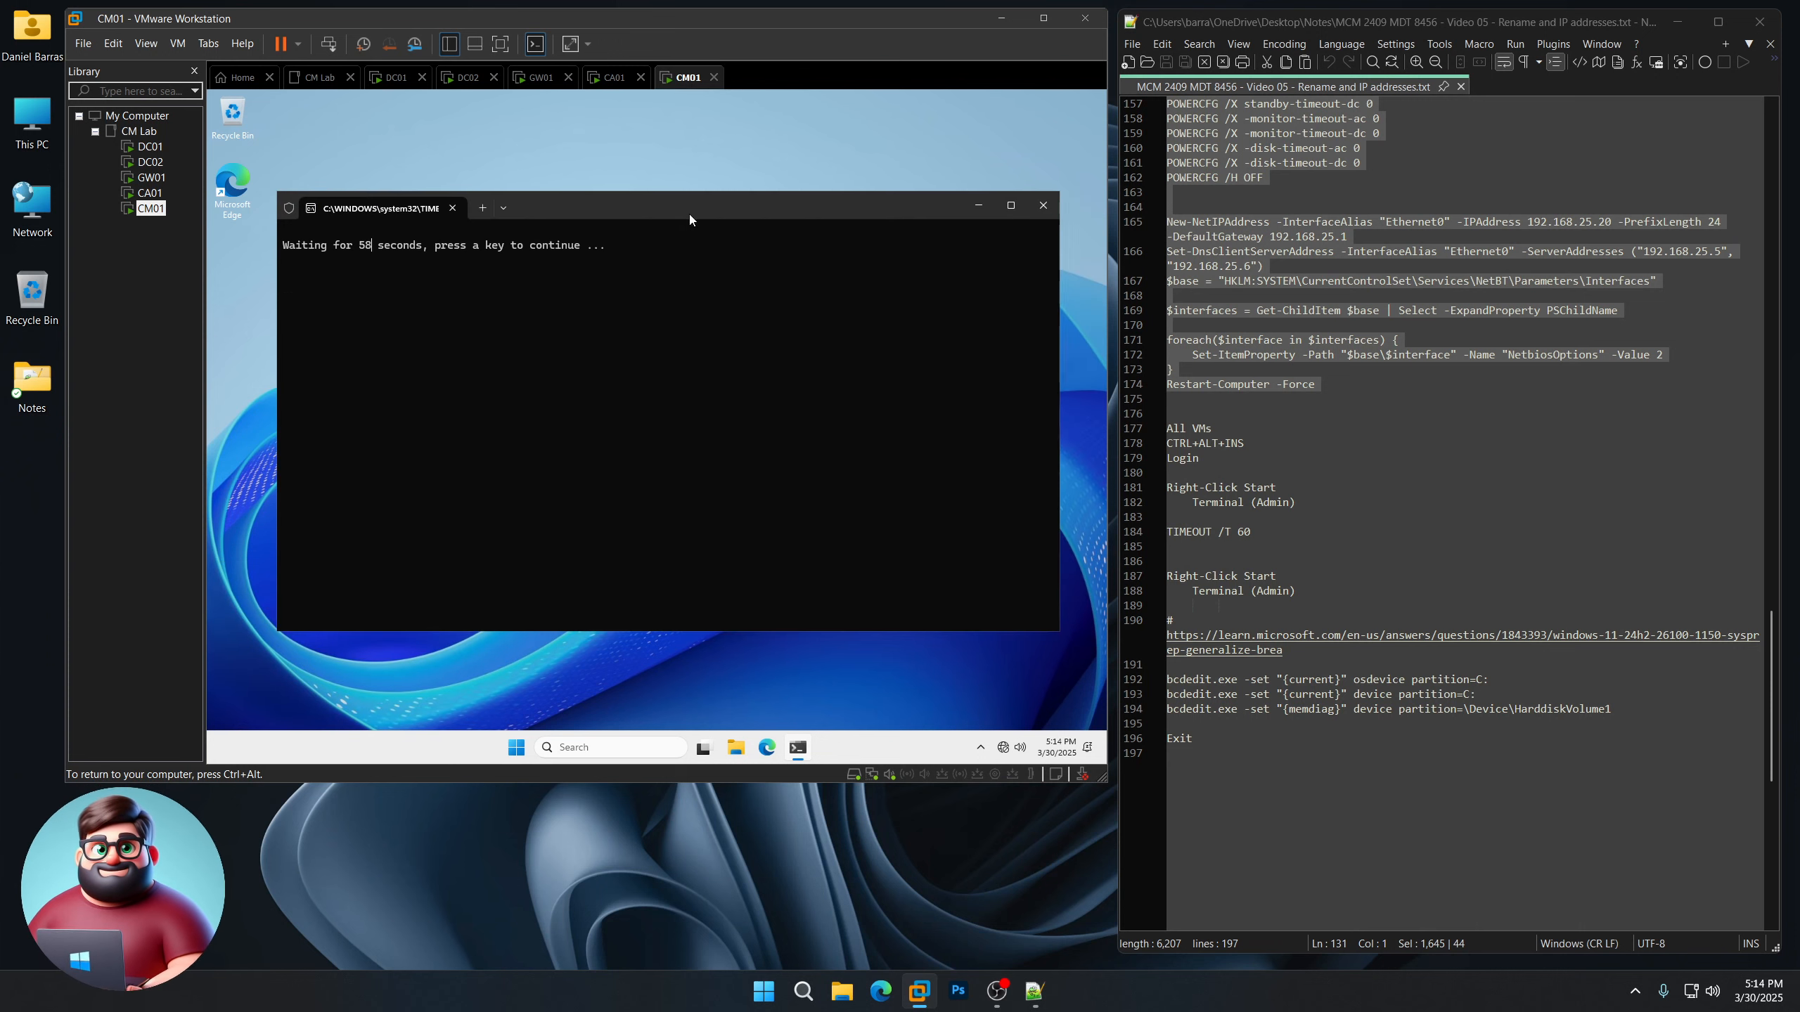
- Open the Microsoft Learn link from the notes, narrow the browser window and read the SysPrep /generalize BitLocker question title
click(1304, 591)
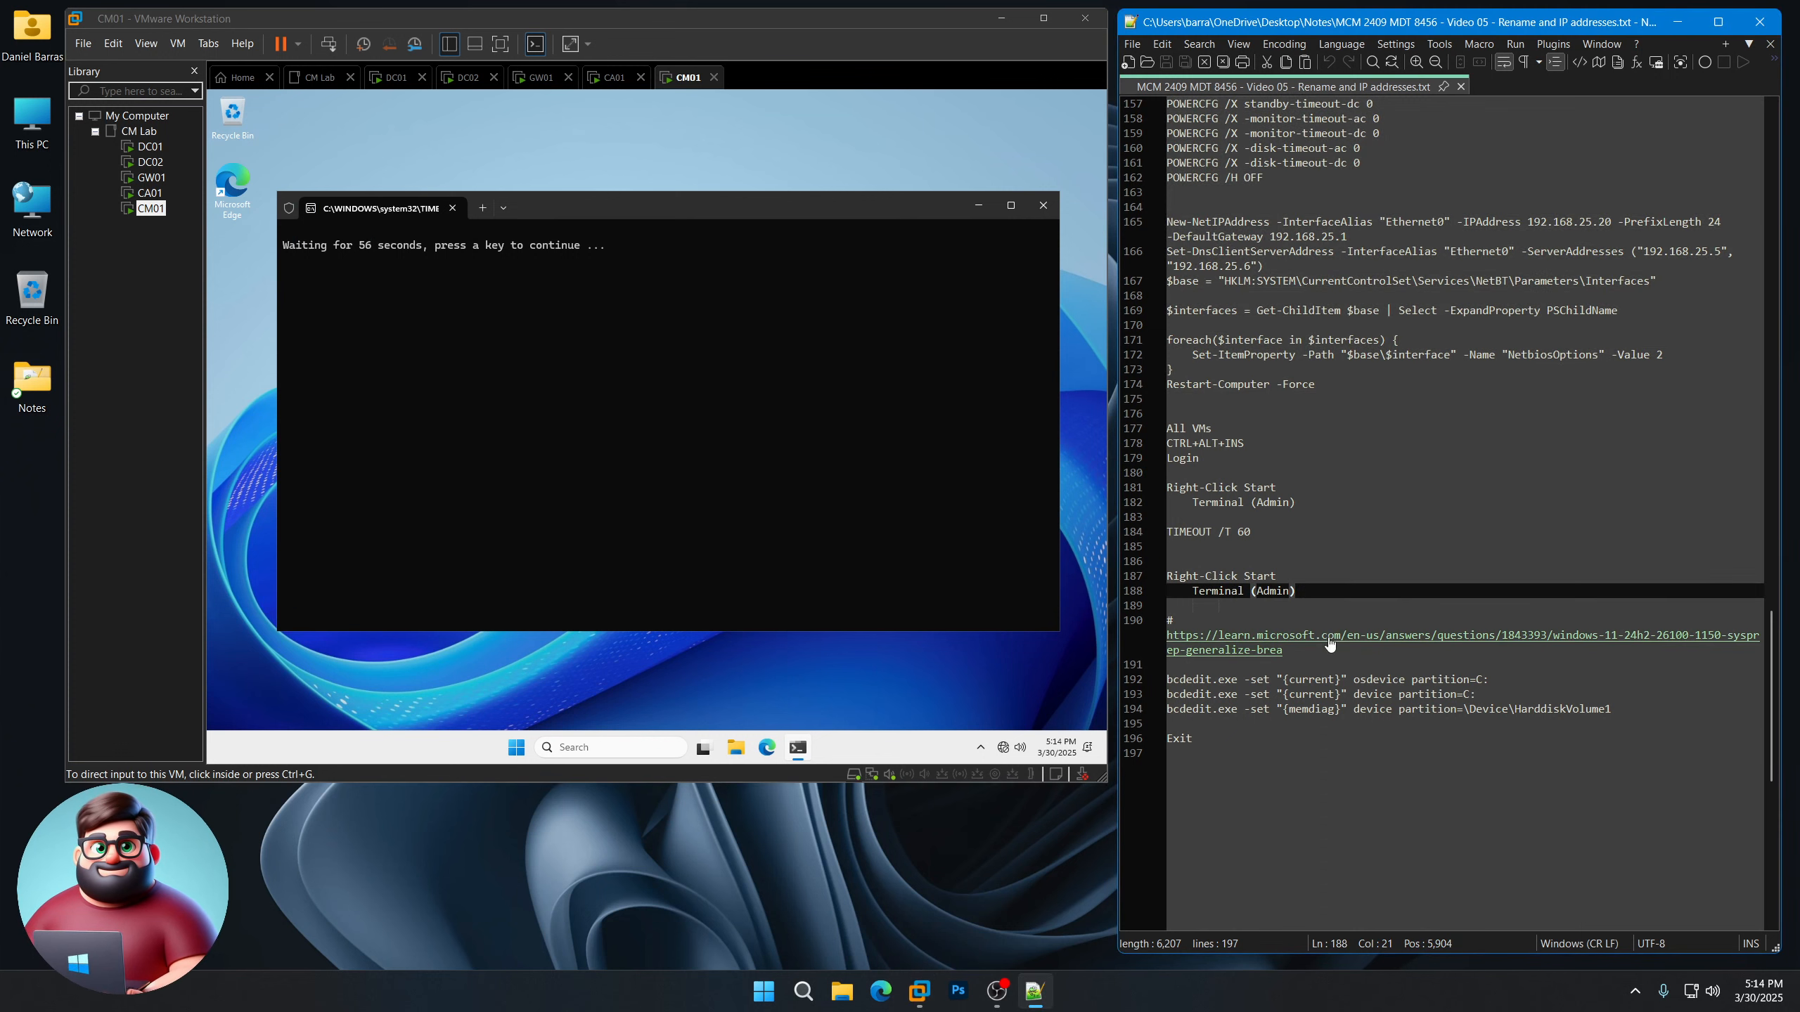
double_click(1269, 643)
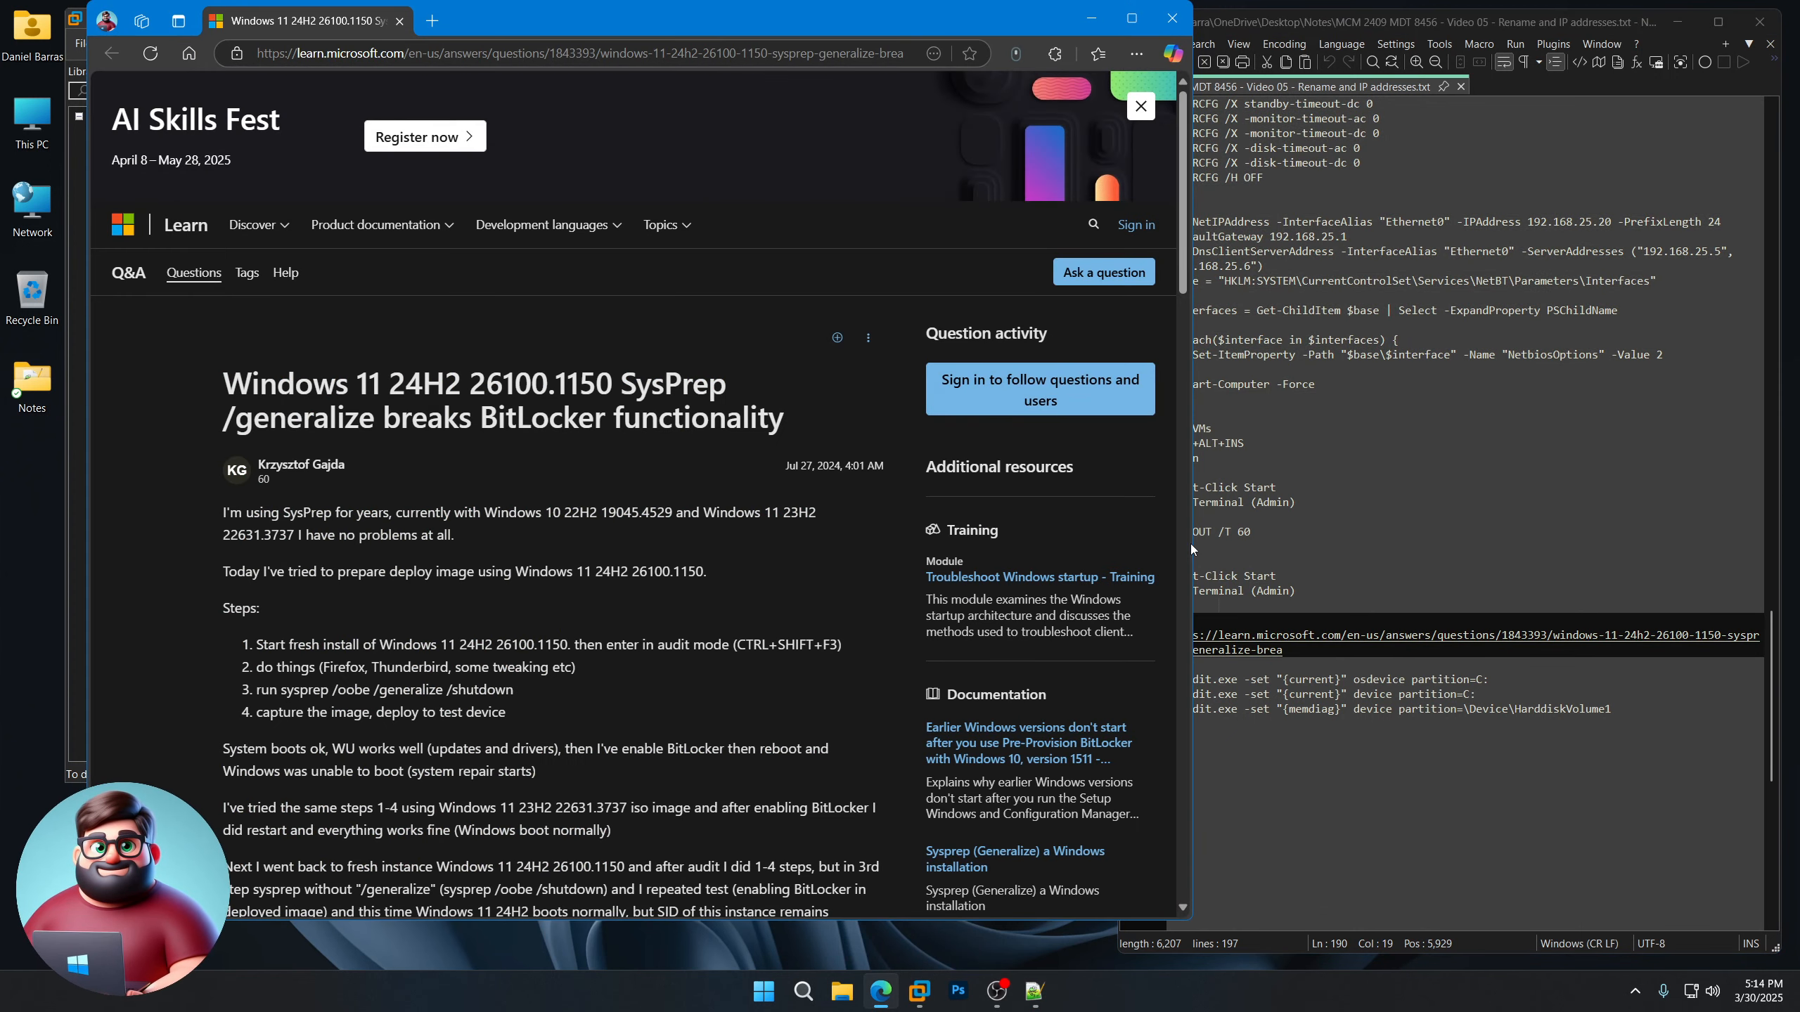
drag(1194, 552, 1005, 557)
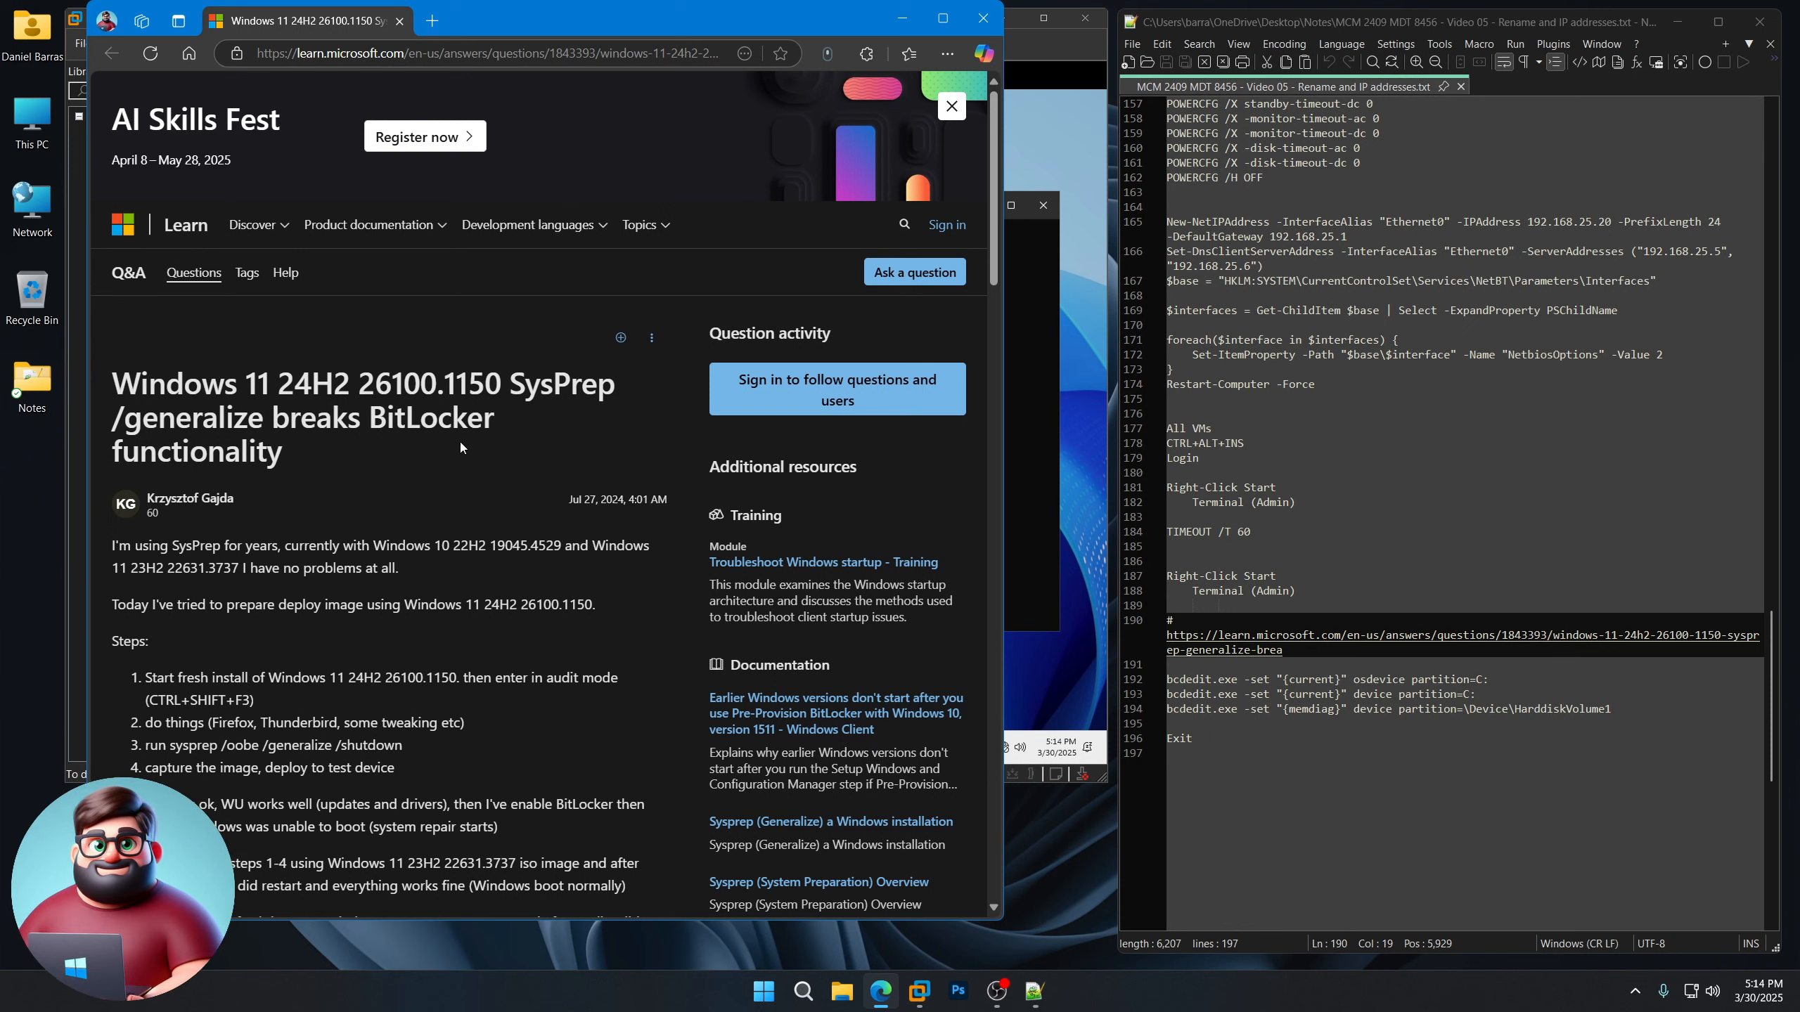
drag(279, 386, 333, 388)
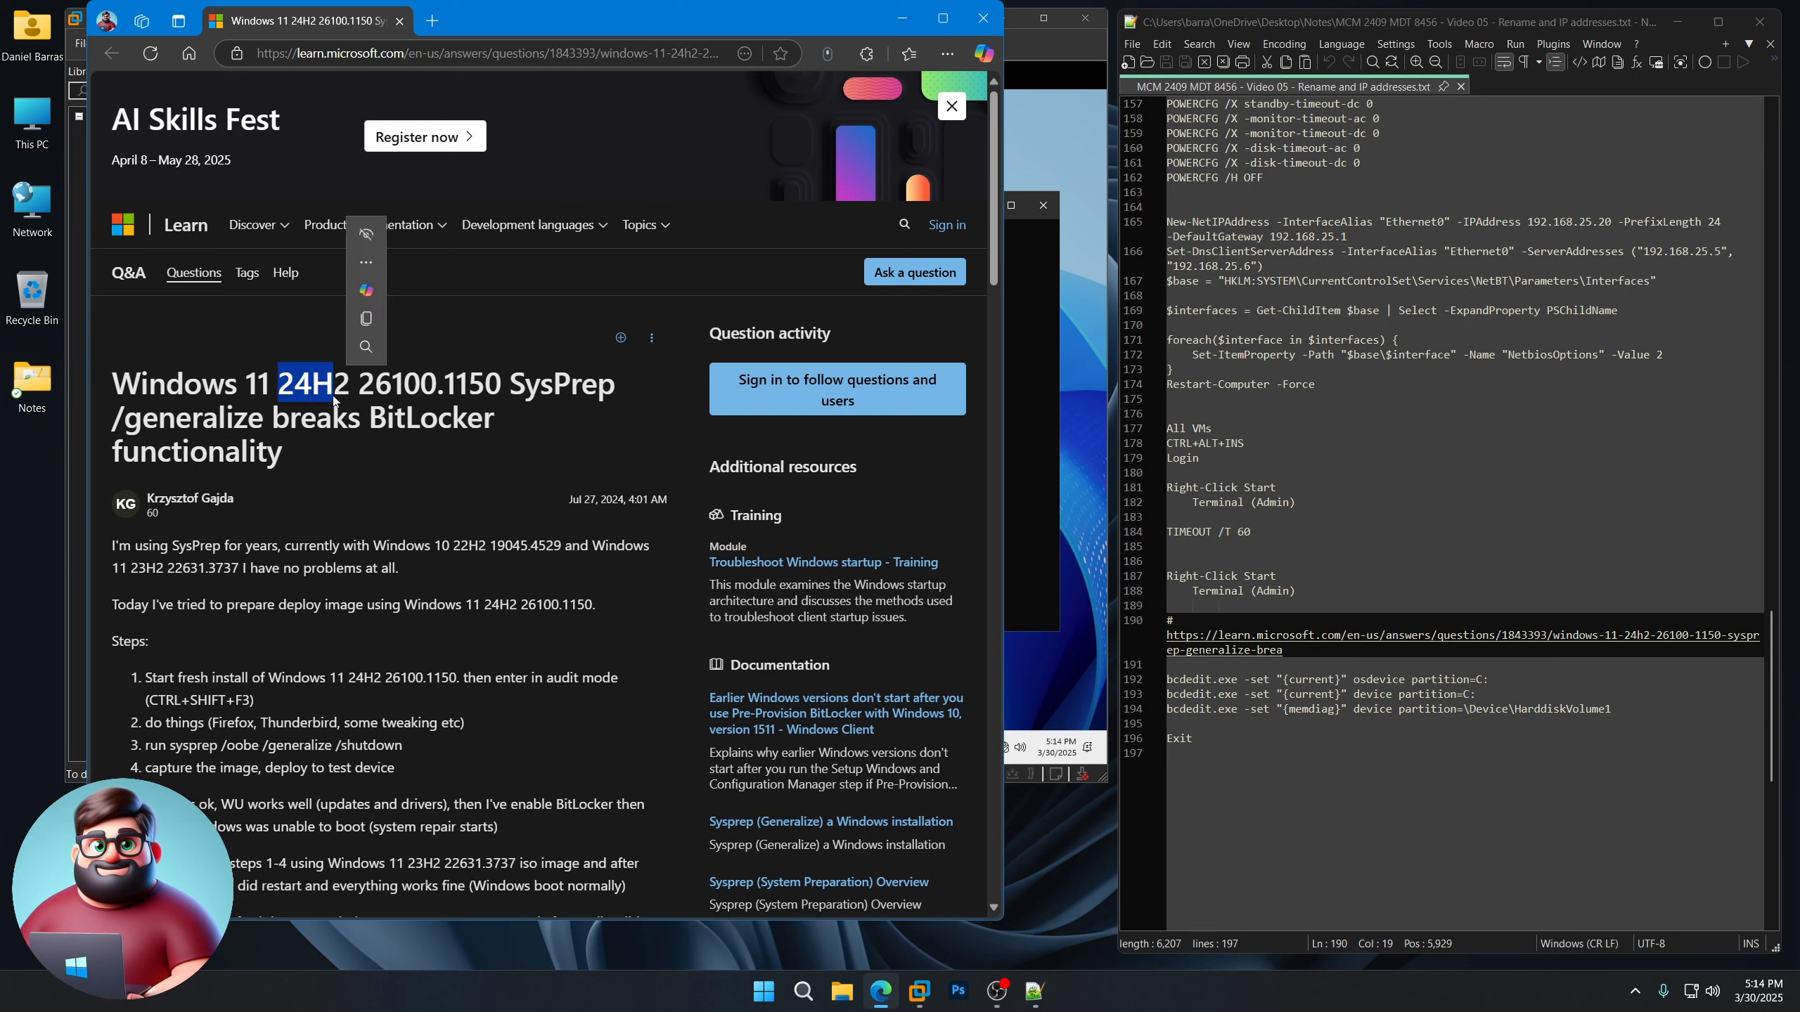
click(406, 443)
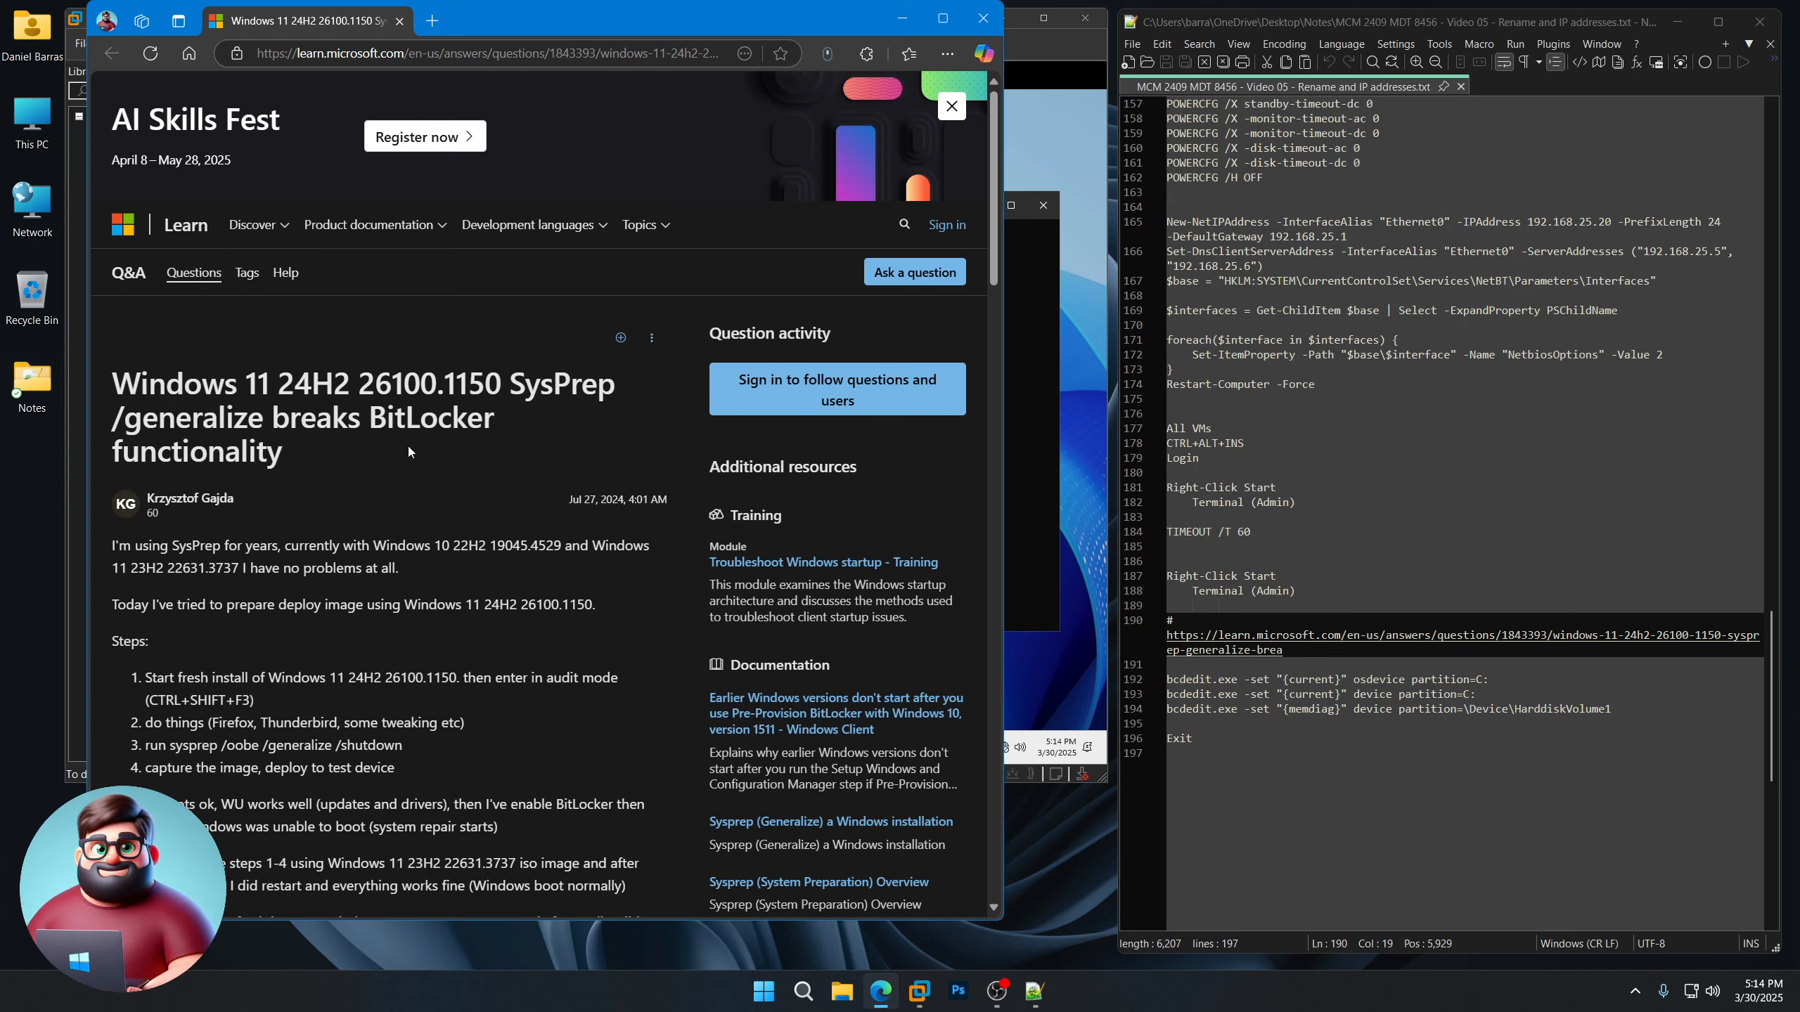
- Examine the accepted answer's three bcdedit workaround lines and the braces around their current and memdiag identifiers
scroll(418, 454, down, 15)
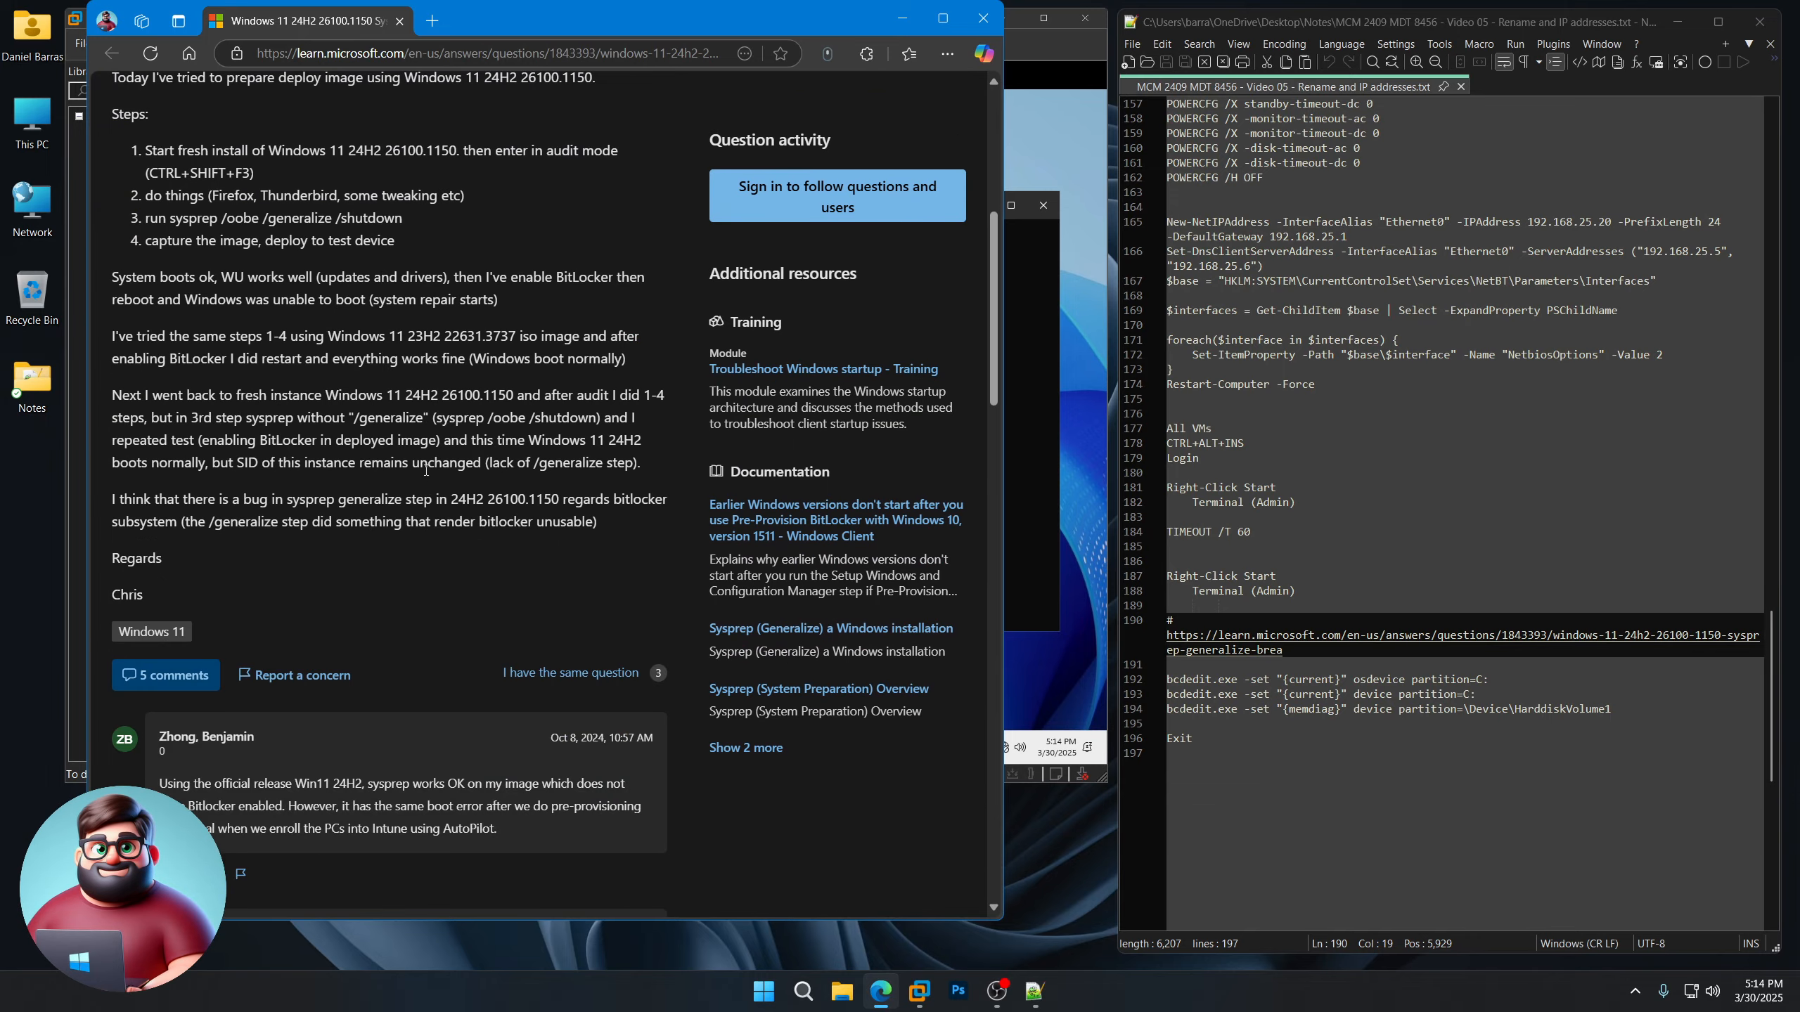
scroll(425, 471, down, 3)
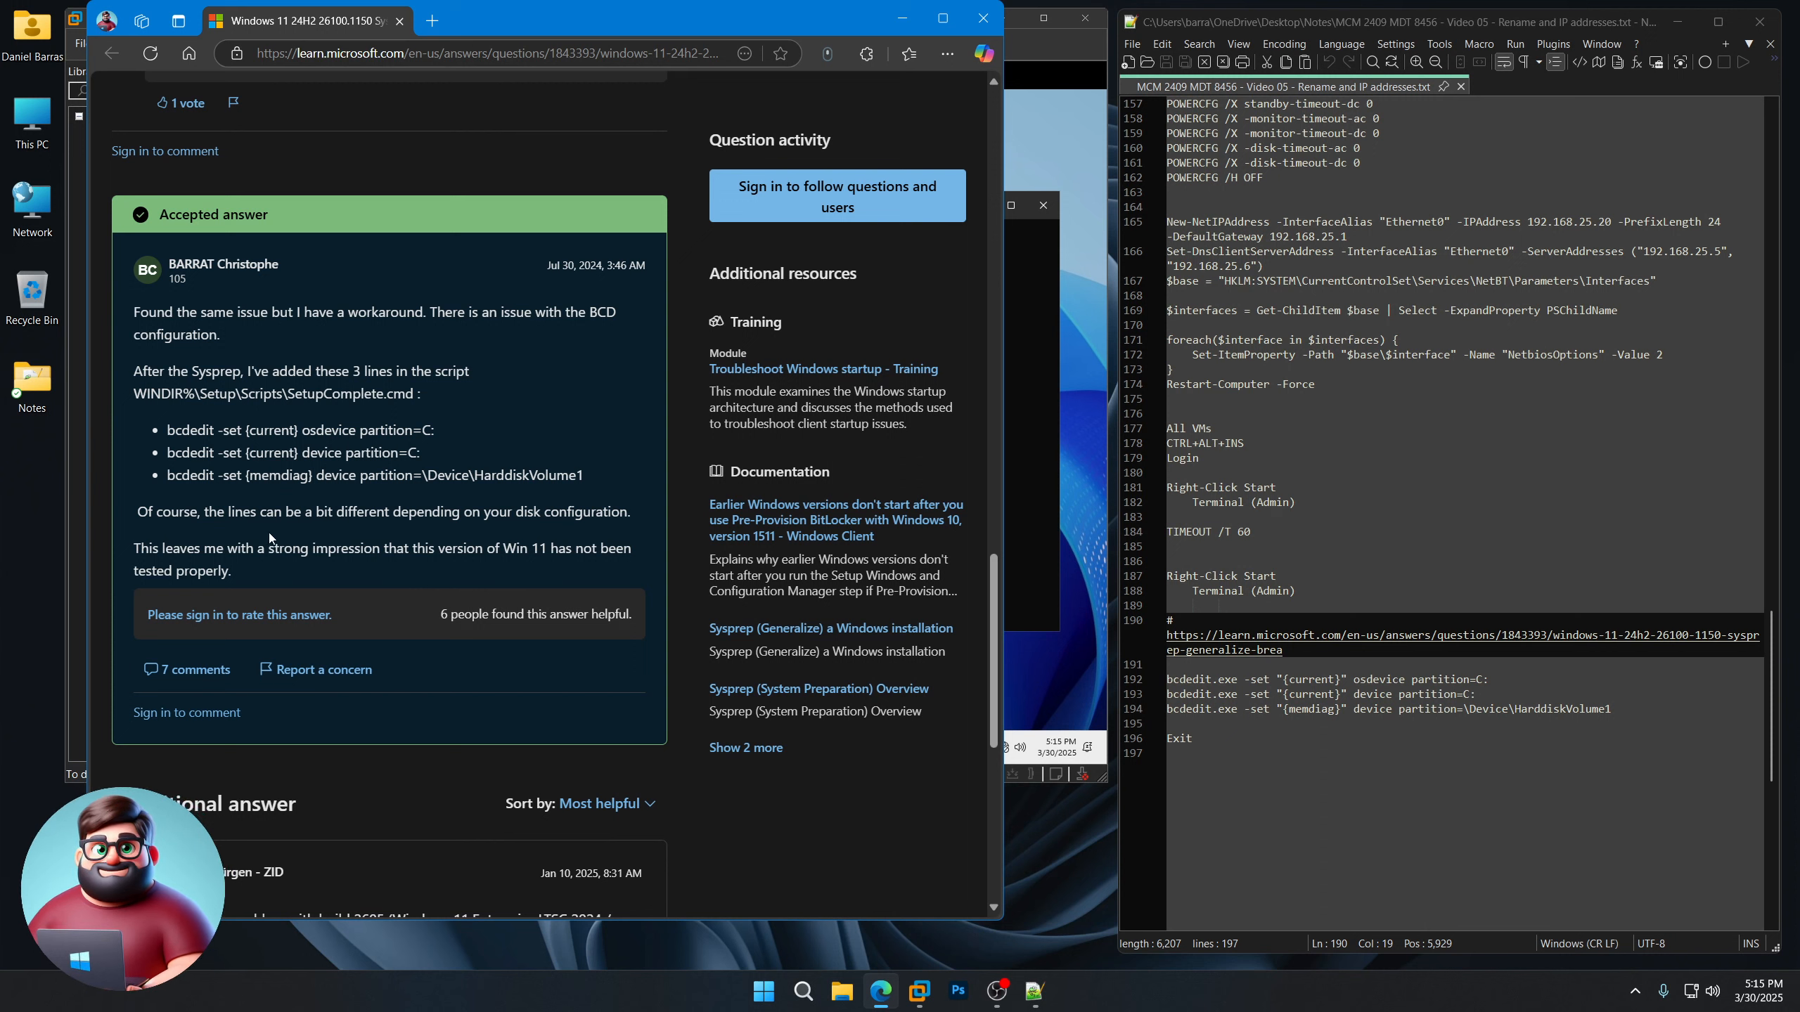
drag(170, 431, 604, 482)
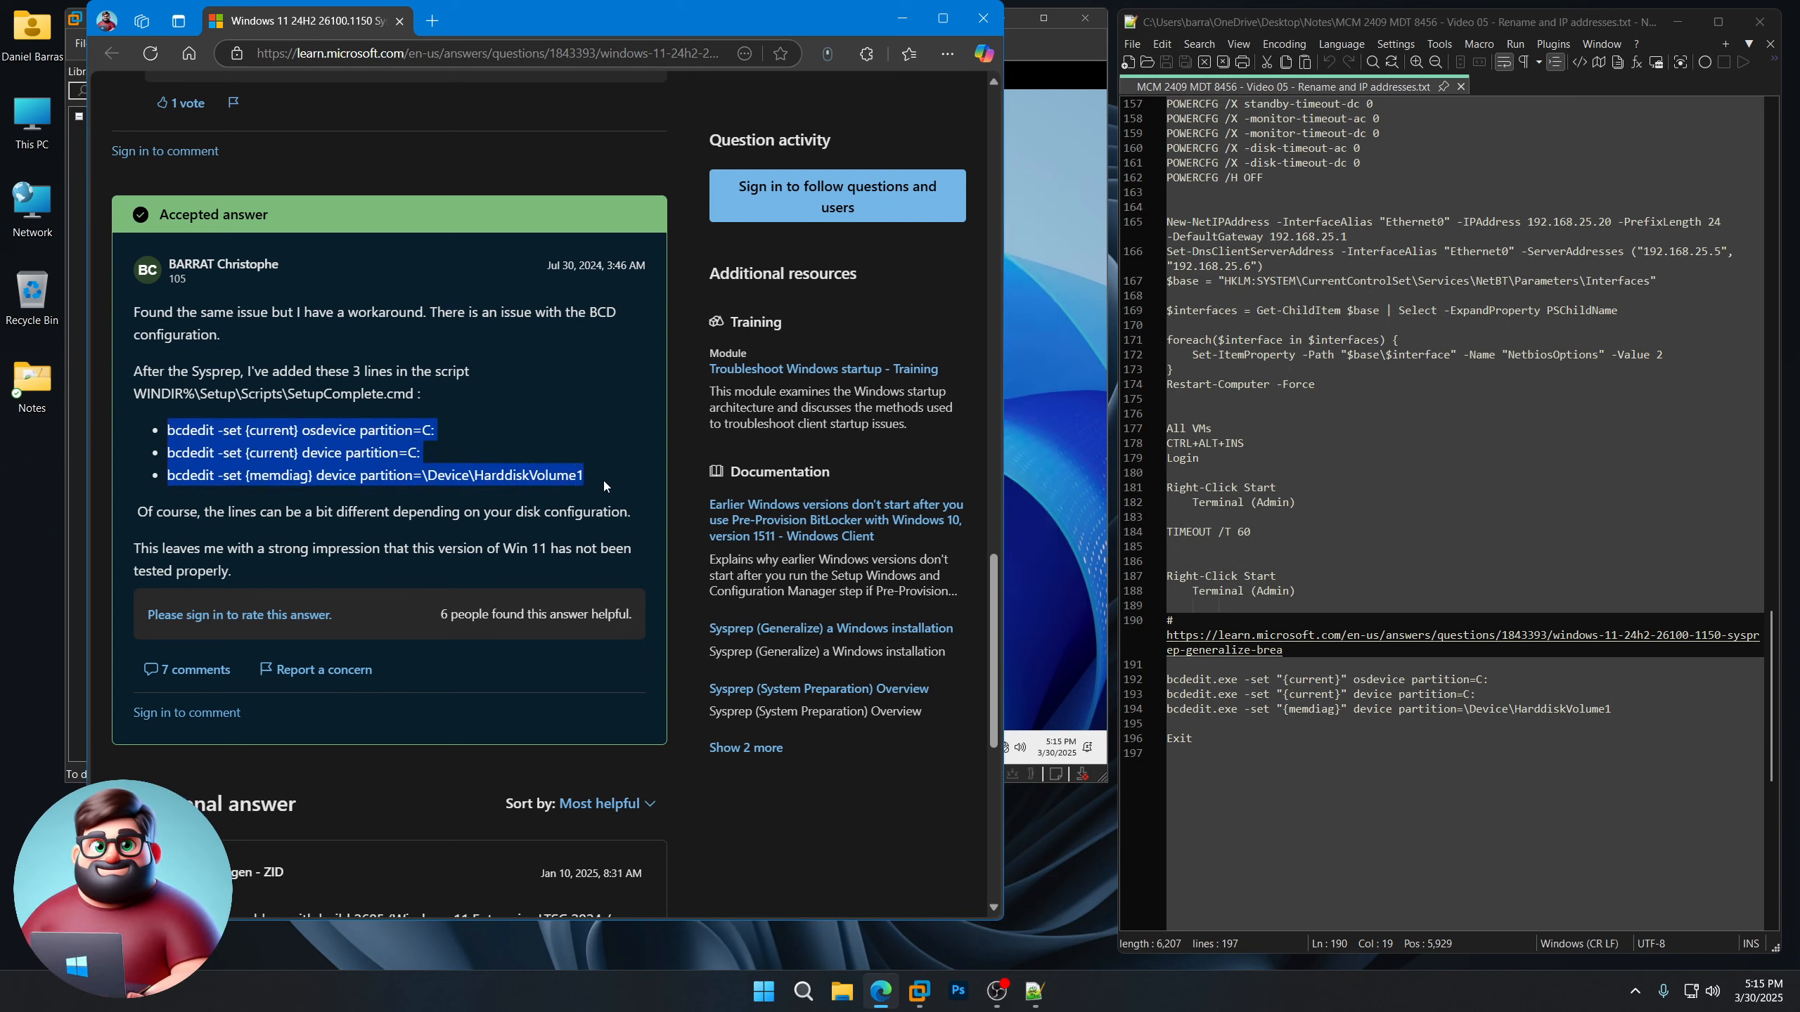
click(494, 425)
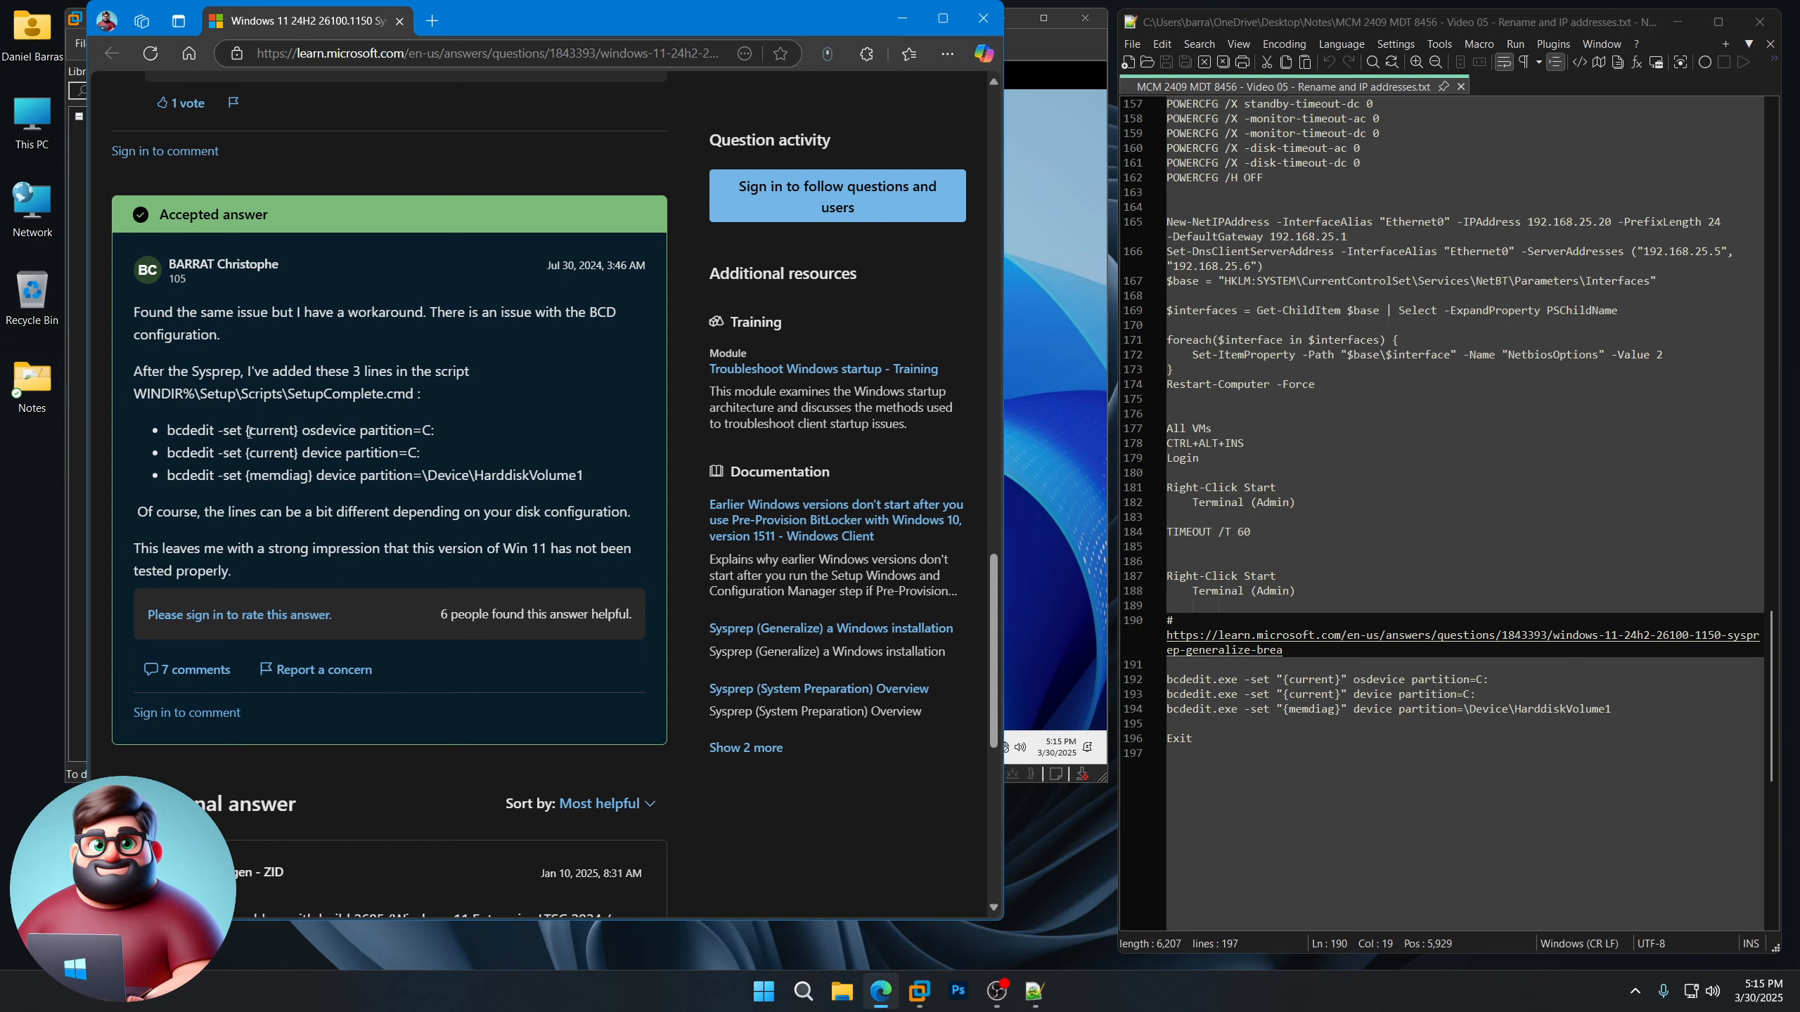
drag(250, 431, 246, 432)
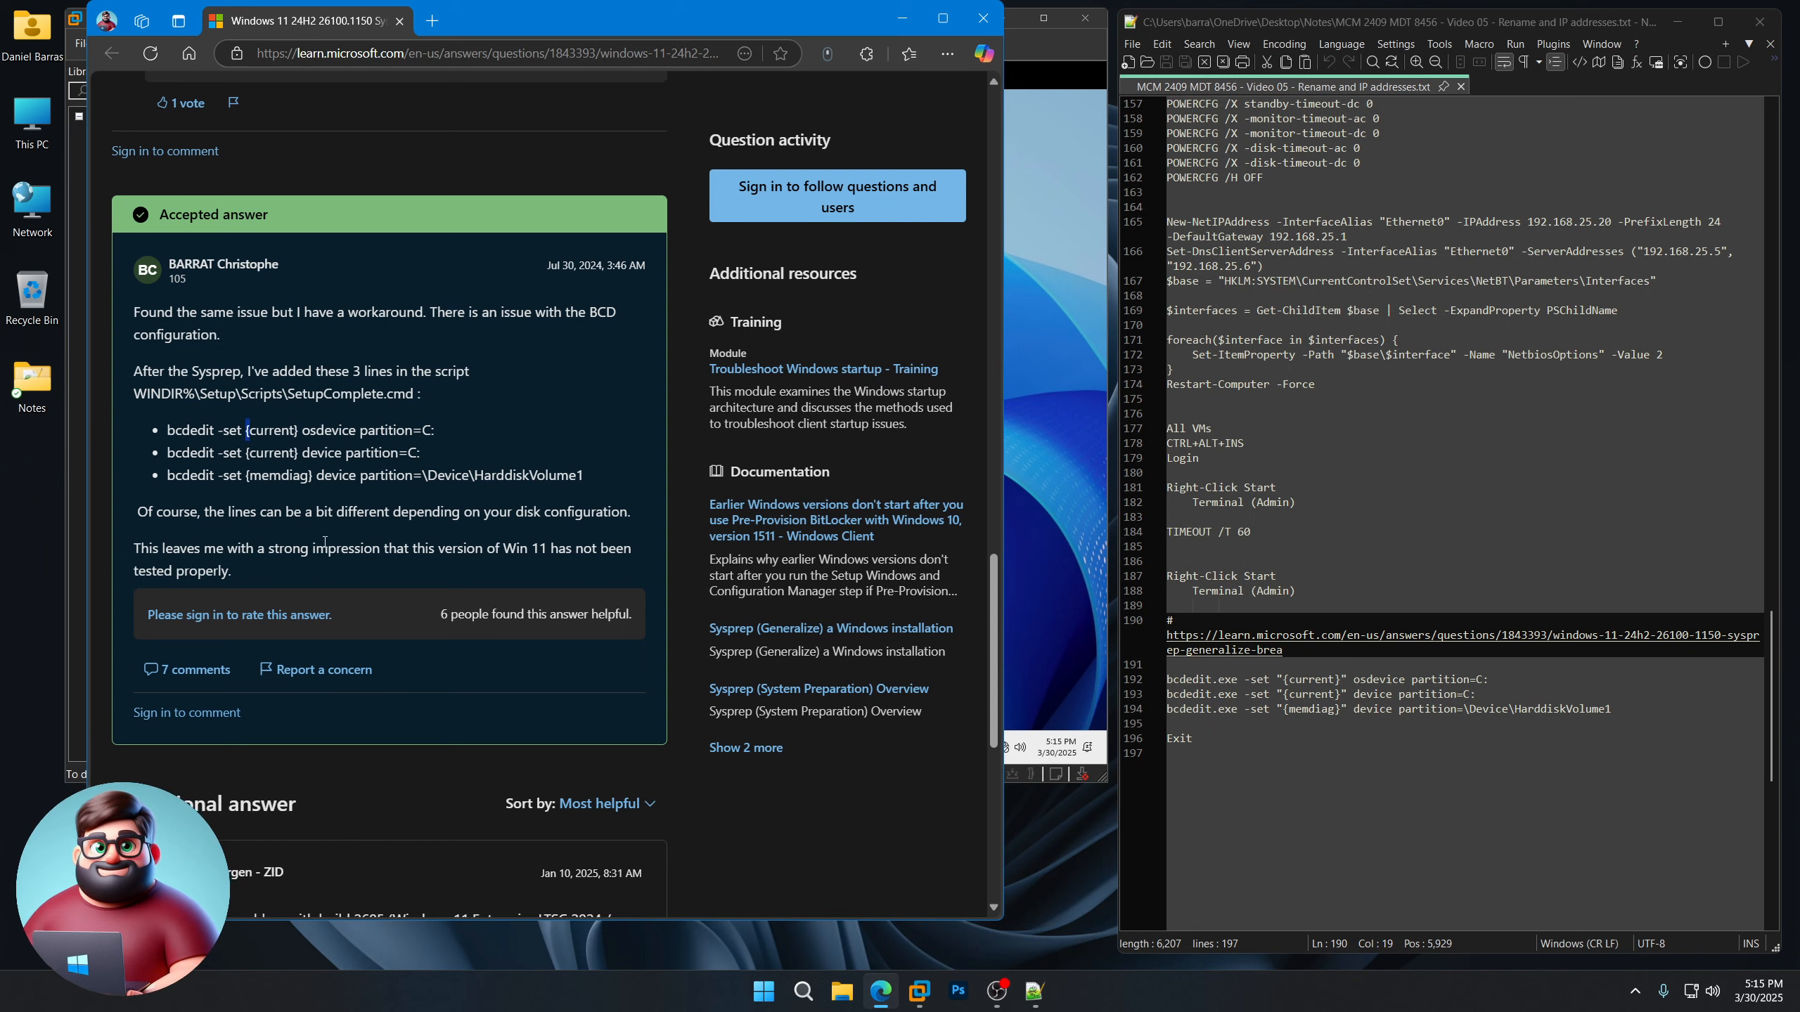
click(438, 445)
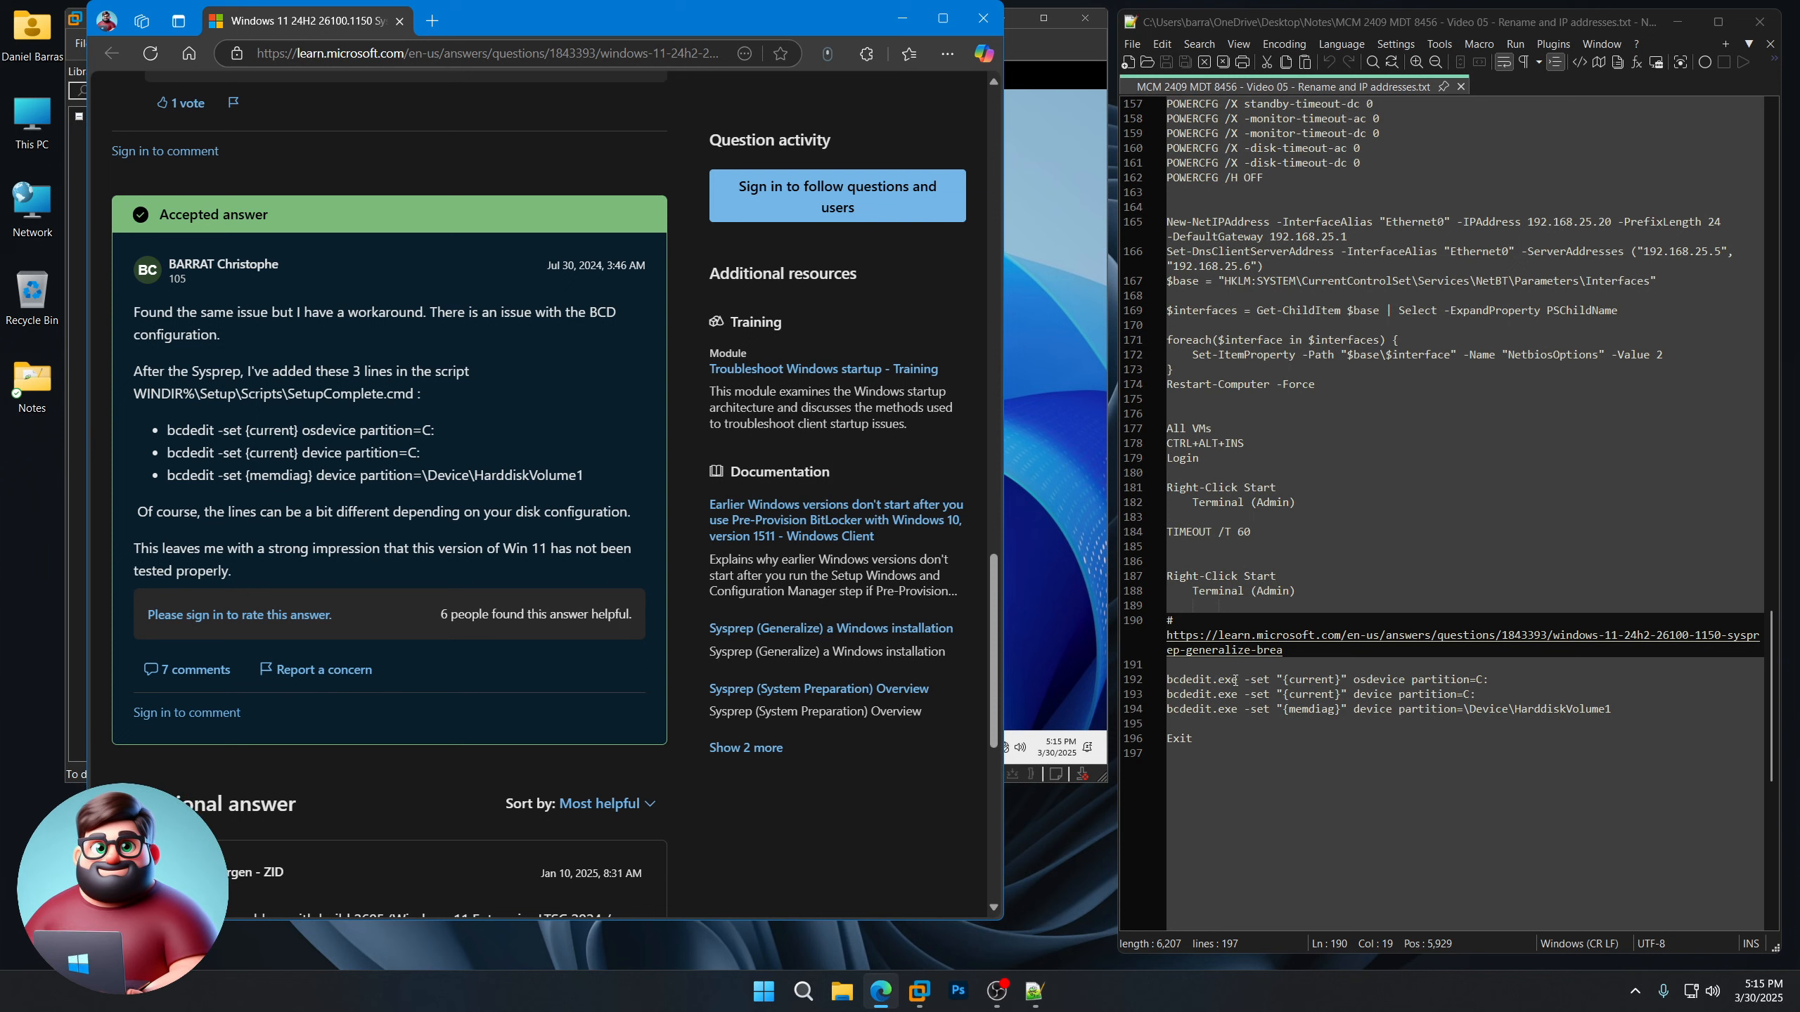
- Compare the .exe extension and quoted "{current}" in the notes' bcdedit commands with the answer, and close the browser
drag(1237, 680, 1233, 680)
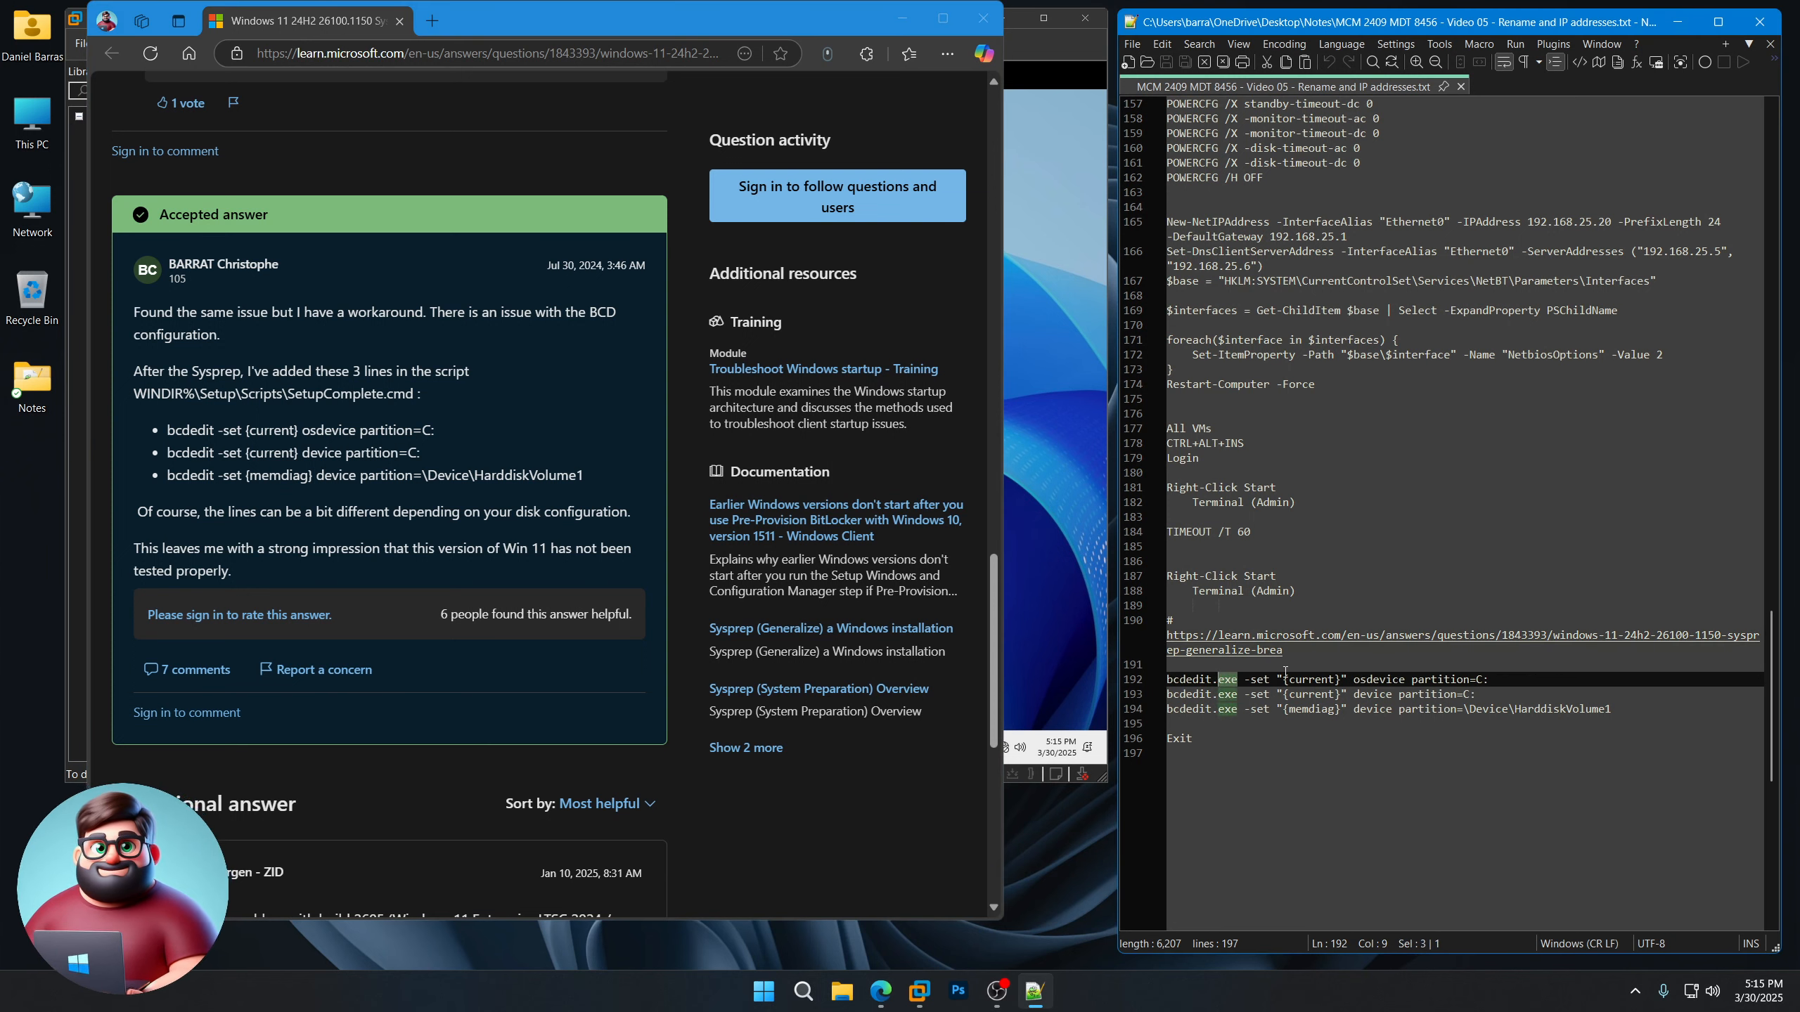
key(Up)
drag(1279, 679, 1348, 679)
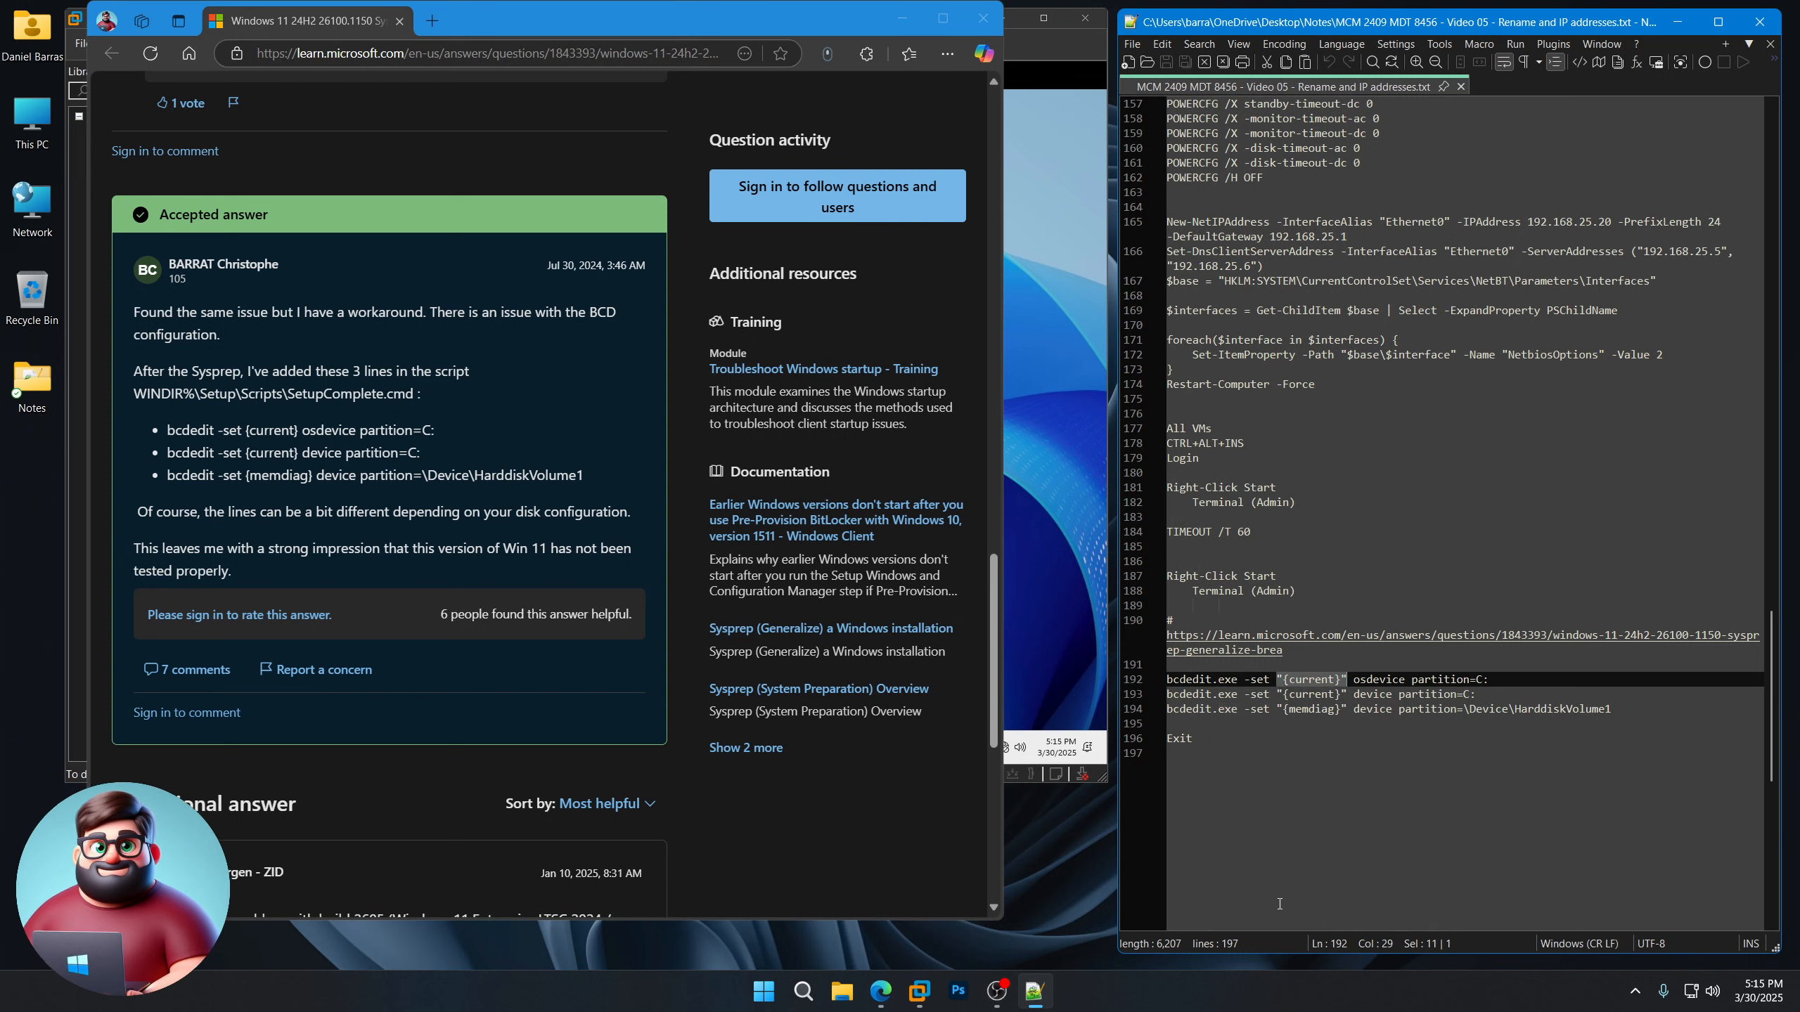
click(982, 17)
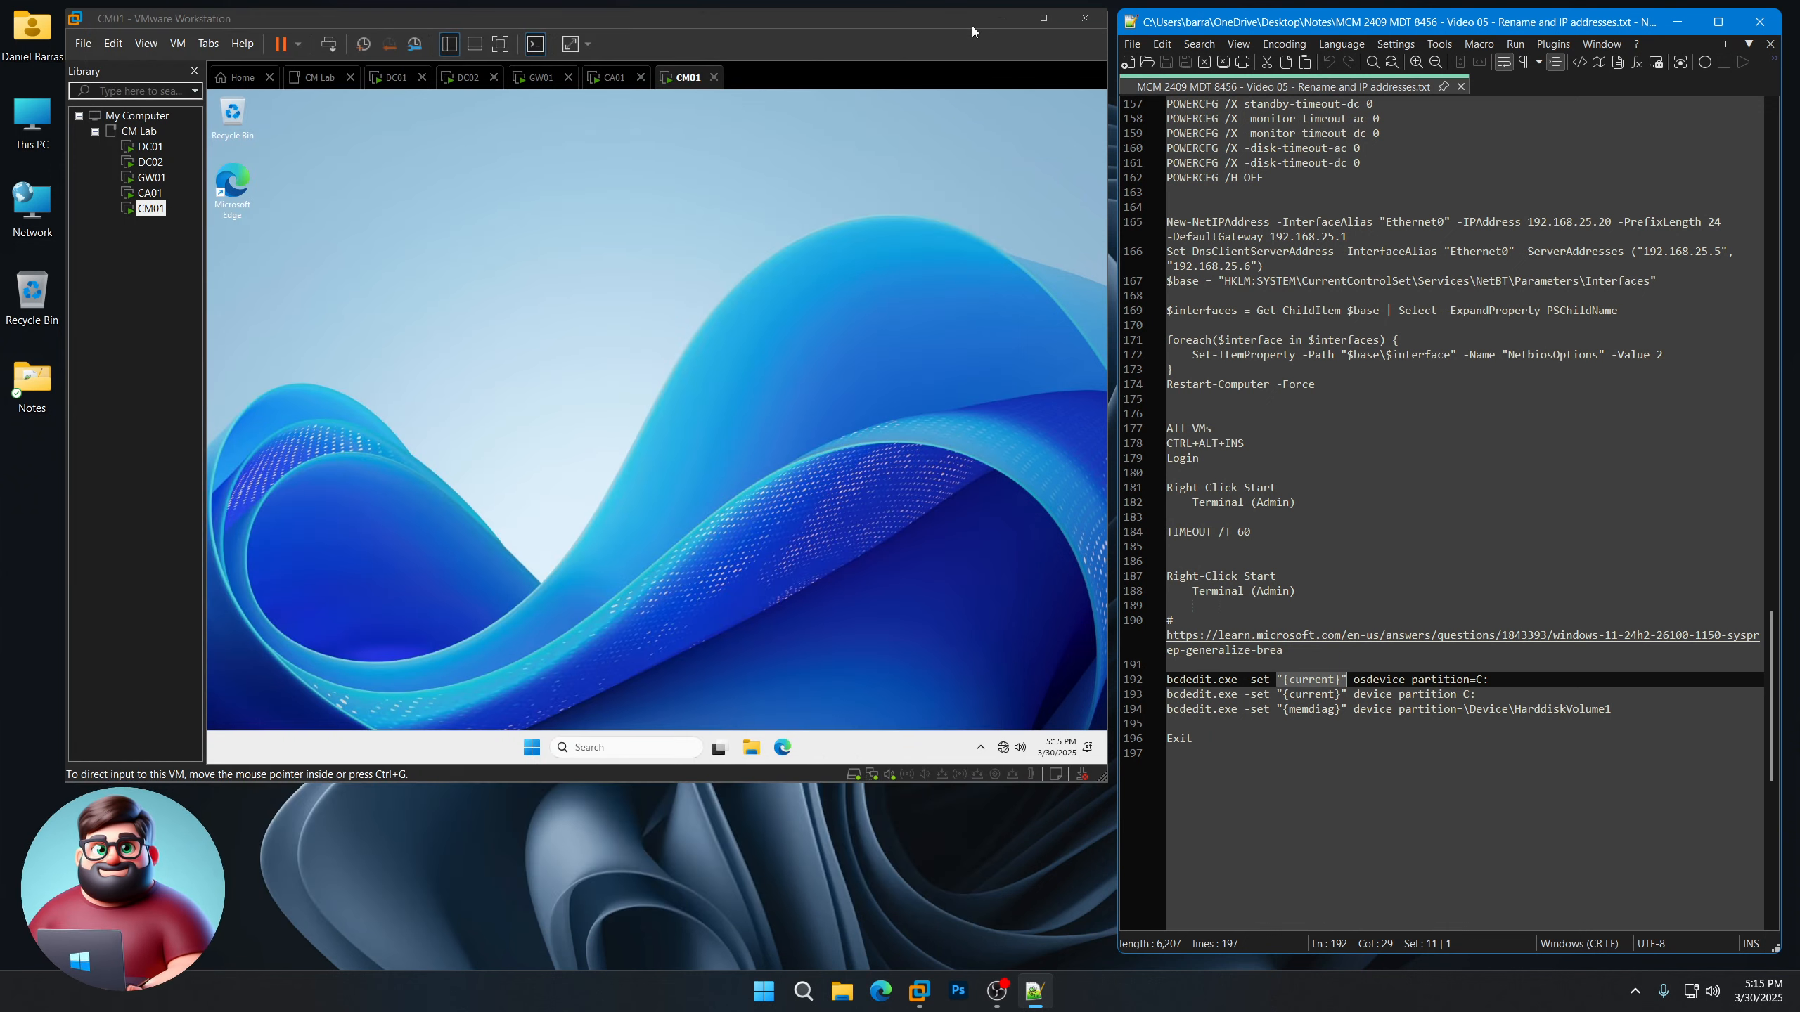
- Open an administrator Terminal on DC01 and on DC02
click(150, 147)
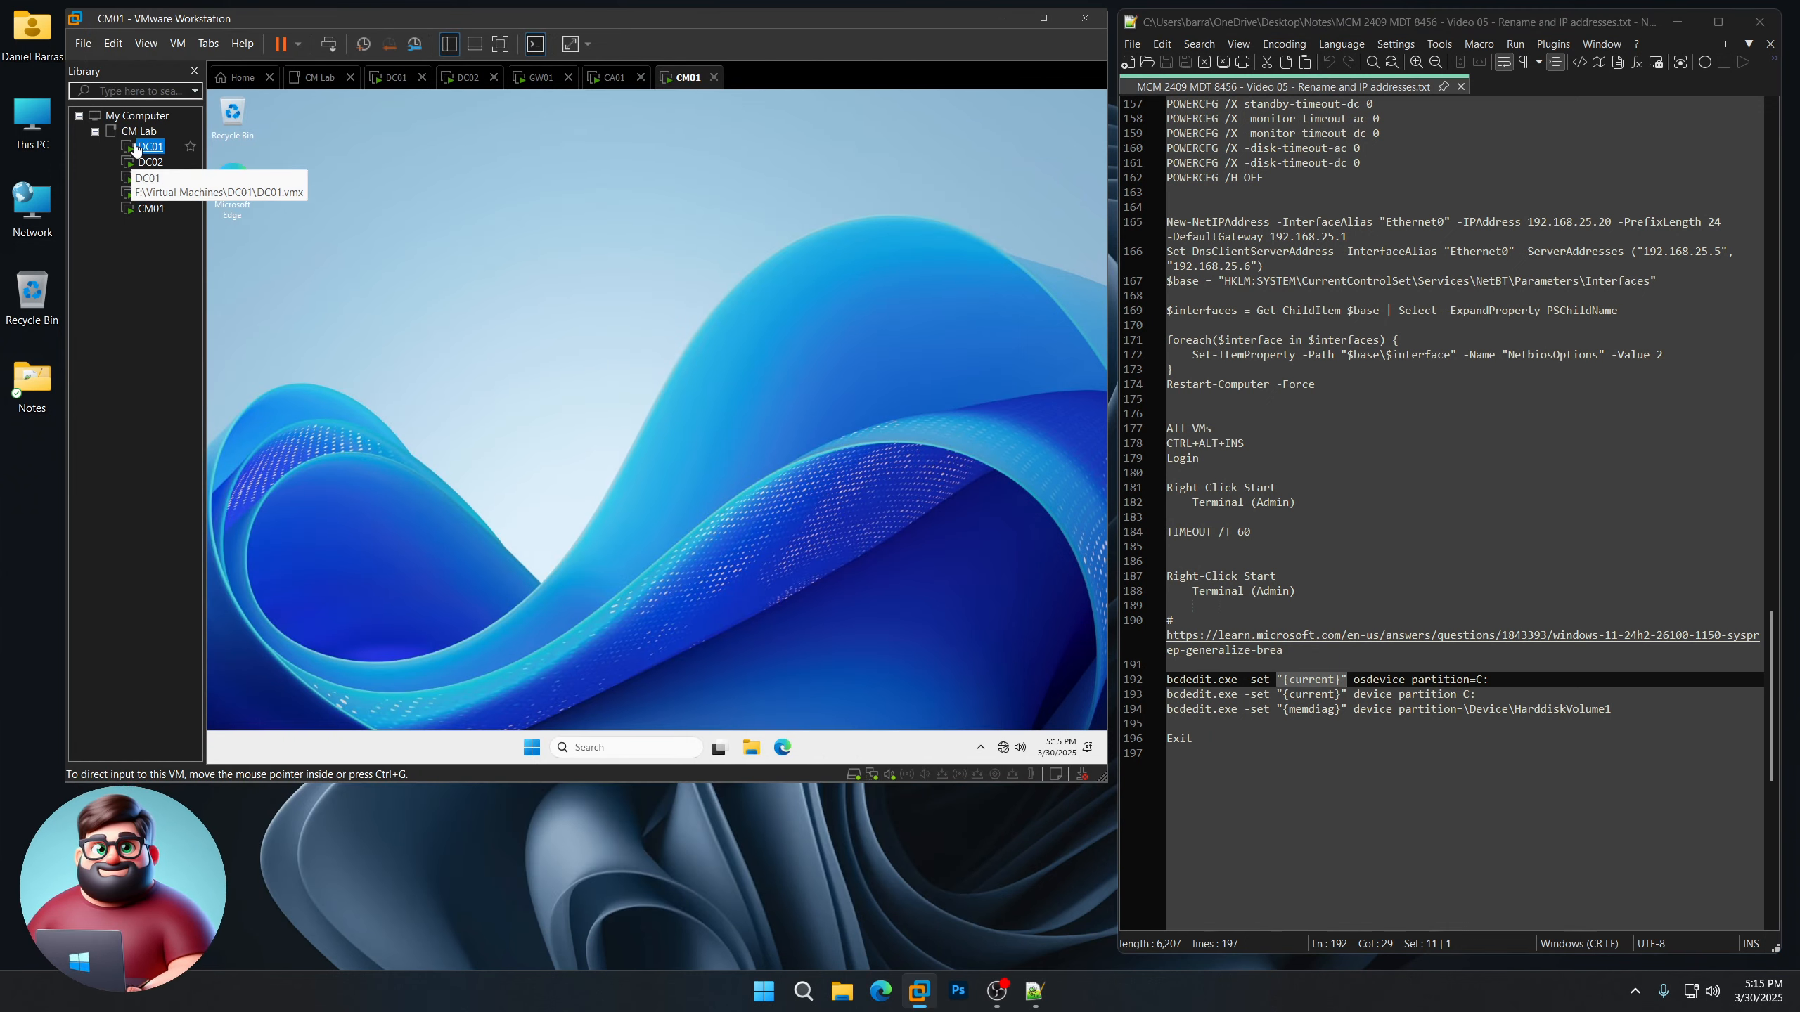
right_click(539, 748)
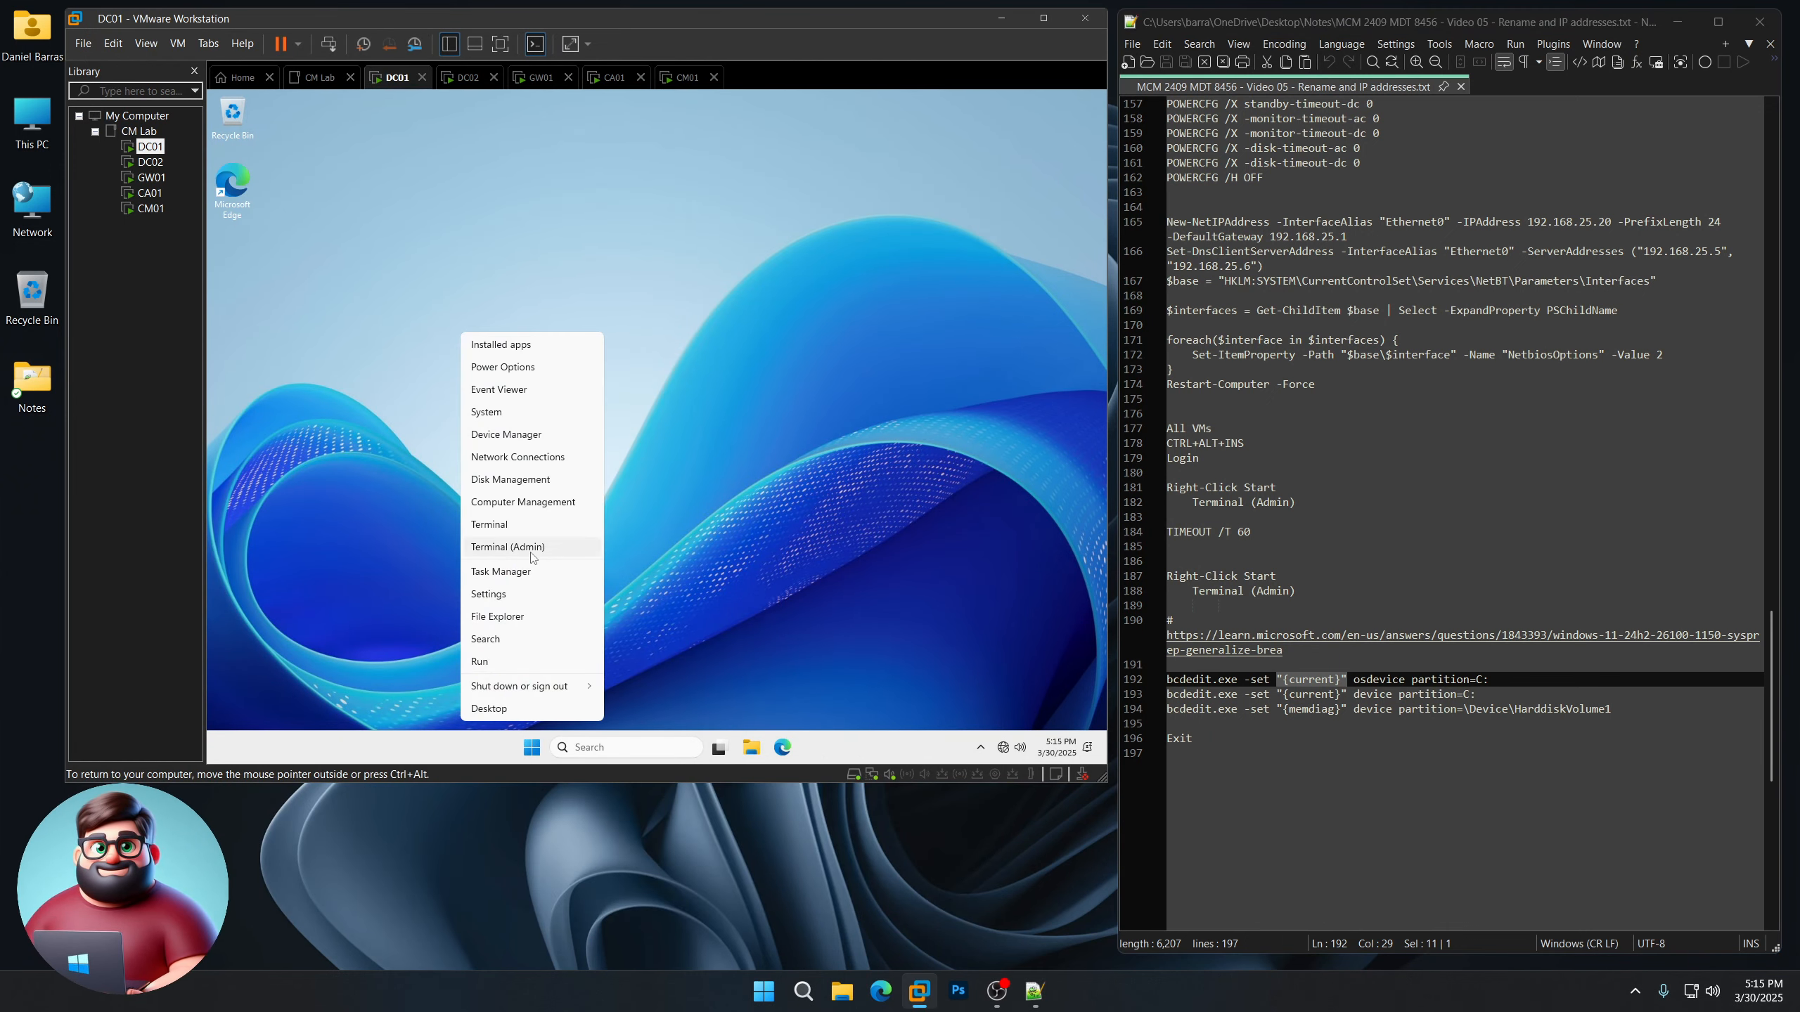
click(507, 547)
click(151, 163)
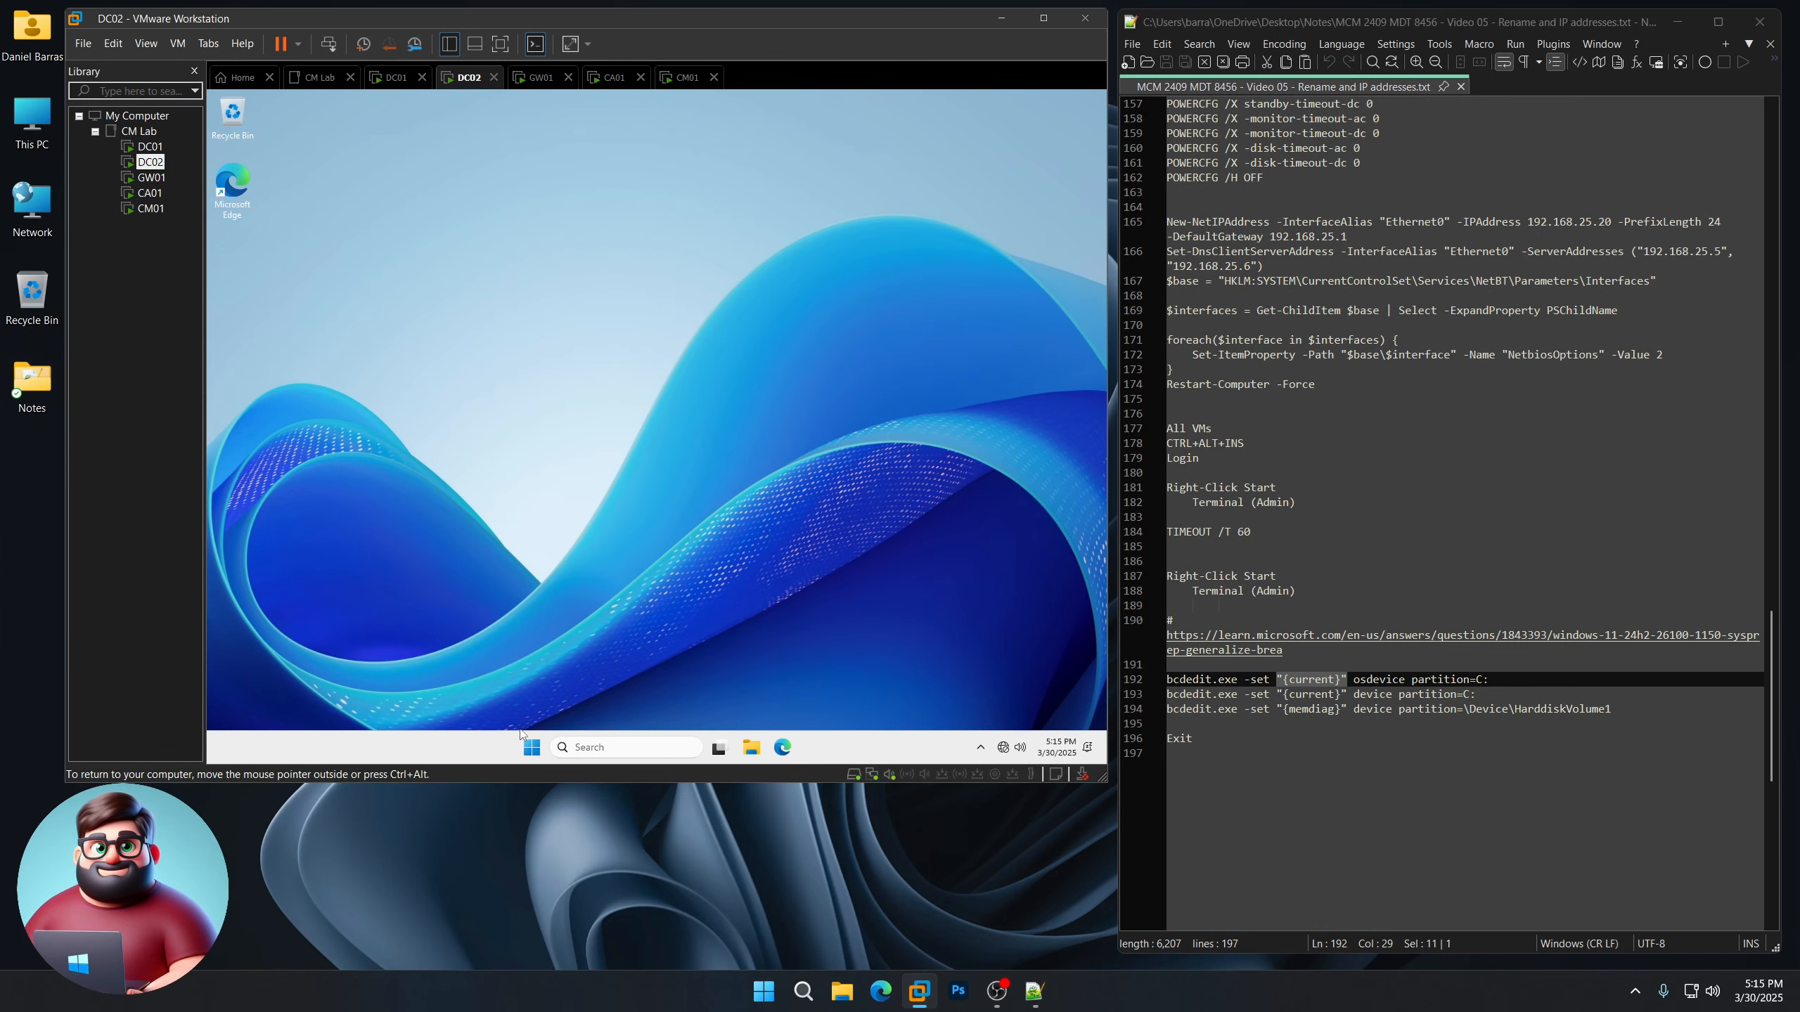
right_click(532, 748)
click(508, 550)
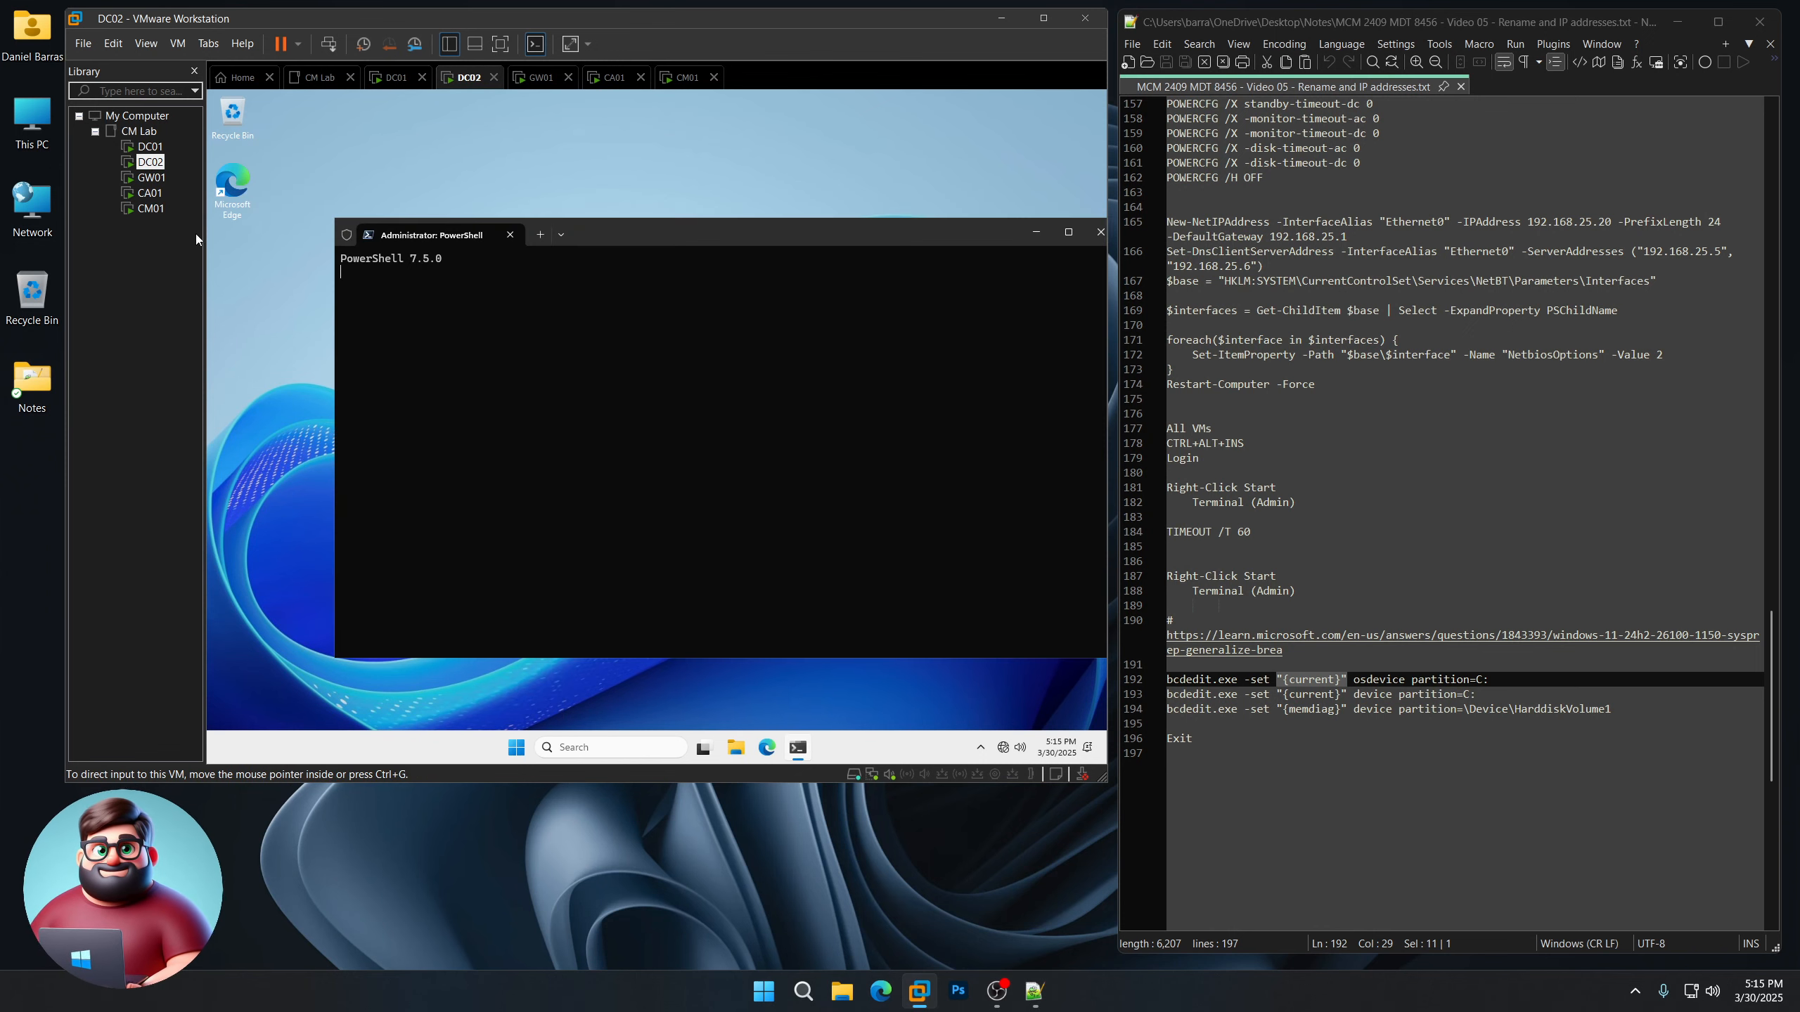
- Open an administrator Terminal on GW01, CA01 and CM01
click(150, 178)
right_click(532, 753)
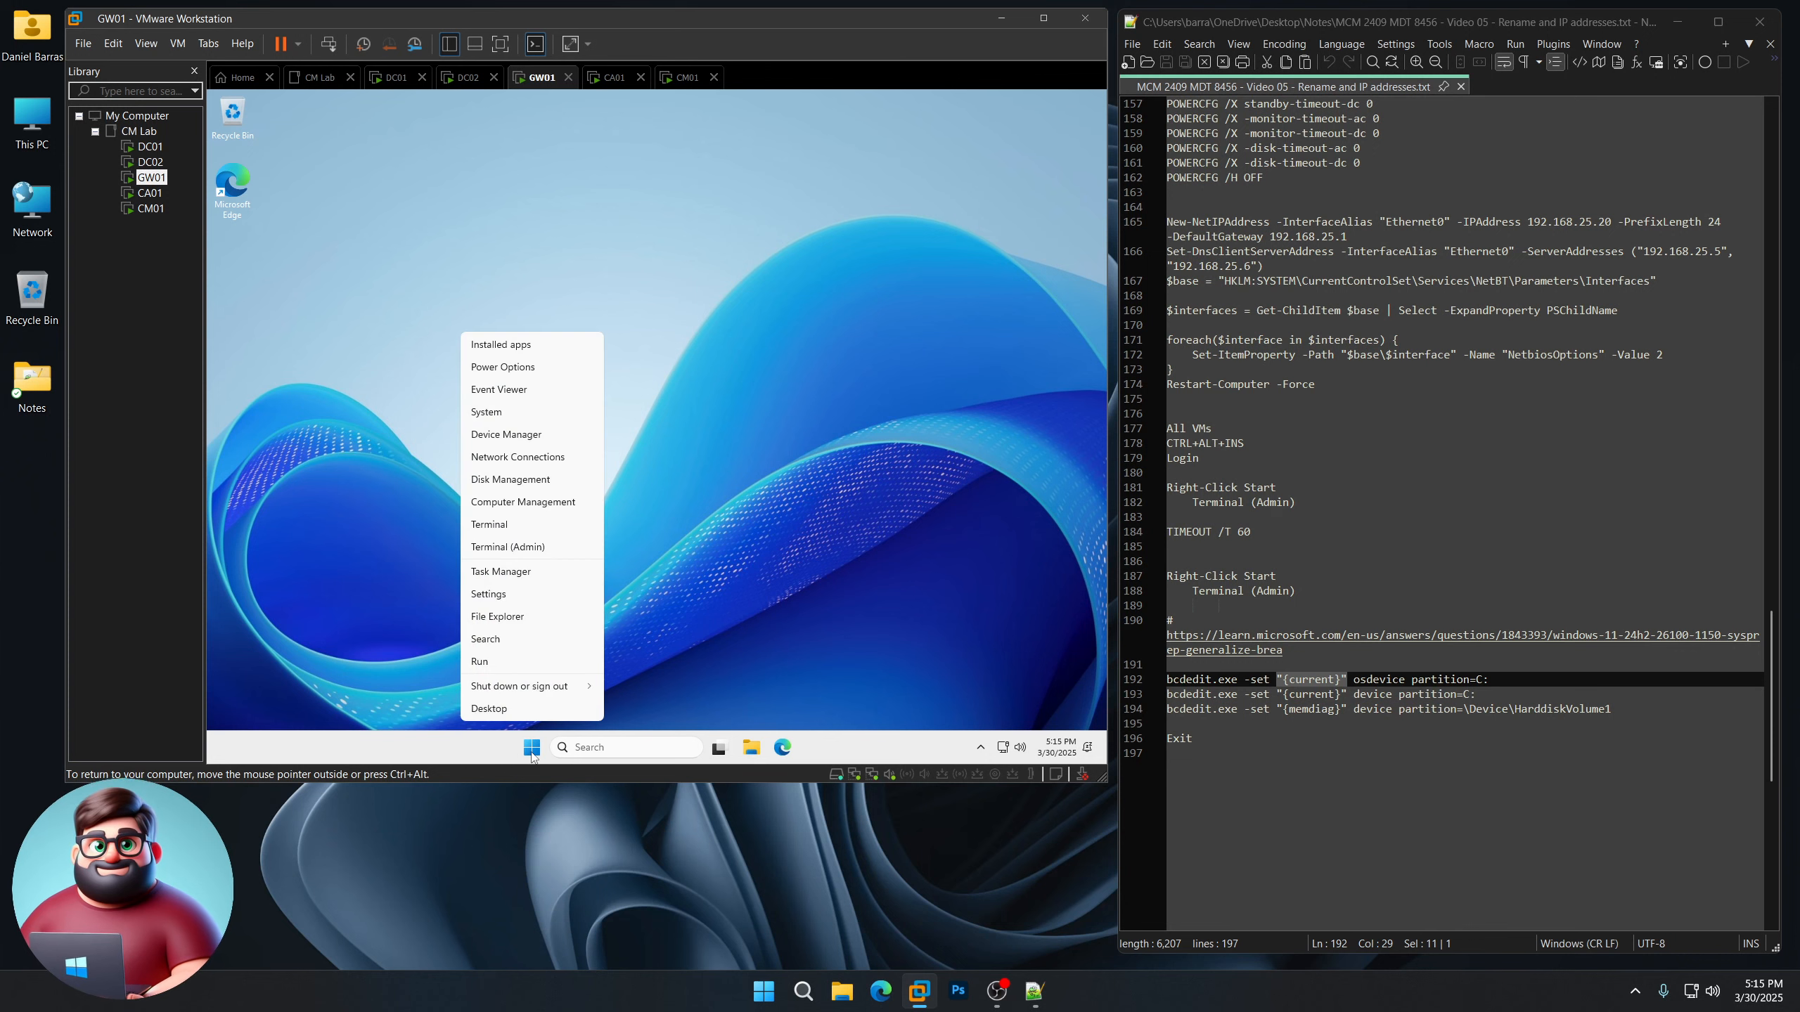
click(540, 551)
click(149, 193)
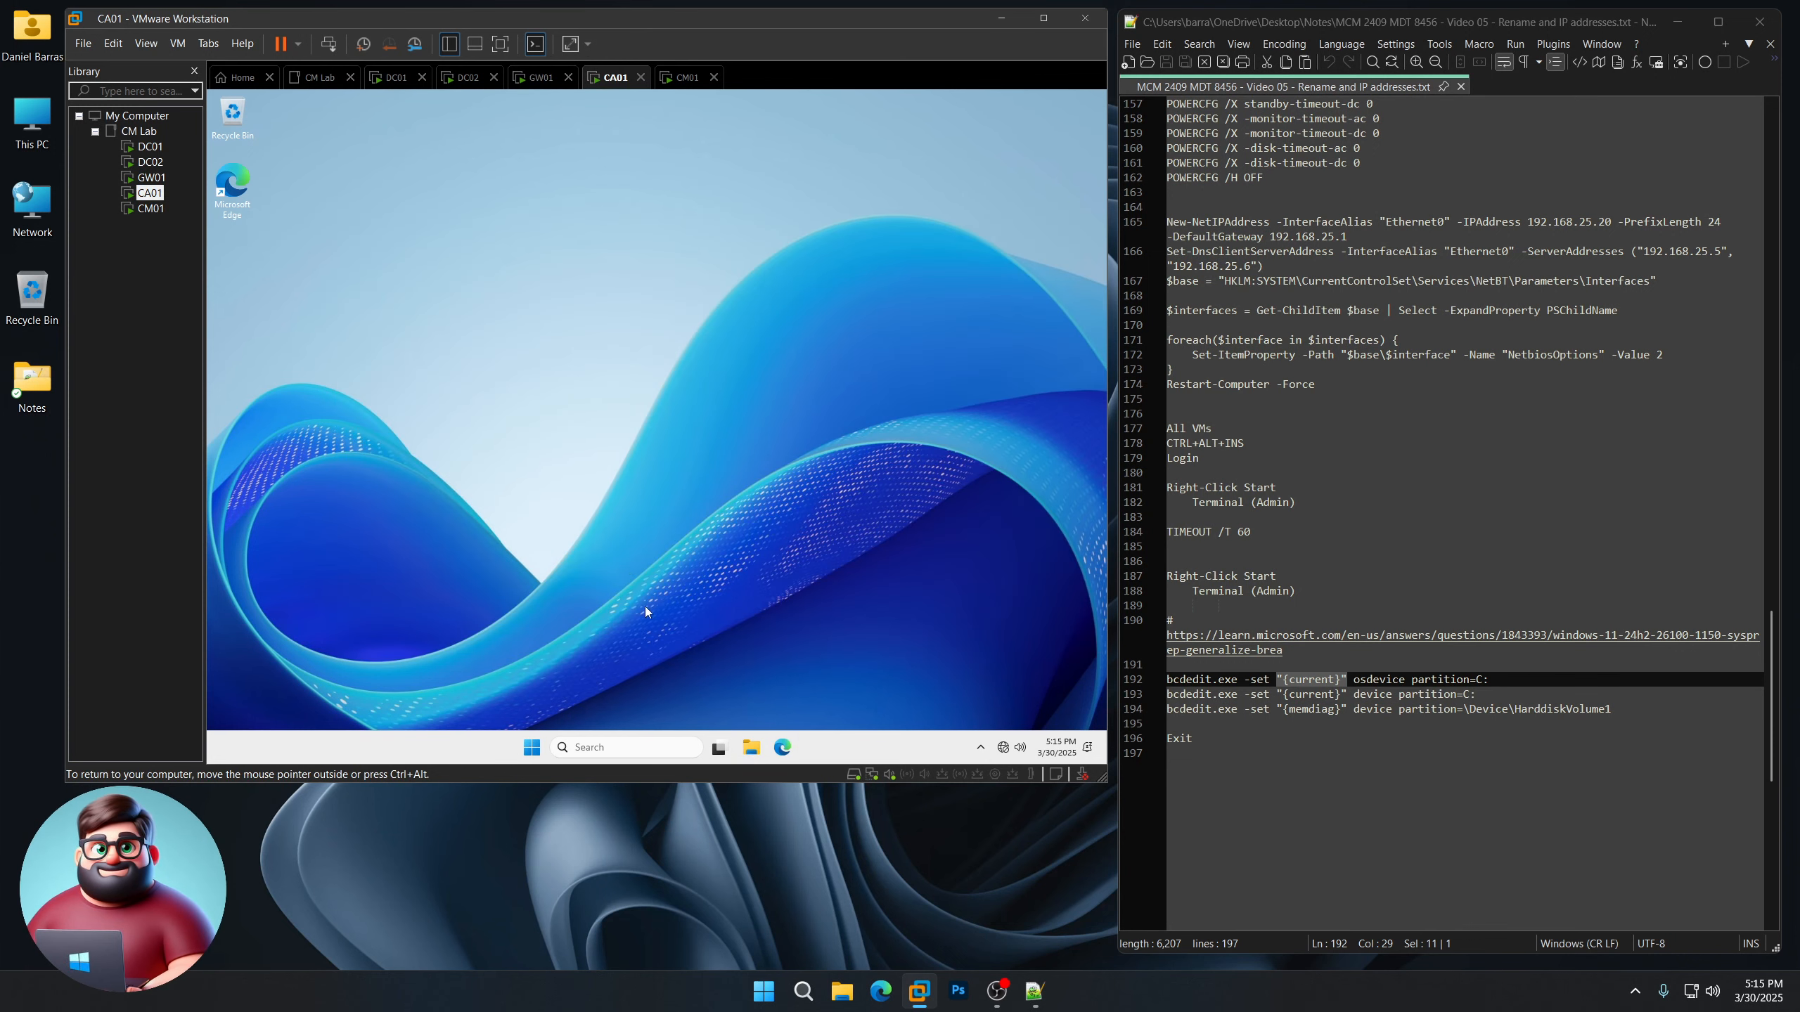
right_click(532, 747)
click(533, 551)
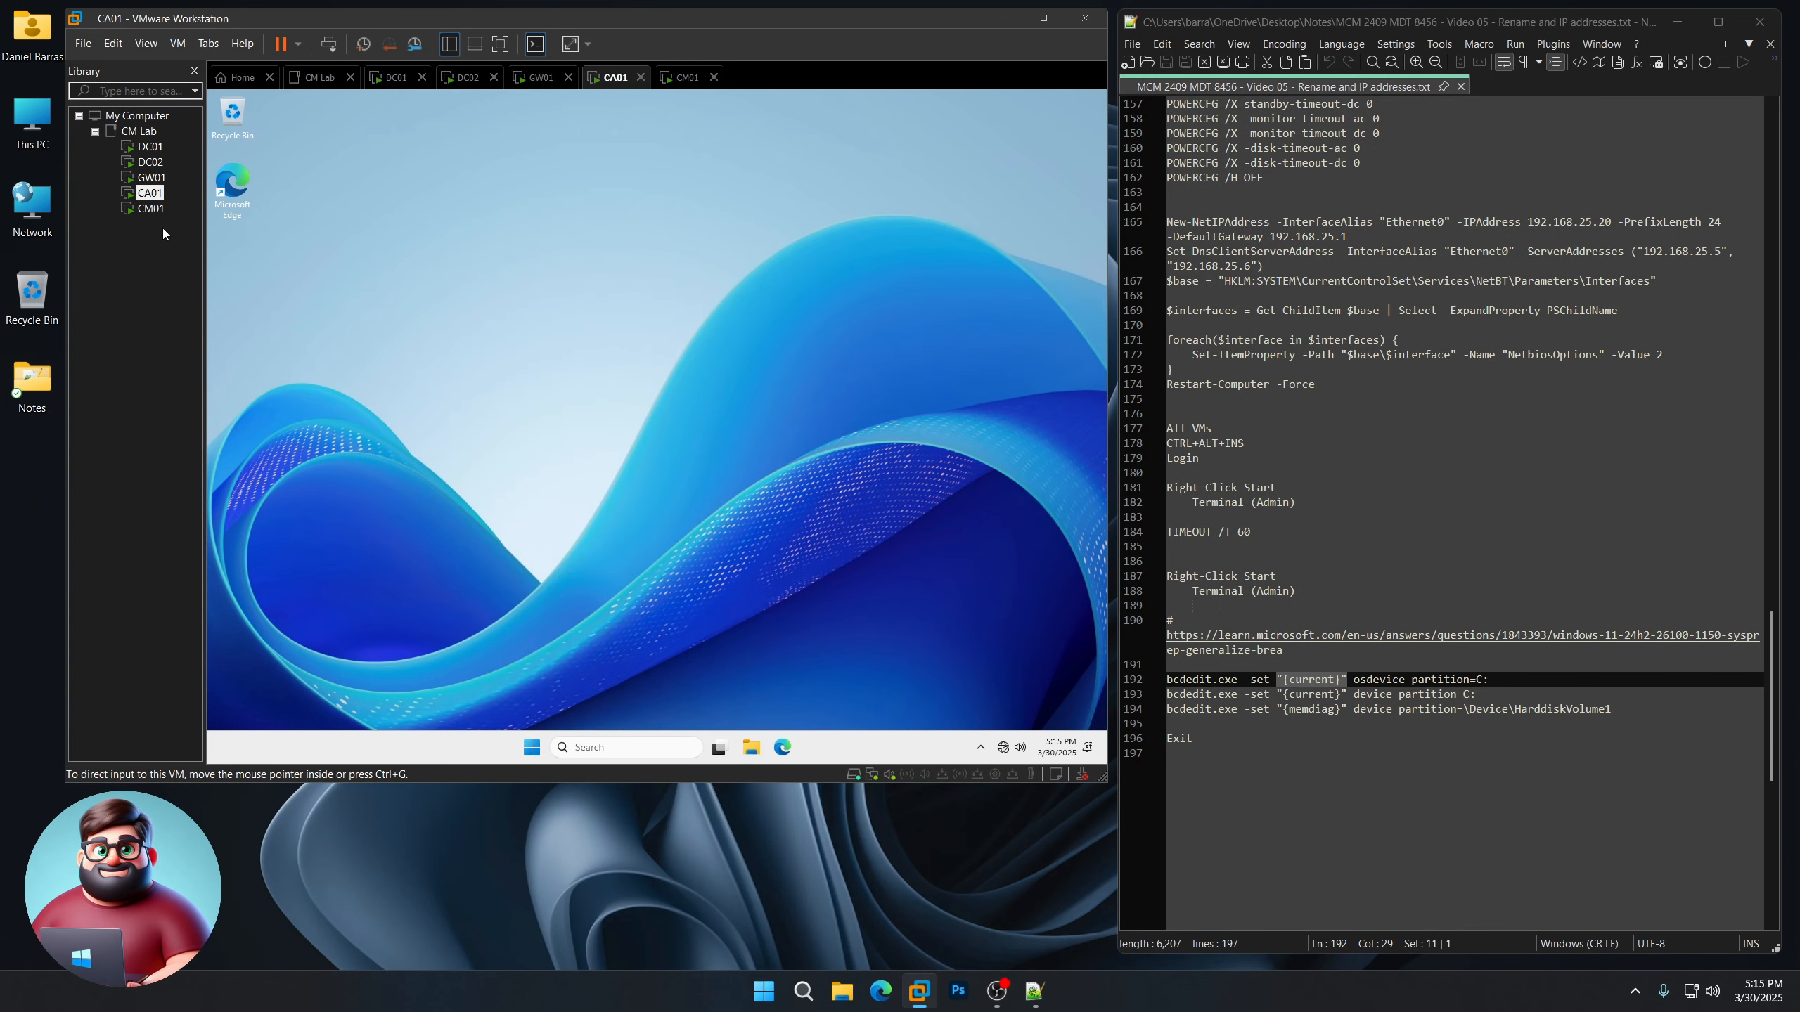
click(151, 209)
right_click(532, 752)
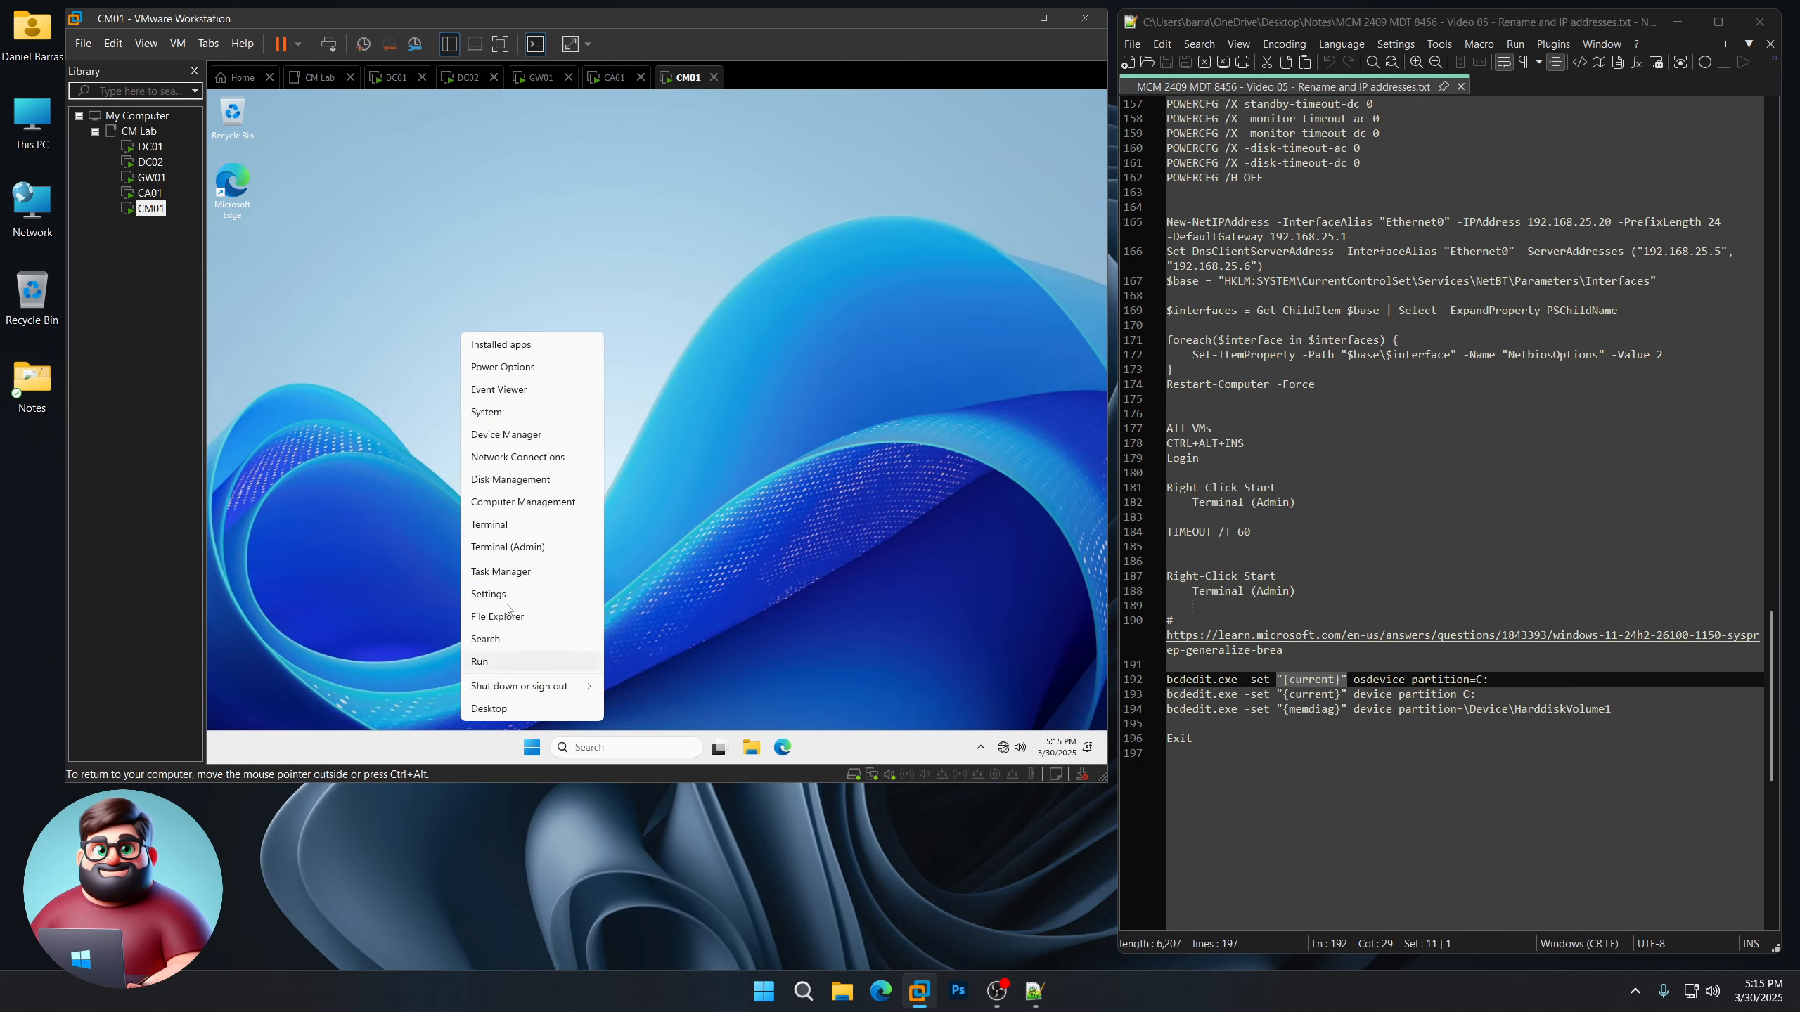
click(533, 551)
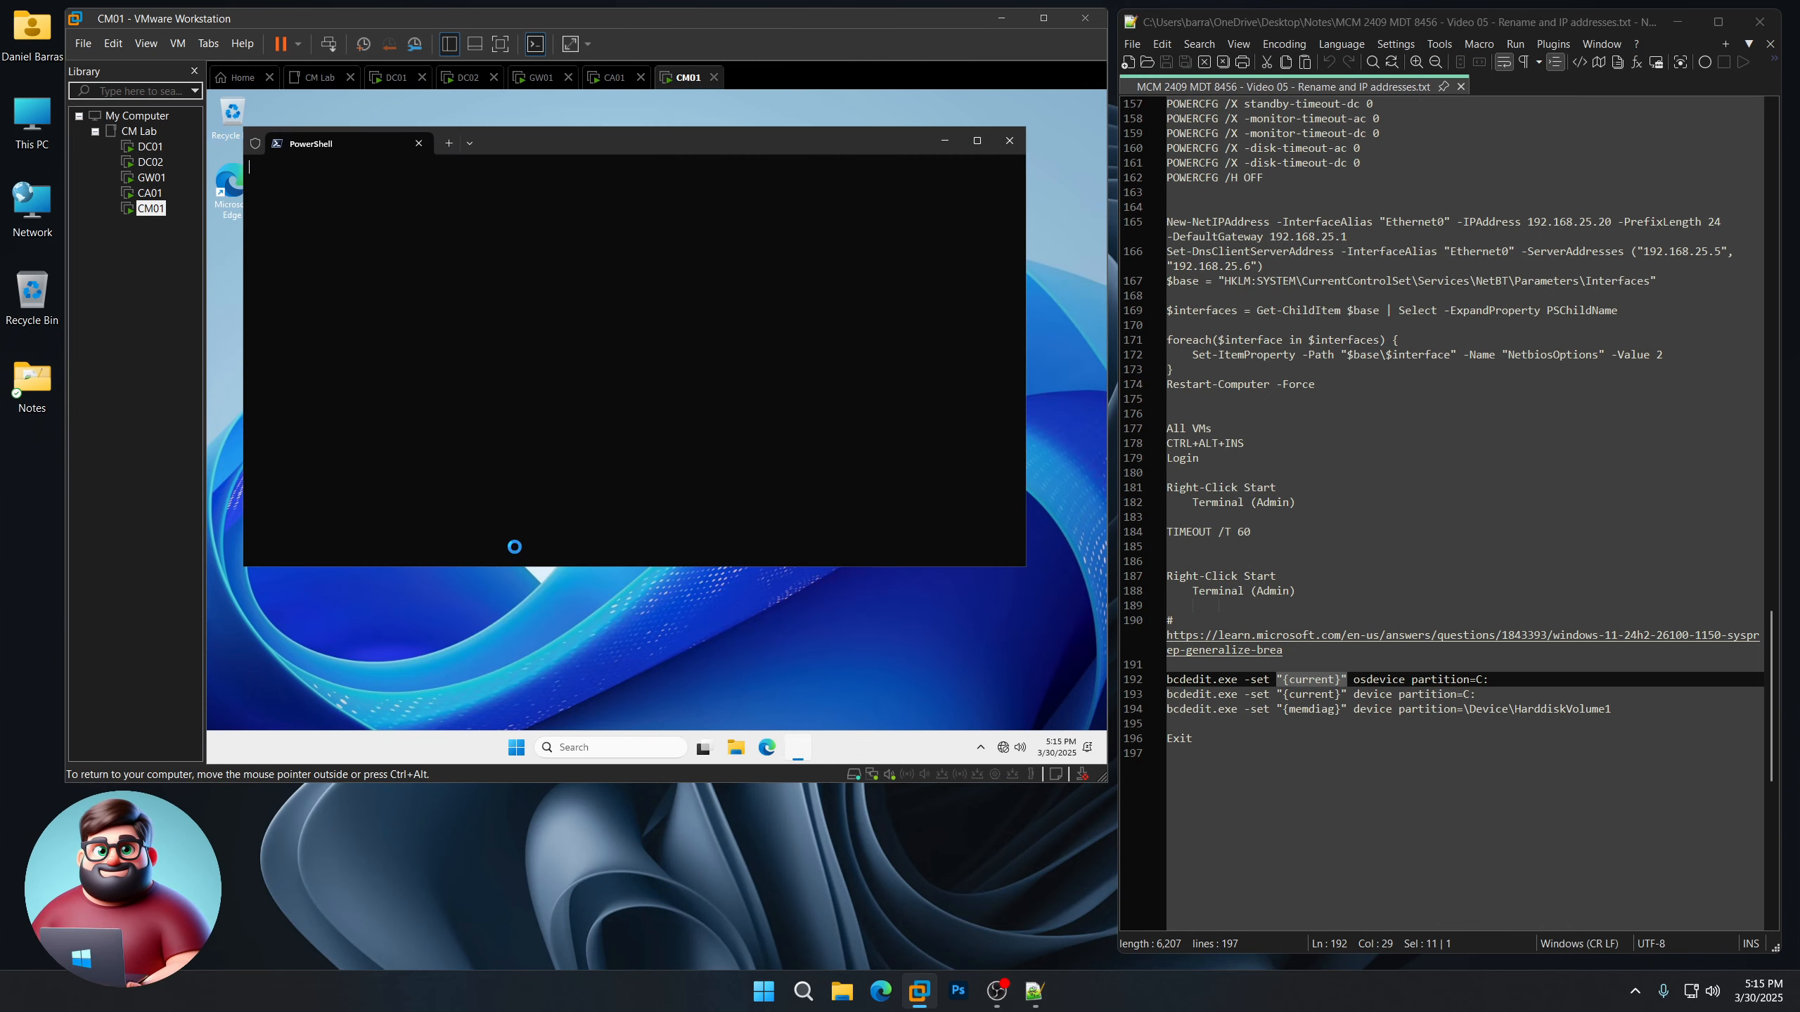
- Copy the three bcdedit.exe lines through Exit from the notes and run them in CM01's administrator Terminal, closing it
click(1197, 739)
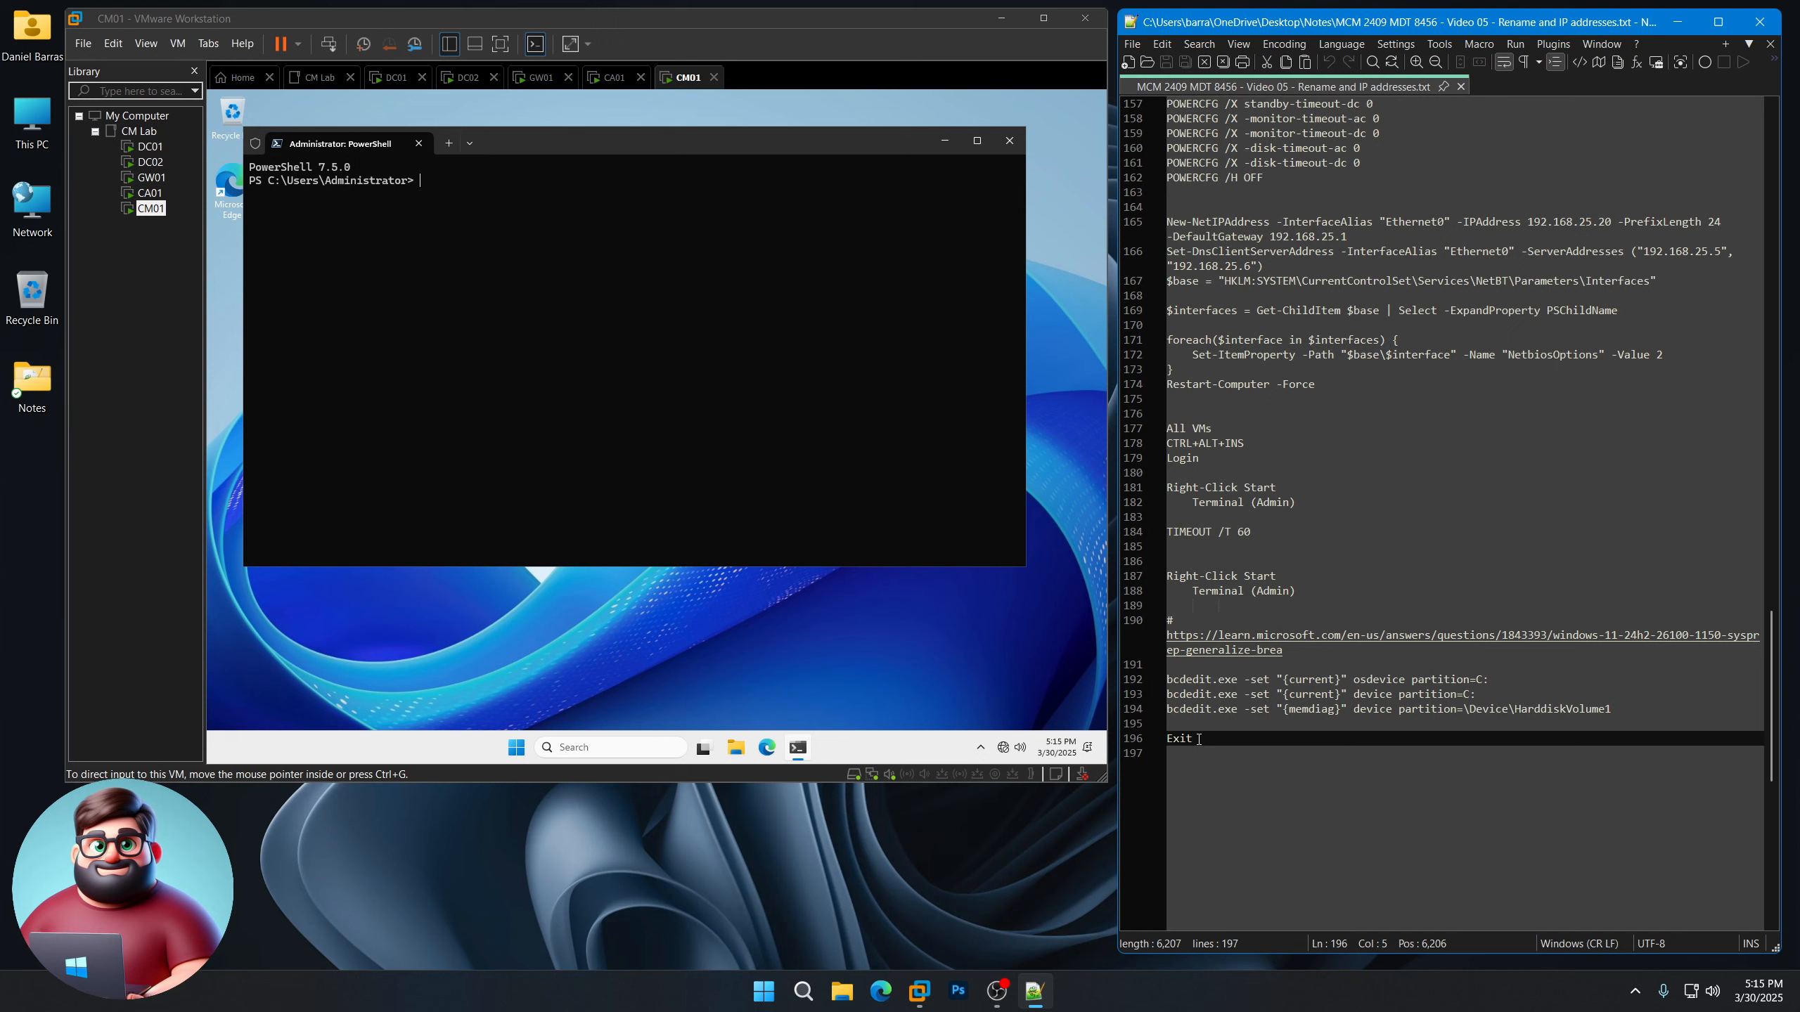
drag(1197, 739, 1166, 679)
right_click(1193, 687)
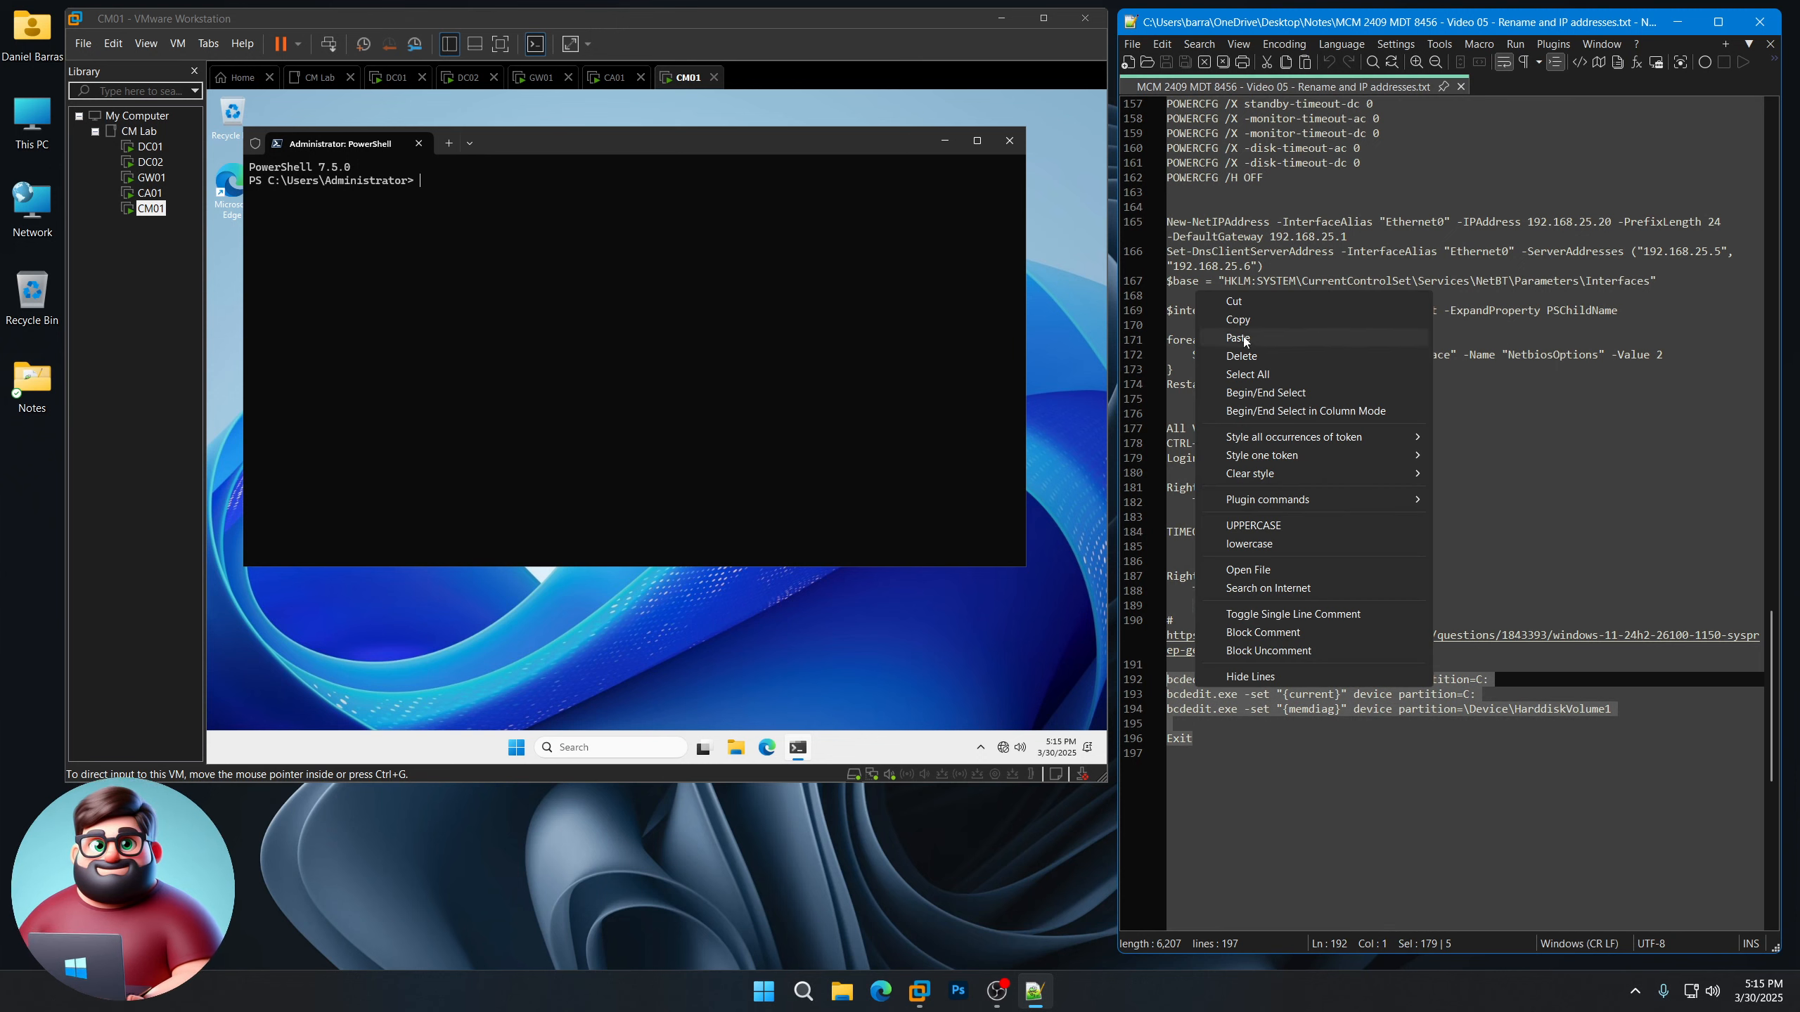
click(1238, 323)
right_click(521, 281)
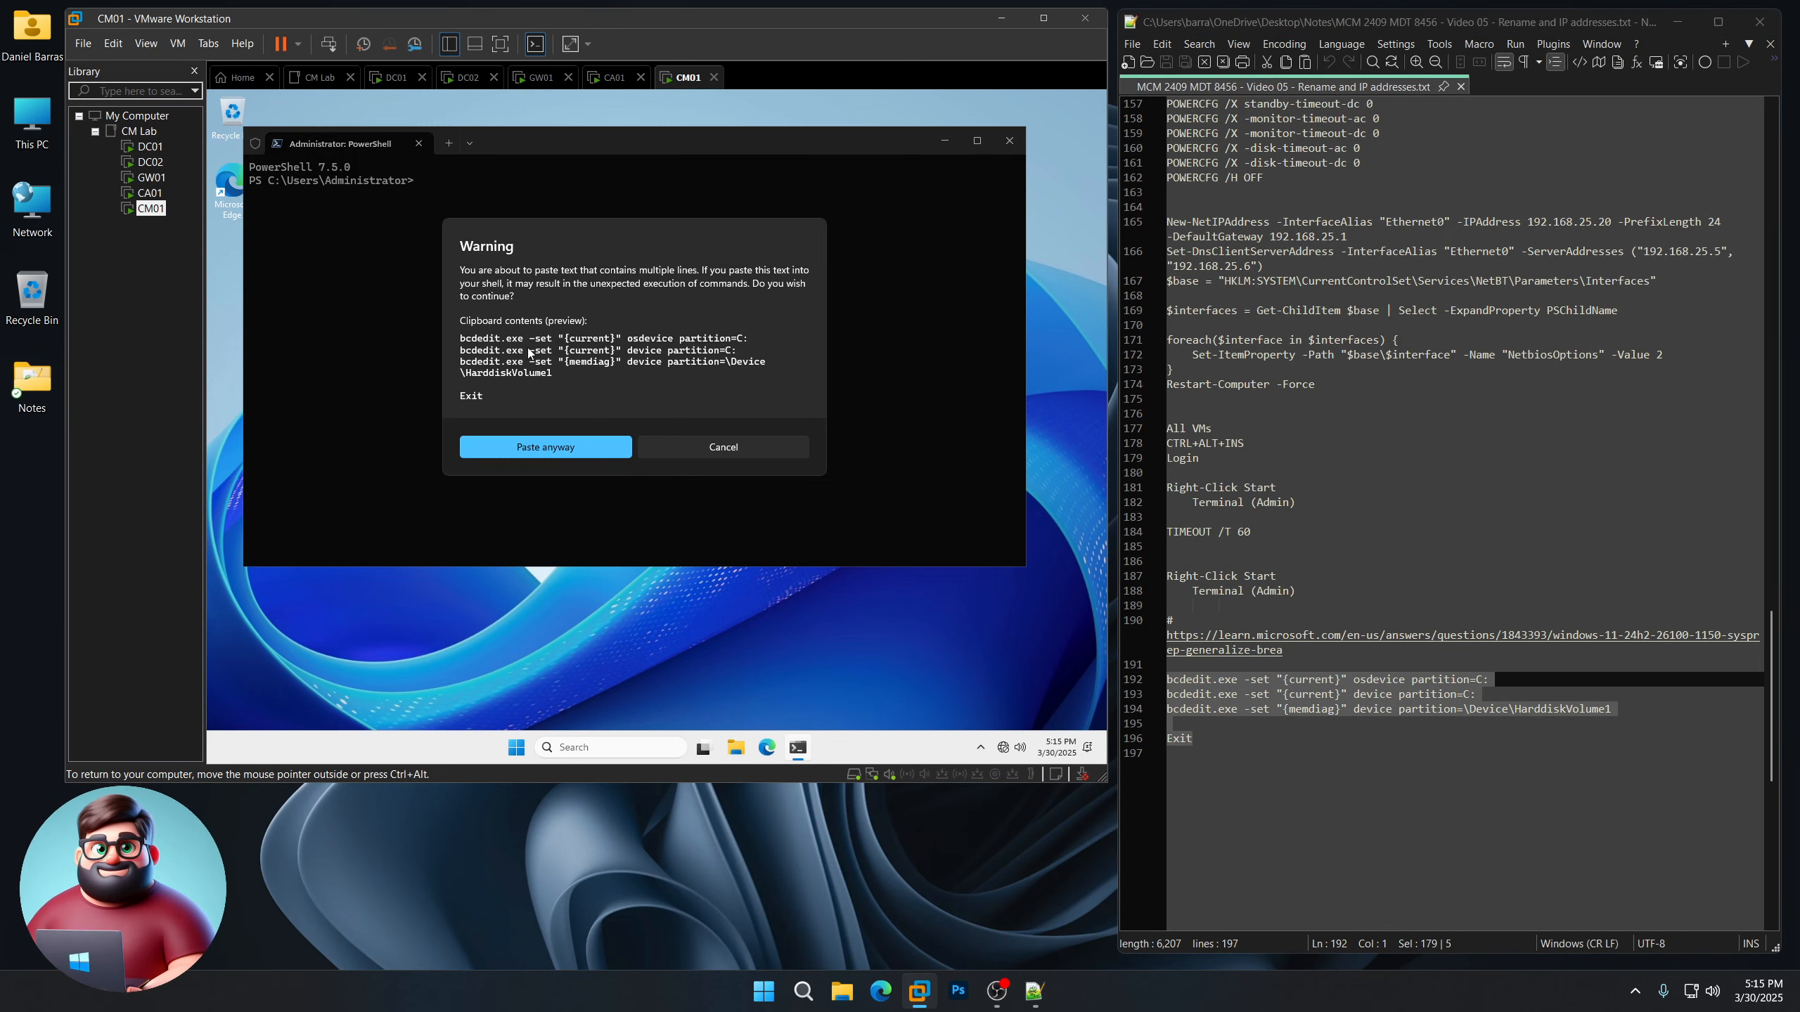
click(544, 447)
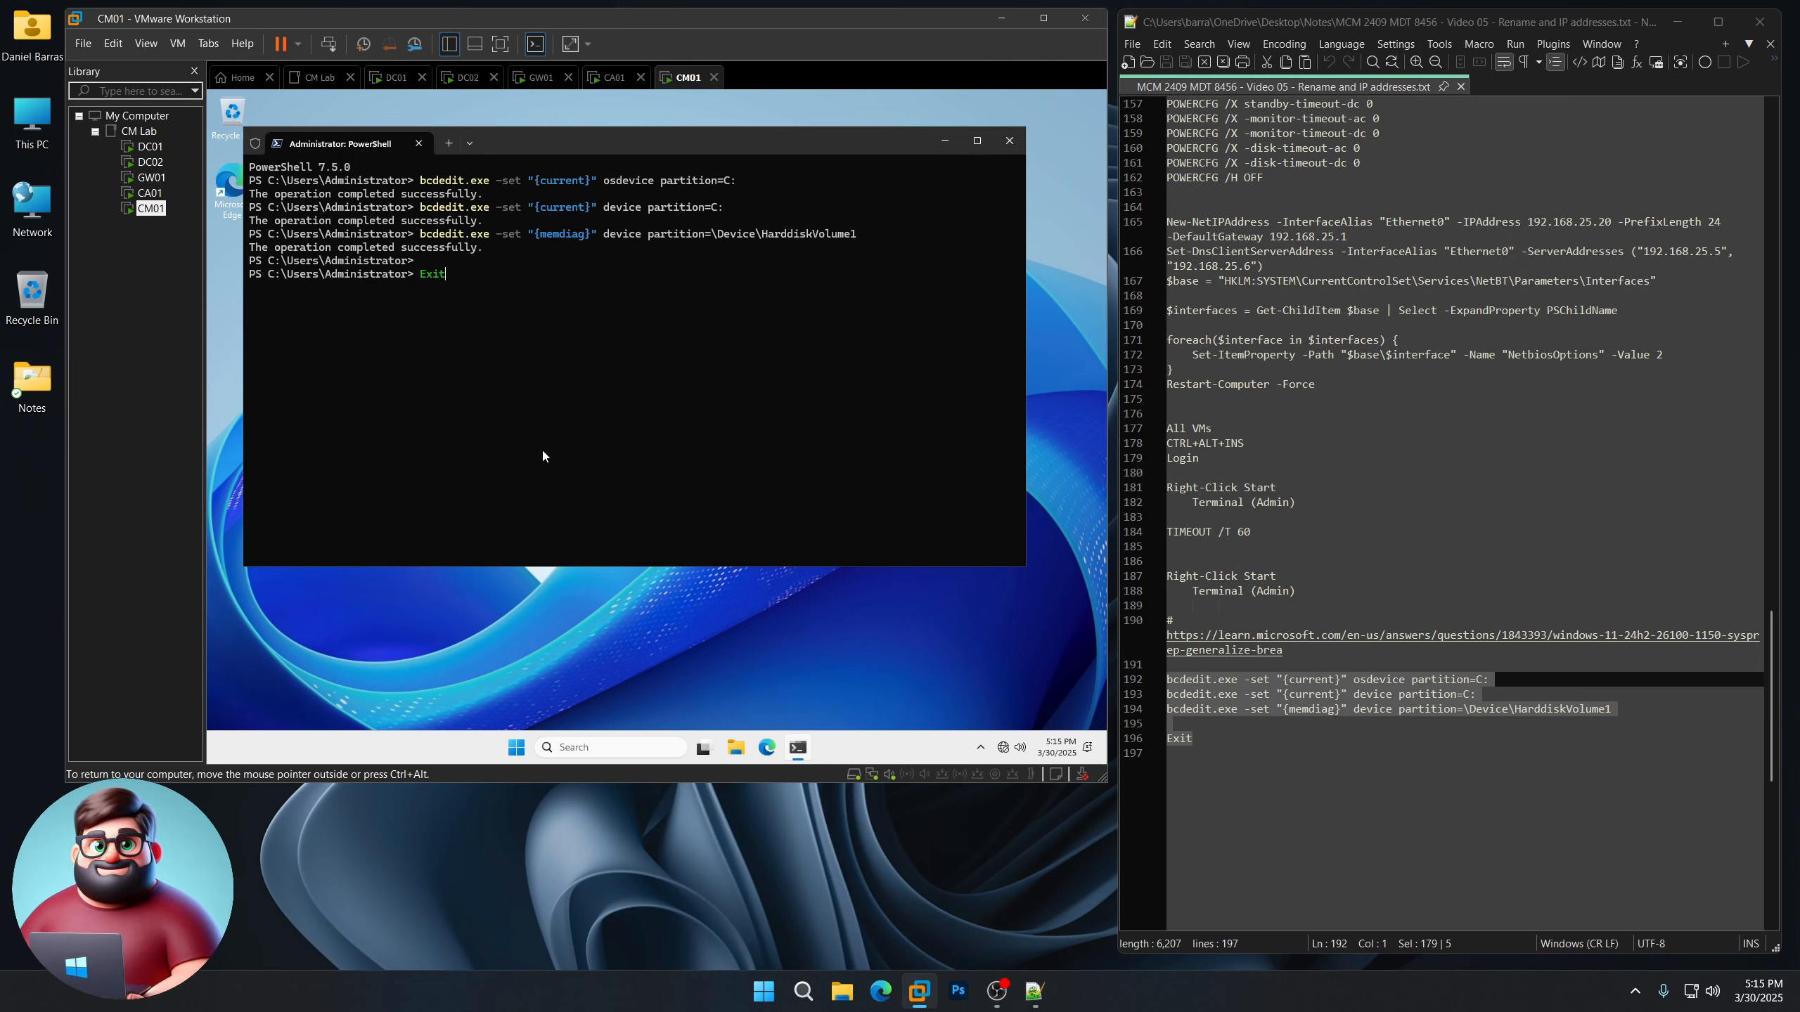
key(Return)
- Run the copied bcdedit.exe commands and Exit in the administrator Terminals of CA01 and GW01
click(150, 193)
right_click(563, 372)
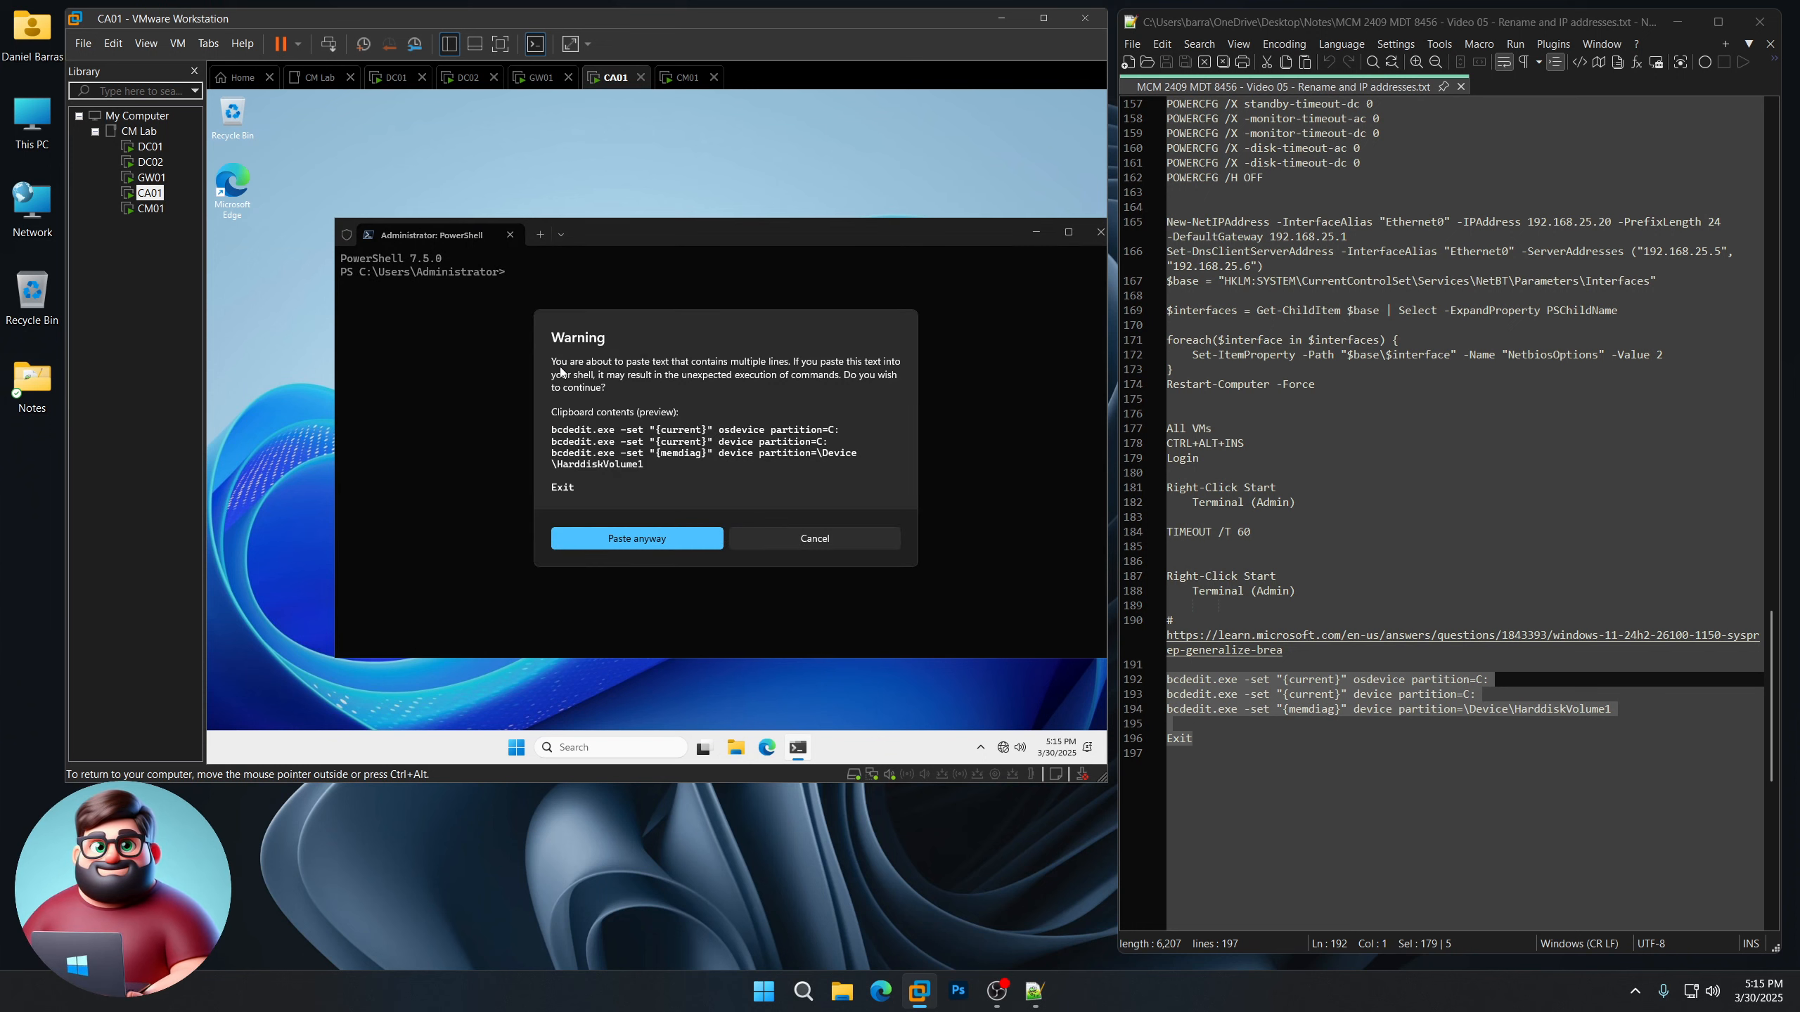
click(634, 540)
key(Return)
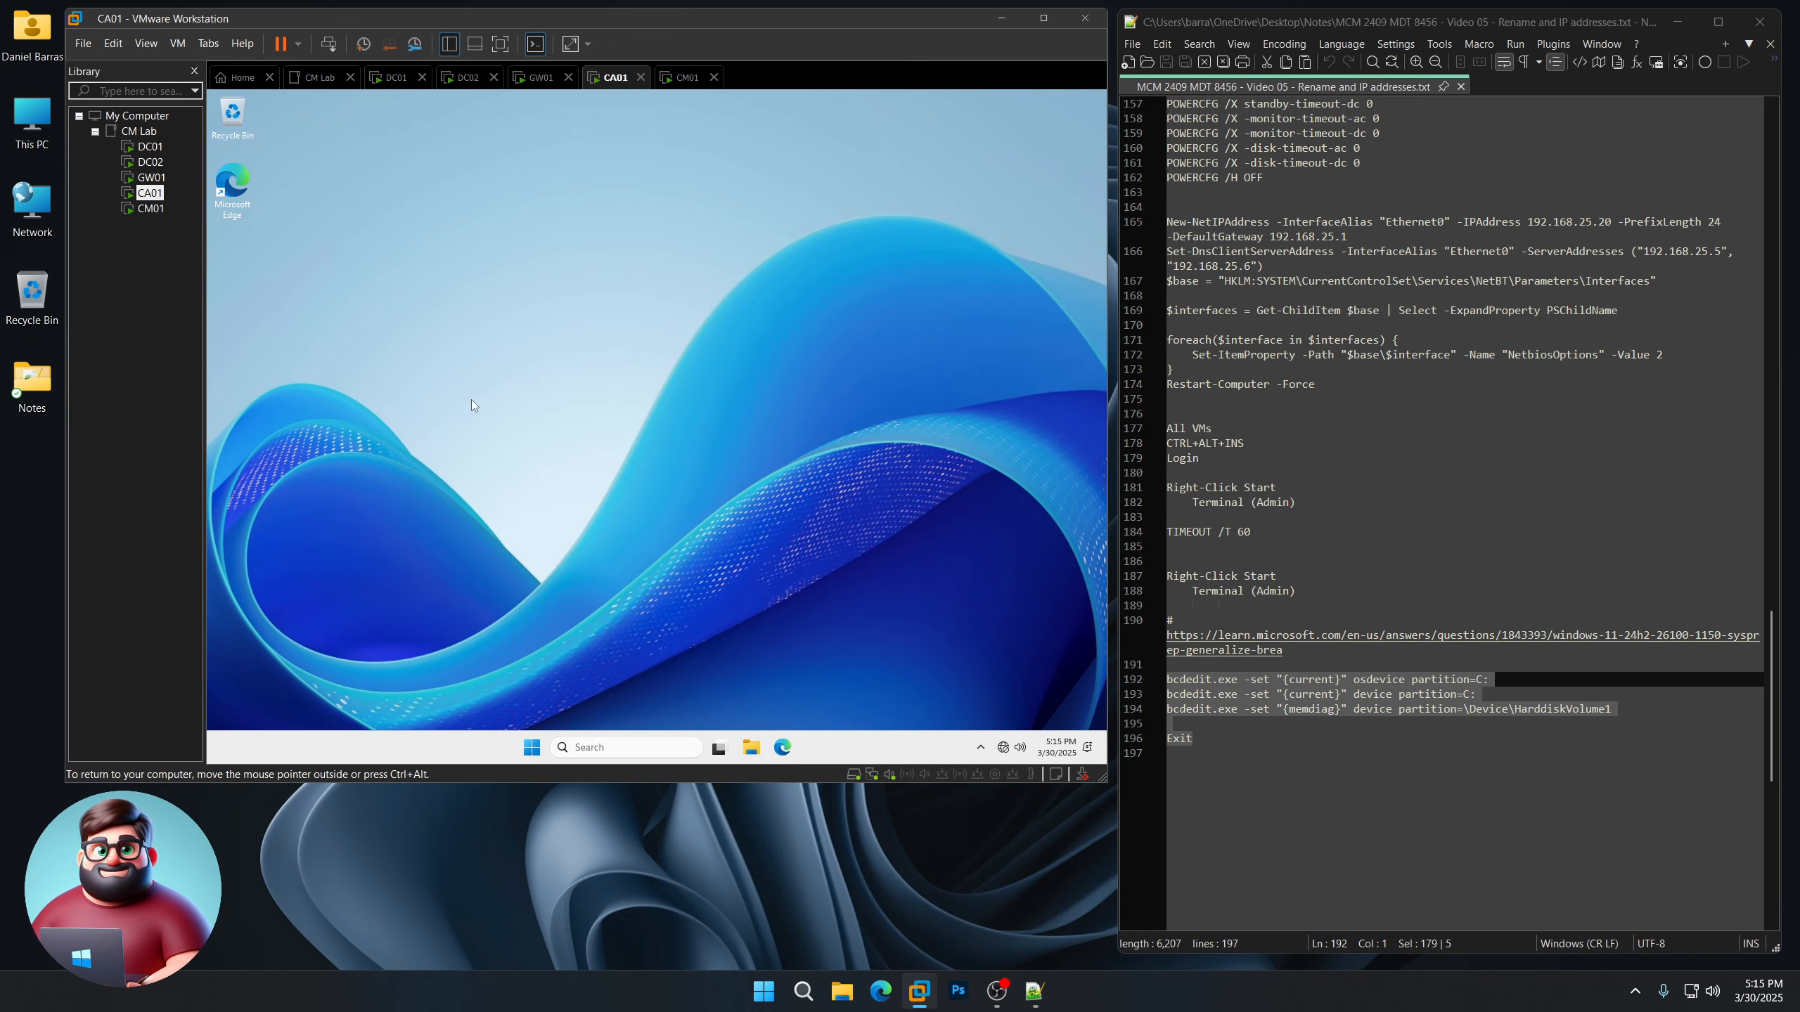
click(151, 177)
right_click(487, 332)
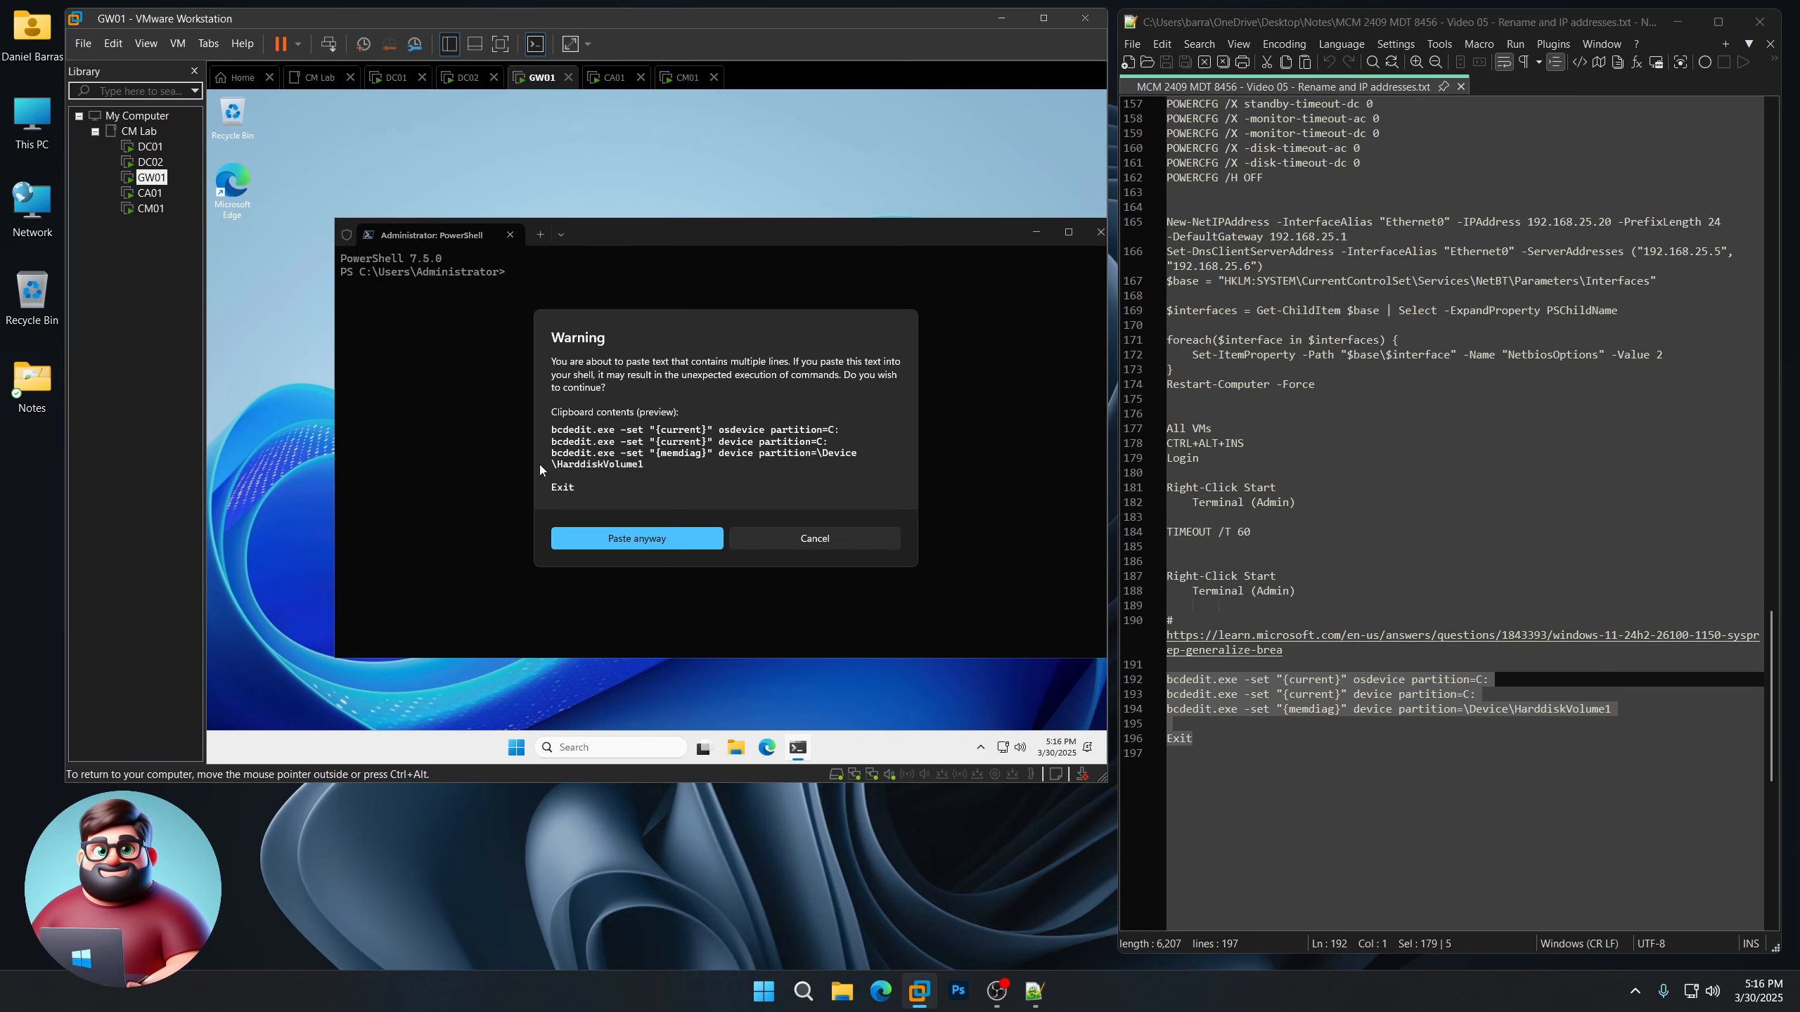
click(638, 538)
key(Return)
- Run the copied bcdedit.exe commands and Exit in the administrator Terminals of DC02 and DC01
click(151, 162)
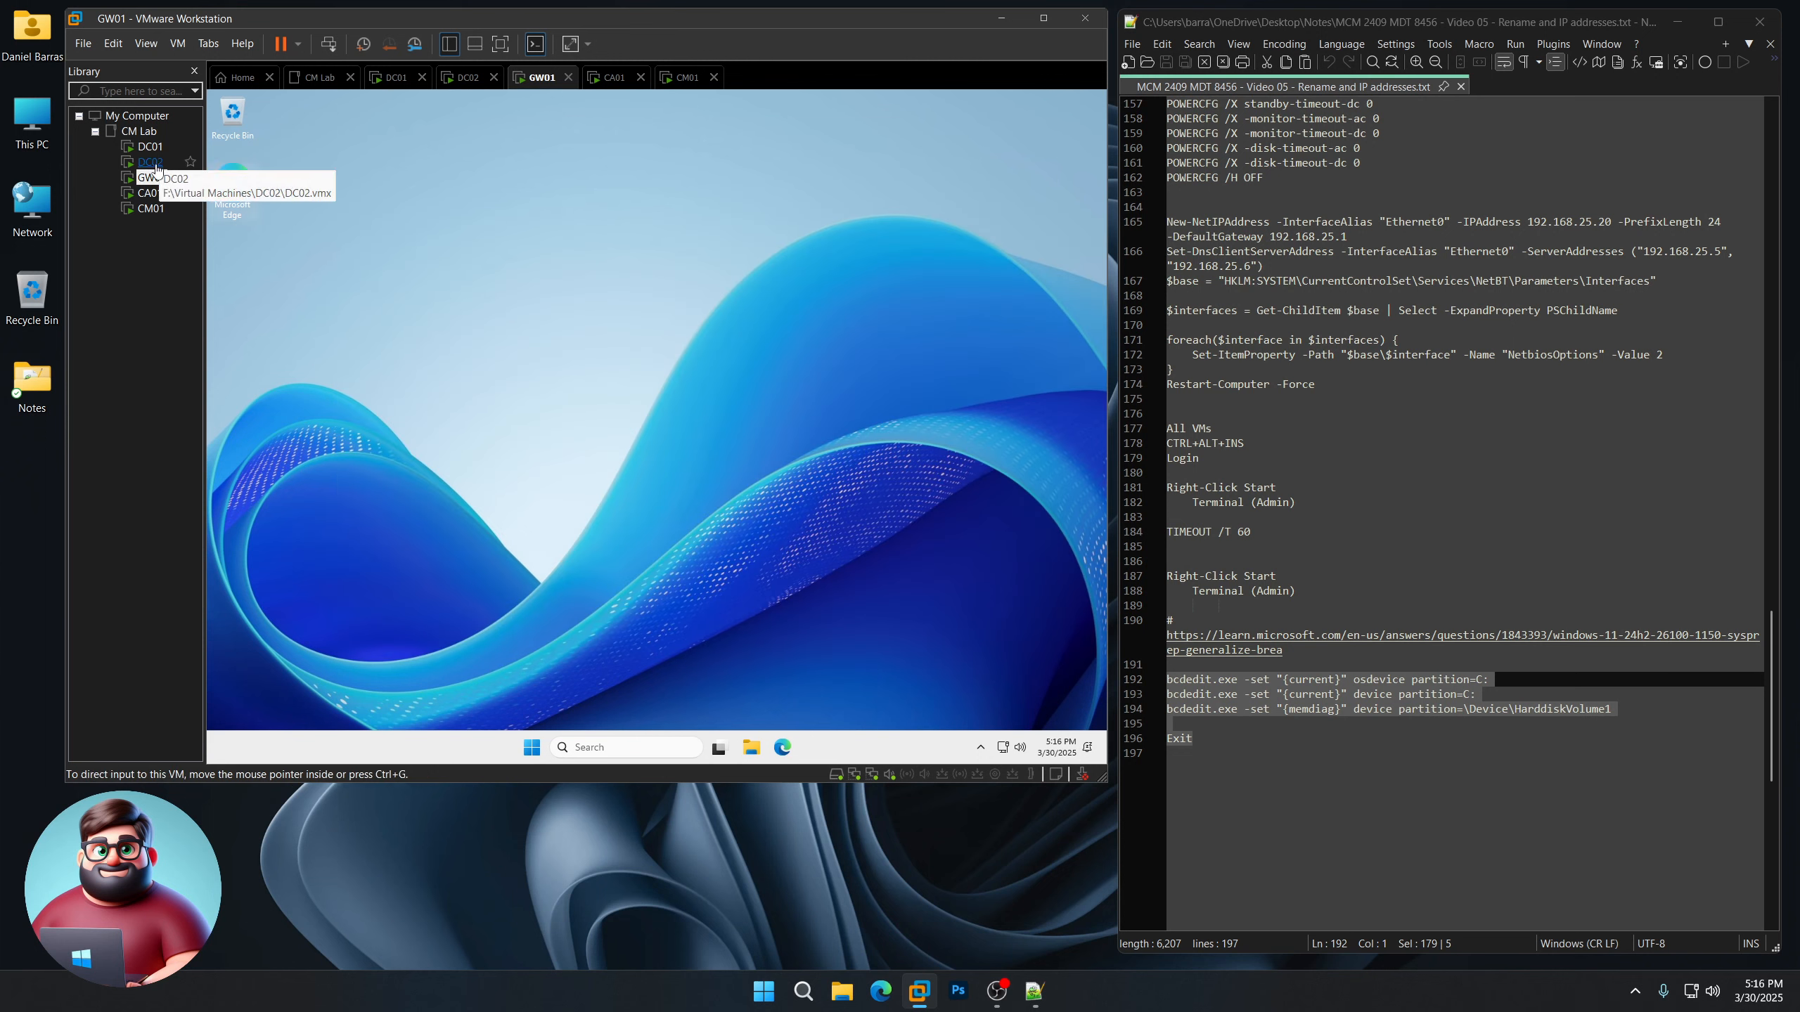
right_click(553, 329)
key(Return)
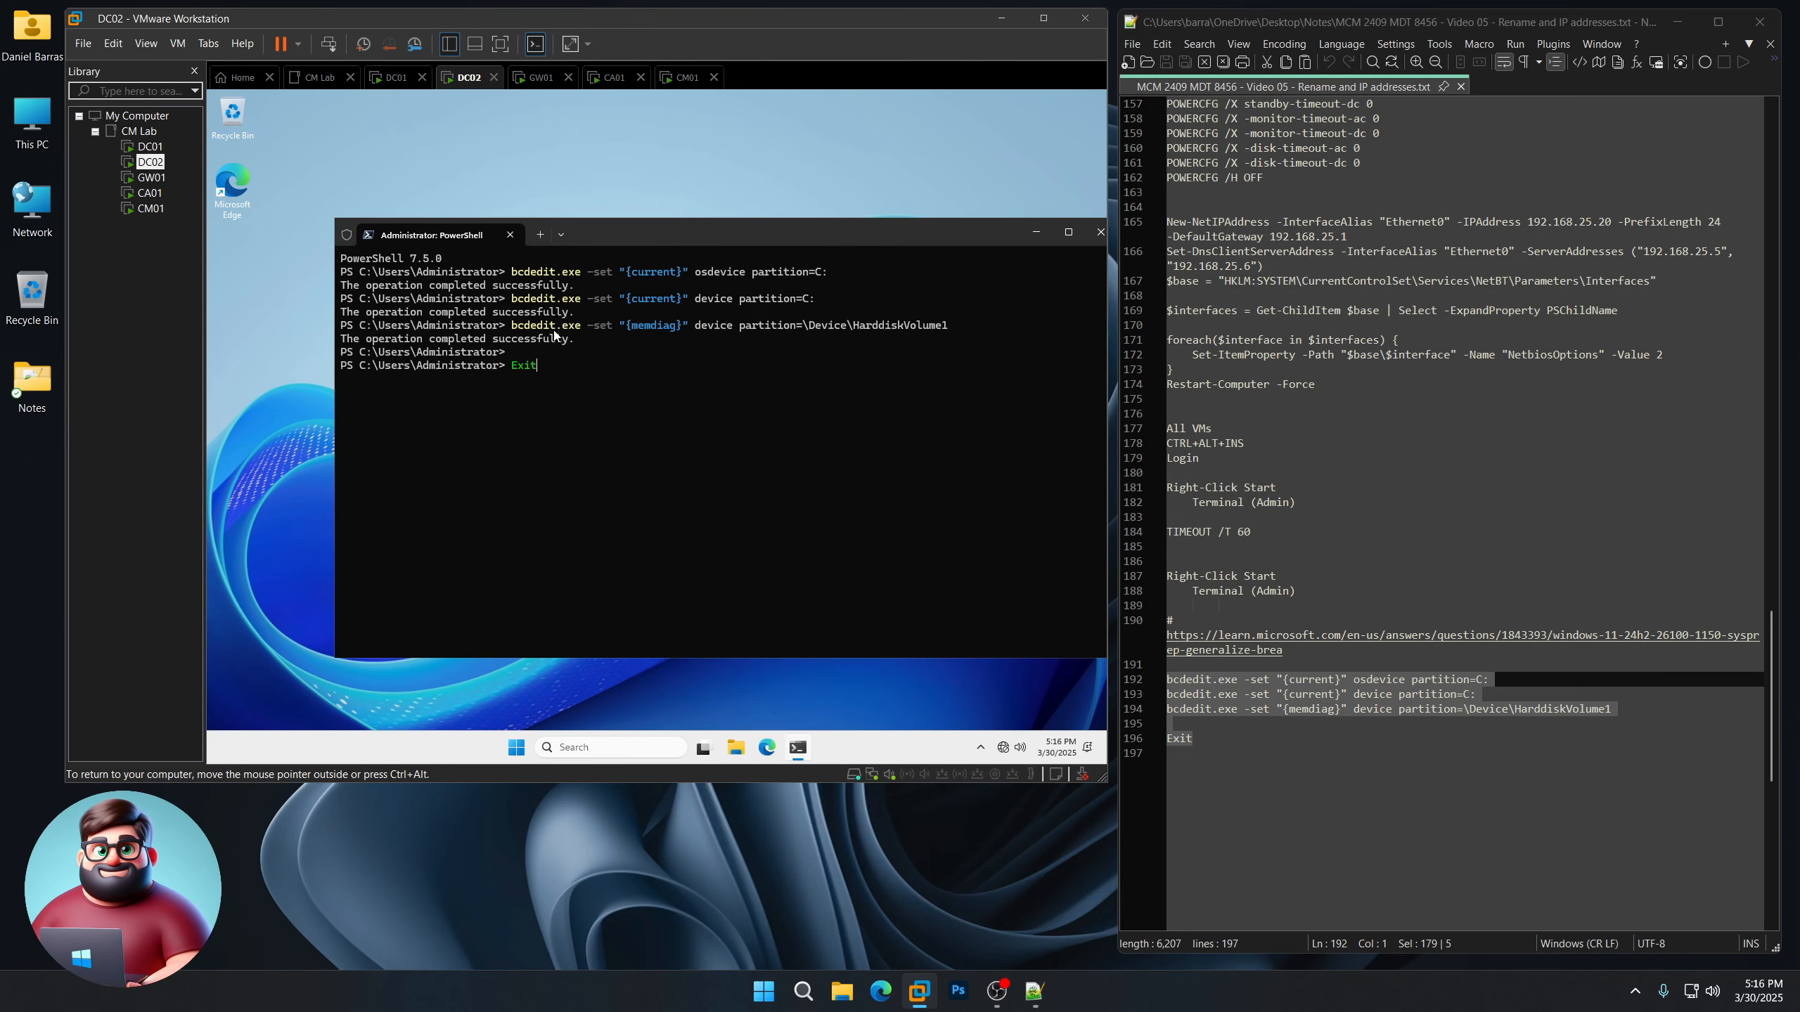
key(Return)
click(149, 147)
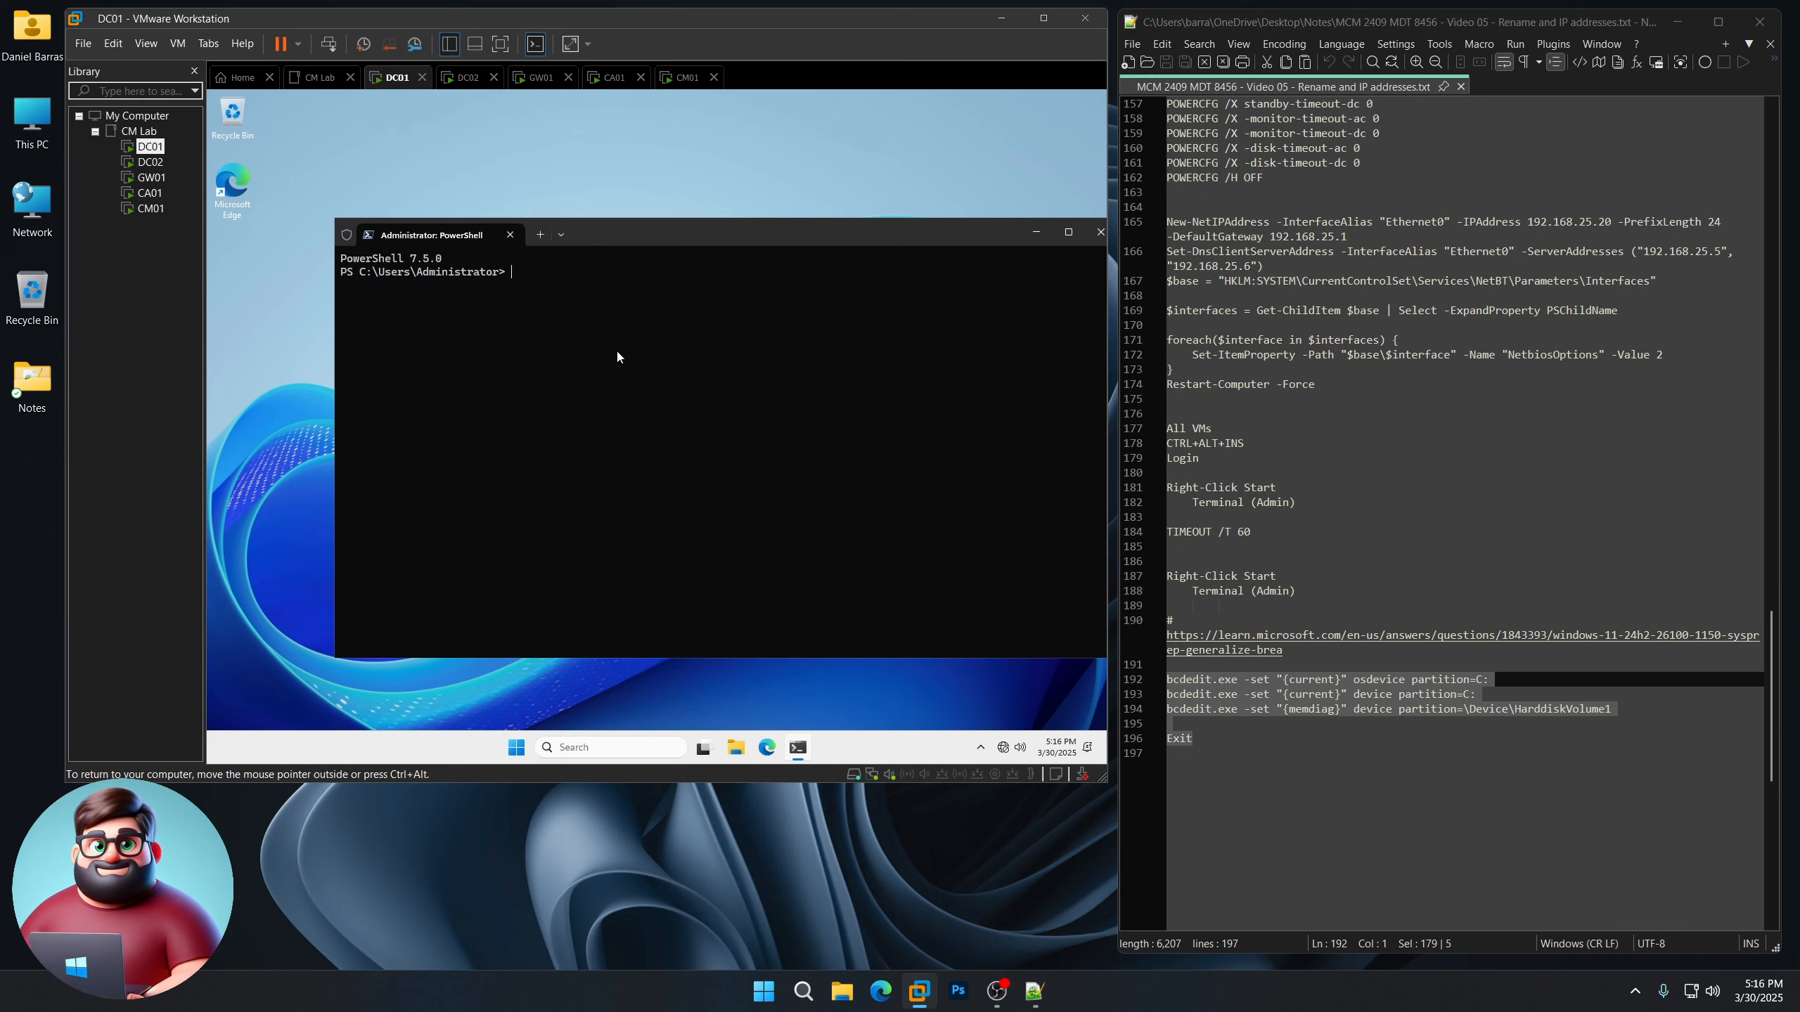
right_click(617, 351)
key(Return)
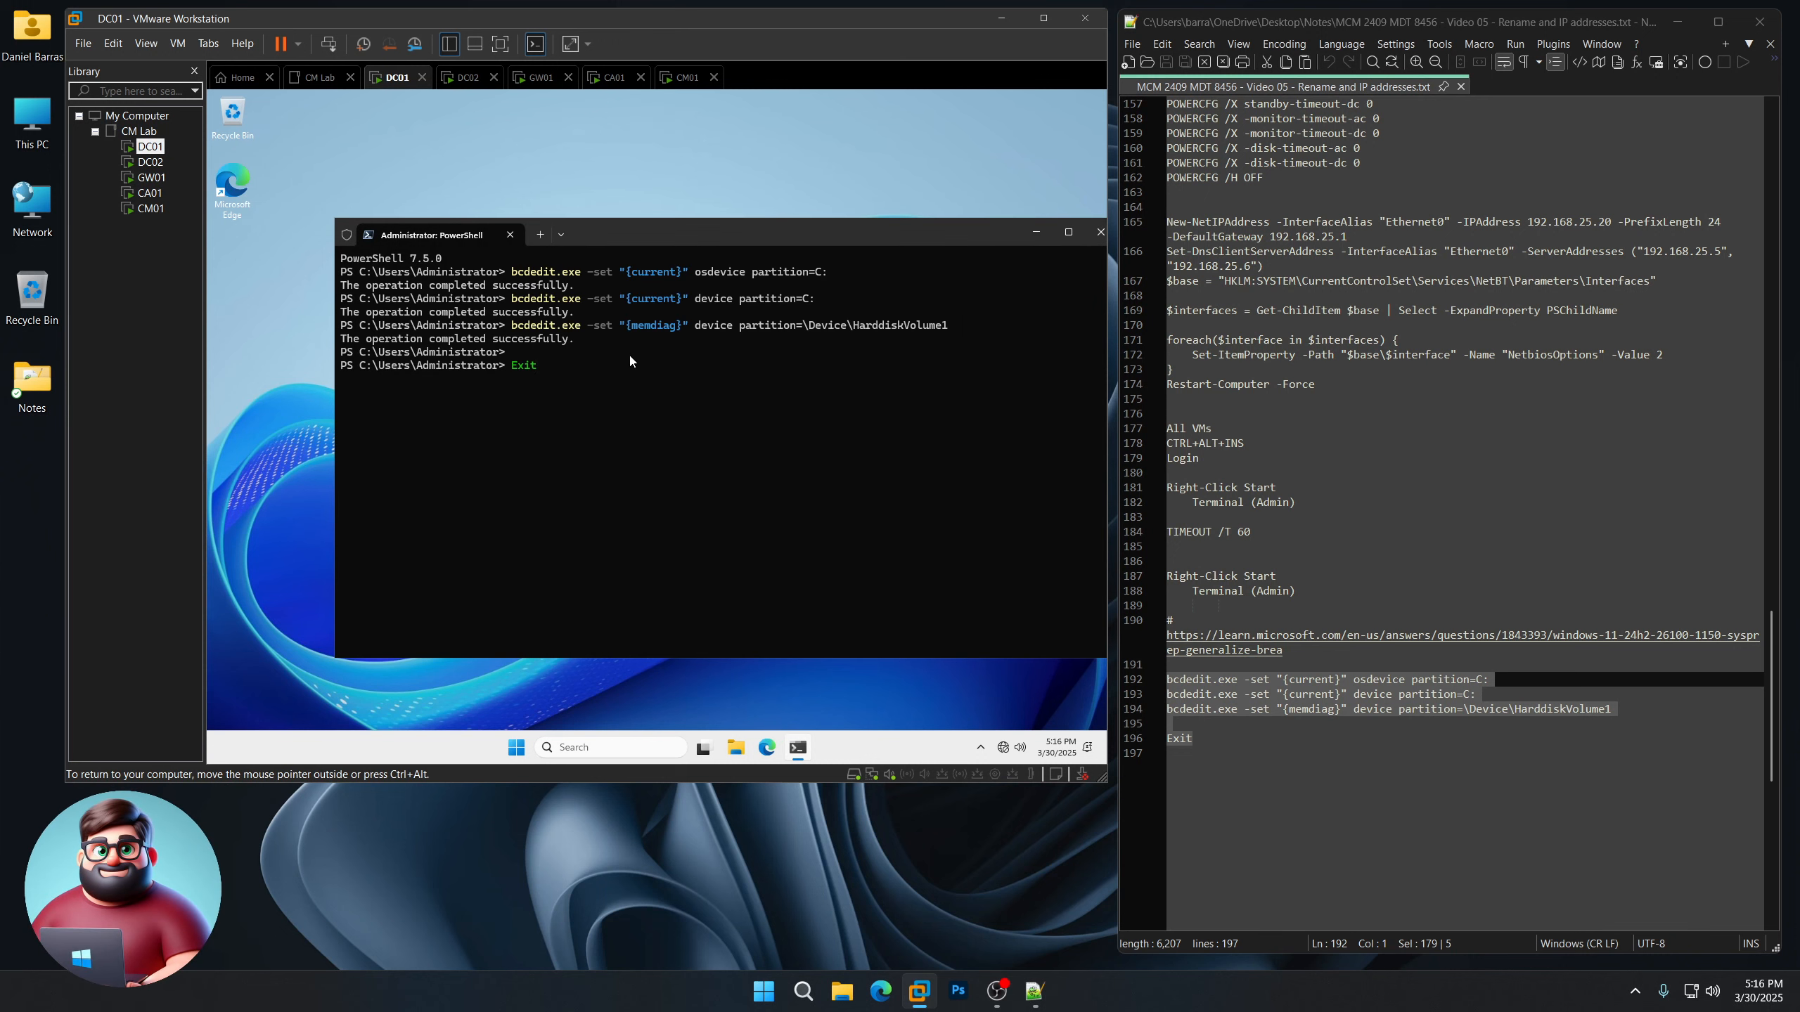
key(Return)
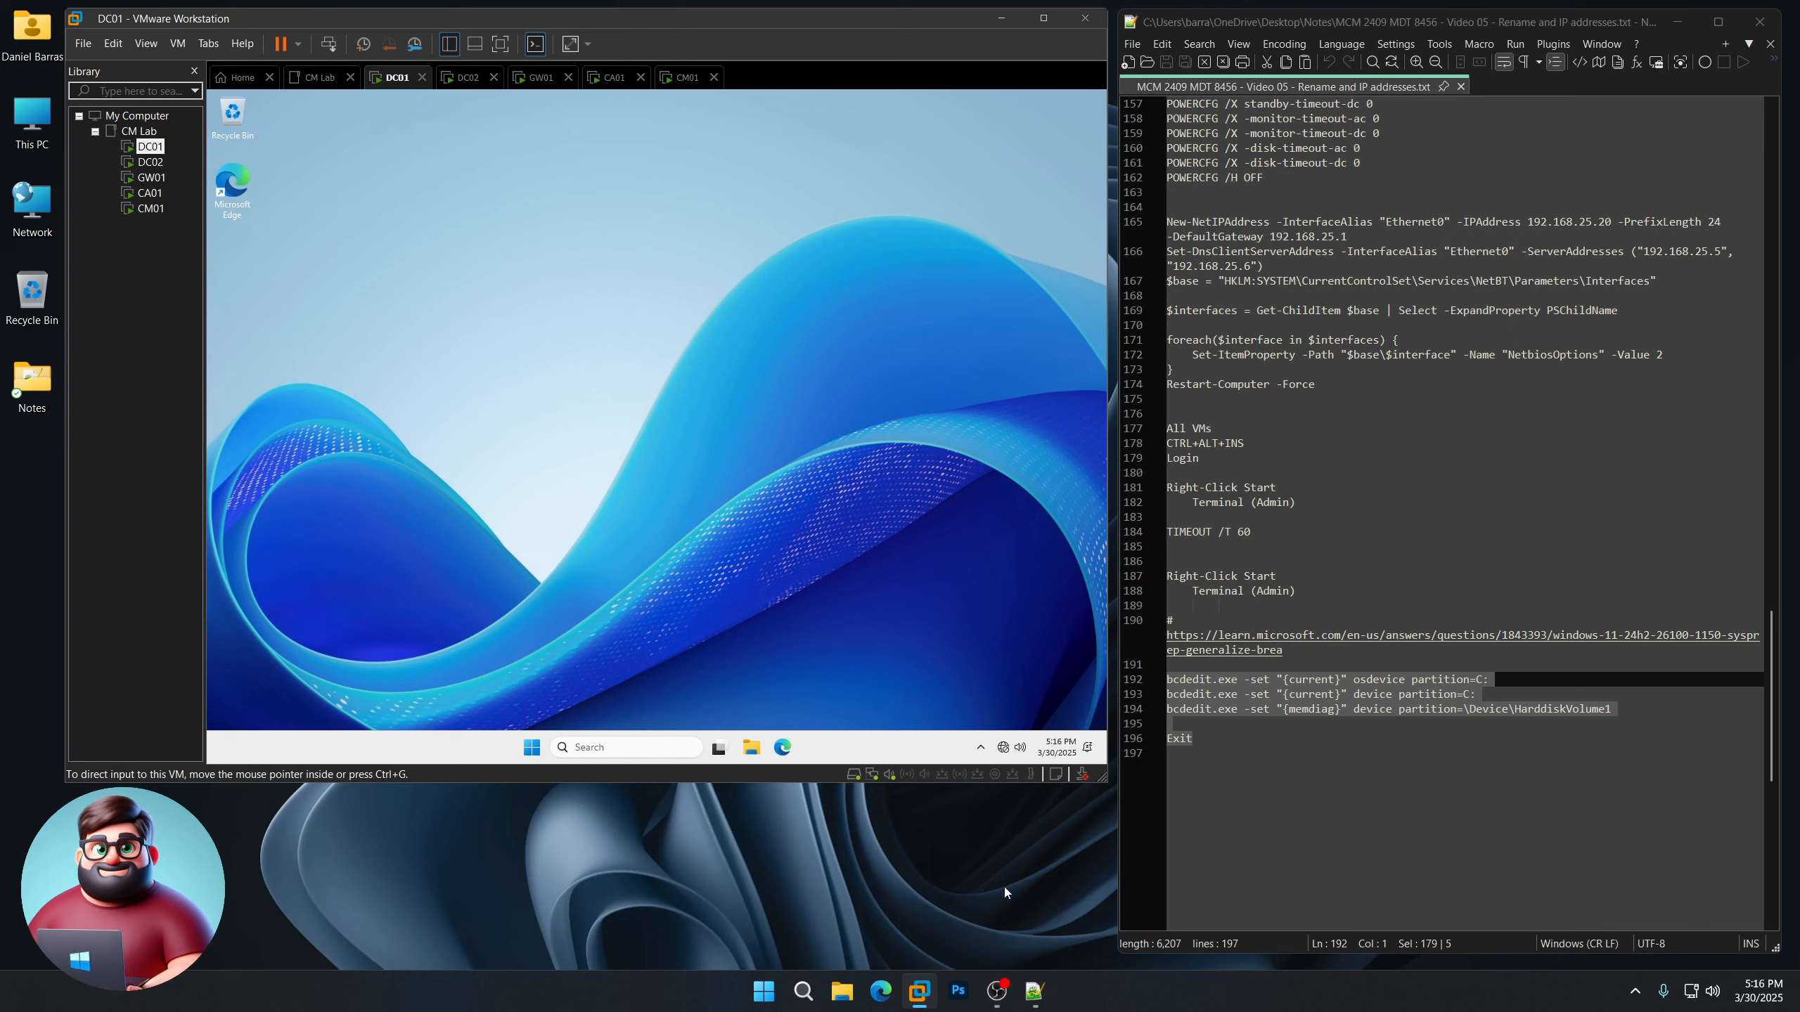
click(975, 866)
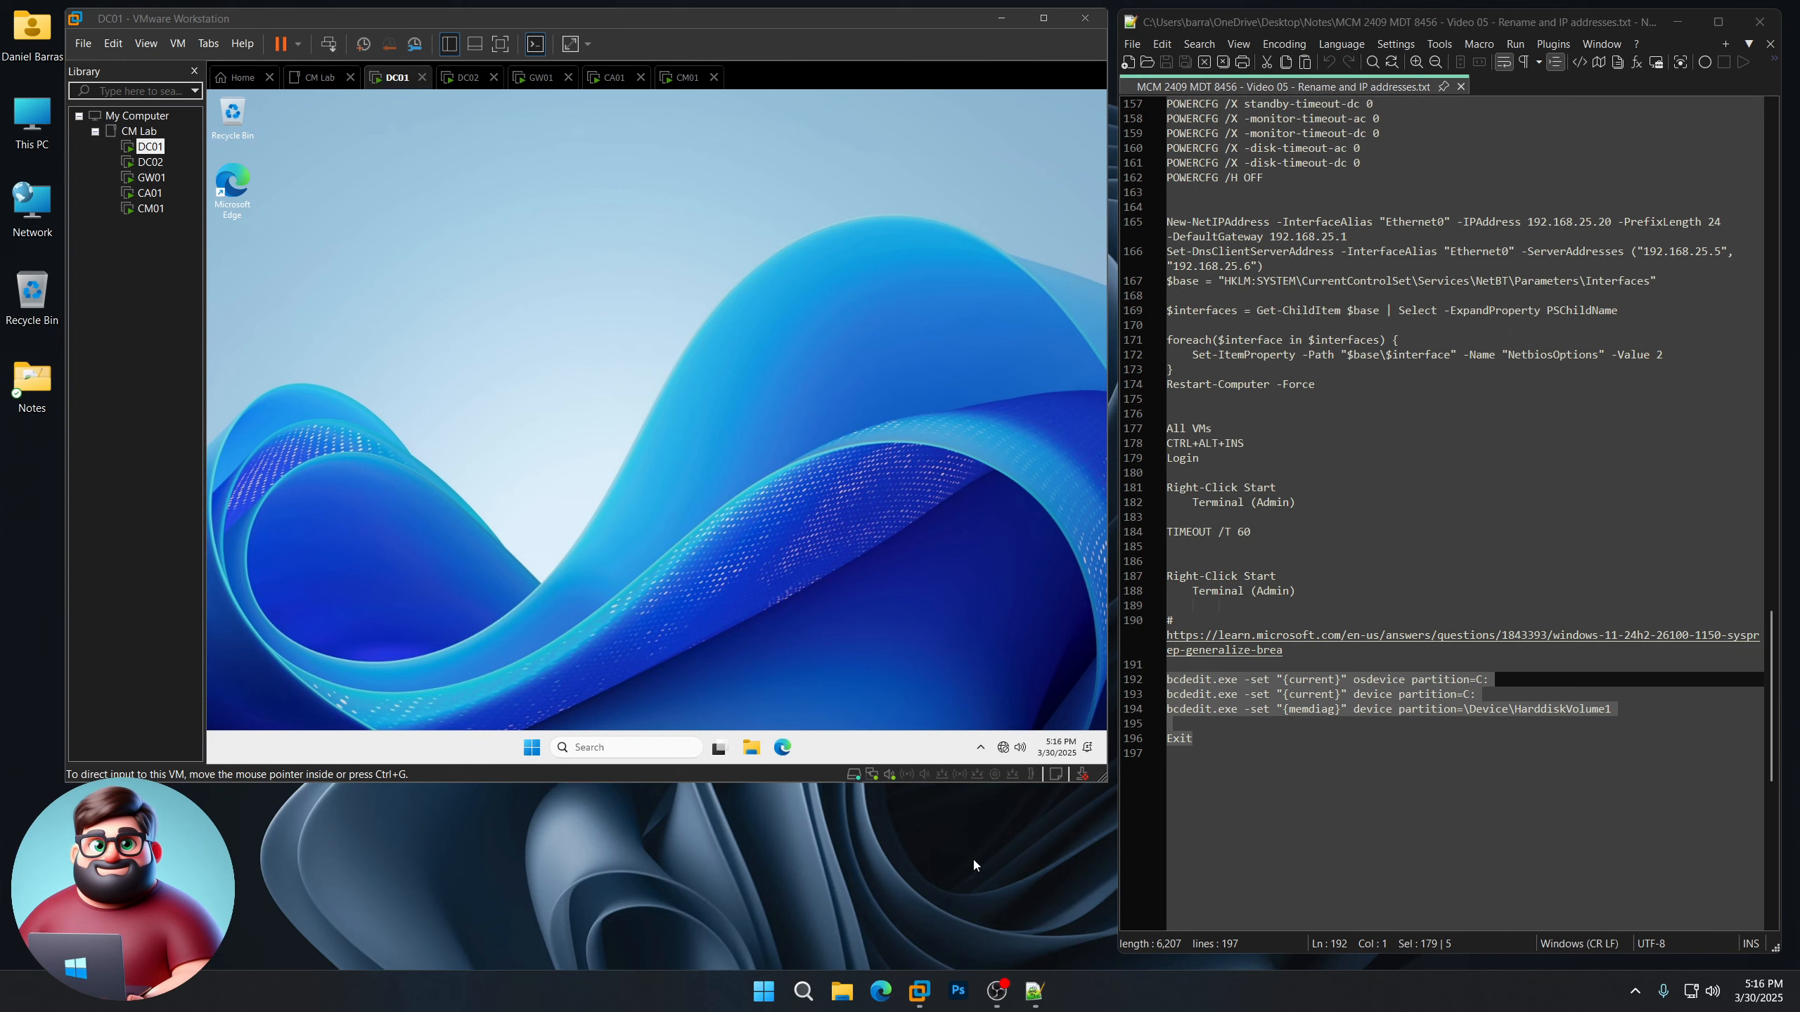